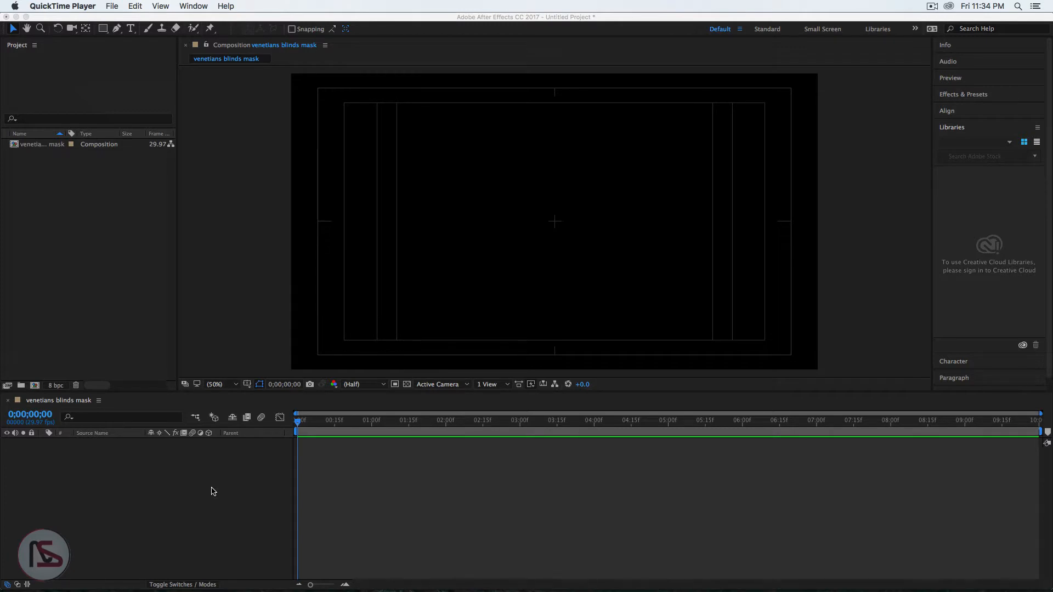
Draw a tall, narrow rectangle shape about 141 × 489 px near the centre of the empty composition.
click(232, 560)
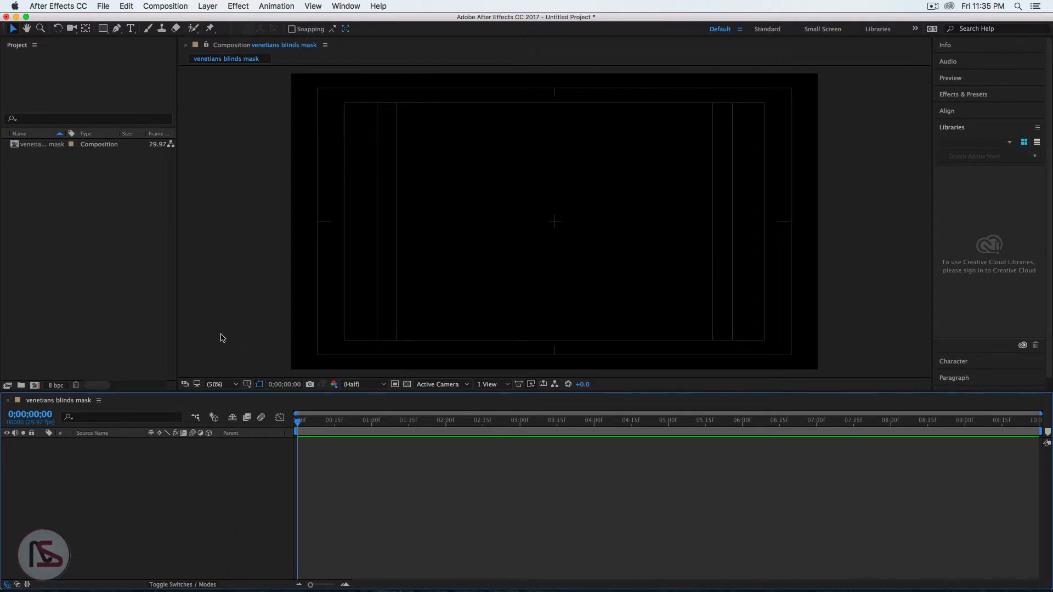
drag(102, 29, 139, 34)
drag(540, 158, 579, 292)
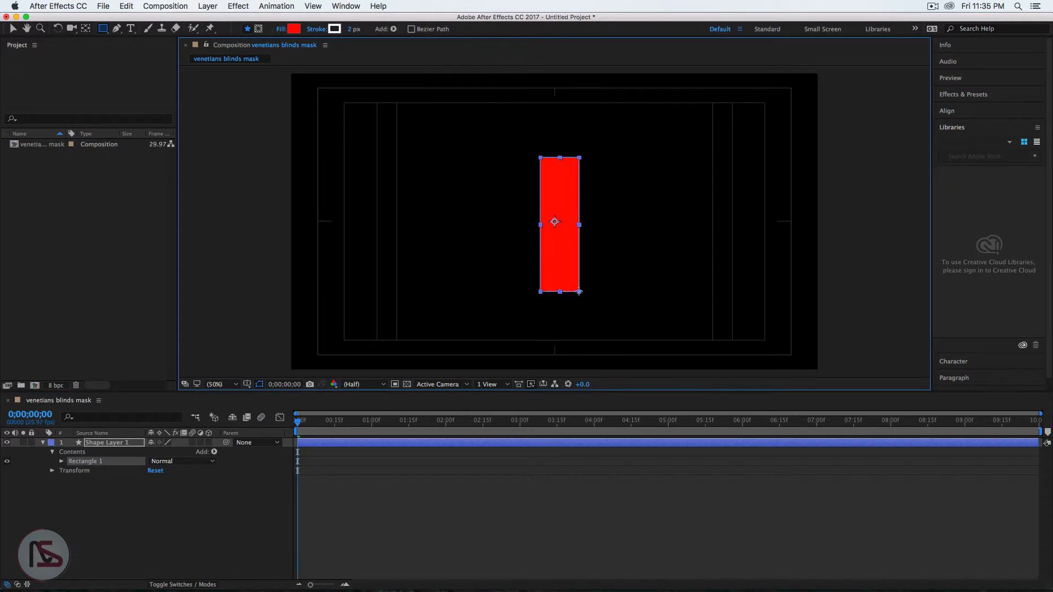
Change the rectangle's fill colour to white.
click(247, 384)
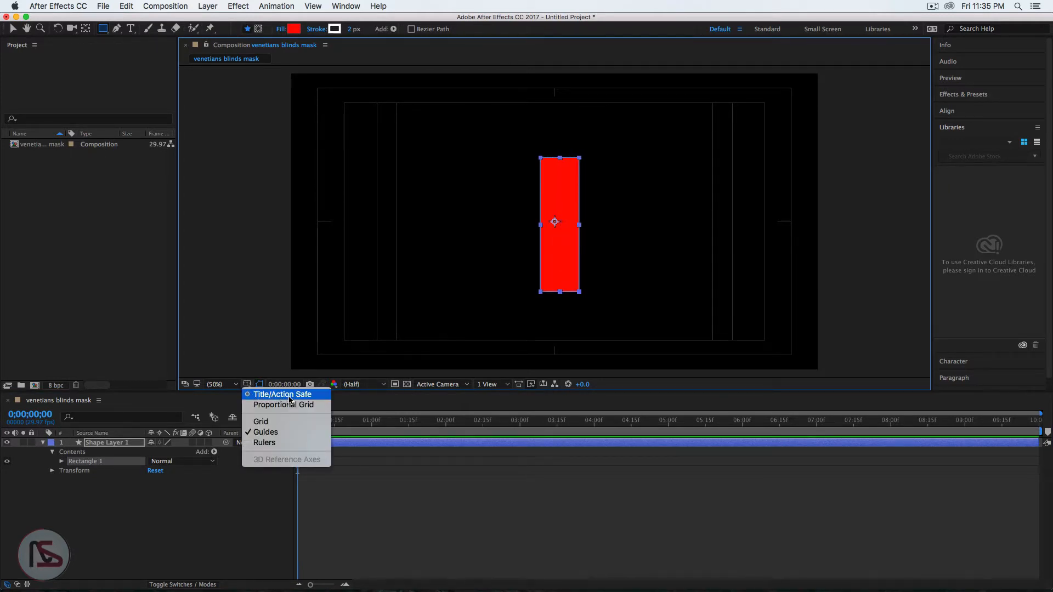
key(Escape)
click(294, 28)
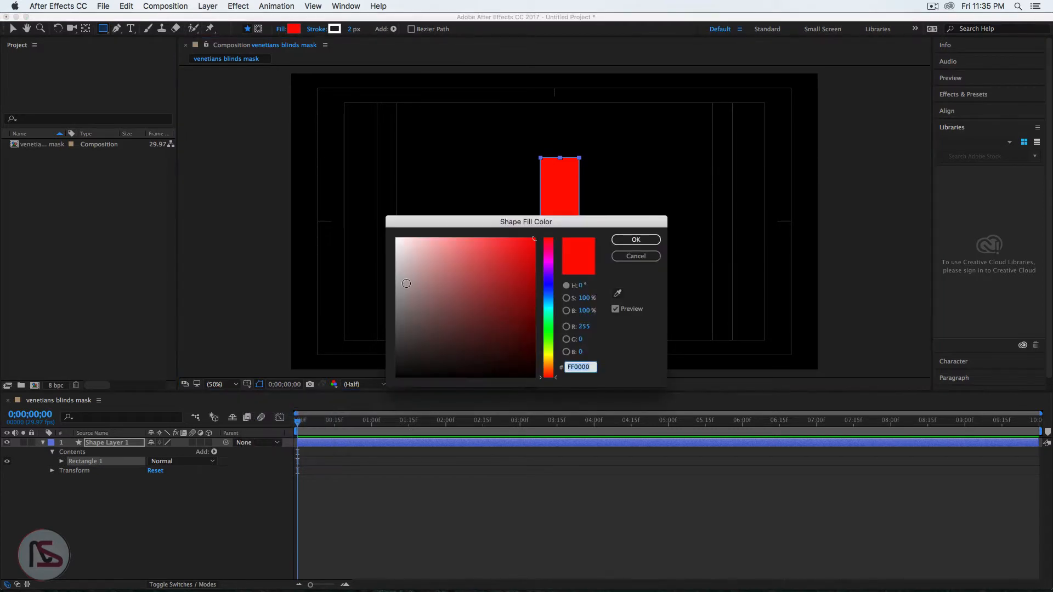
drag(402, 249, 396, 239)
click(637, 240)
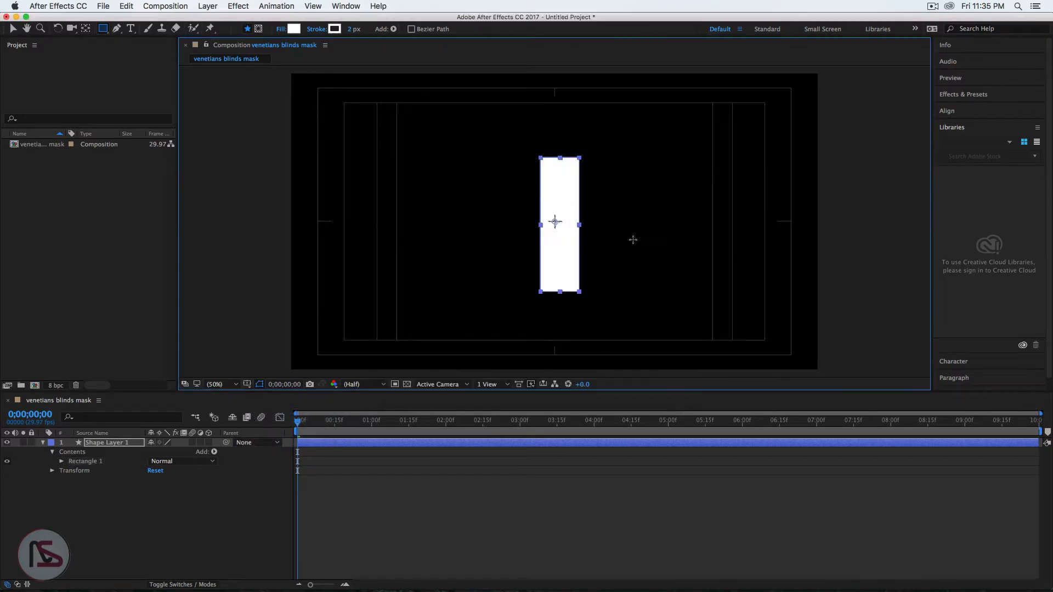
Set the size of Rectangle 1's path to 200 × 1080.
click(102, 445)
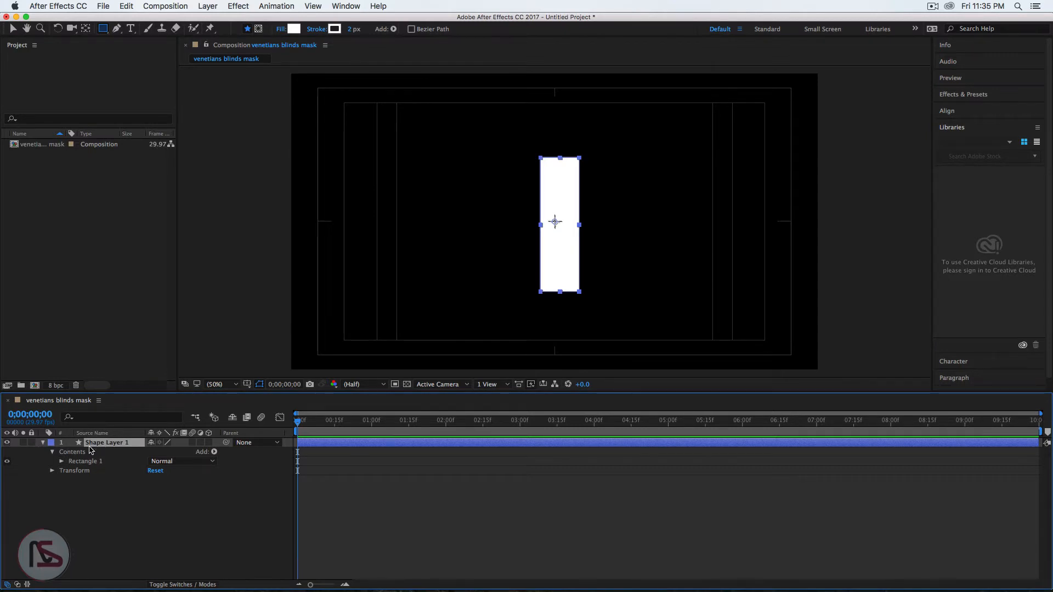
click(62, 462)
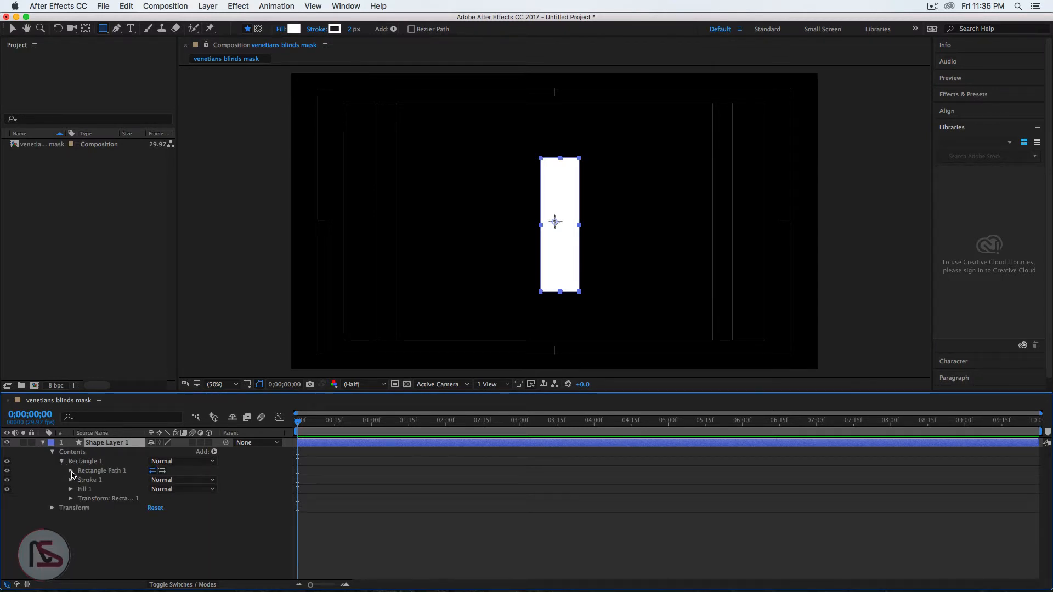
click(70, 470)
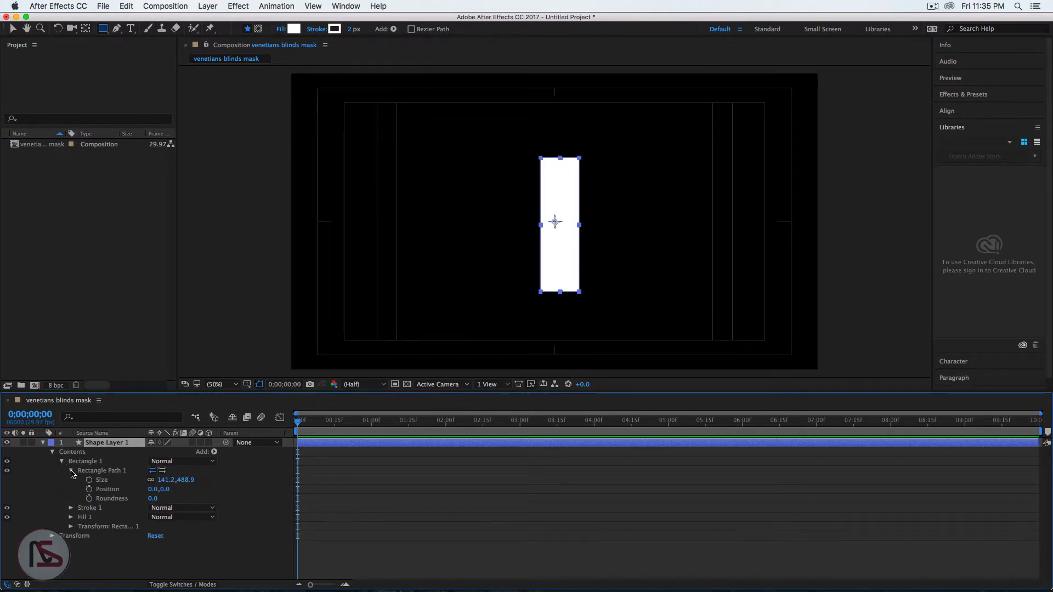
click(164, 481)
text(200)
key(Return)
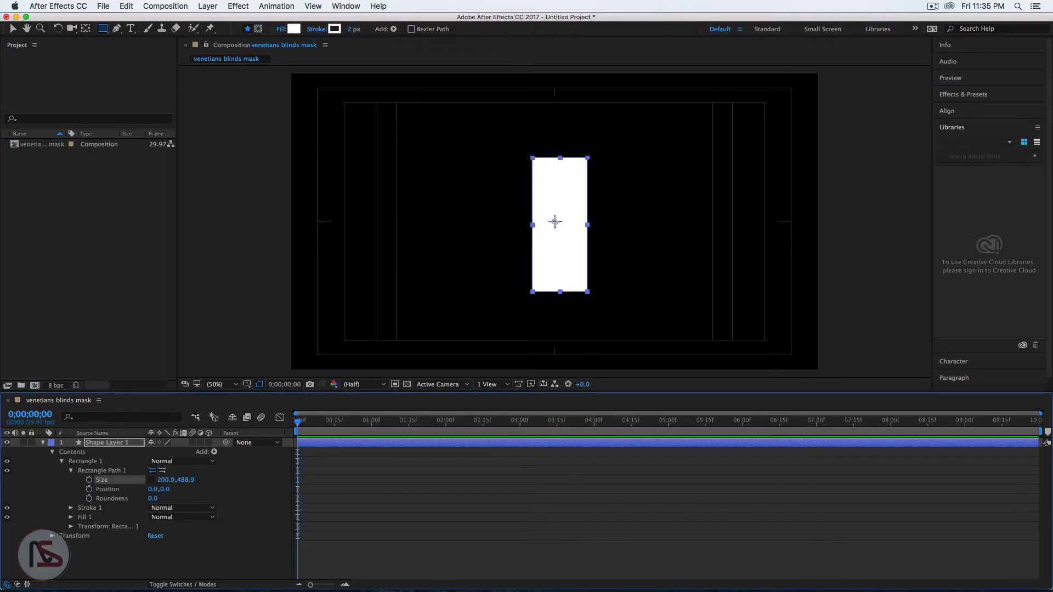
click(185, 481)
text(1080)
key(Return)
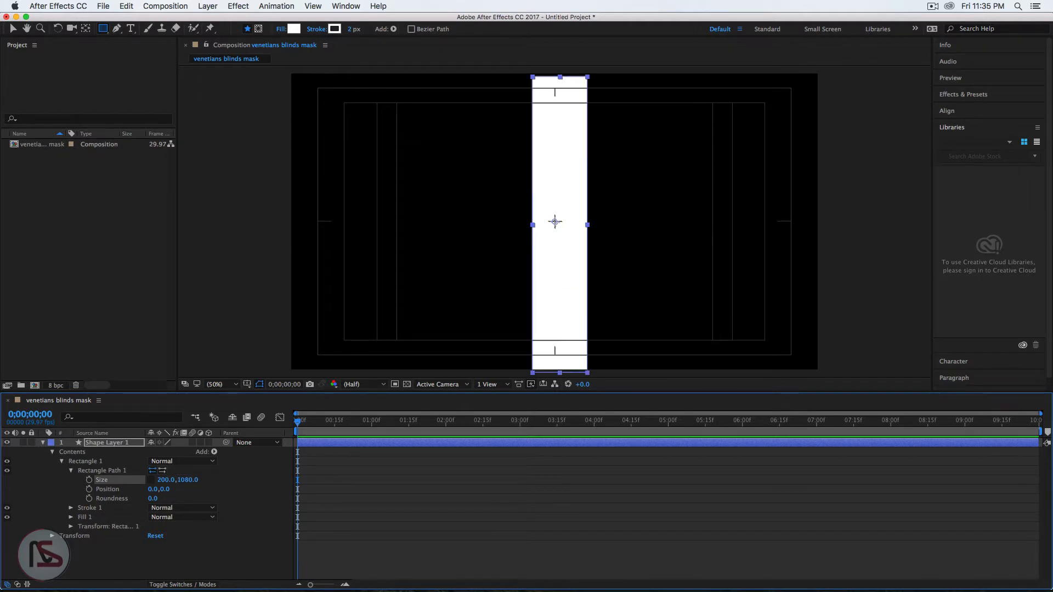
Centre Shape Layer 1 horizontally and vertically in the composition, and move its anchor point to the rectangle's centre.
click(102, 445)
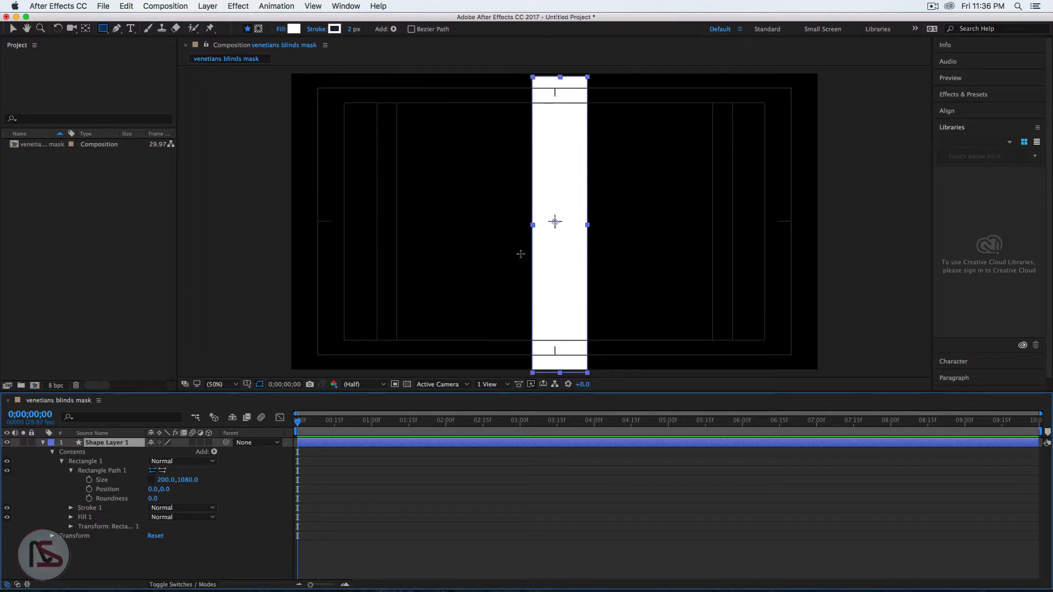
click(13, 29)
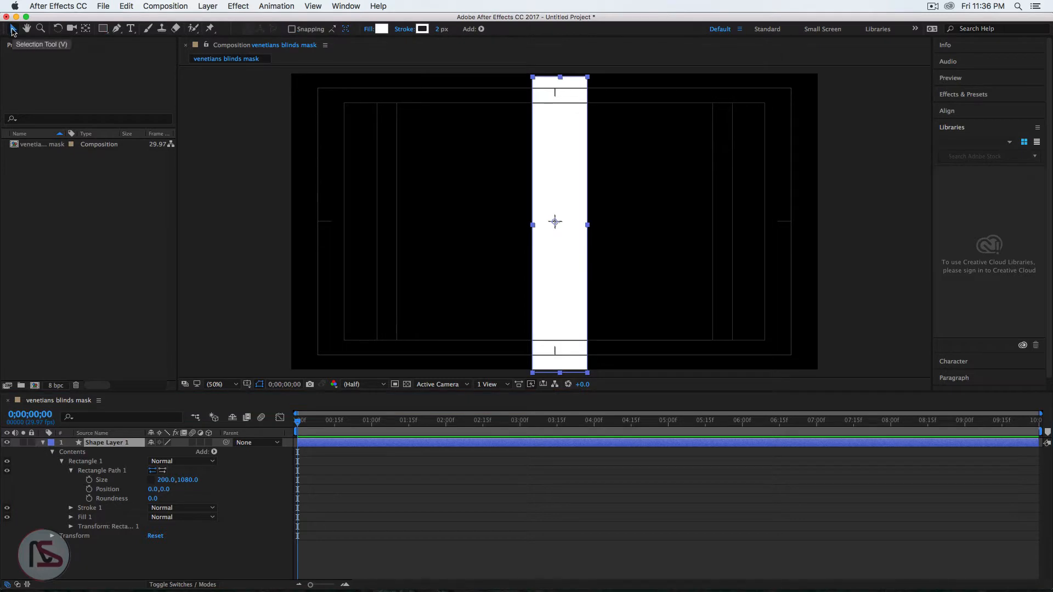
click(947, 112)
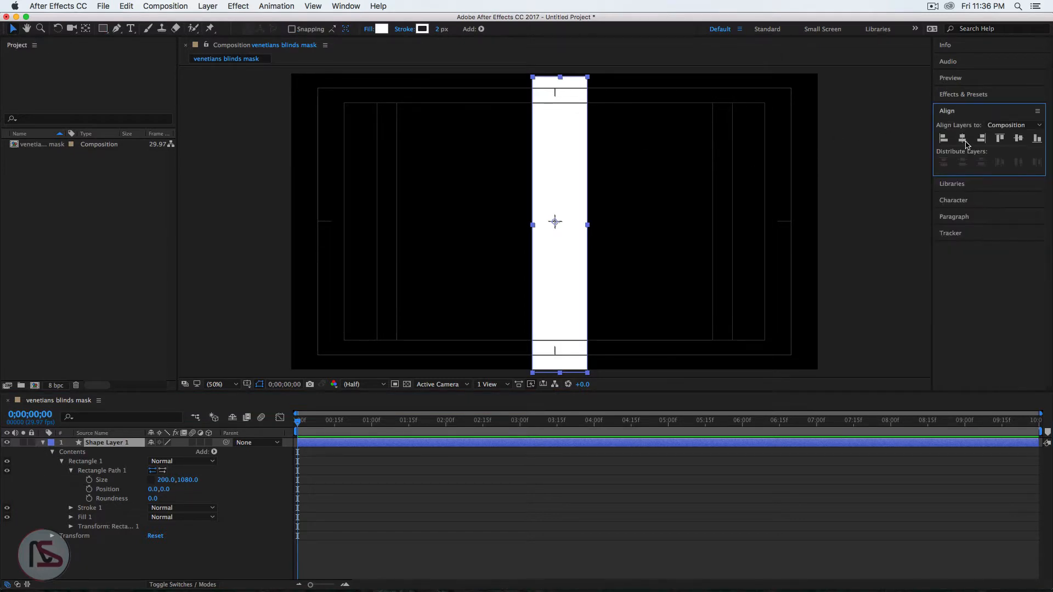
click(963, 139)
click(1020, 138)
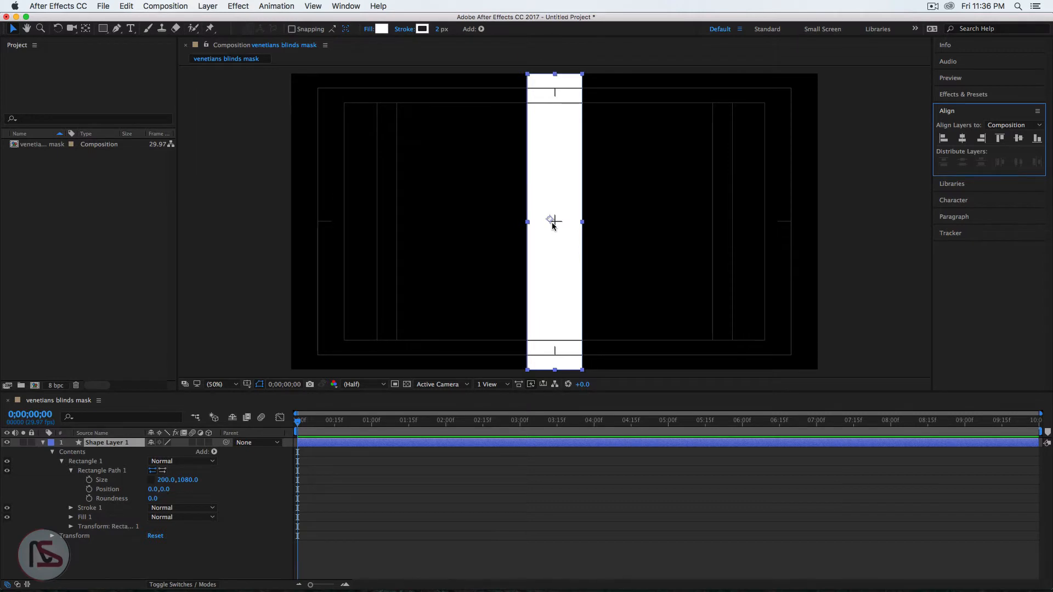
key(y)
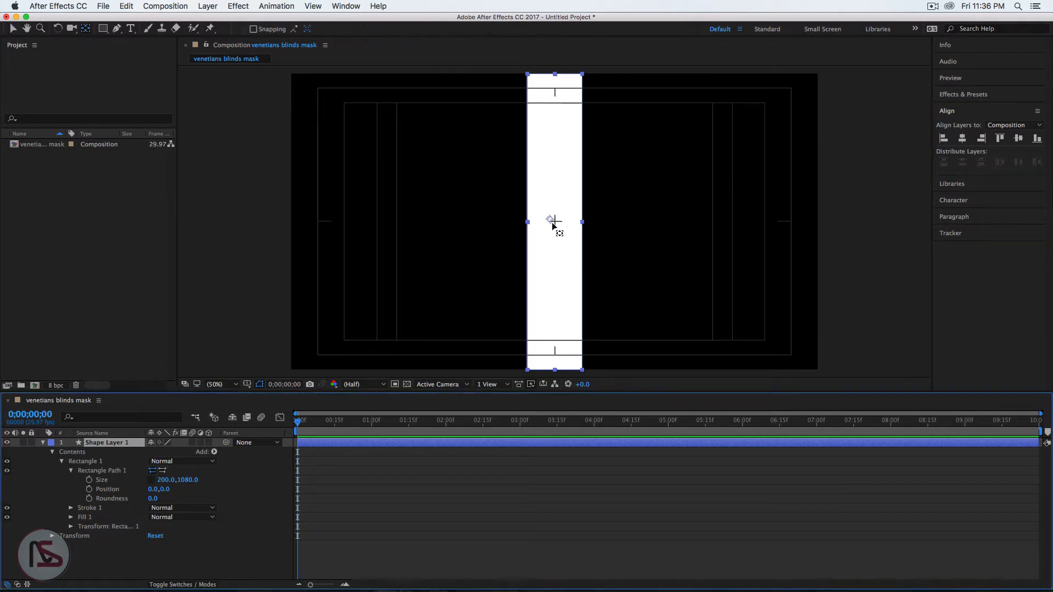
click(554, 223)
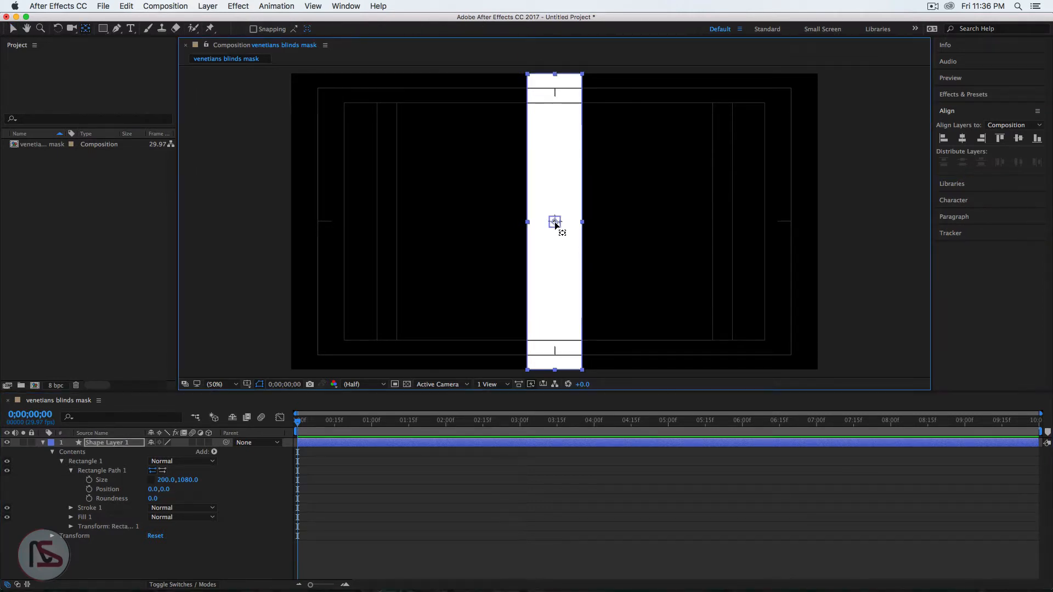
Delete Stroke 1 from Rectangle 1 so the shape keeps only its fill.
click(61, 461)
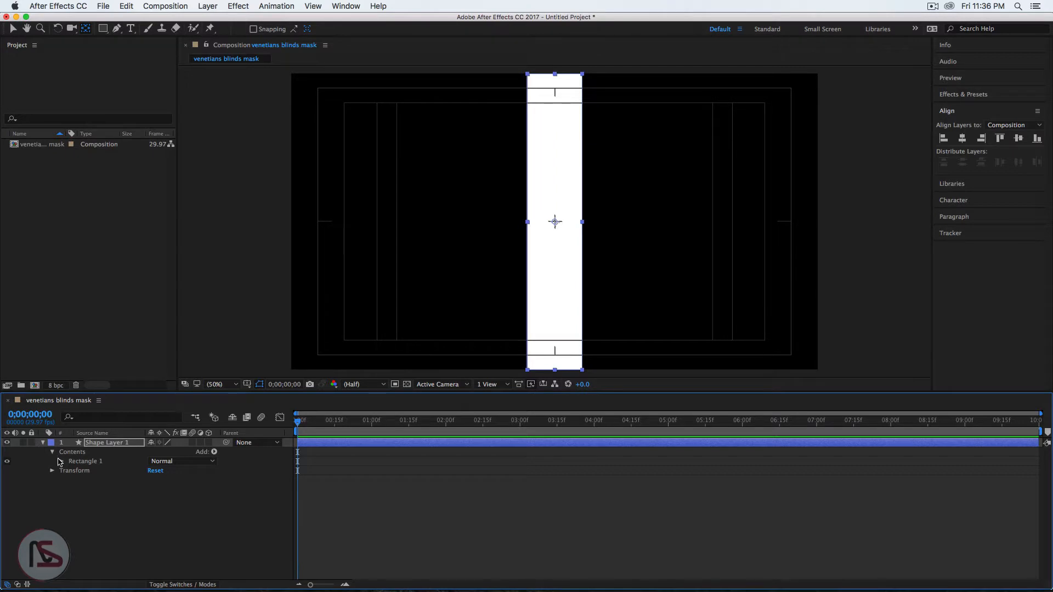
click(61, 462)
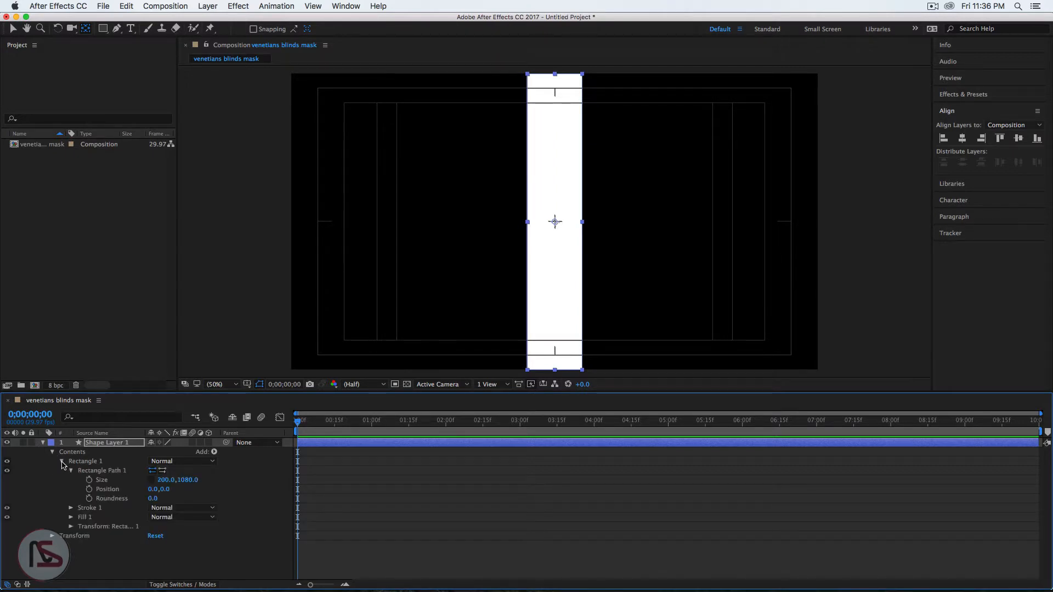
click(88, 509)
key(Delete)
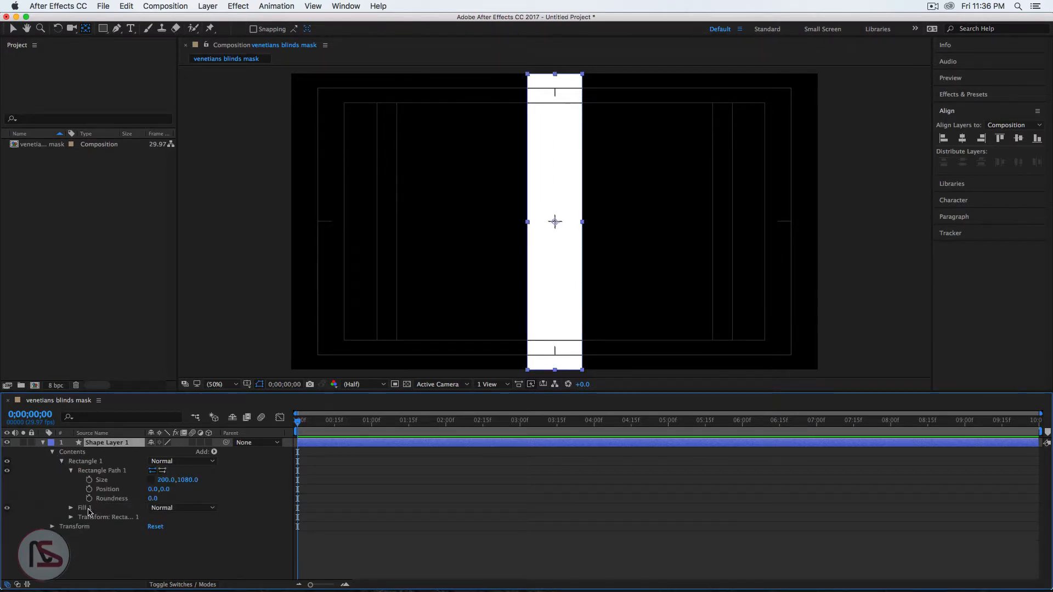
click(62, 461)
Duplicate Rectangle 1 twice within Shape Layer 1's contents.
click(84, 464)
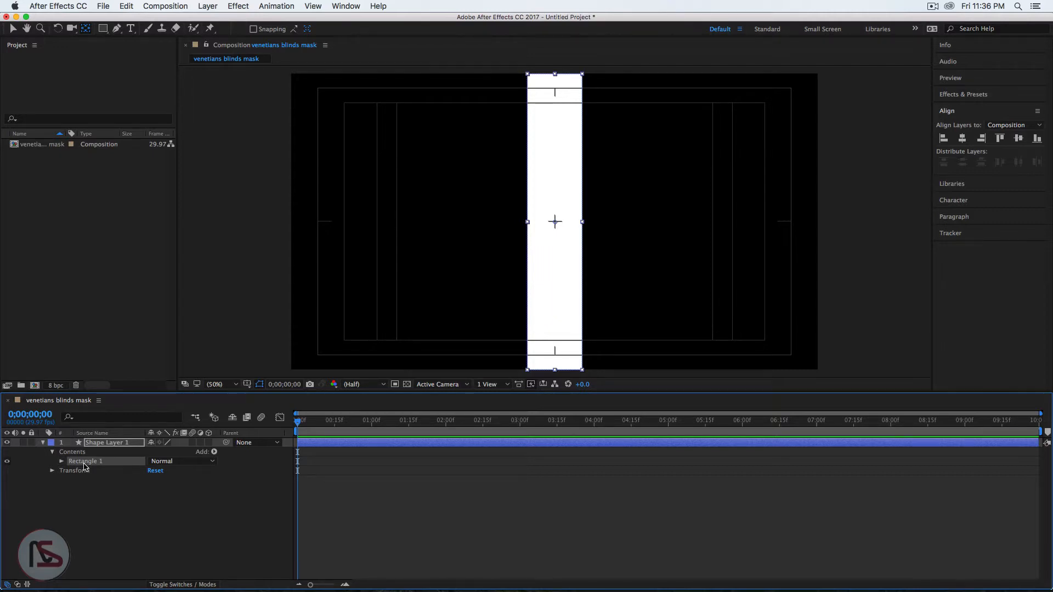
key(super+d)
key(super+d)
Move Rectangle 2 away from the centre by setting its path's X position to -550.
click(89, 473)
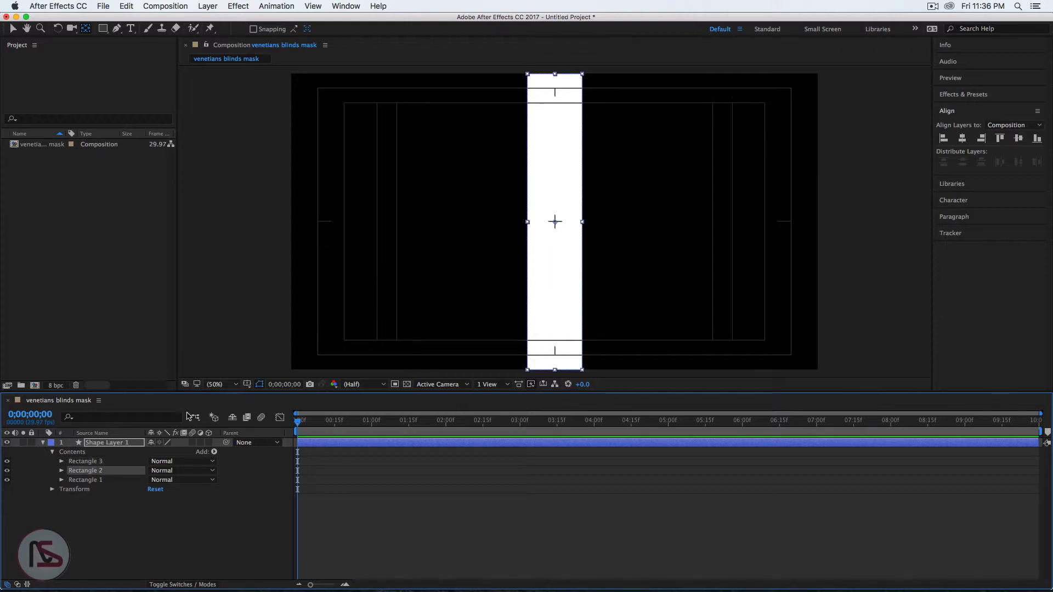
click(61, 471)
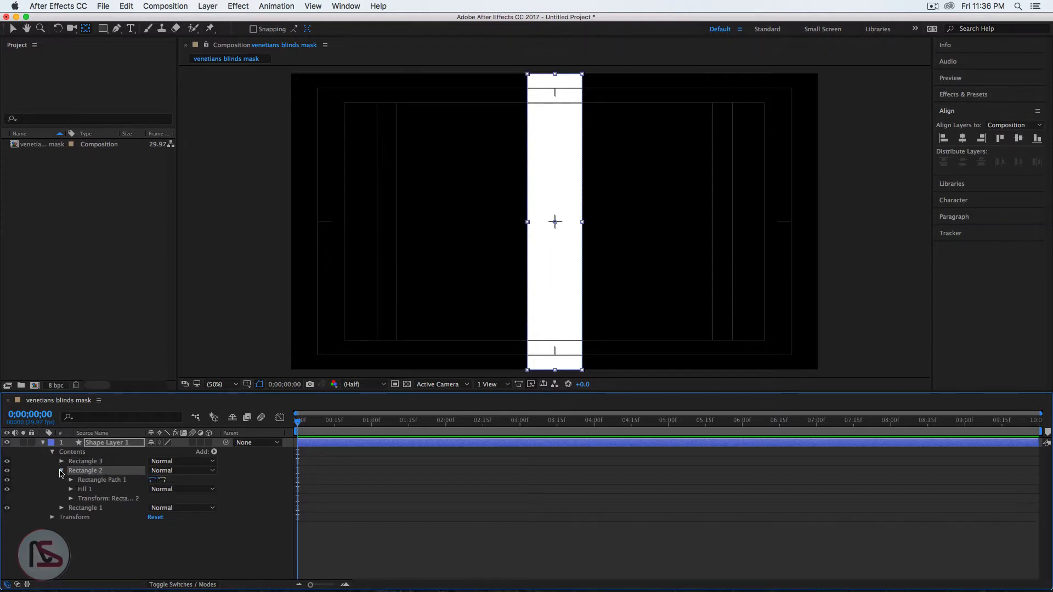
click(70, 480)
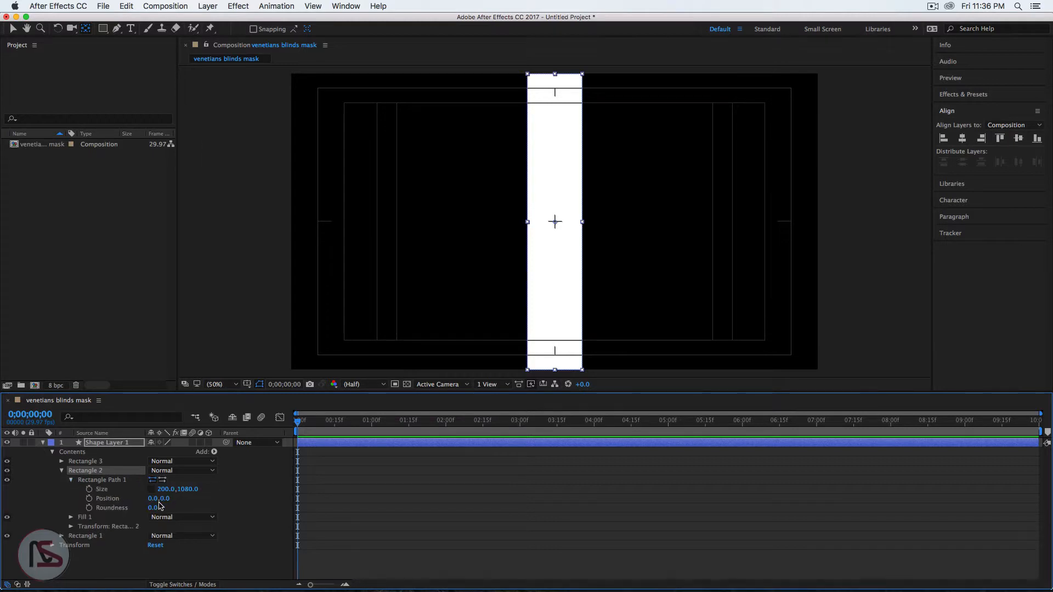
drag(154, 501, 124, 502)
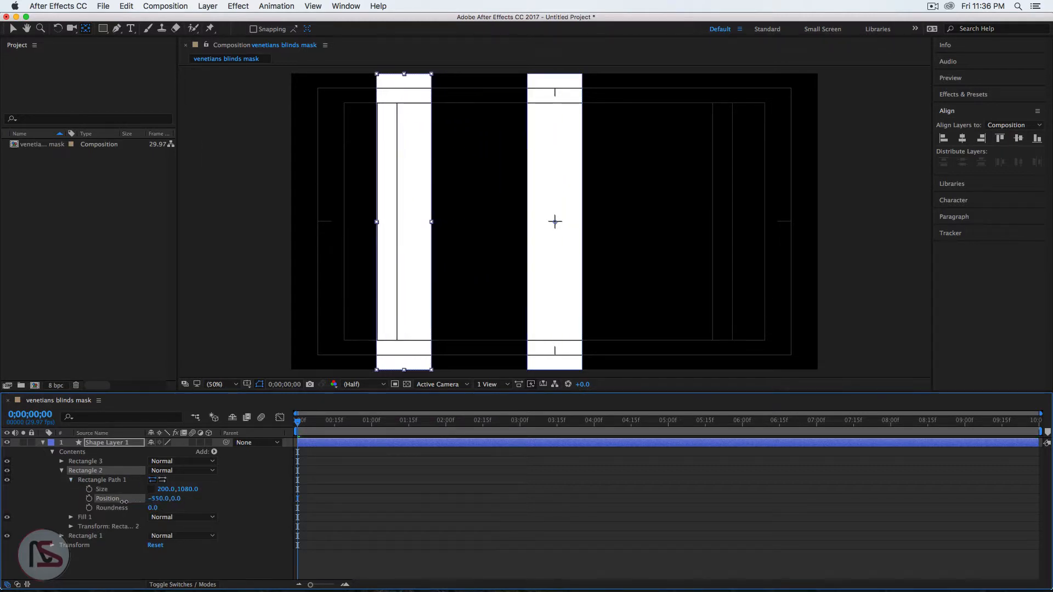
Move Rectangle 3 outside the frame by setting its path's X position to -1070.
click(61, 461)
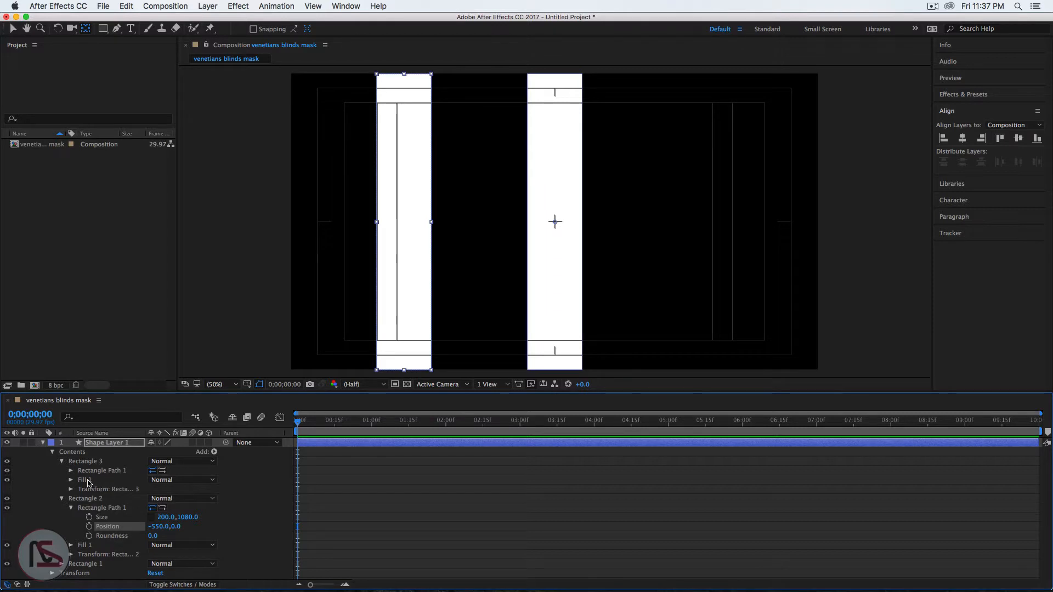
click(70, 470)
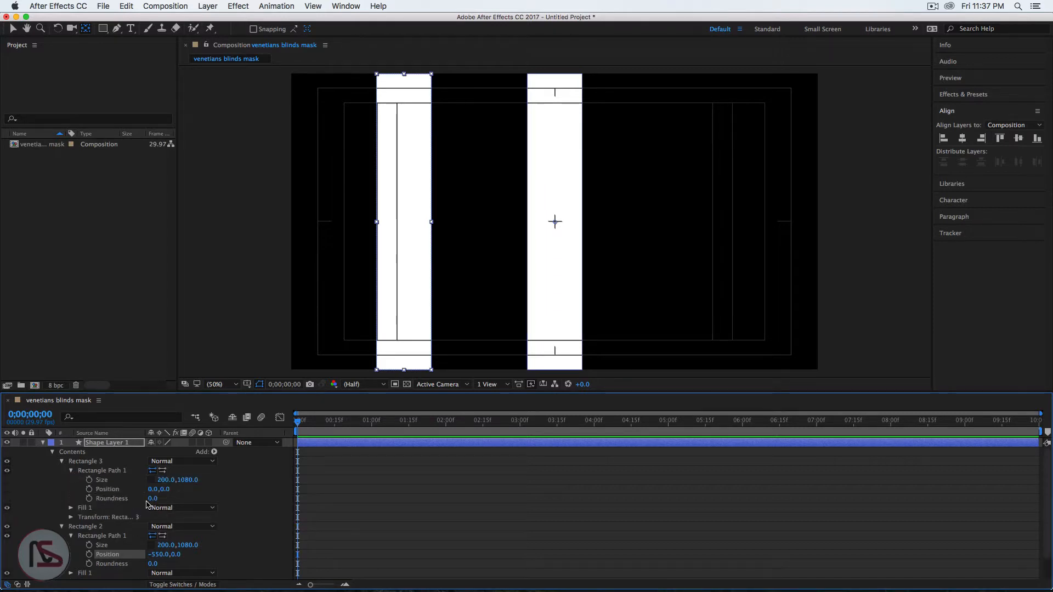
drag(150, 492, 96, 499)
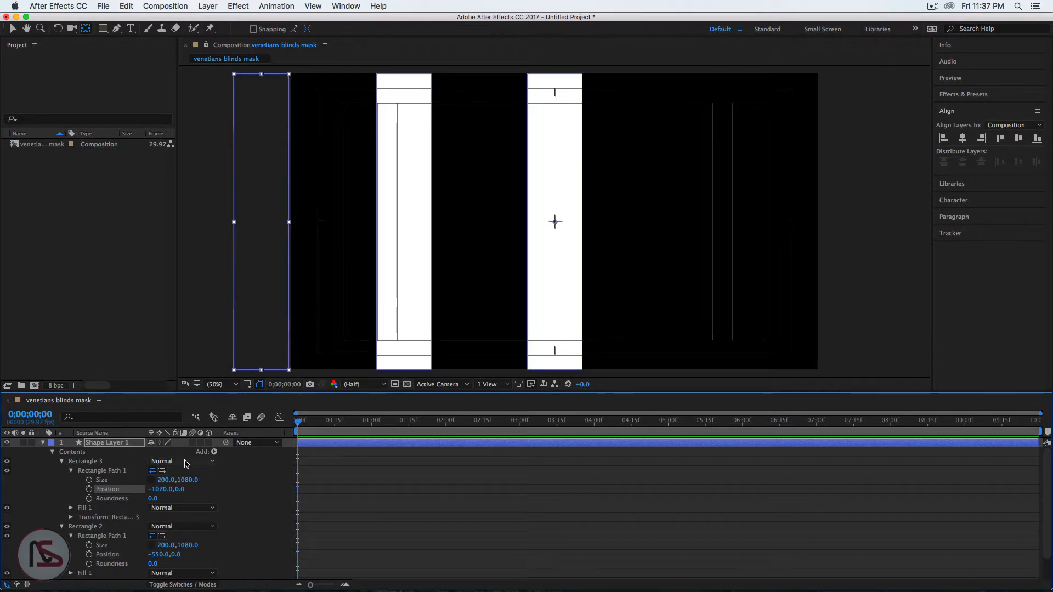
Animate both path positions from time zero, setting Rectangle 2's X to -2 and Rectangle 3's X to -547 at 2 seconds.
click(89, 490)
click(89, 555)
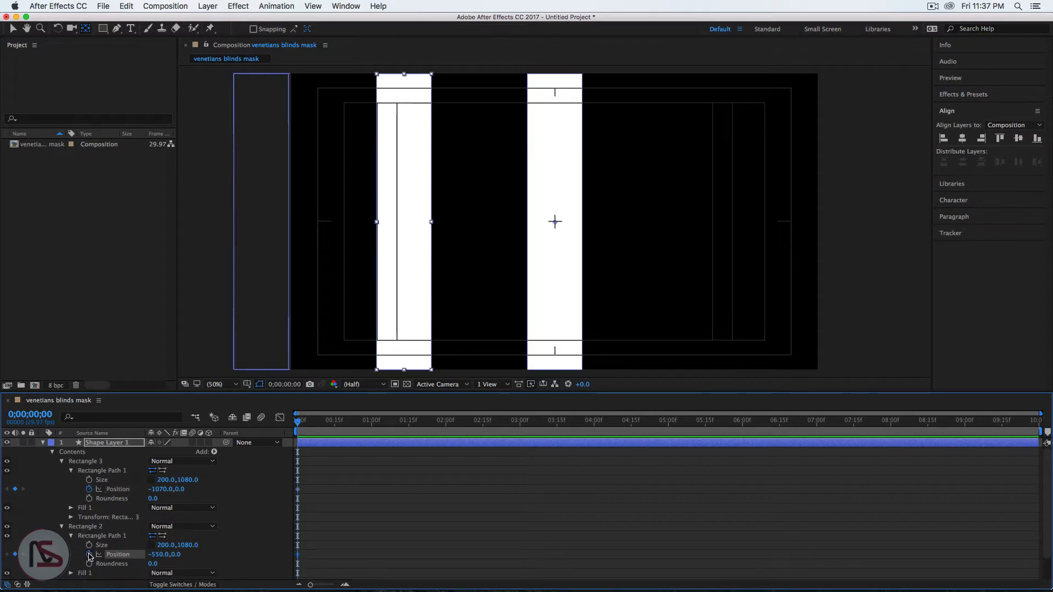
click(31, 415)
text(200)
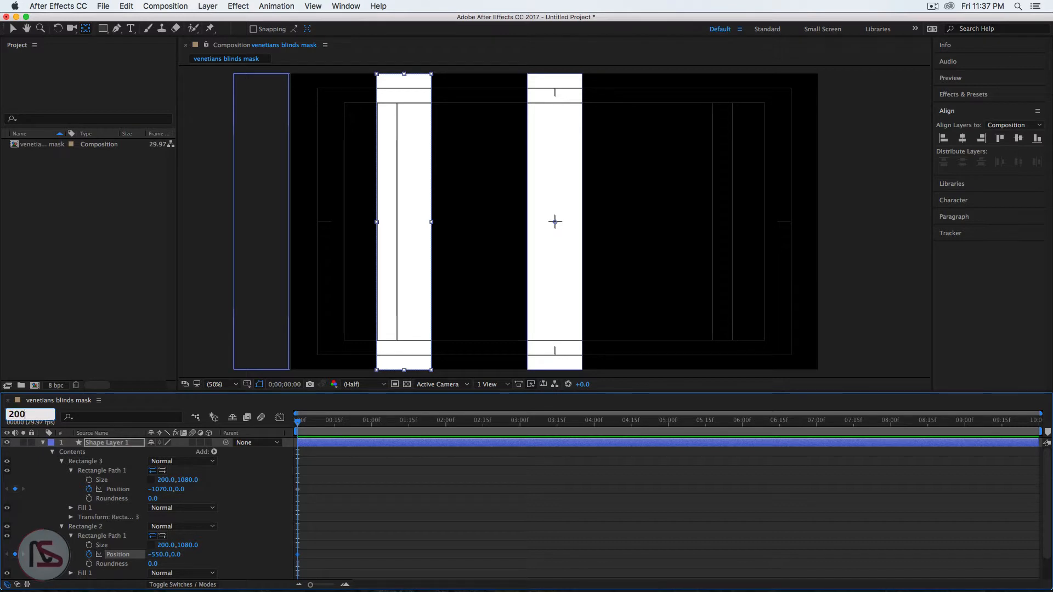
key(Return)
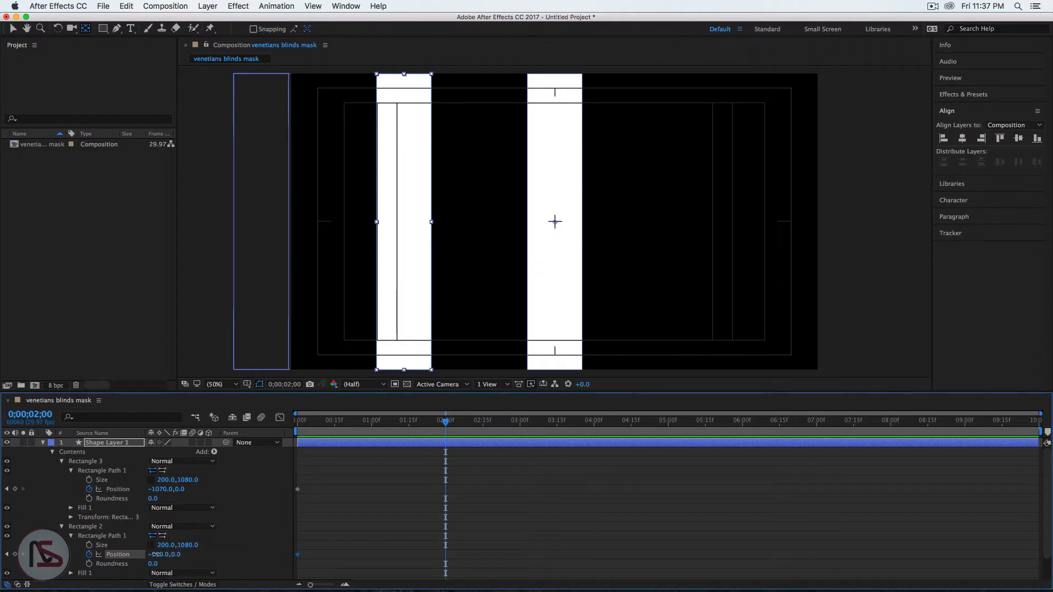
drag(156, 555, 186, 553)
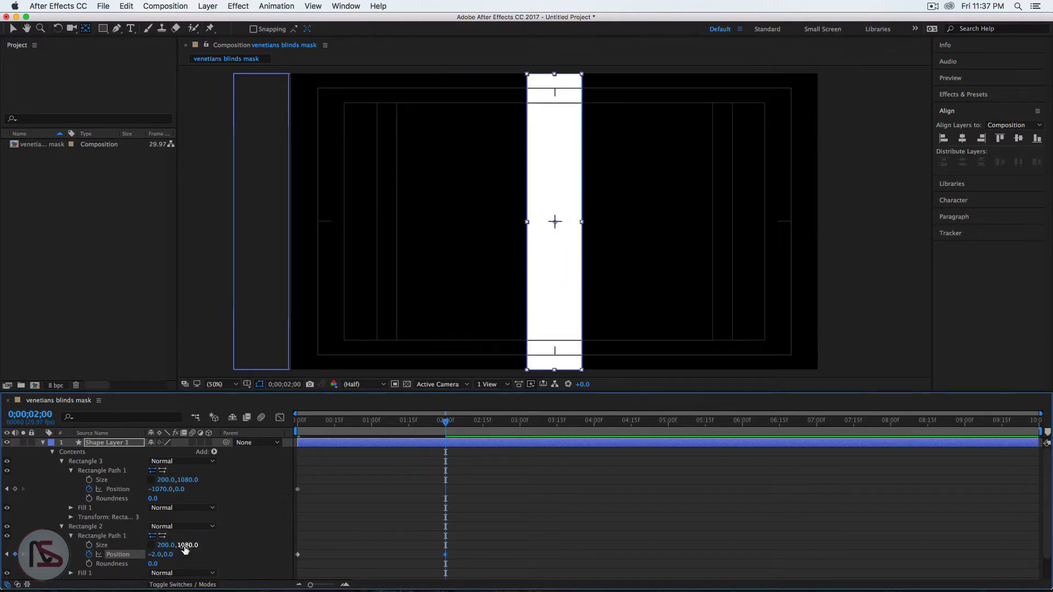
drag(160, 489, 421, 476)
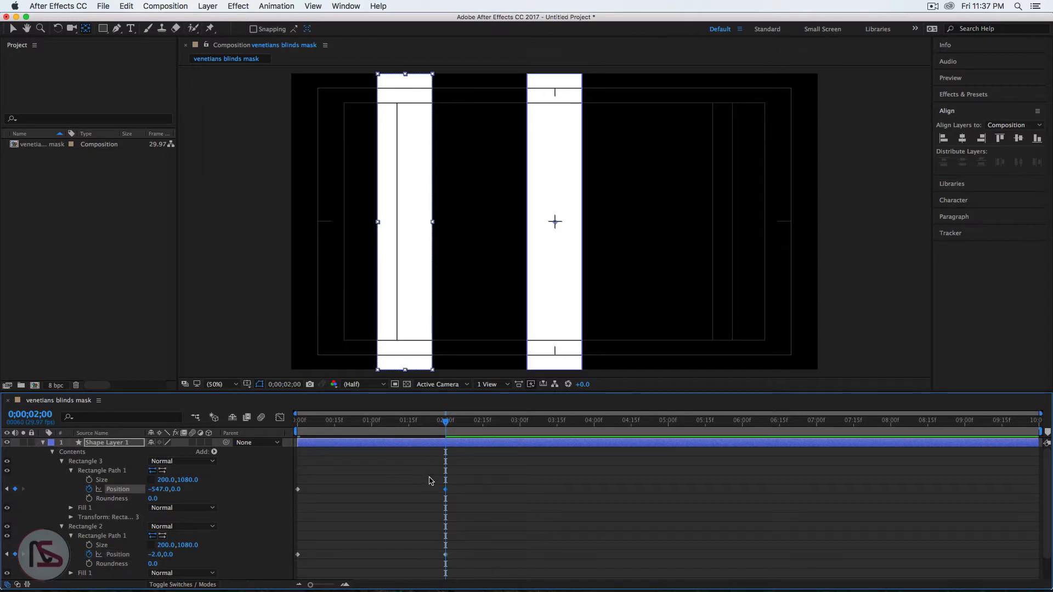
Apply Easy Ease to all the path Position keyframes of Rectangle 3 and Rectangle 2.
drag(448, 424, 377, 458)
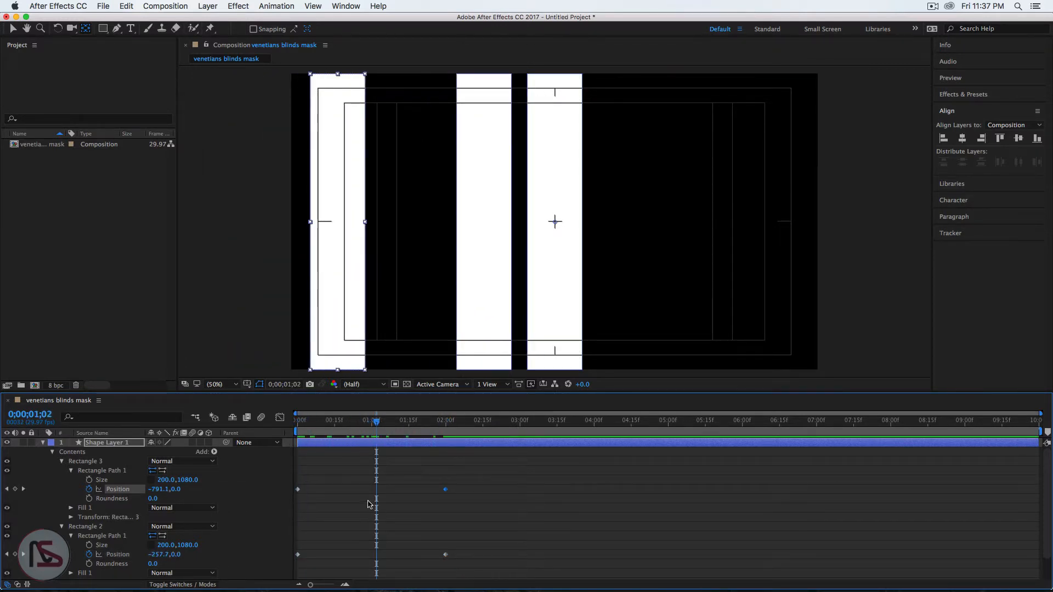
click(443, 532)
drag(464, 558, 295, 467)
key(F9)
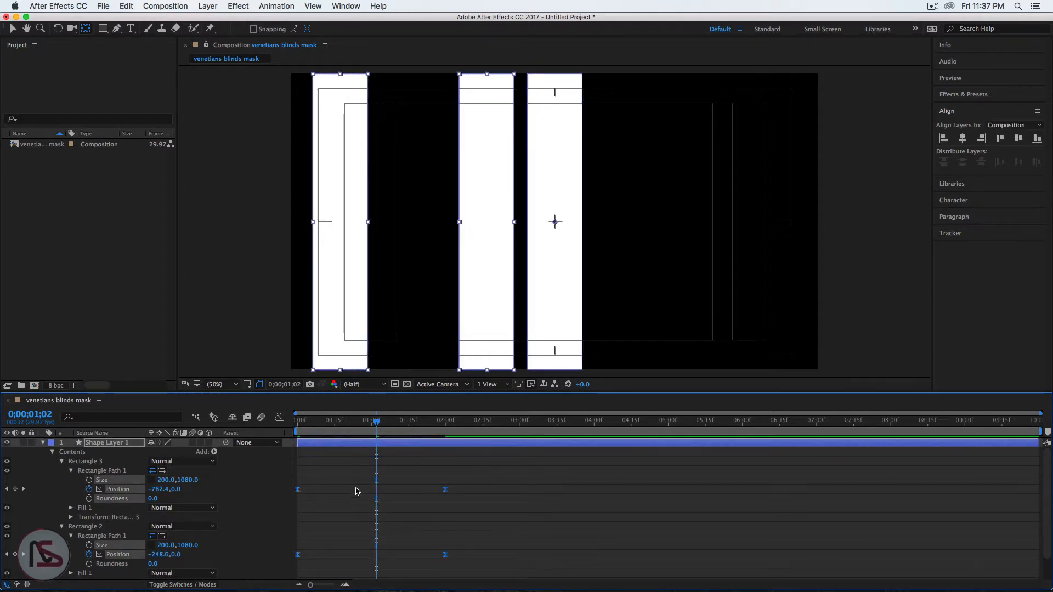
right_click(301, 492)
mouse_move(319, 579)
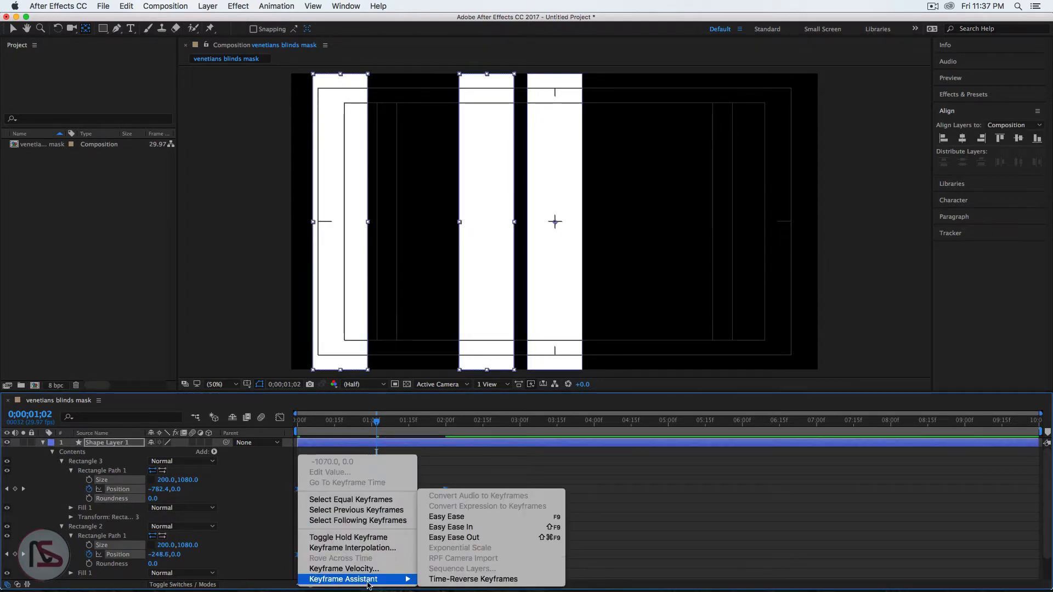
click(451, 475)
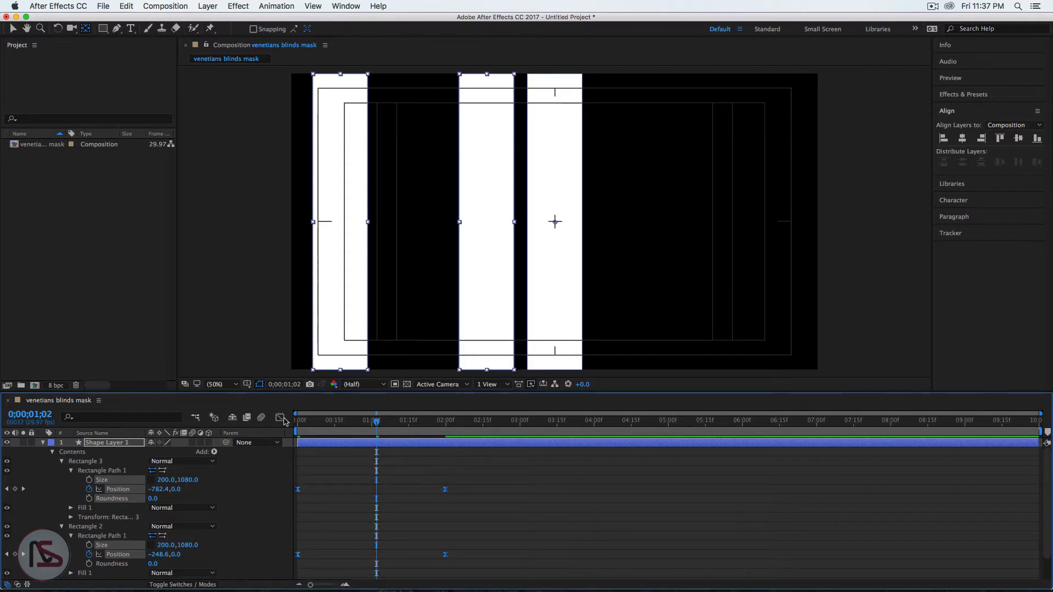
Reshape the speed graph of both path positions so the speed peaks early and slows gradually towards the 2-second keyframes.
click(280, 418)
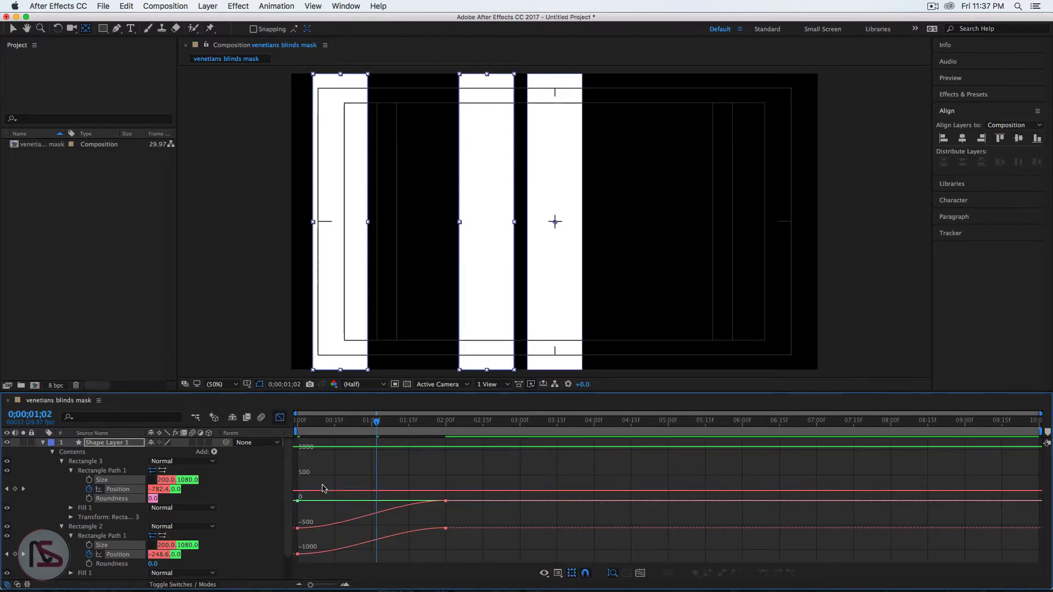
click(556, 575)
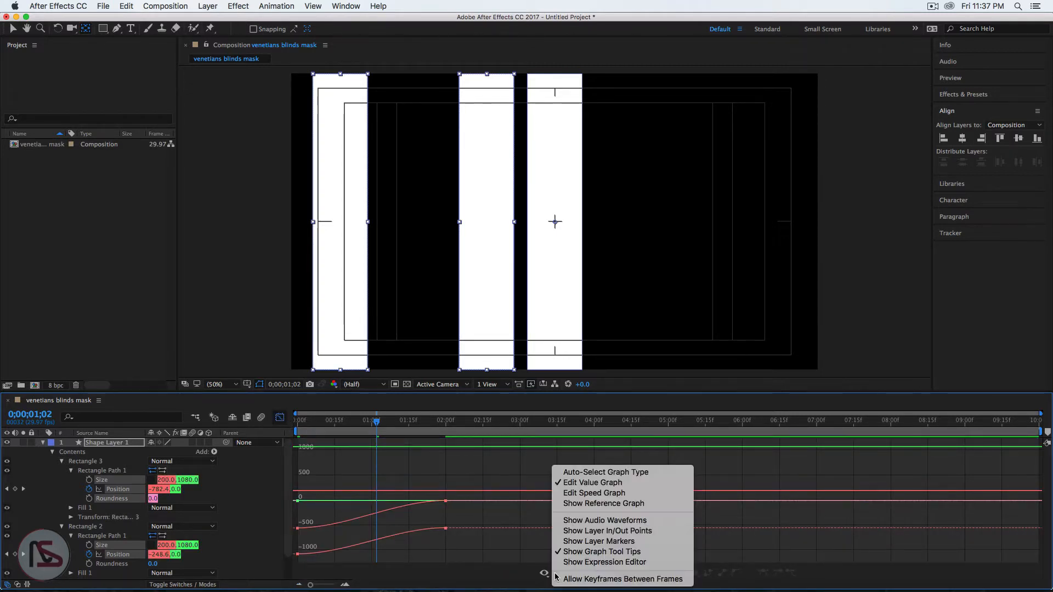
click(593, 497)
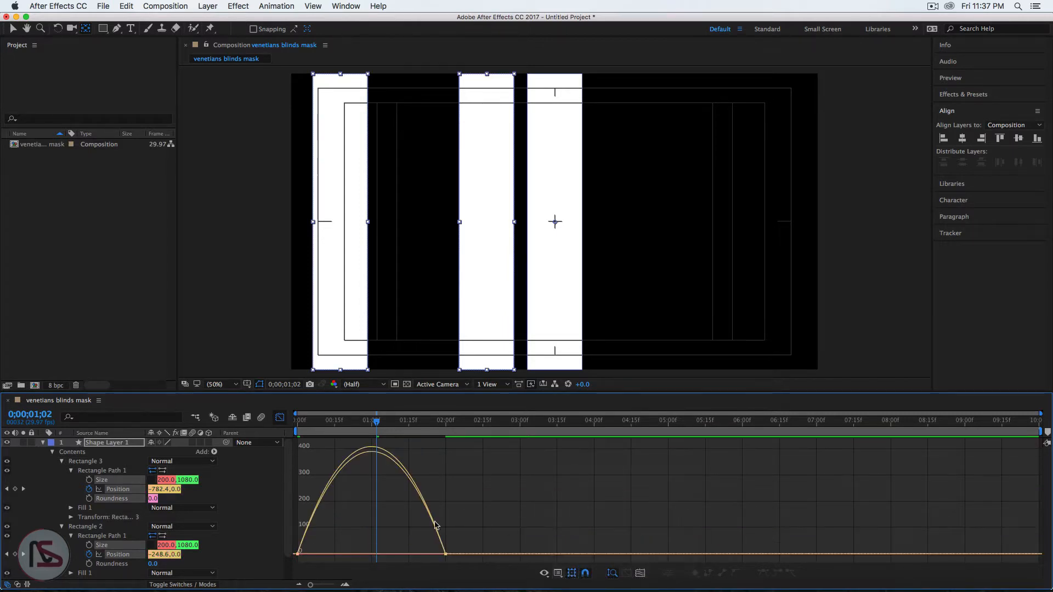
drag(414, 528, 372, 552)
click(279, 418)
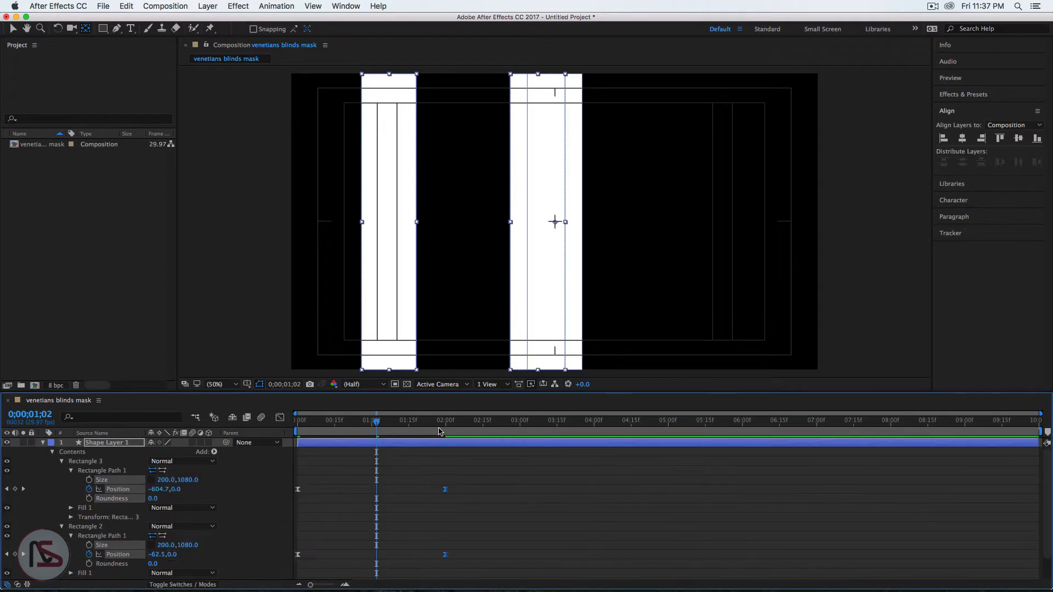
End the work area at about 3 seconds and preview the rectangles' motion.
click(524, 421)
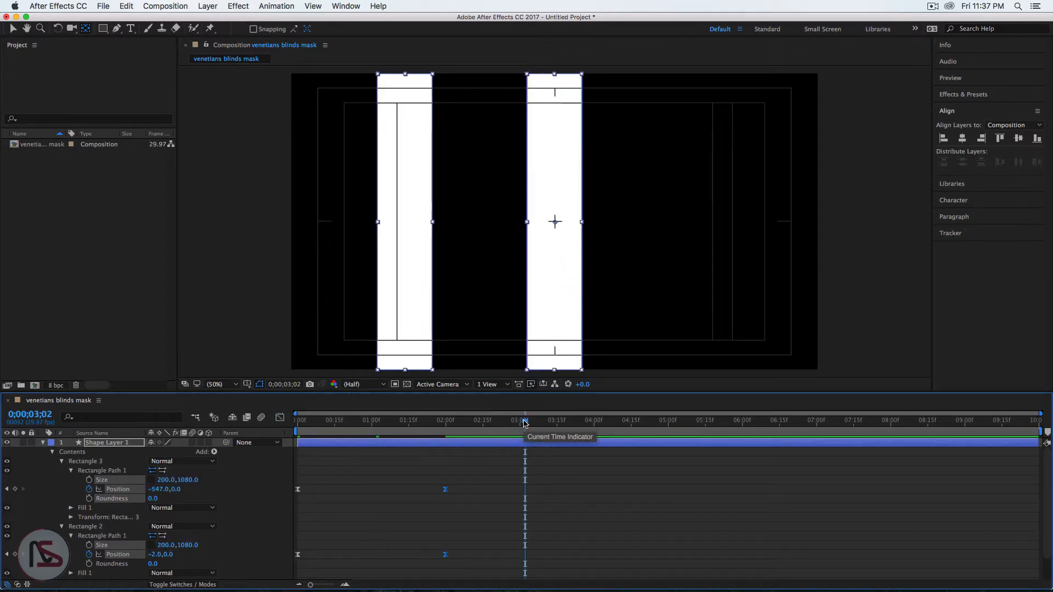
key(space)
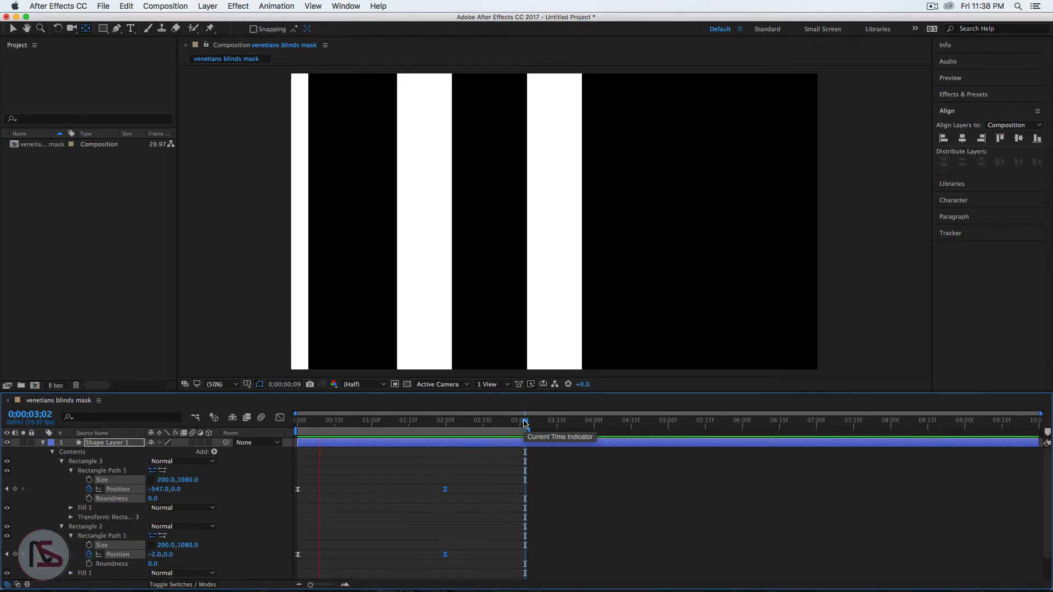
drag(525, 422, 386, 467)
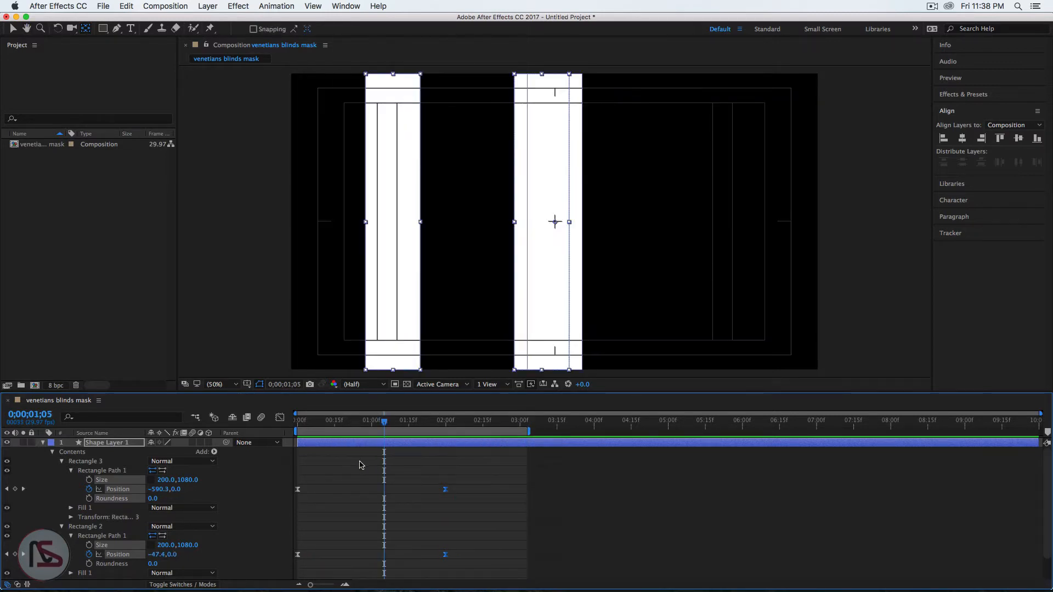
Start Size keyframes for Rectangle 3 and Rectangle 2 at 1 second.
click(40, 416)
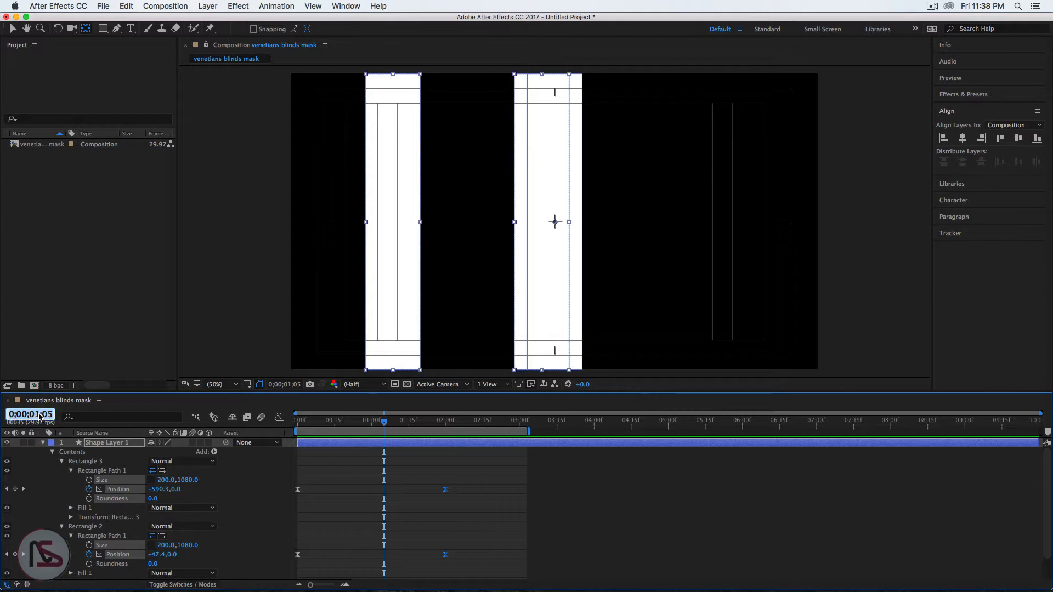
text(1;)
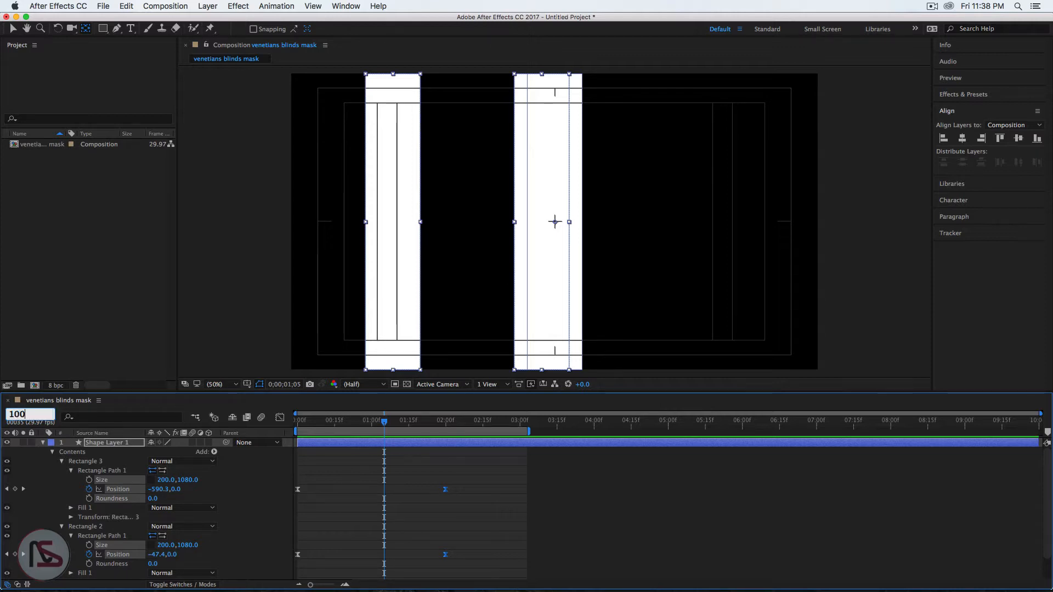
text(00)
key(Return)
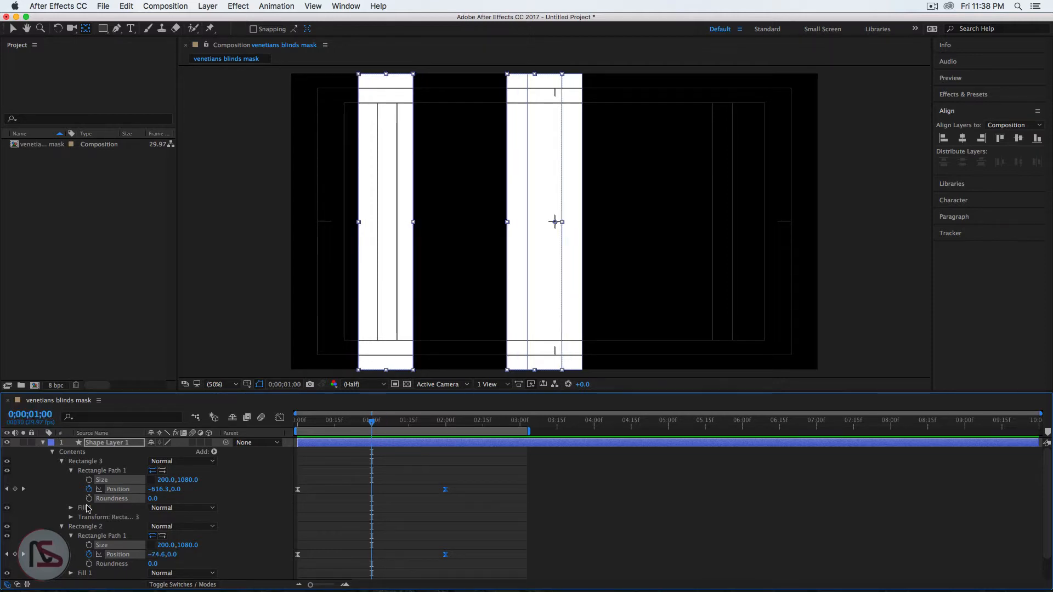
click(88, 480)
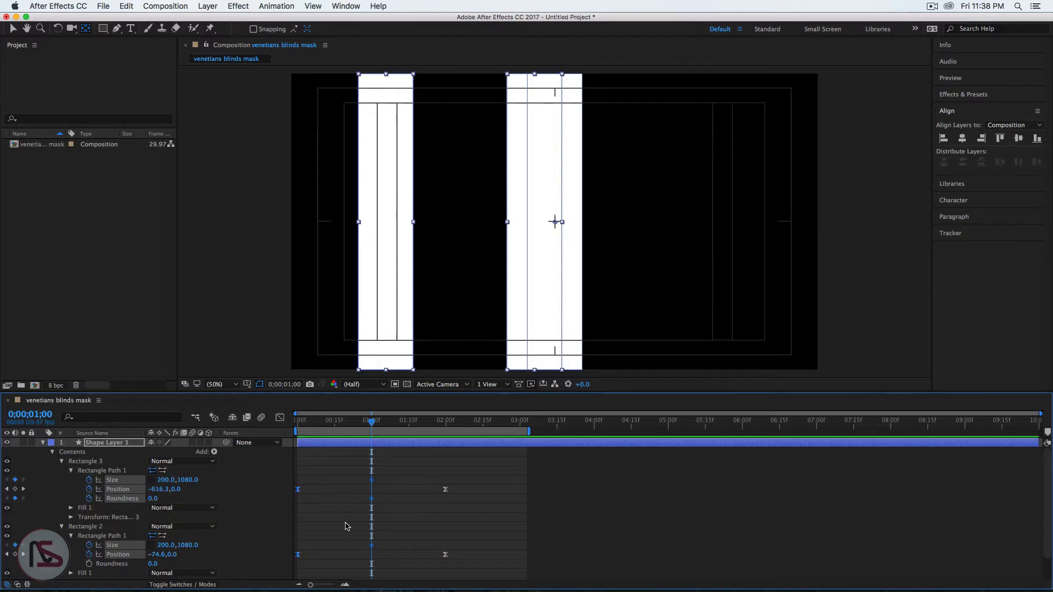
Remove keyframing from Rectangle 3's Roundness only, keeping the Size and Position keyframes of both rectangles.
click(89, 499)
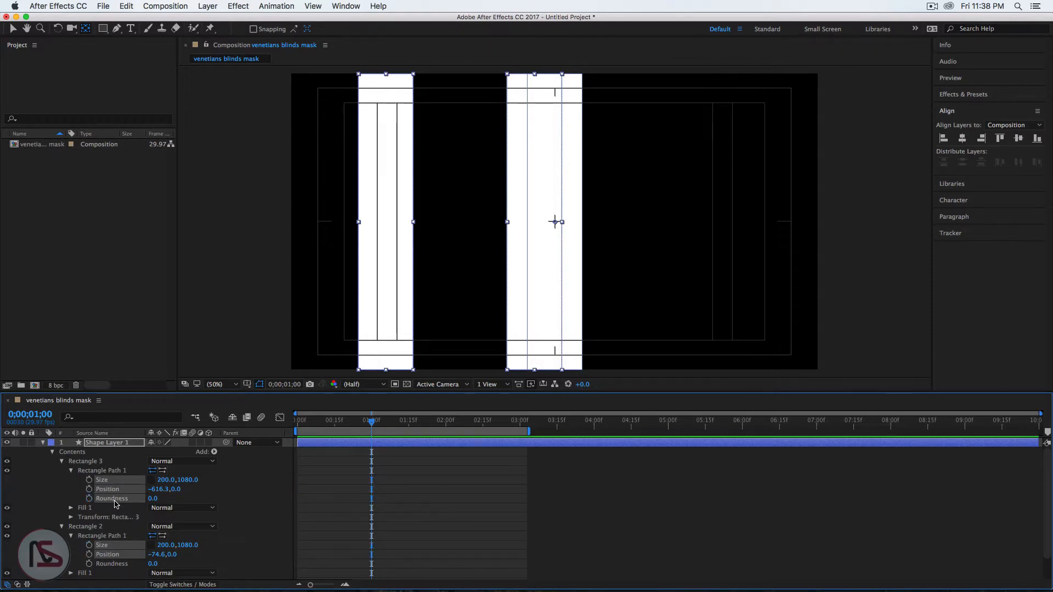
key(super+z)
click(101, 443)
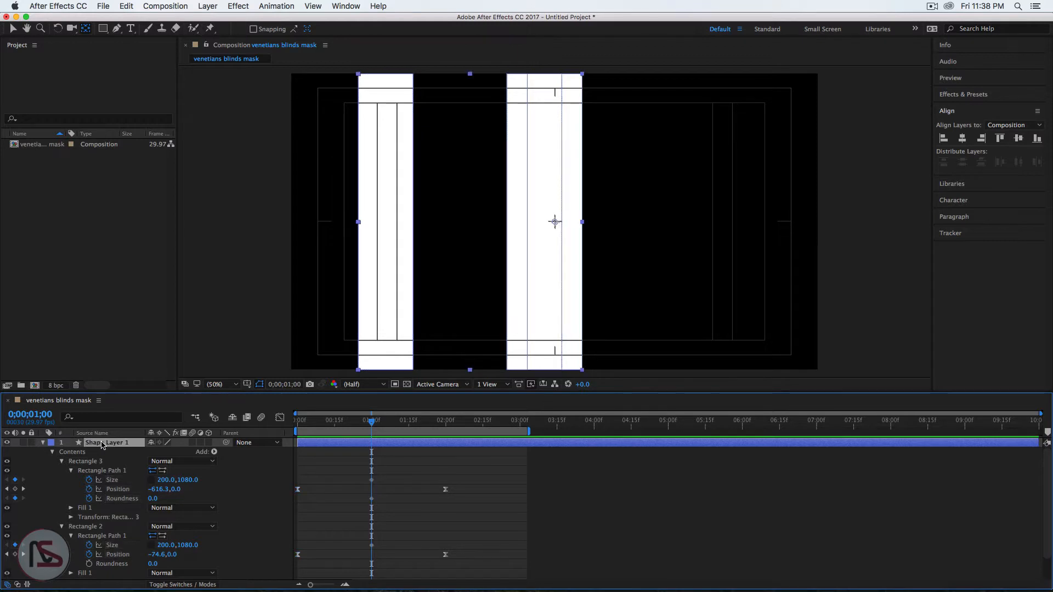
click(89, 498)
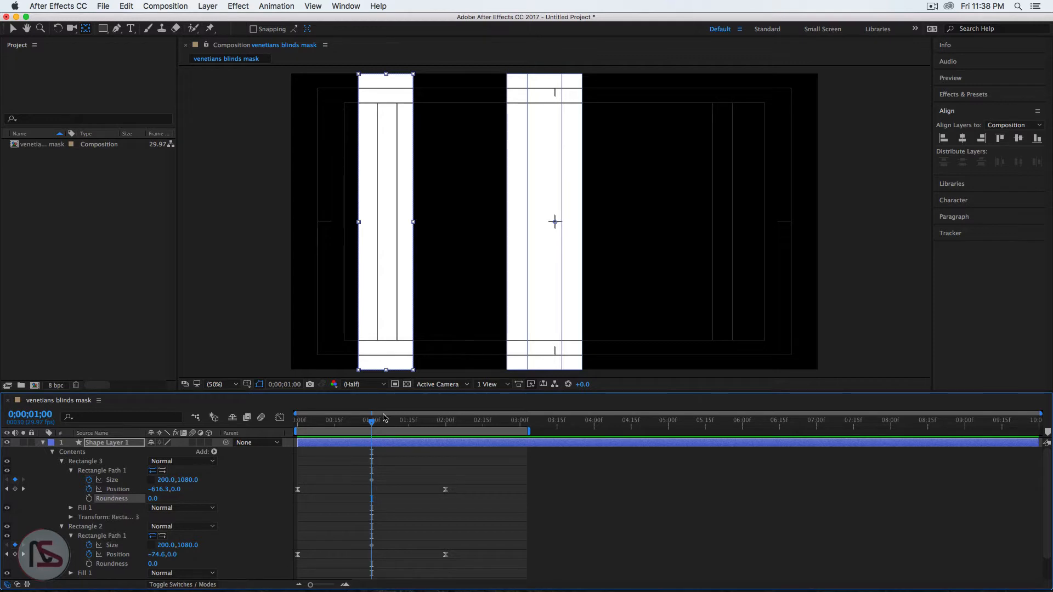
Set the Size width of Rectangle 3 and Rectangle 2 to 0 at time zero.
drag(371, 423, 297, 422)
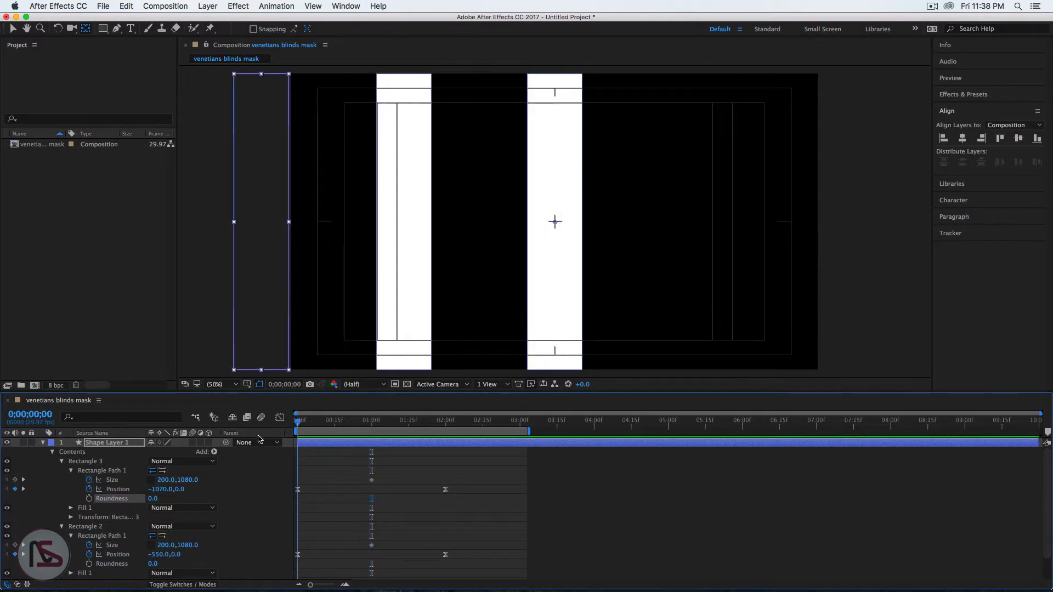
click(166, 480)
text(0)
key(Return)
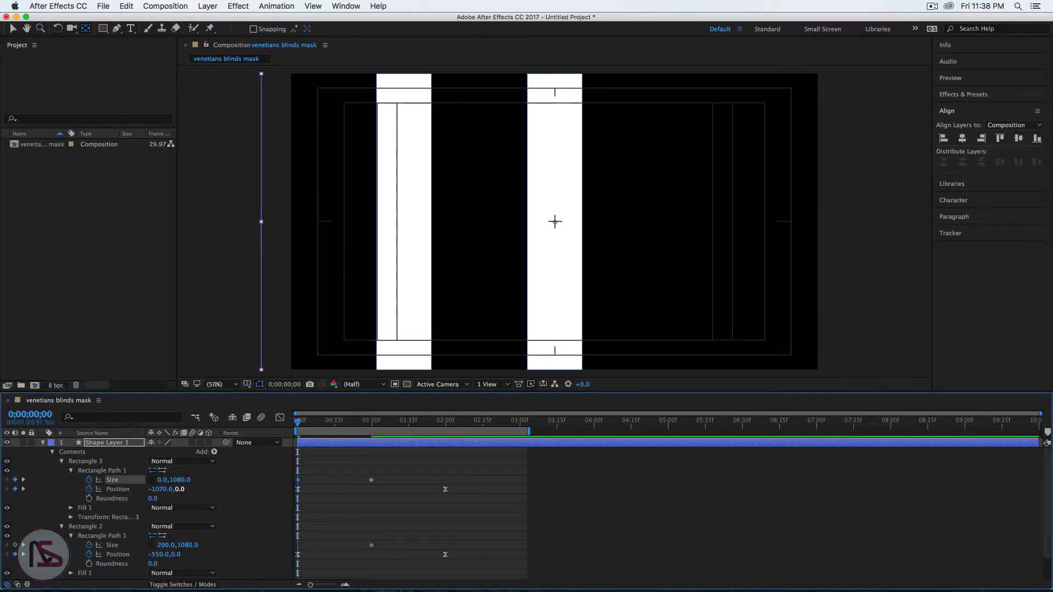
click(163, 545)
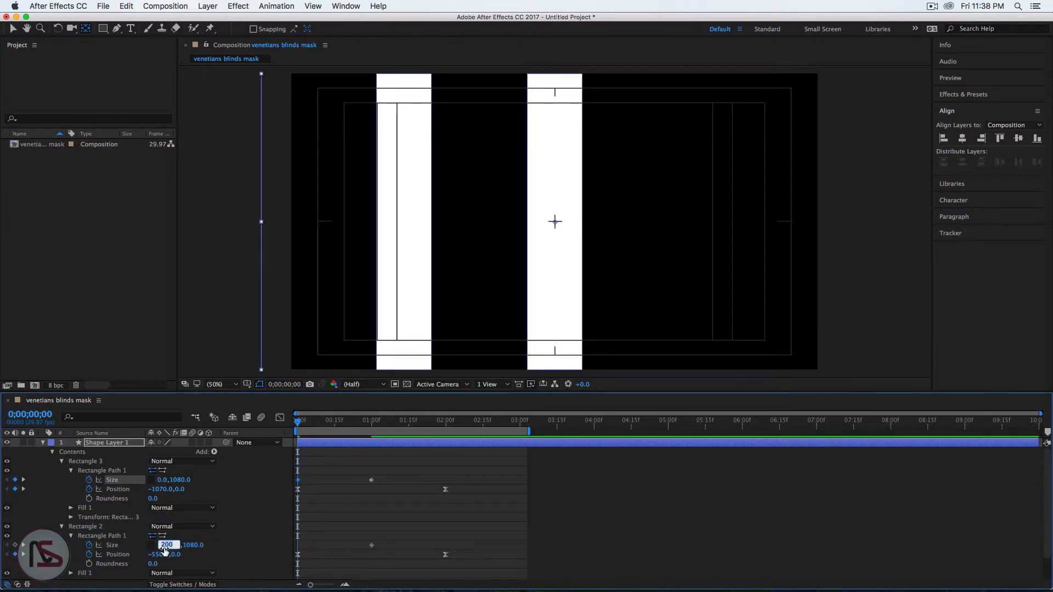
text(0)
key(Return)
Set the Size width of Rectangle 3 and Rectangle 2 to 0 at 2 seconds.
drag(298, 422, 368, 431)
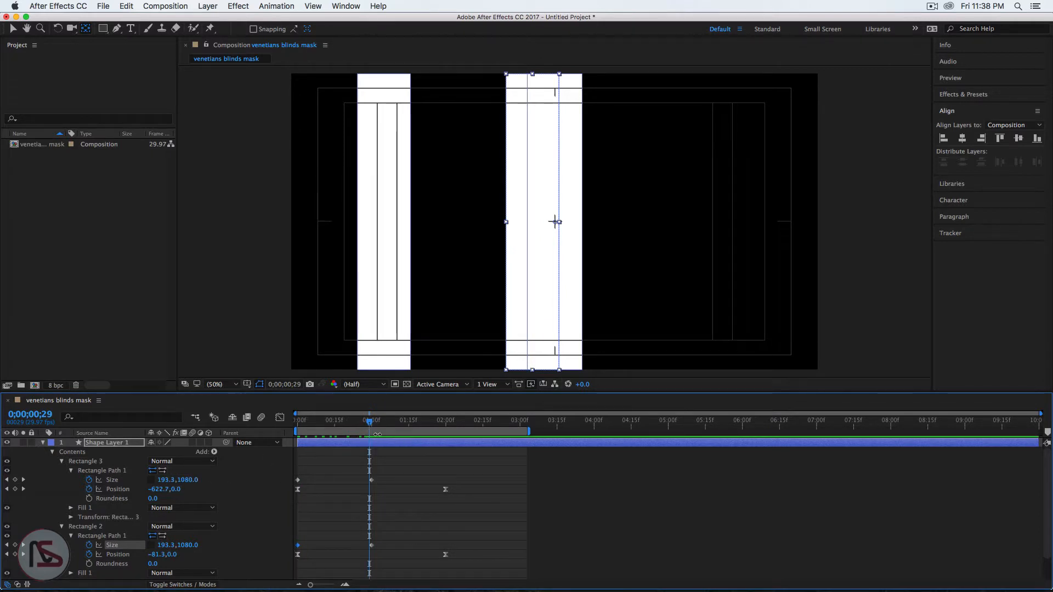
drag(371, 425, 446, 427)
click(167, 480)
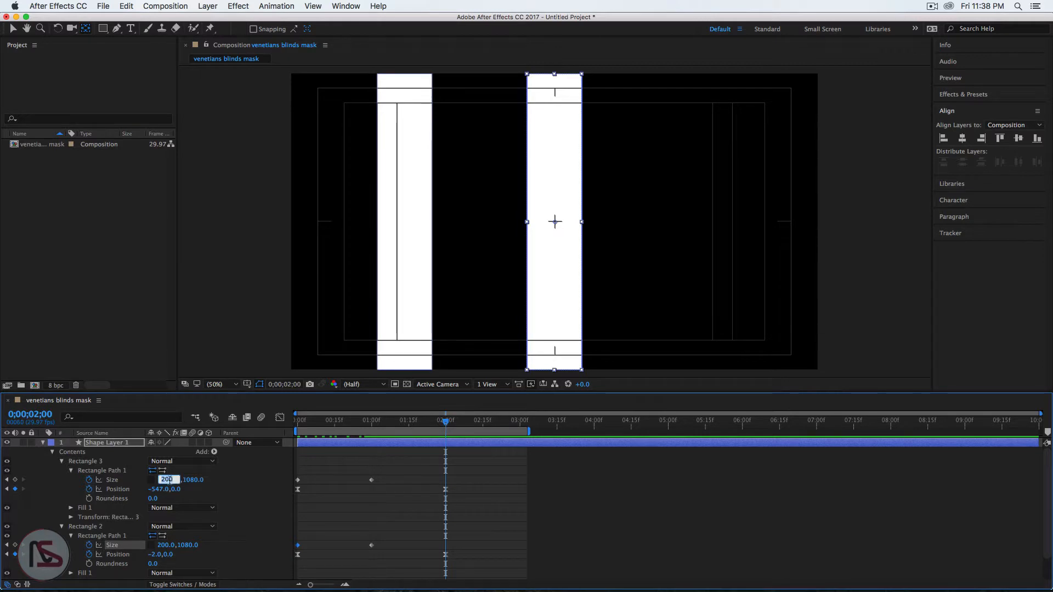
text(0)
key(Return)
click(164, 546)
text(0)
key(Return)
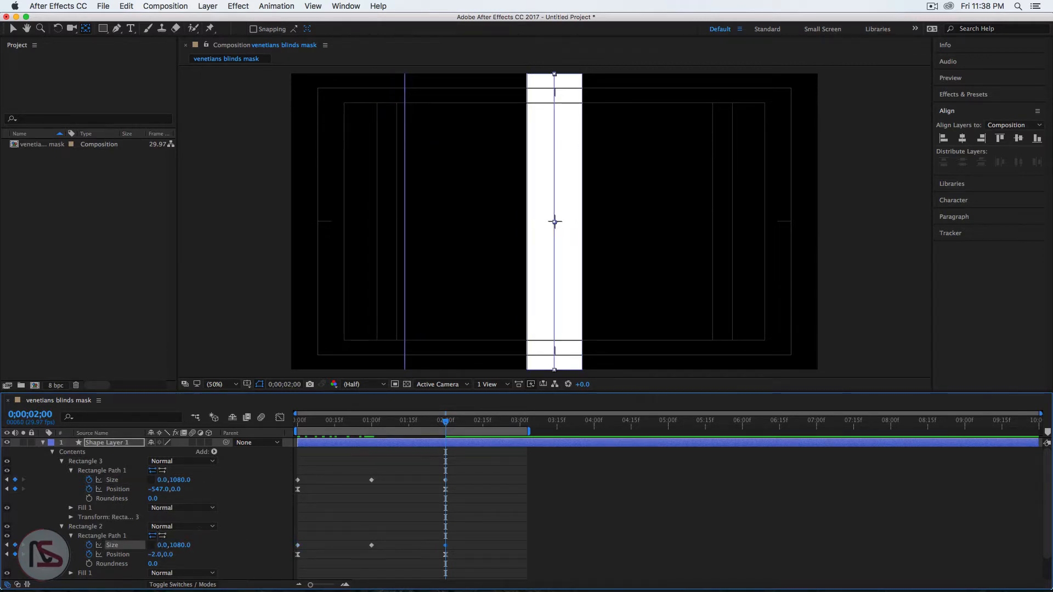
Apply Easy Ease to Rectangle 3's Size keyframes and extend the 1-second keyframe's incoming influence to 100% so growth peaks early.
drag(447, 424, 350, 440)
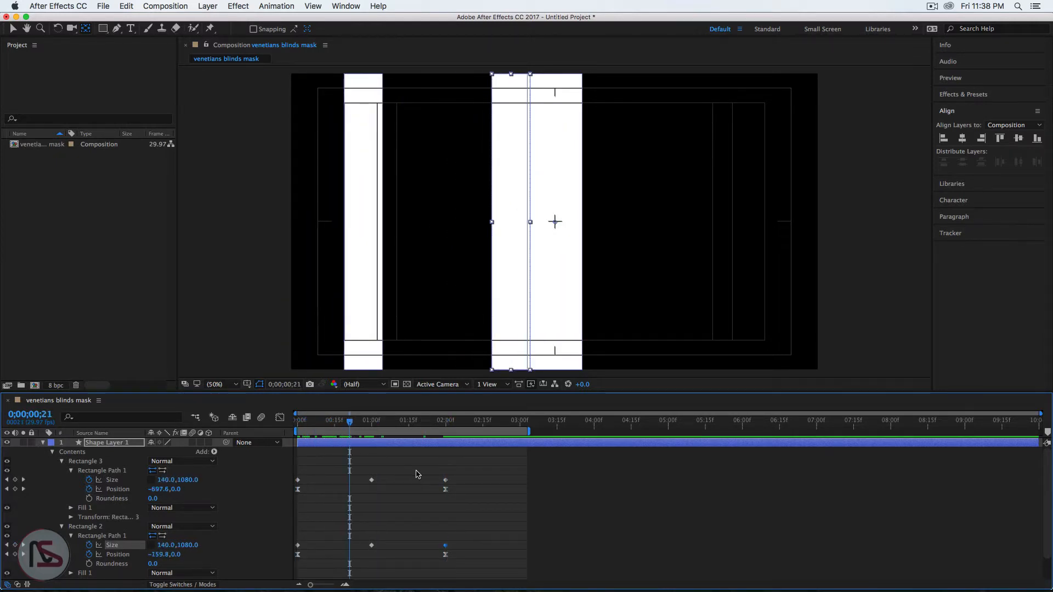
drag(460, 475, 269, 481)
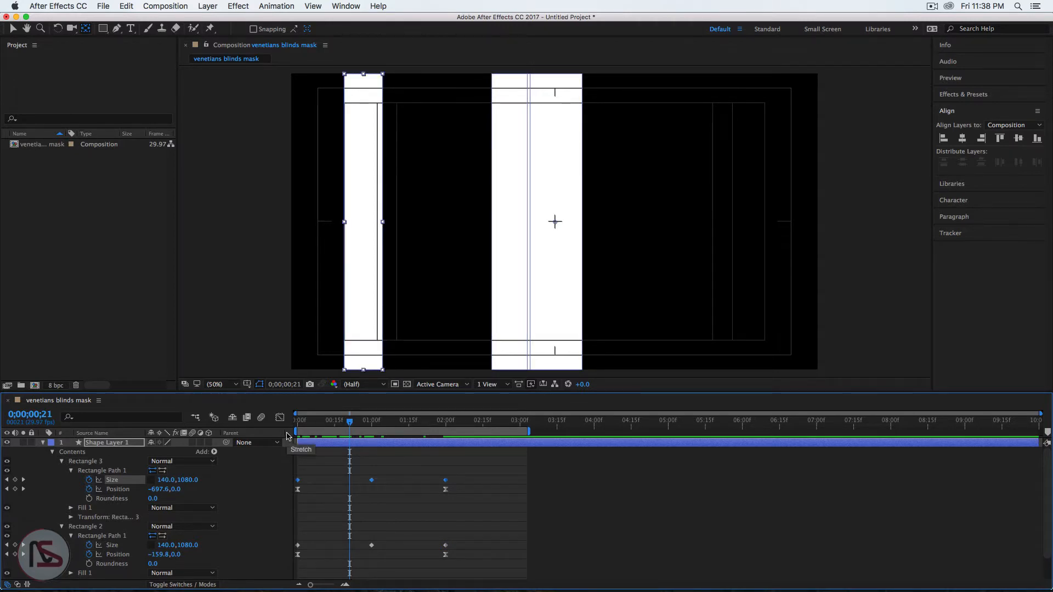
key(F9)
click(280, 418)
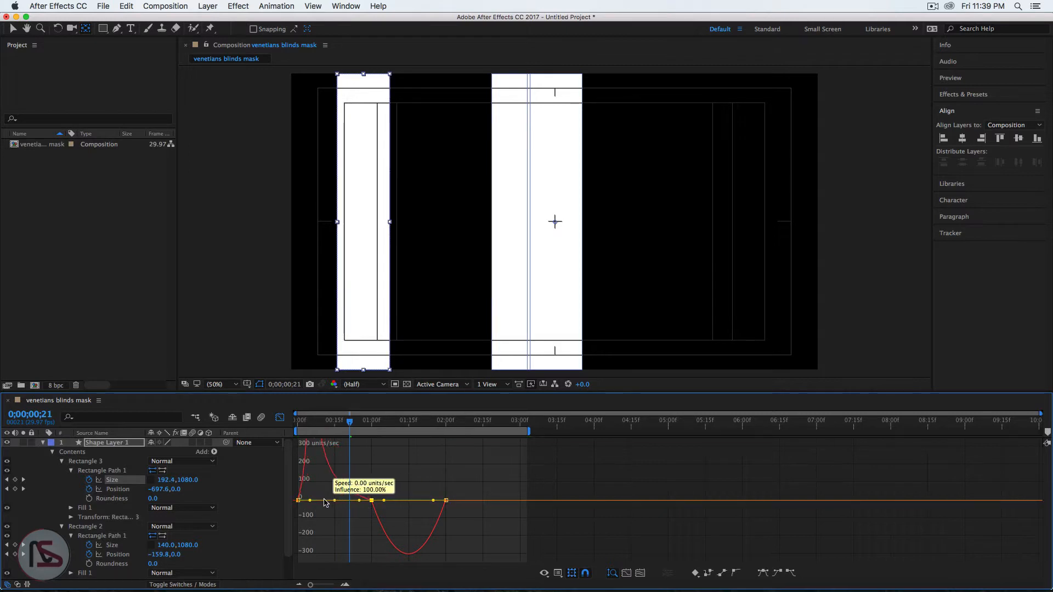
drag(310, 501, 311, 457)
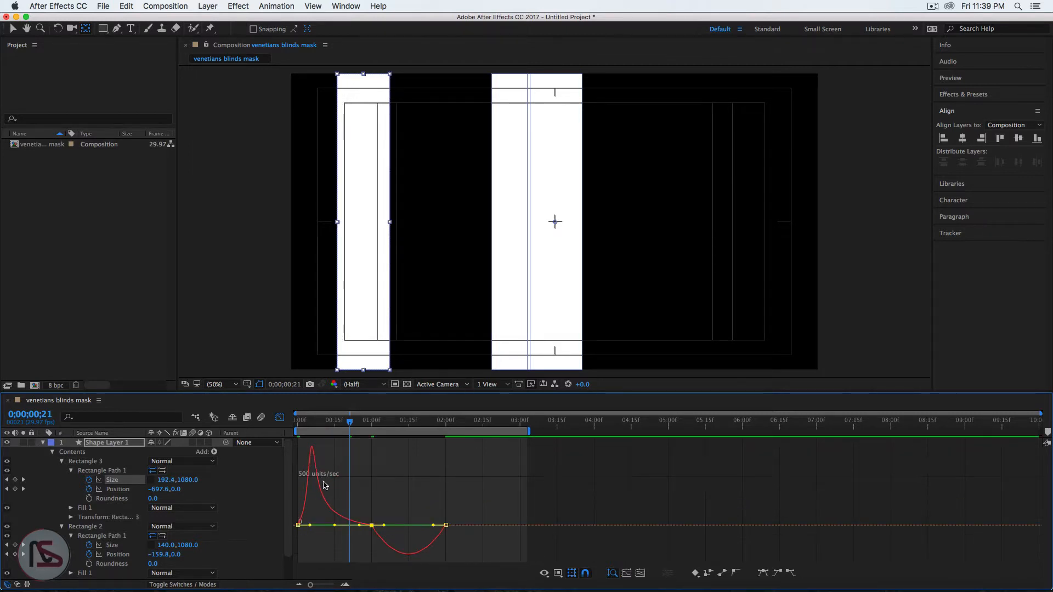
click(281, 418)
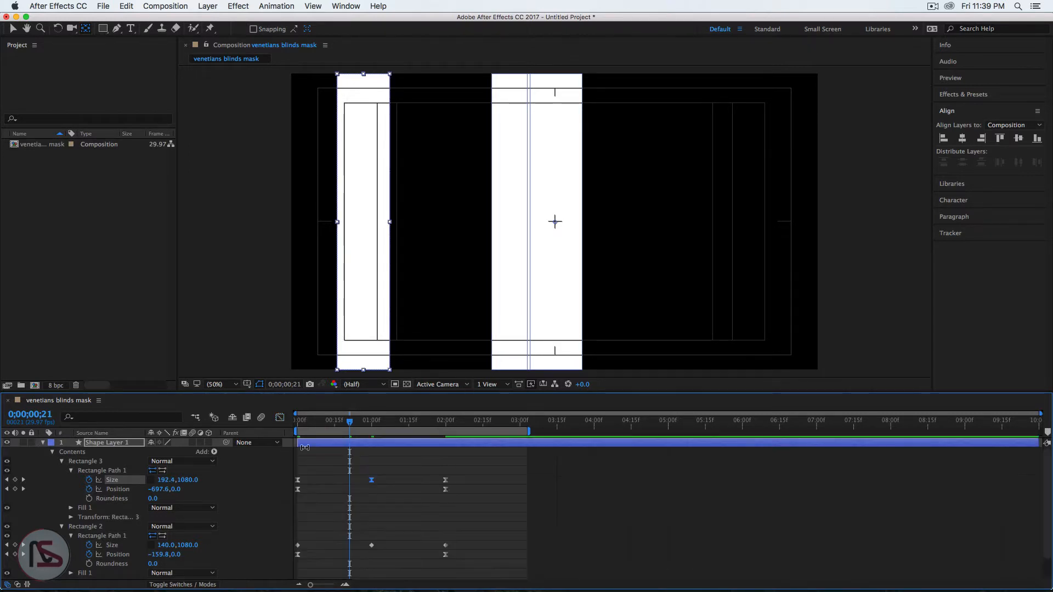
Apply Easy Ease to Rectangle 2's Size keyframes and reshape its speed graph so growth peaks early before the 1-second keyframe.
drag(458, 546, 296, 550)
key(F9)
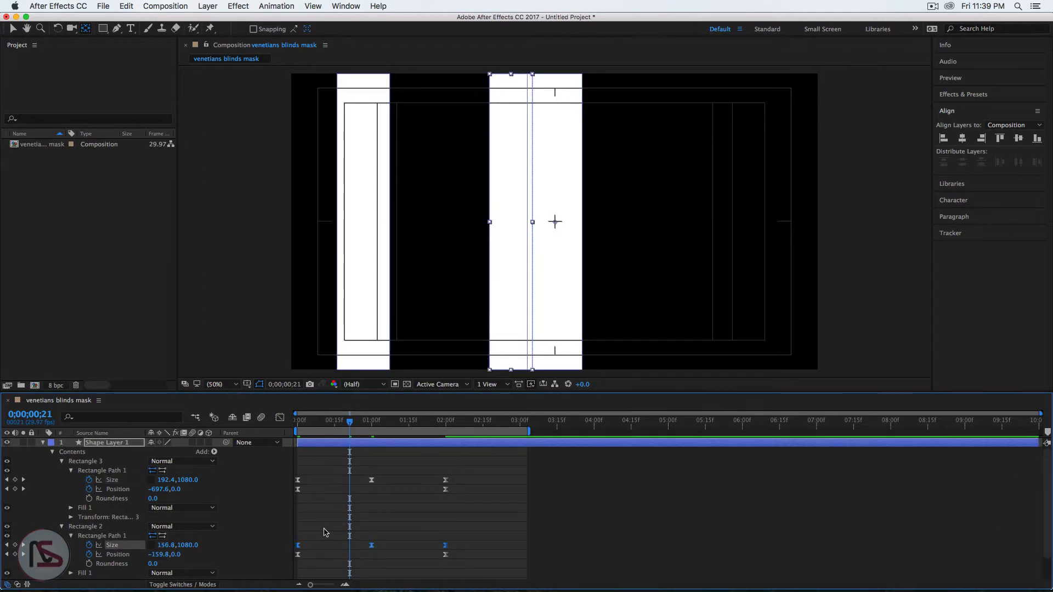
click(280, 418)
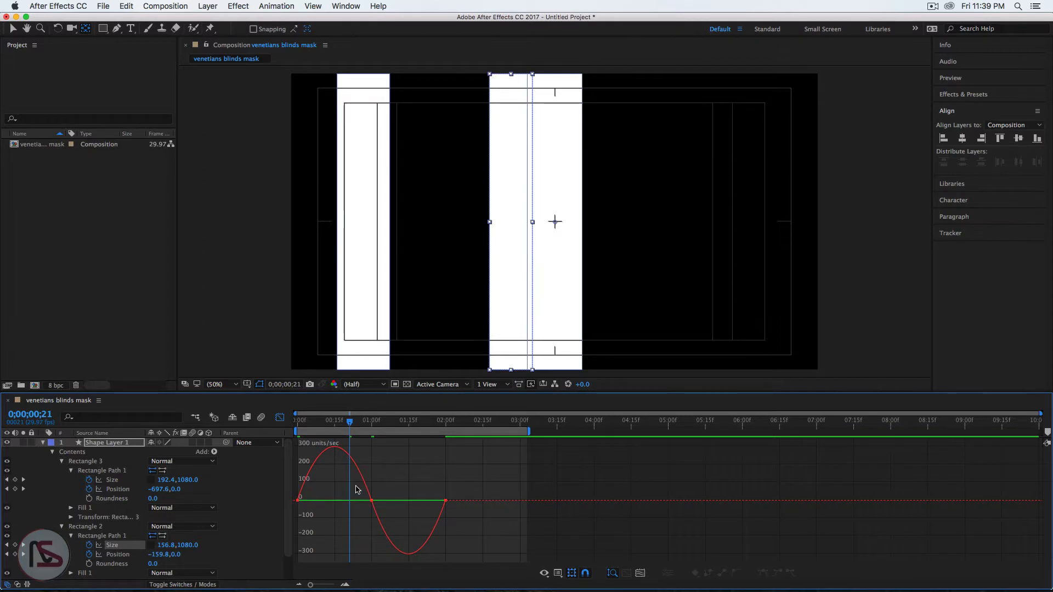
drag(360, 487, 407, 509)
drag(322, 500, 310, 500)
click(280, 418)
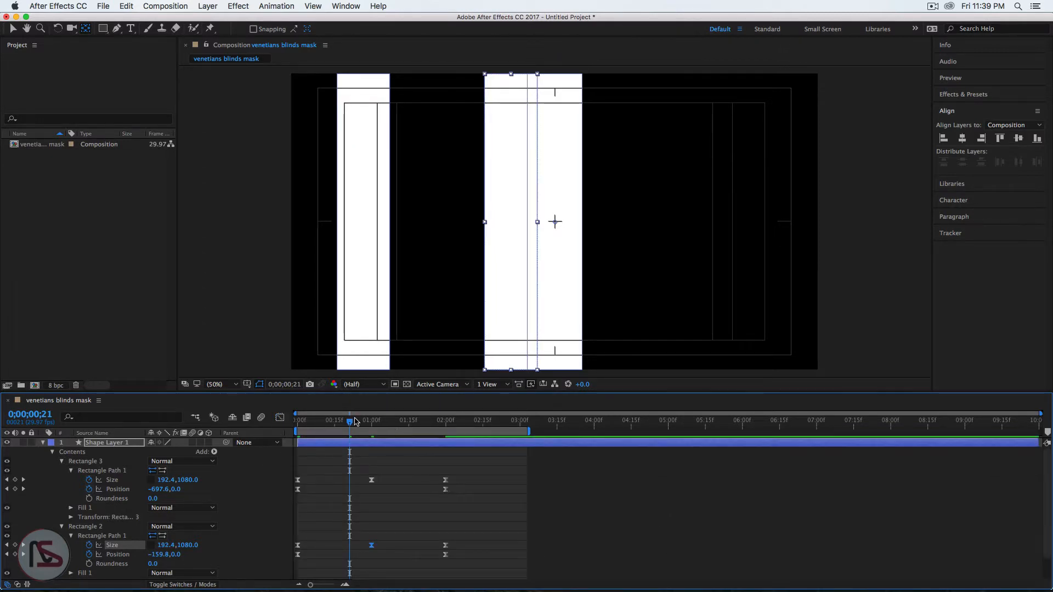
Preview the combined size and position animation and collapse the properties of Rectangle 3 and Rectangle 2.
key(space)
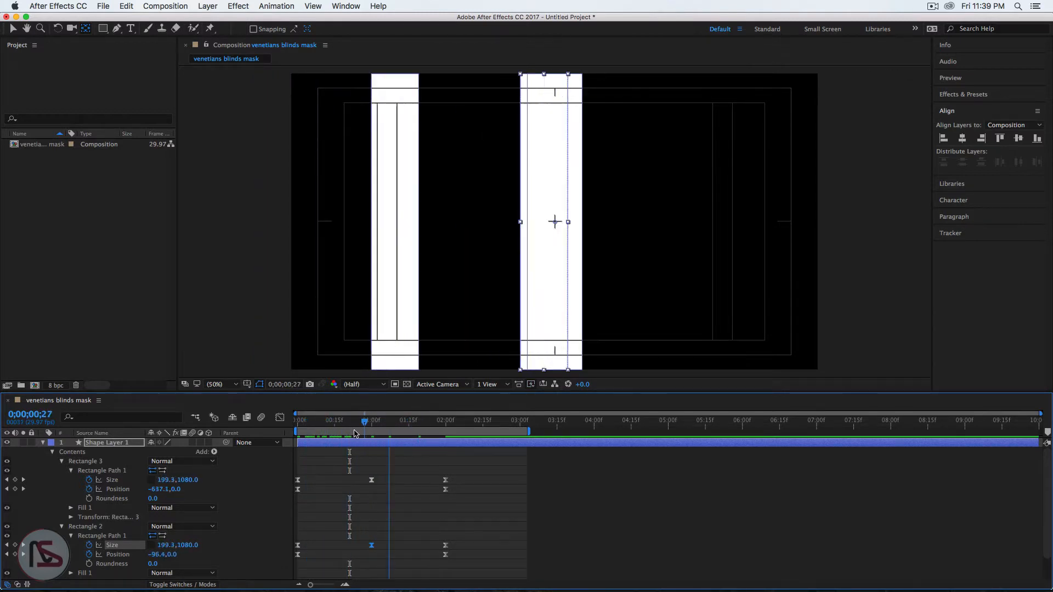
drag(354, 431, 341, 431)
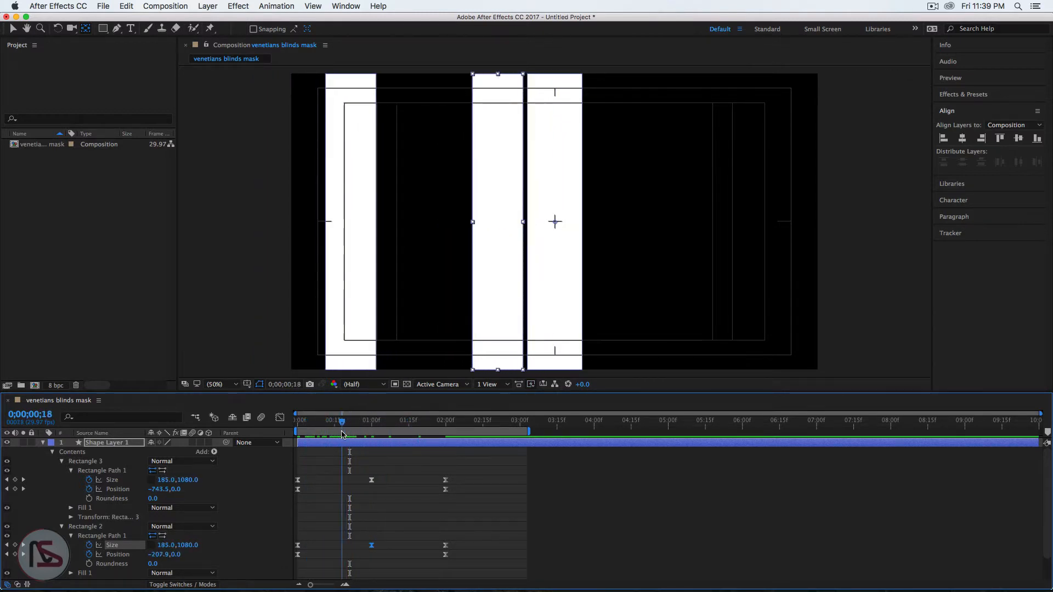
click(61, 463)
click(61, 471)
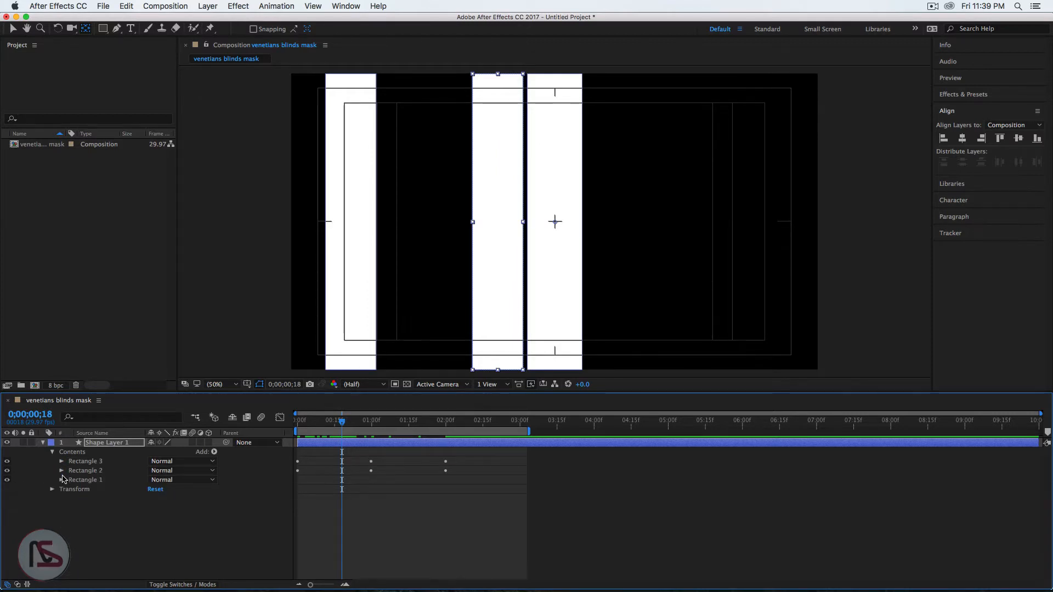
Duplicate Rectangle 1 and expand the copy's rectangle path properties.
click(82, 481)
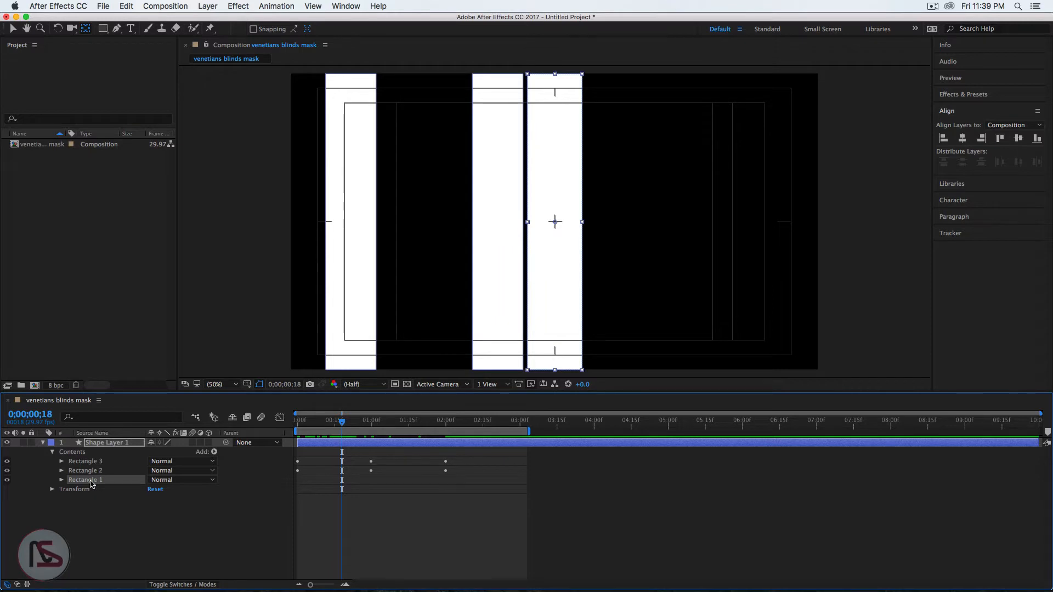
key(super+d)
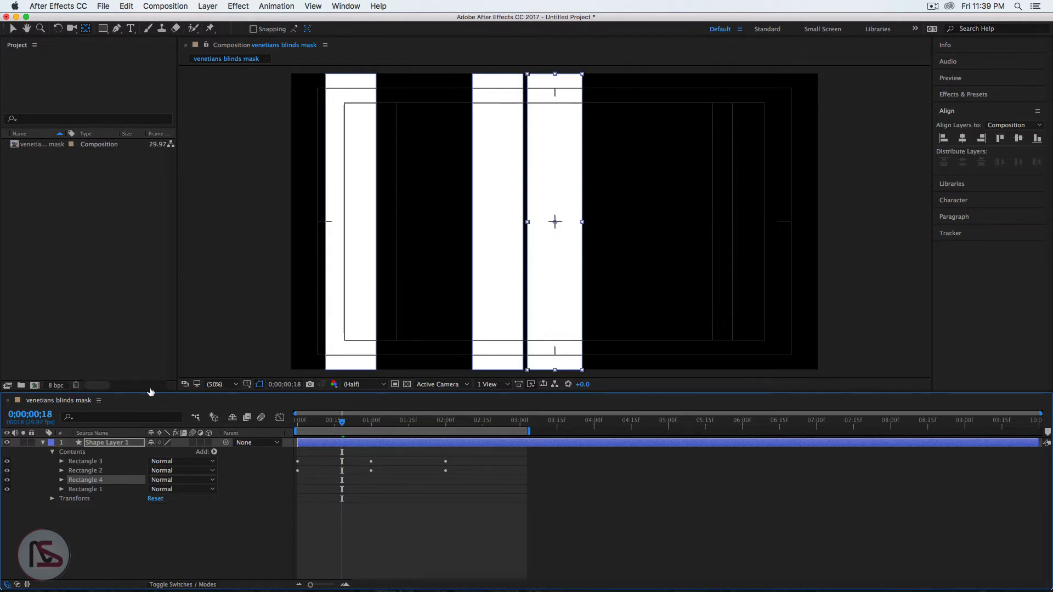
click(62, 480)
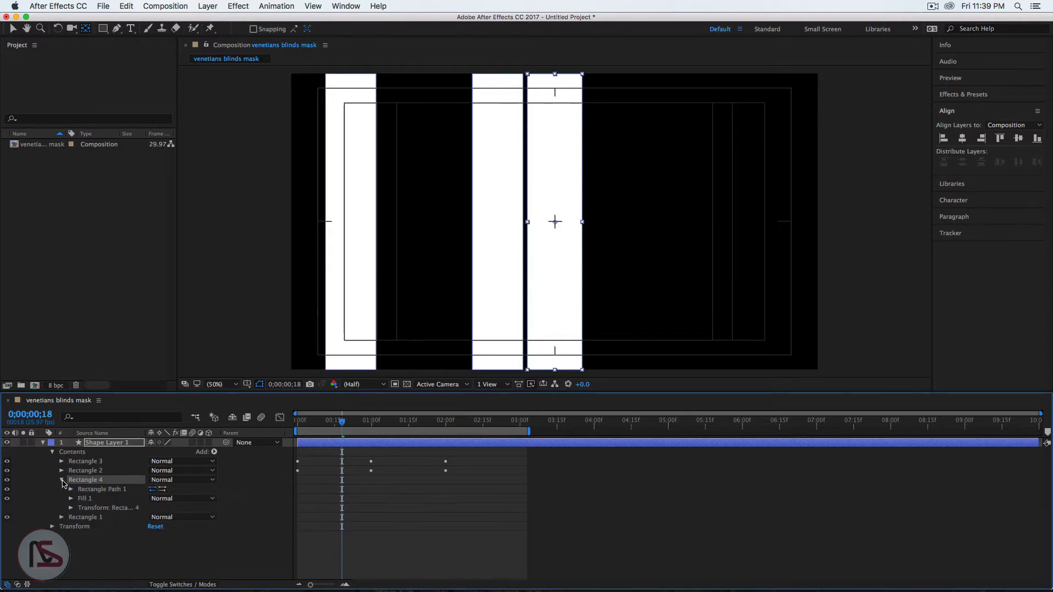
click(70, 490)
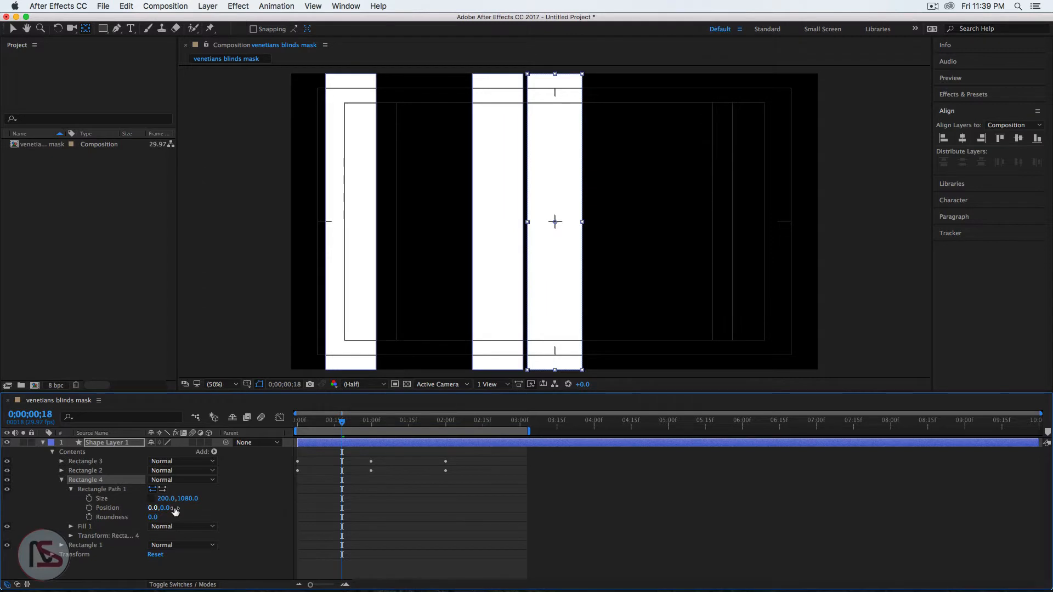
Keyframe Rectangle 4's horizontal Position at 0 at the start of the composition and about -545 at 2 seconds.
drag(339, 424, 297, 422)
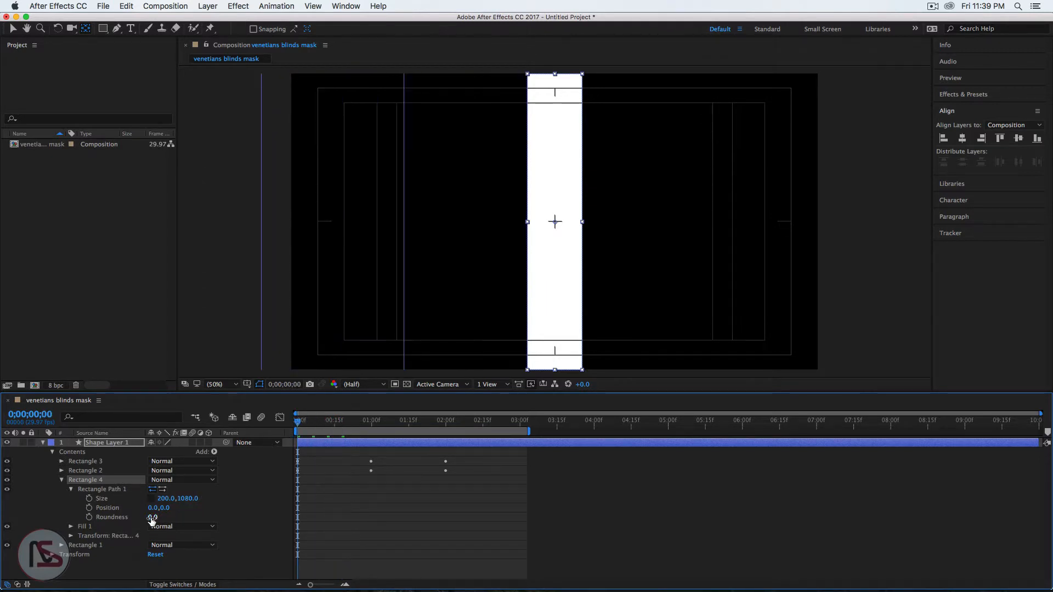
click(90, 508)
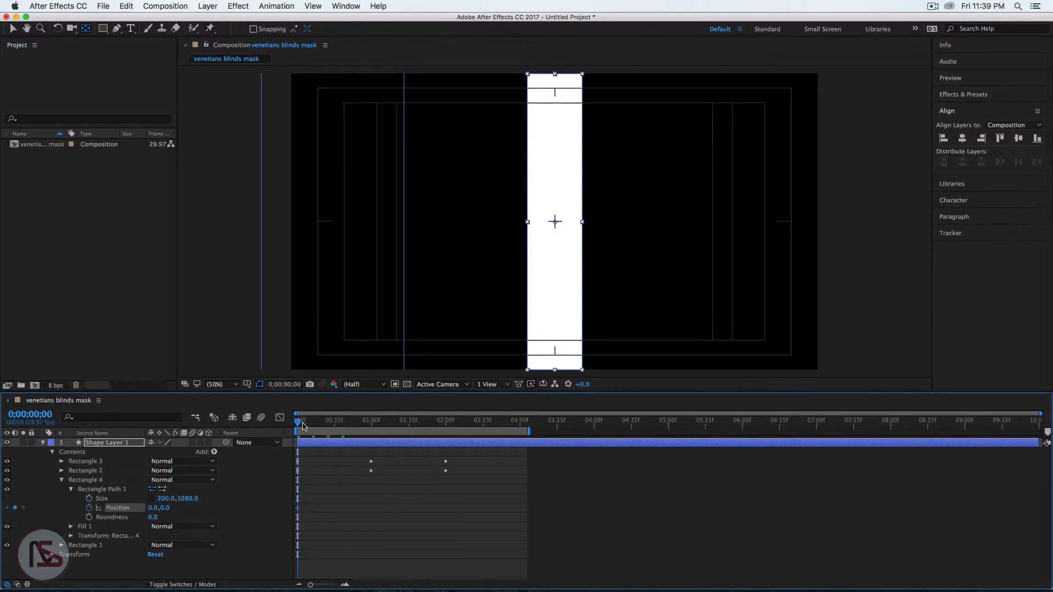
drag(303, 426, 446, 423)
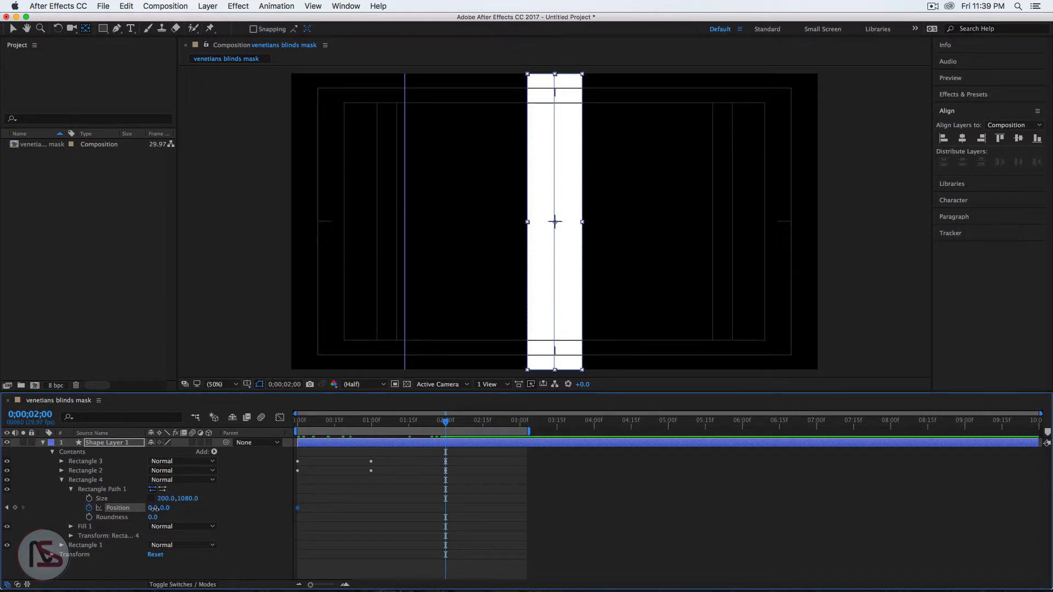
drag(155, 509, 130, 517)
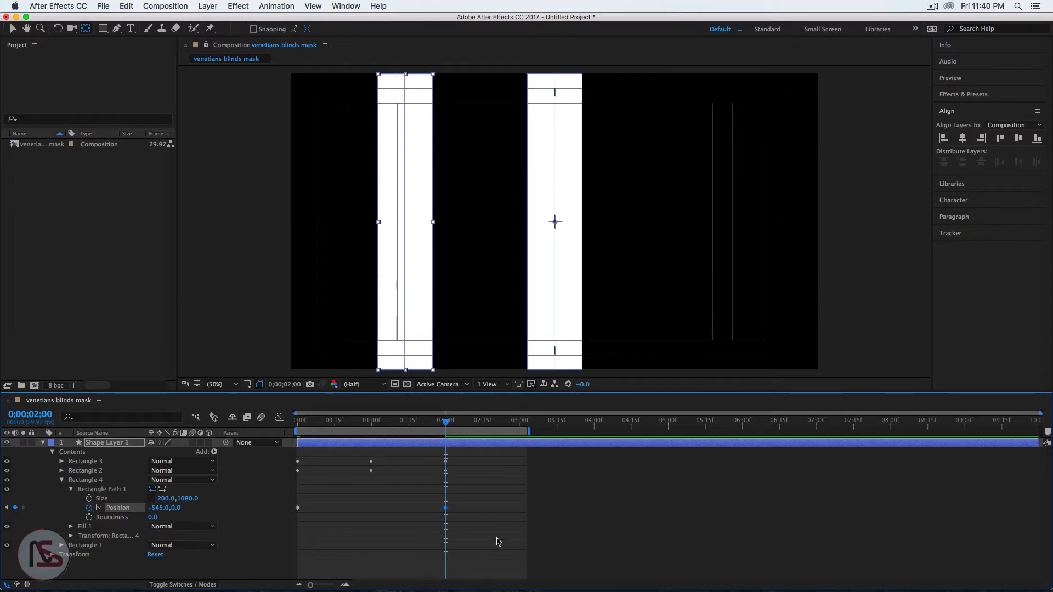
Ease Rectangle 4's two Position keyframes by reshaping their speed graph so the movement is fastest early and slows toward 2 seconds.
drag(487, 524, 290, 504)
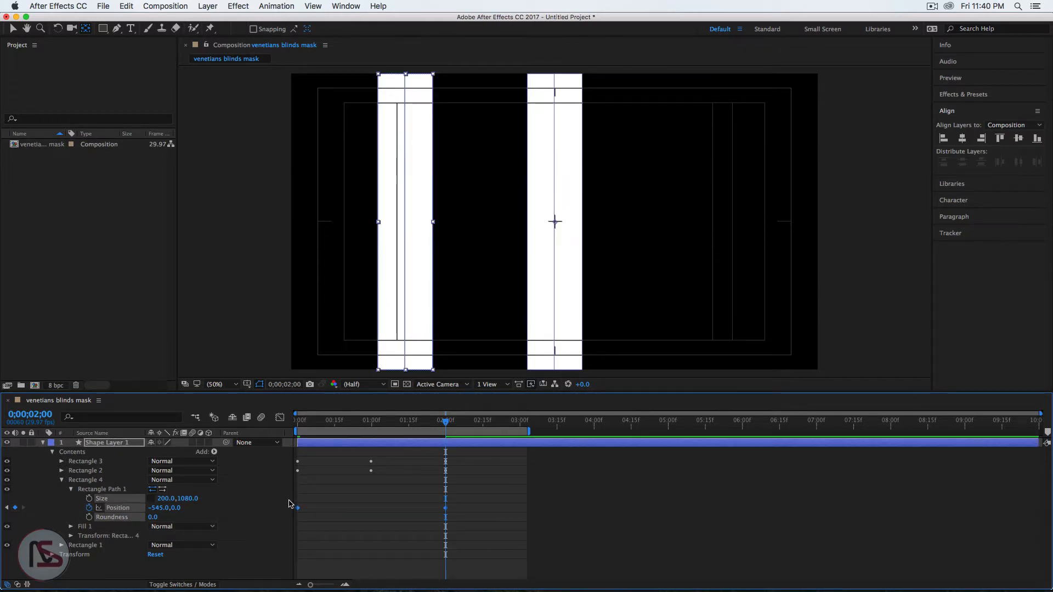
click(280, 418)
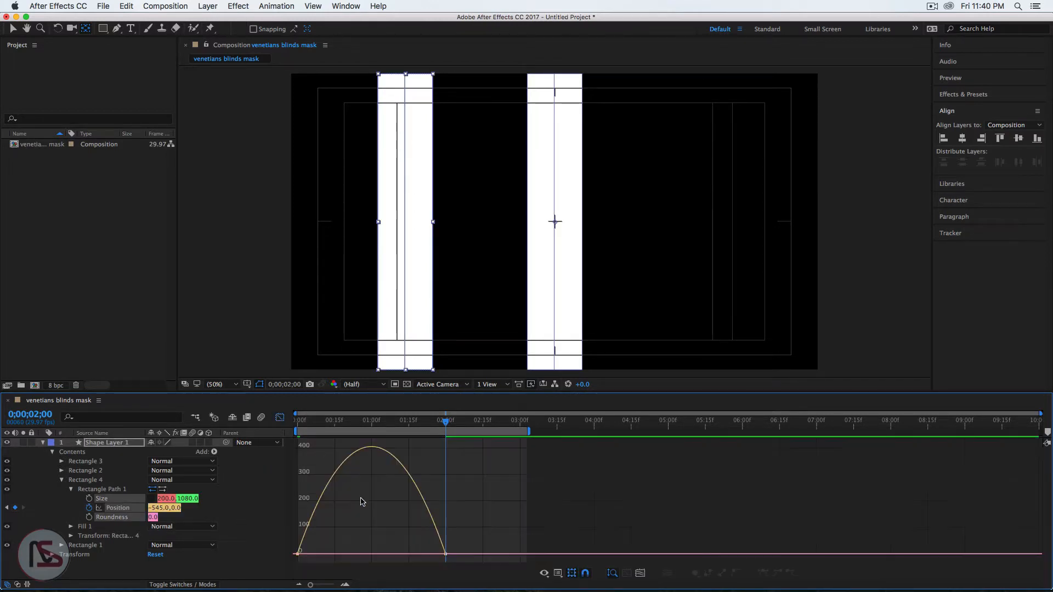
drag(420, 538, 334, 557)
click(279, 419)
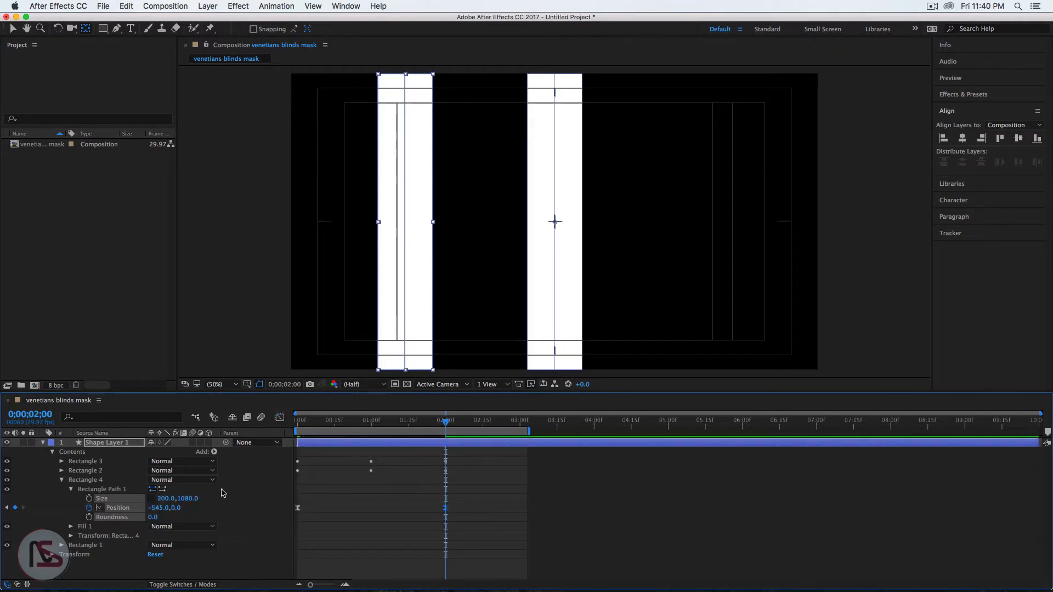
Enable Size keyframing on Rectangle 4 at 2 seconds and set the width to 0 there.
click(89, 498)
click(89, 498)
key(super+z)
click(88, 517)
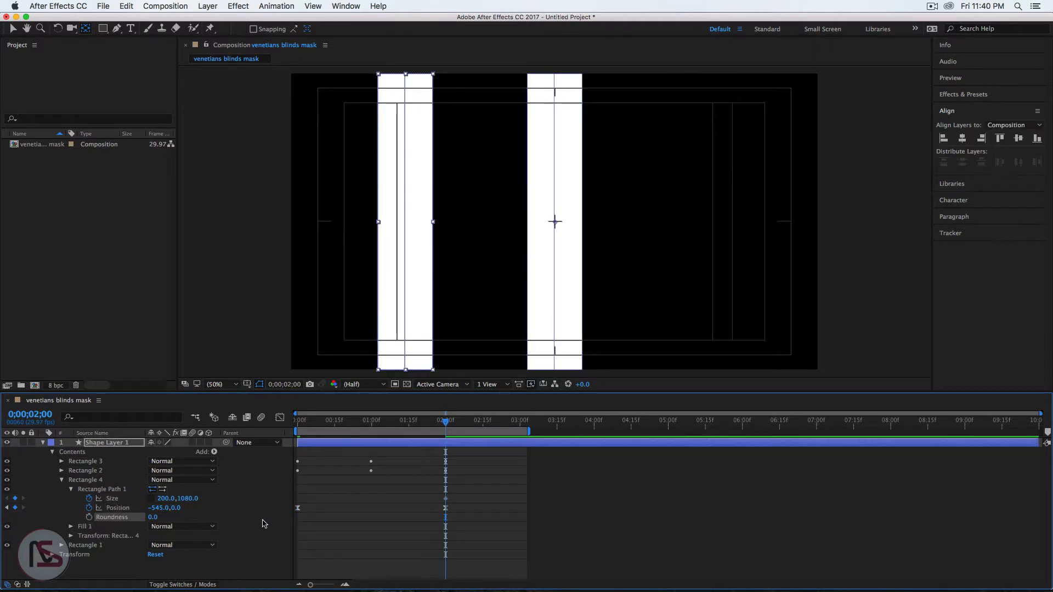
click(174, 499)
text(0)
key(Return)
Set Rectangle 4's Size width to 200 at 1 second.
drag(443, 423, 370, 434)
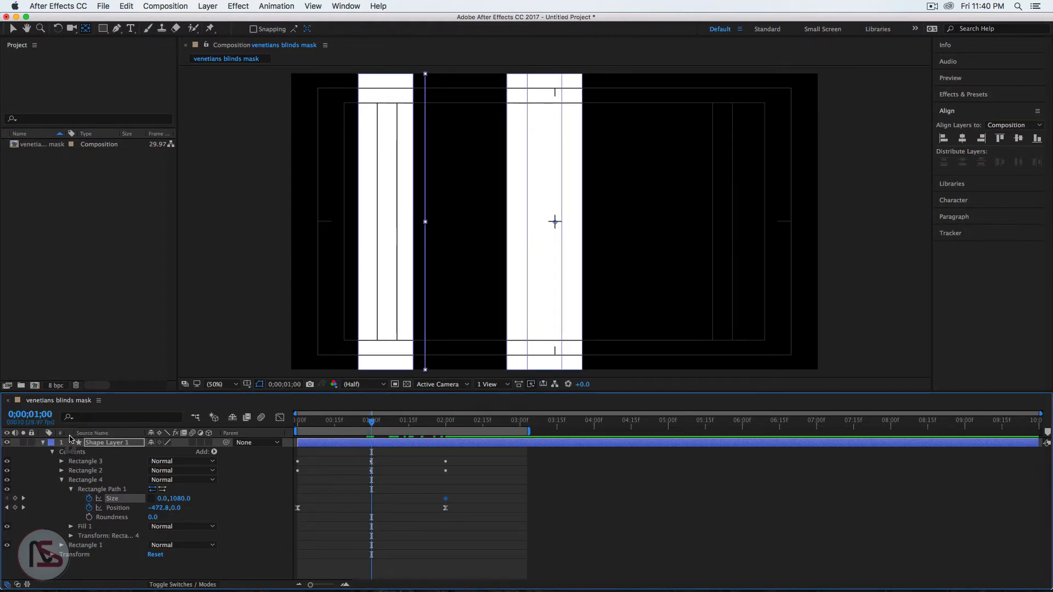
click(165, 498)
text(200)
key(Return)
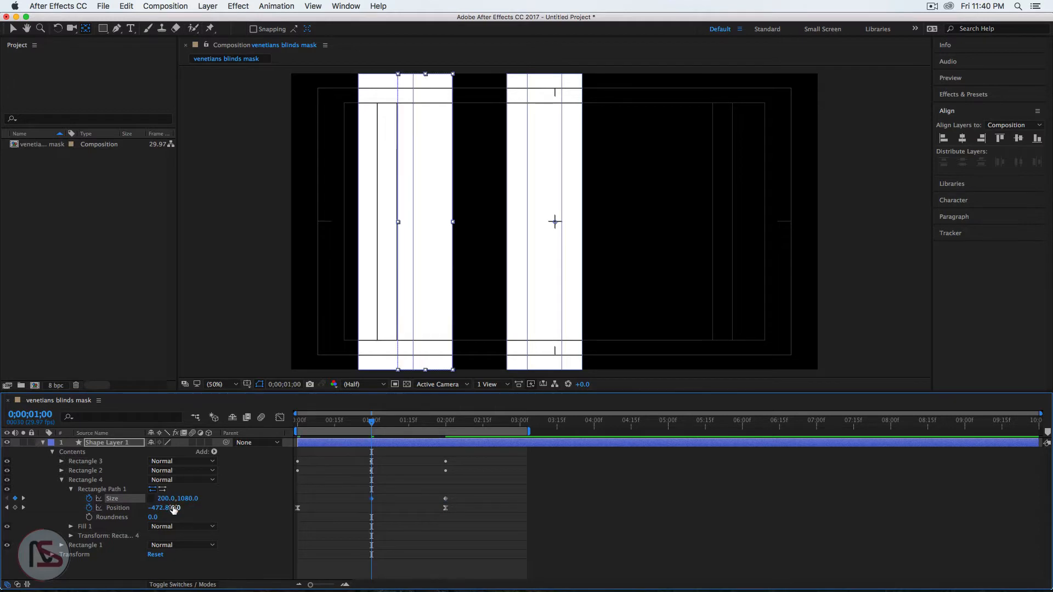
Set Rectangle 4's Size width to 0 at 0 seconds, scrub through the growth, and collapse its properties.
drag(378, 426, 298, 423)
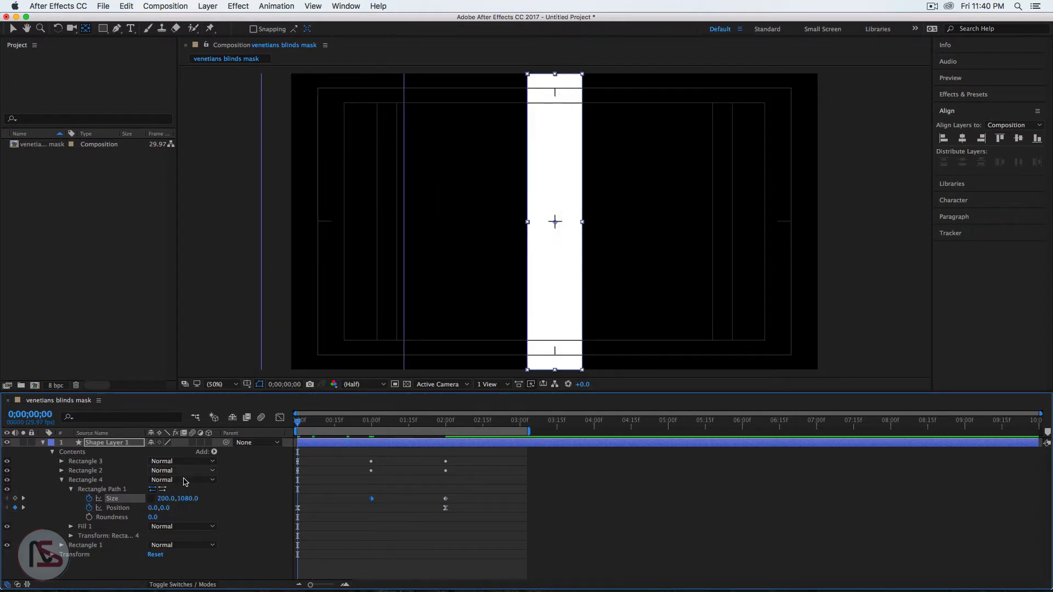
click(159, 499)
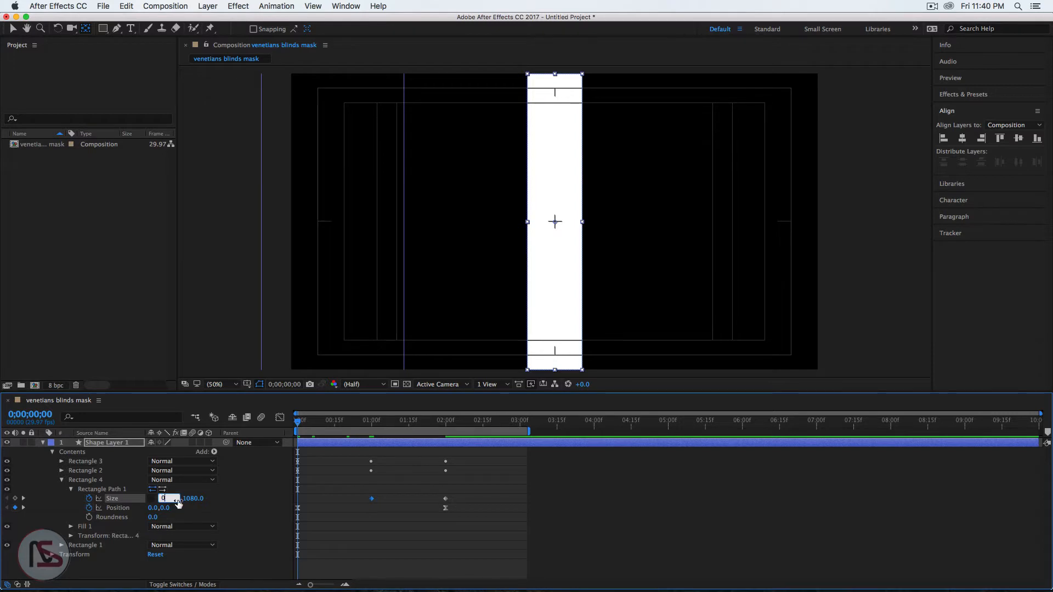
key(Return)
drag(300, 421, 382, 417)
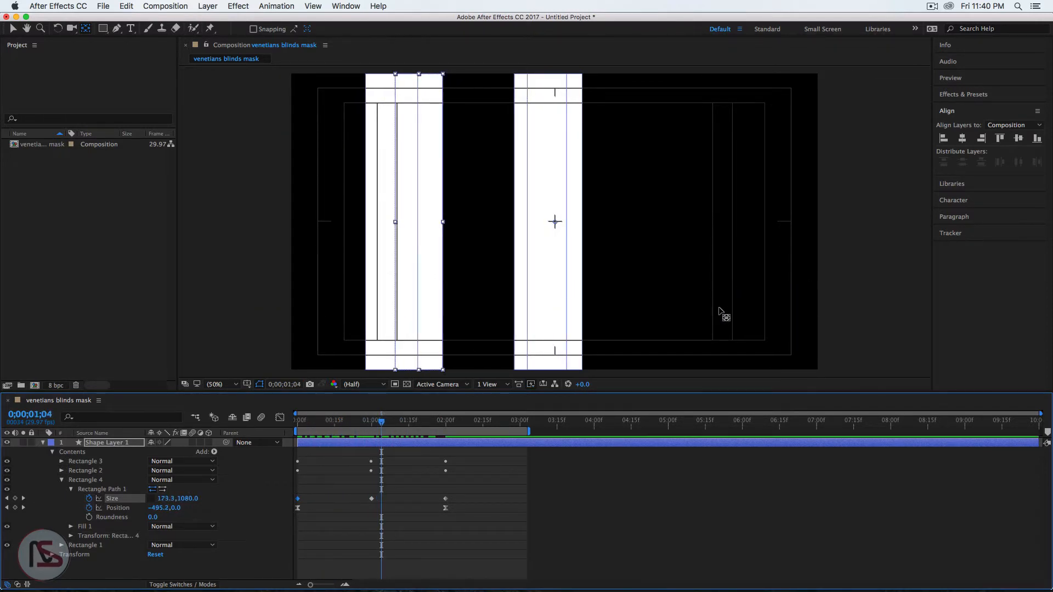
click(61, 481)
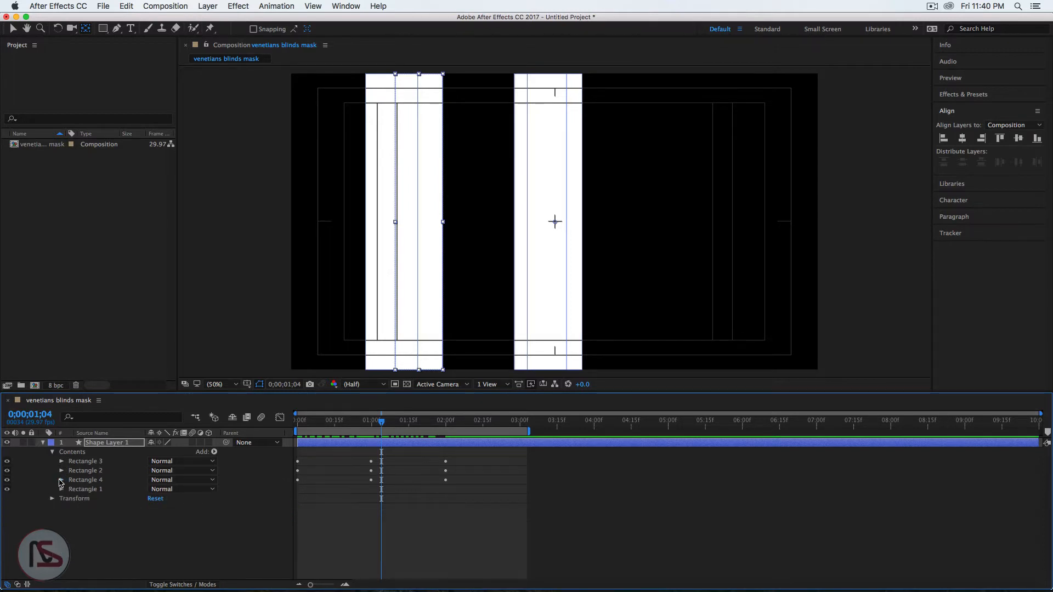
Duplicate Rectangle 1 again and move the copy's path Position to about 548 horizontally.
click(84, 489)
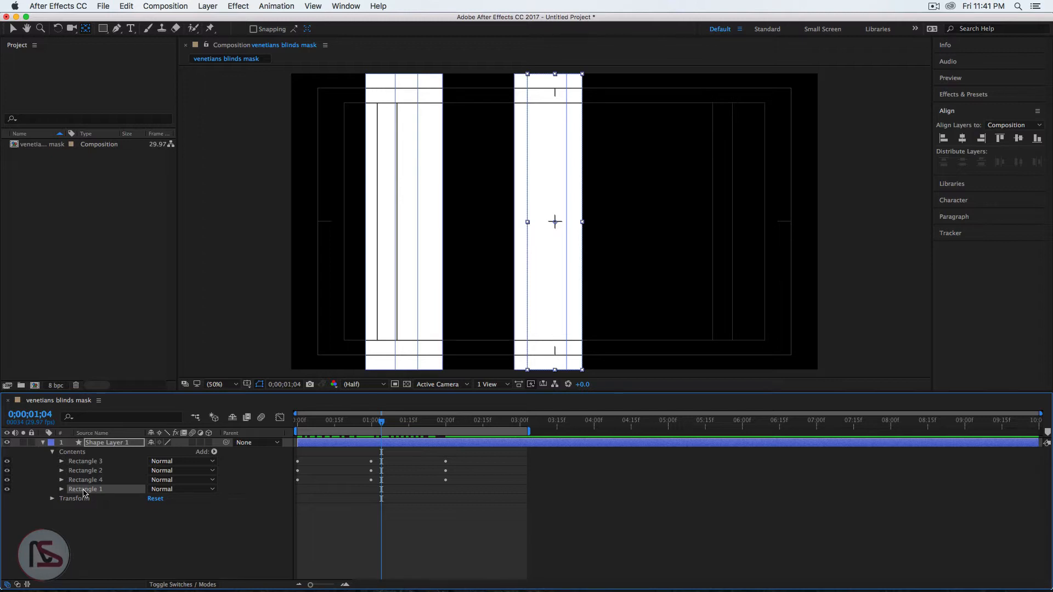
key(super+d)
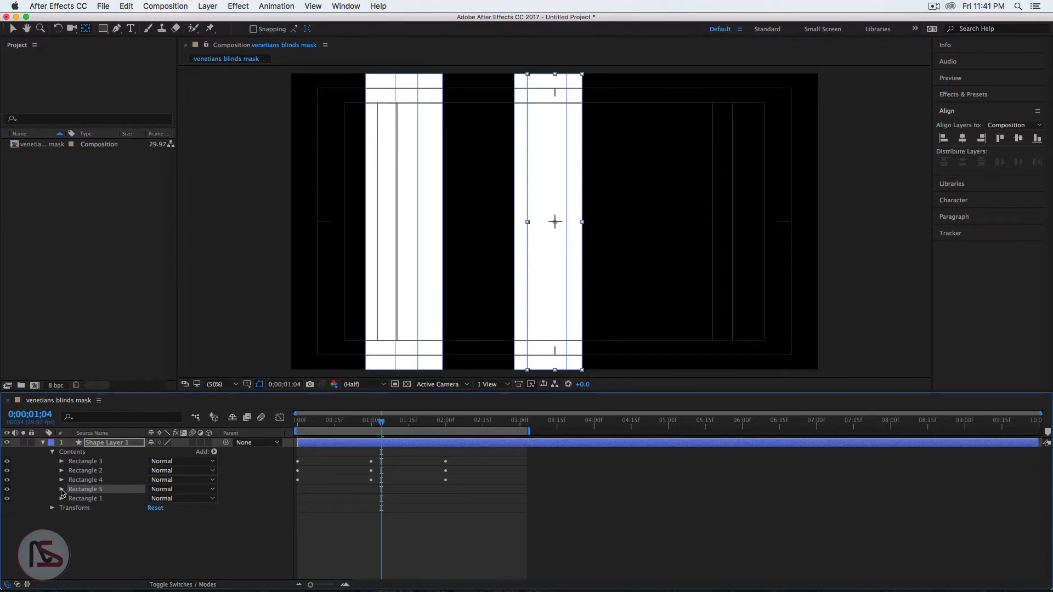
click(61, 489)
click(71, 499)
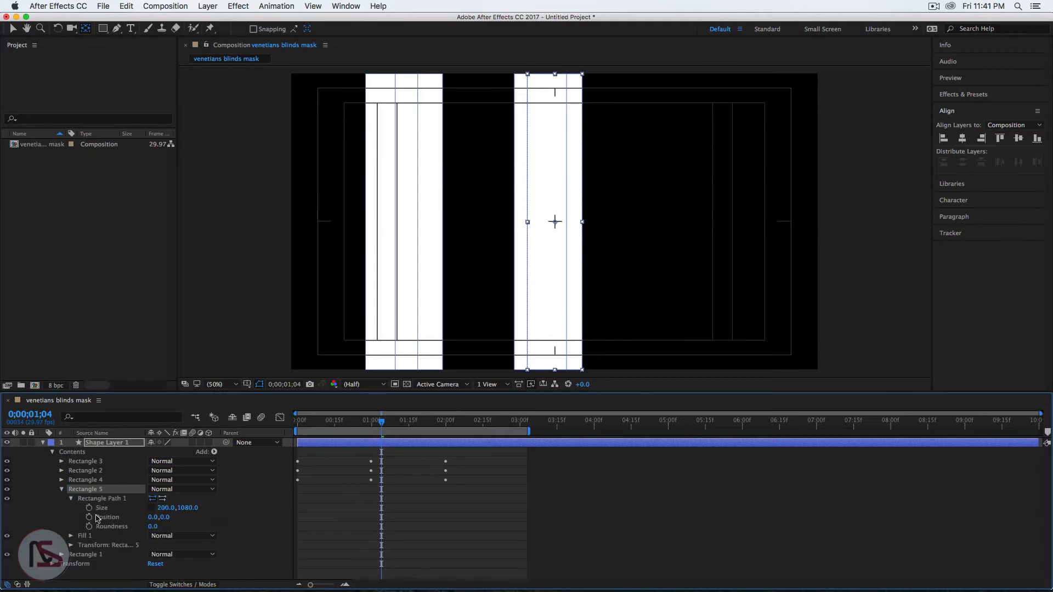
drag(149, 517, 100, 520)
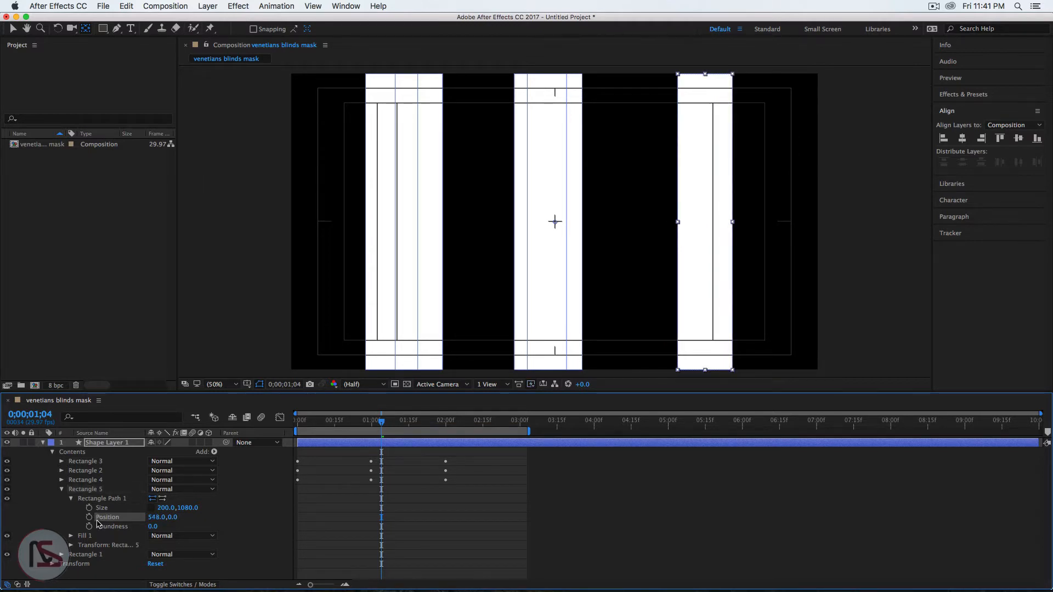
Keyframe Rectangle 5's Position at 0 seconds and set its horizontal value to 0 at 2 seconds.
drag(379, 421, 445, 423)
click(90, 517)
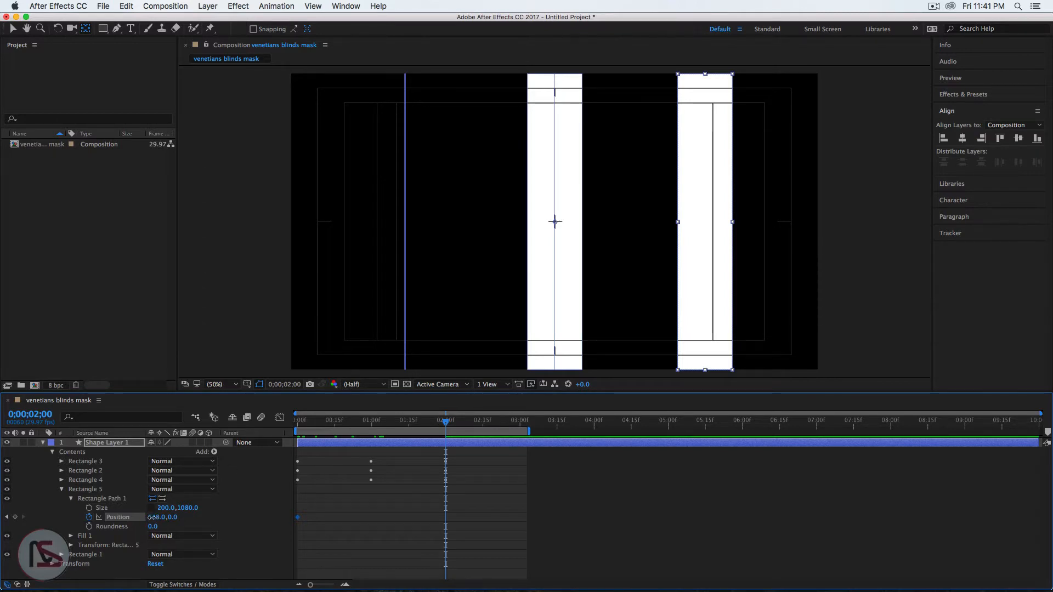
drag(148, 517, 70, 530)
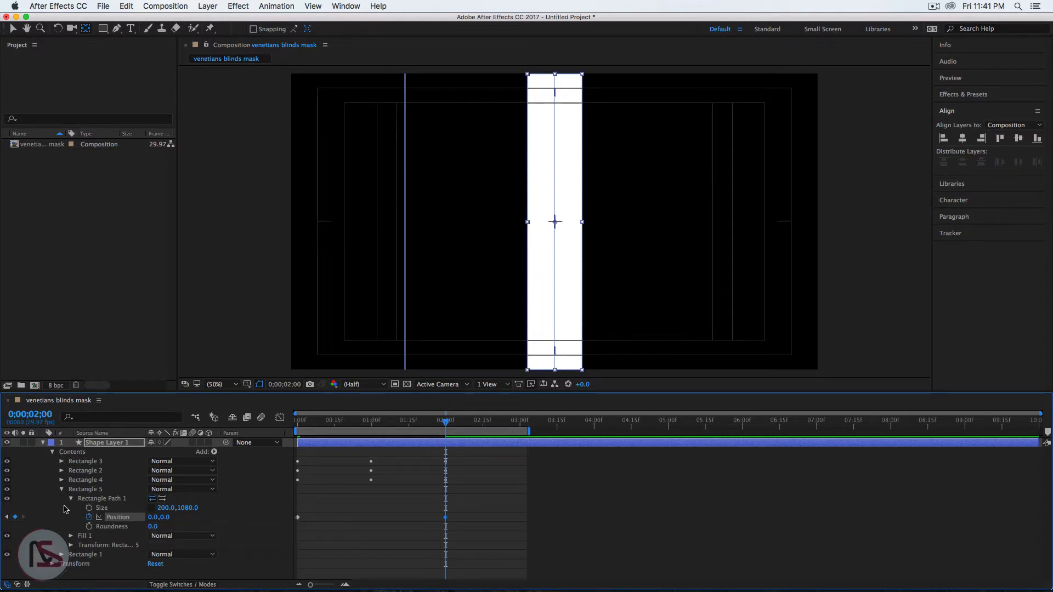
Enable Size keyframing on Rectangle 5 at 2 seconds with a width of 0.
click(101, 442)
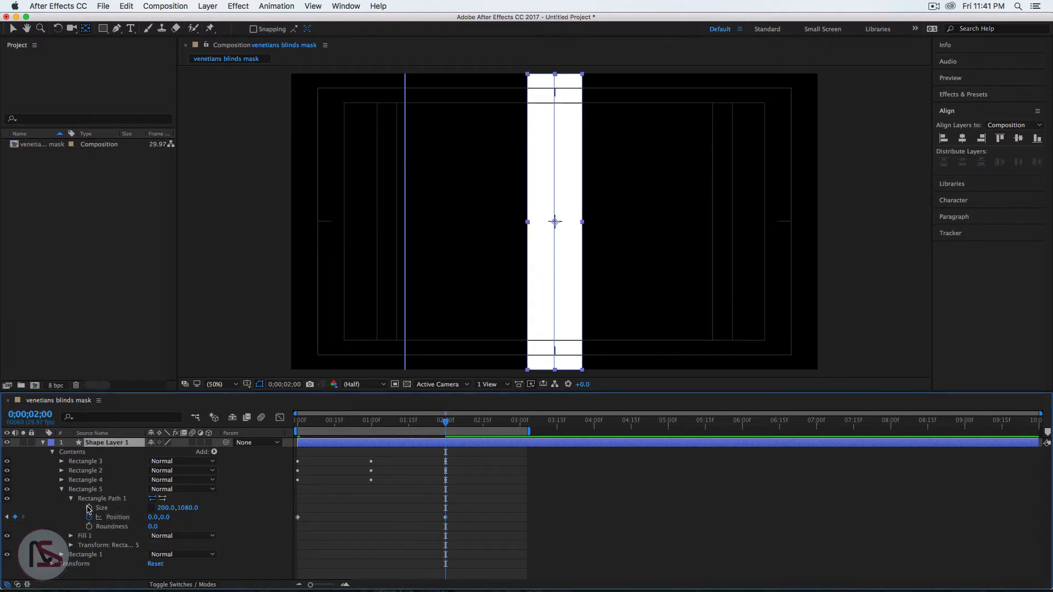
click(89, 508)
click(165, 508)
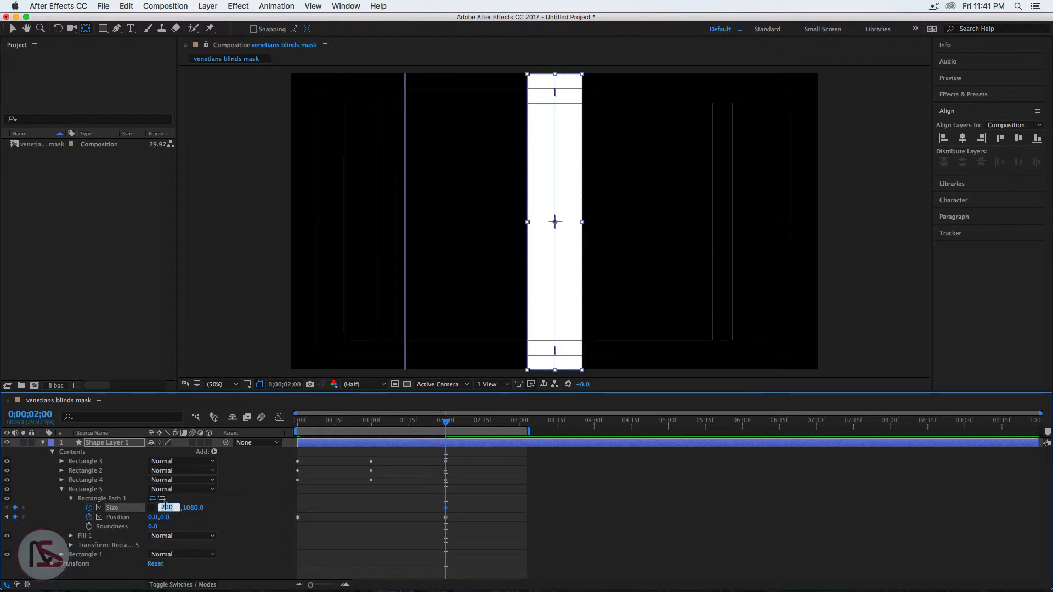
text(0)
key(Return)
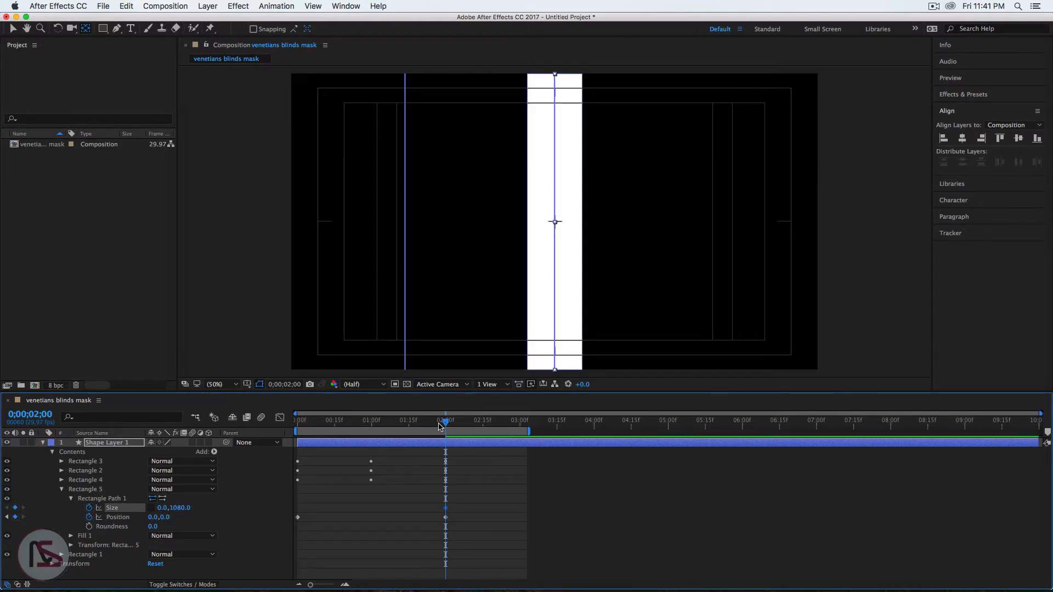
Set Rectangle 5's Size width to 200 at 1 second.
drag(439, 427, 371, 446)
click(165, 509)
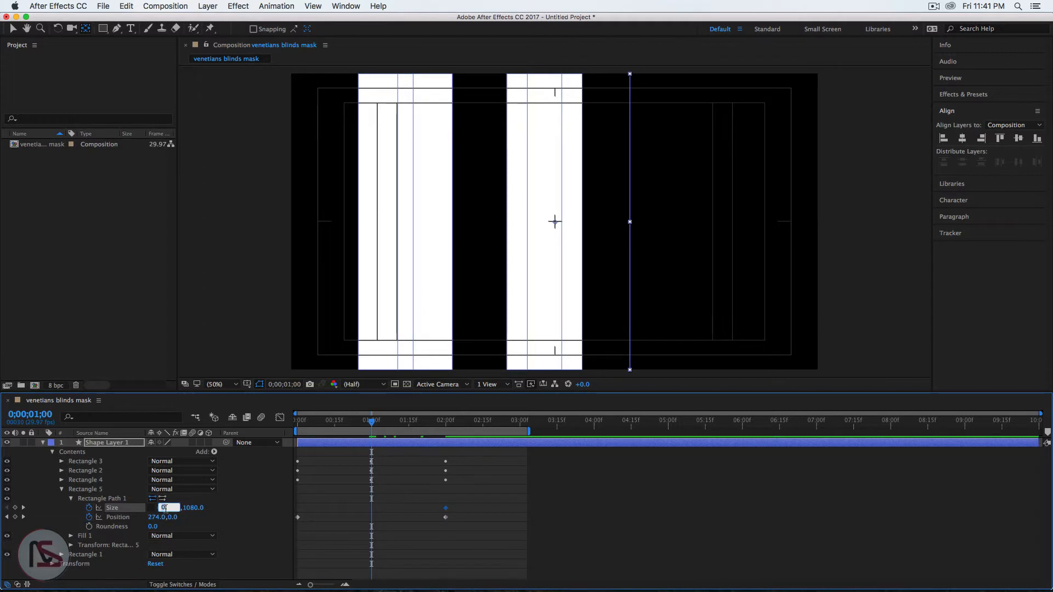
text(200)
key(Return)
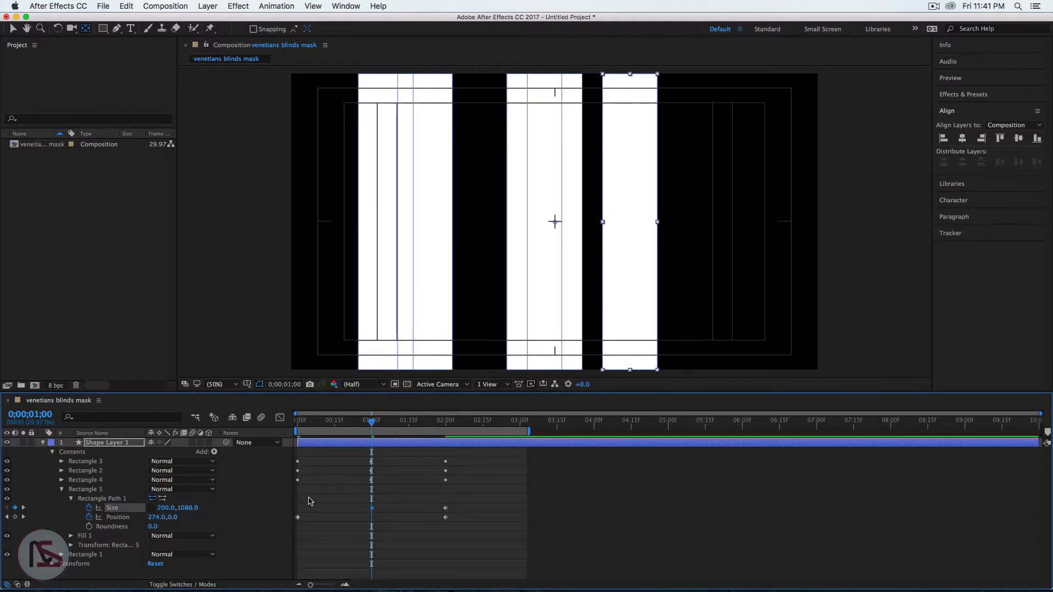
Set Rectangle 5's Size width to 0 at 0 seconds.
drag(371, 425, 285, 439)
click(167, 508)
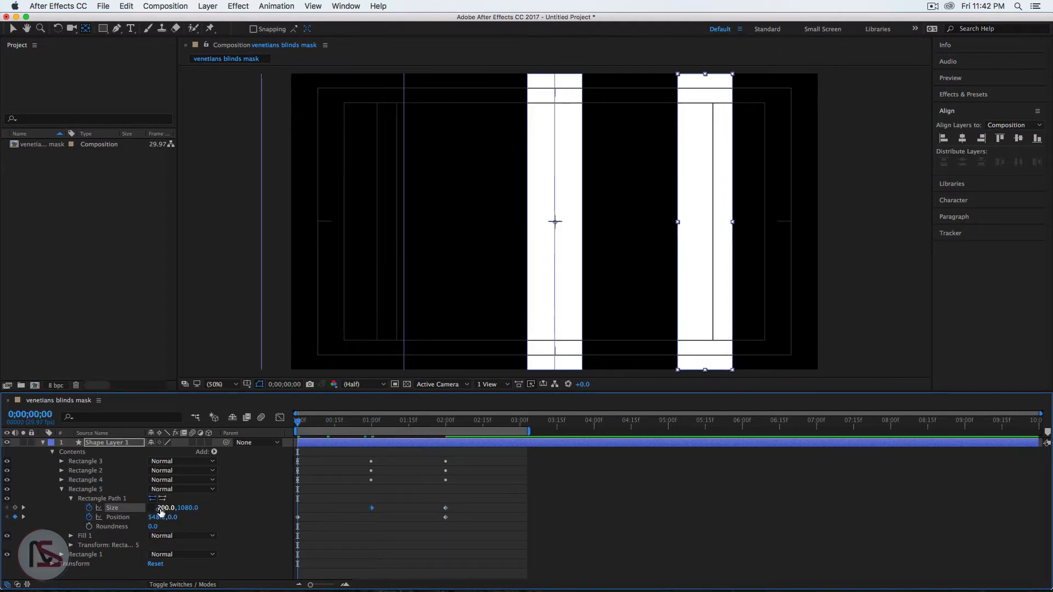
text(0)
key(Return)
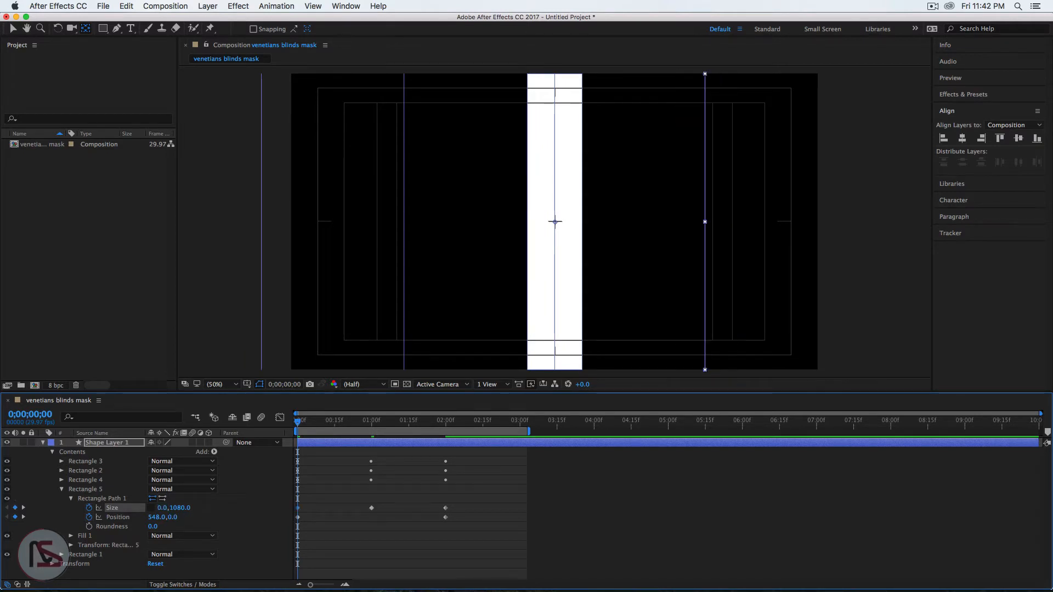
Apply Easy Ease to Rectangle 5's Size and Position keyframes and reshape the Position speed graph so it peaks early.
drag(484, 529, 285, 505)
key(F9)
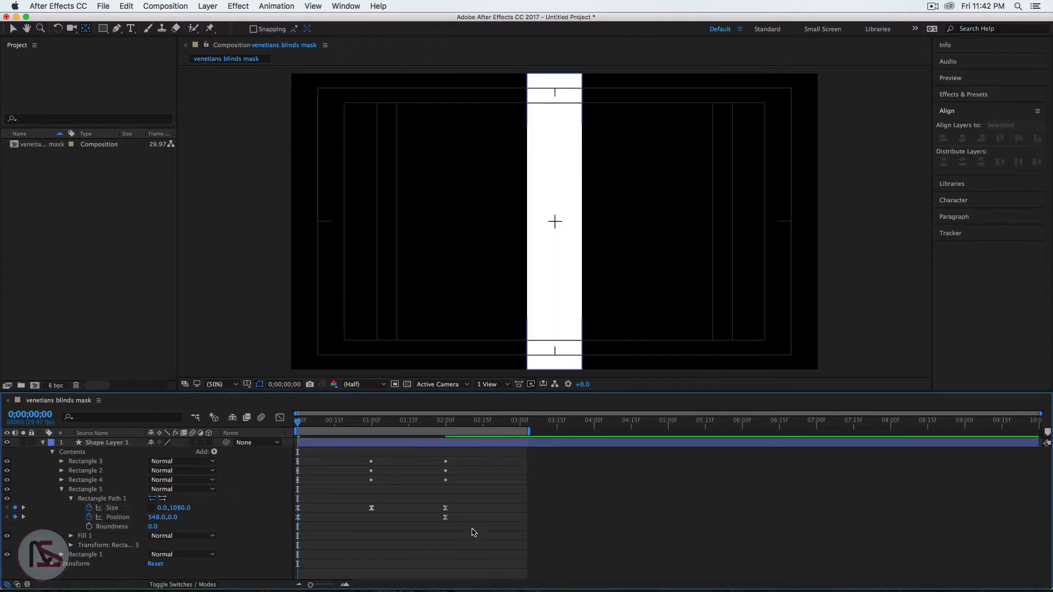
drag(475, 531, 286, 517)
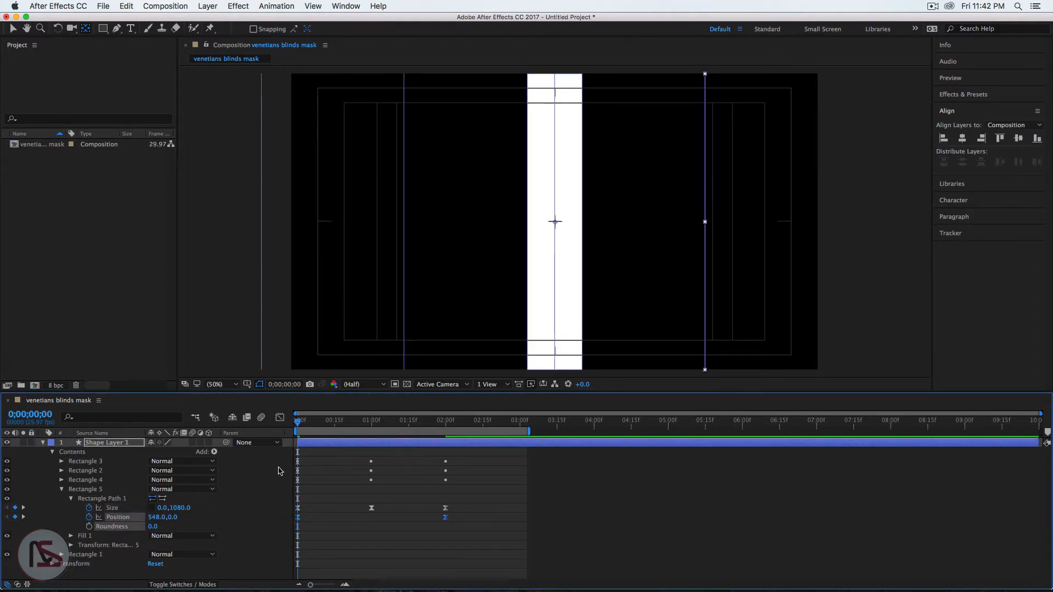
click(281, 418)
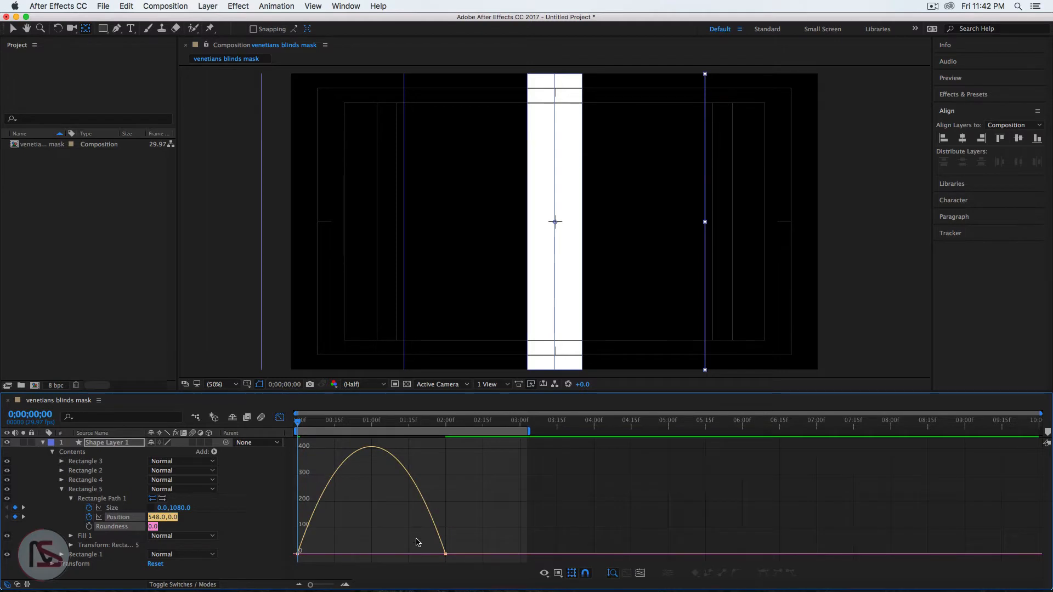
drag(416, 542, 371, 554)
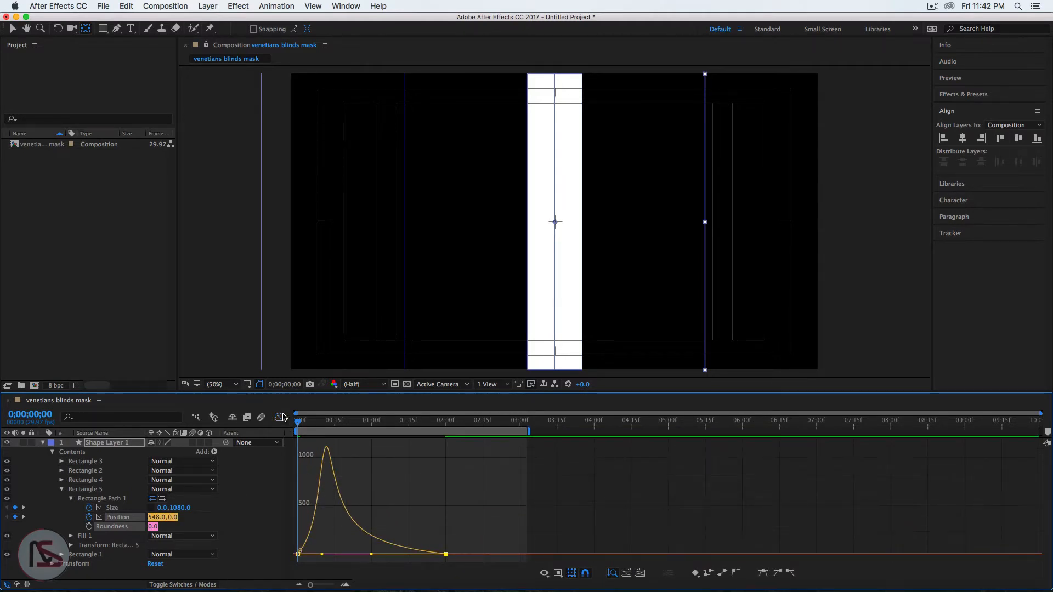
Reshape the speed graph of Rectangle 5's Size keyframes so the growth peaks early, and check the motion around frame 12.
click(282, 418)
drag(469, 506, 268, 513)
click(280, 418)
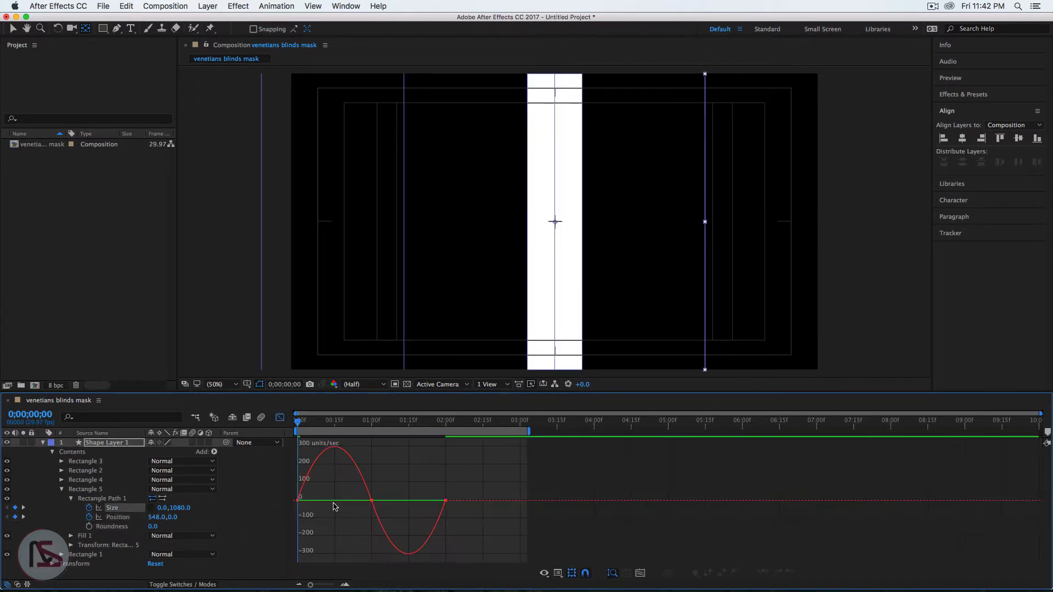
drag(333, 503, 303, 516)
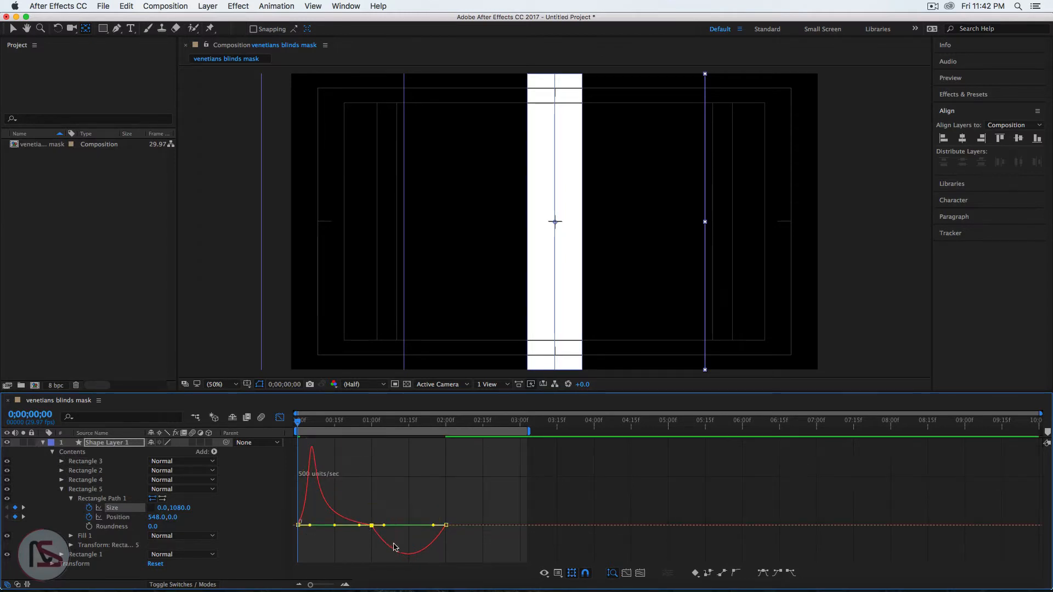
click(279, 419)
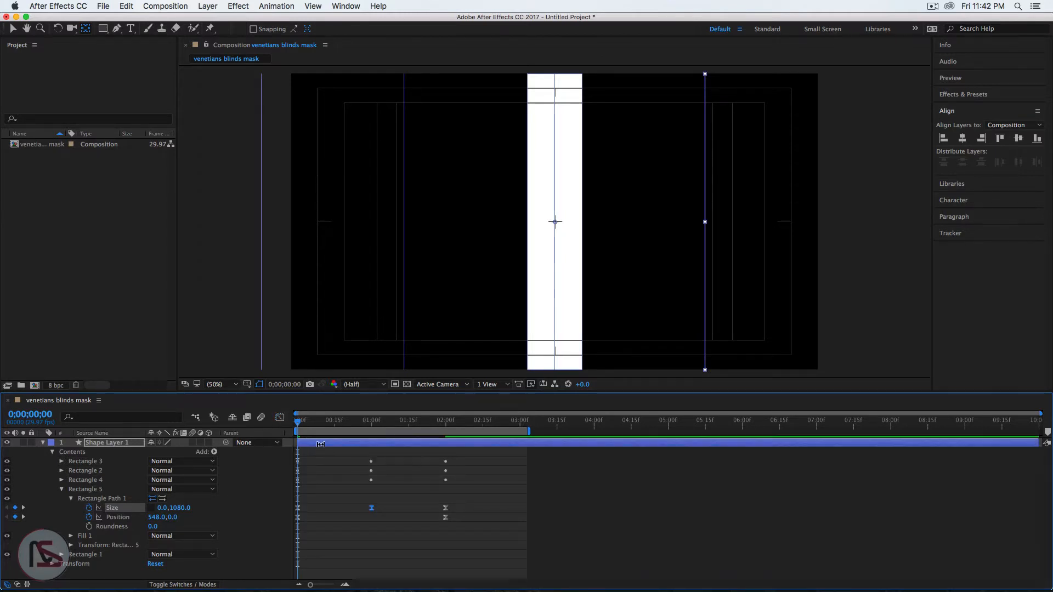
drag(297, 424, 327, 428)
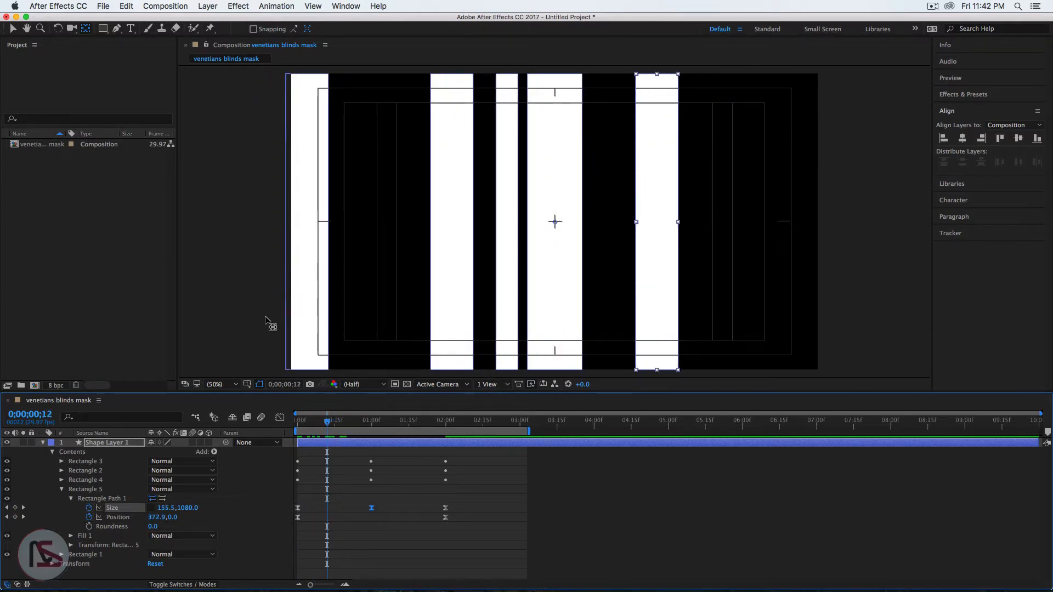
click(62, 490)
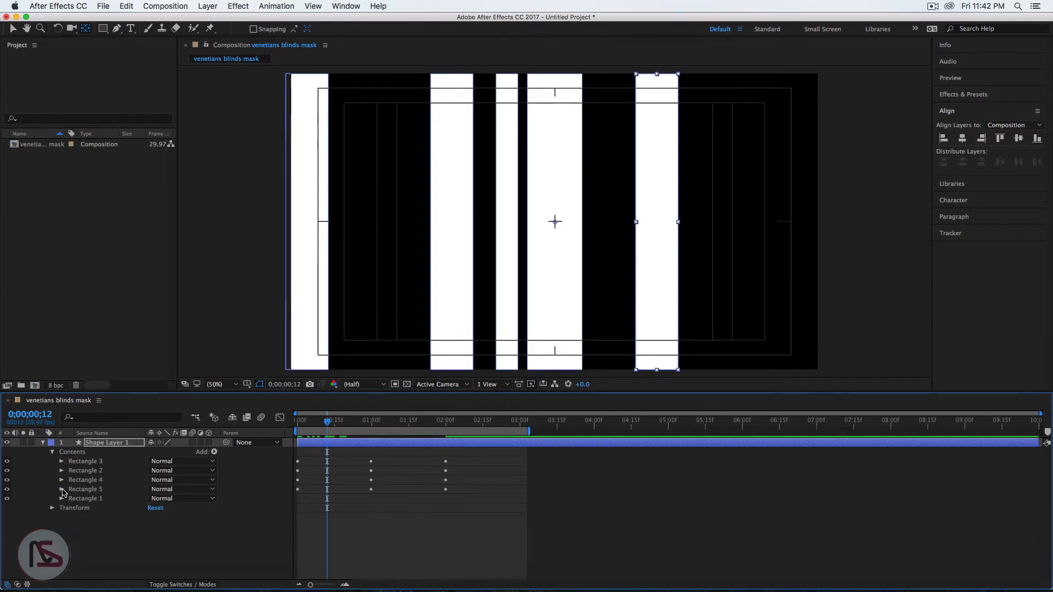
Duplicate Rectangle 1 and expand the copy's Rectangle Path properties.
click(91, 498)
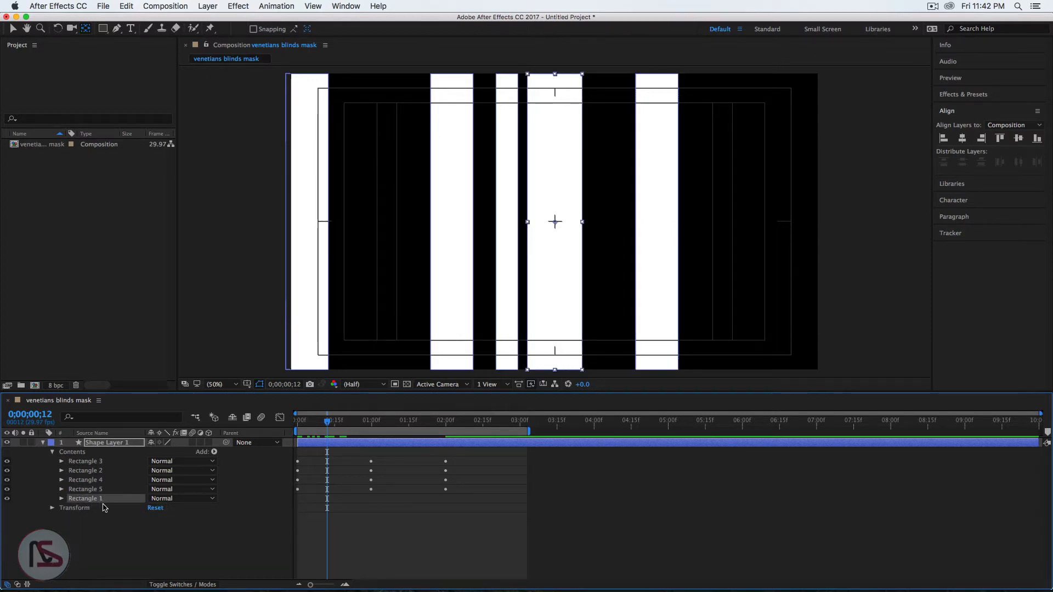
key(super+d)
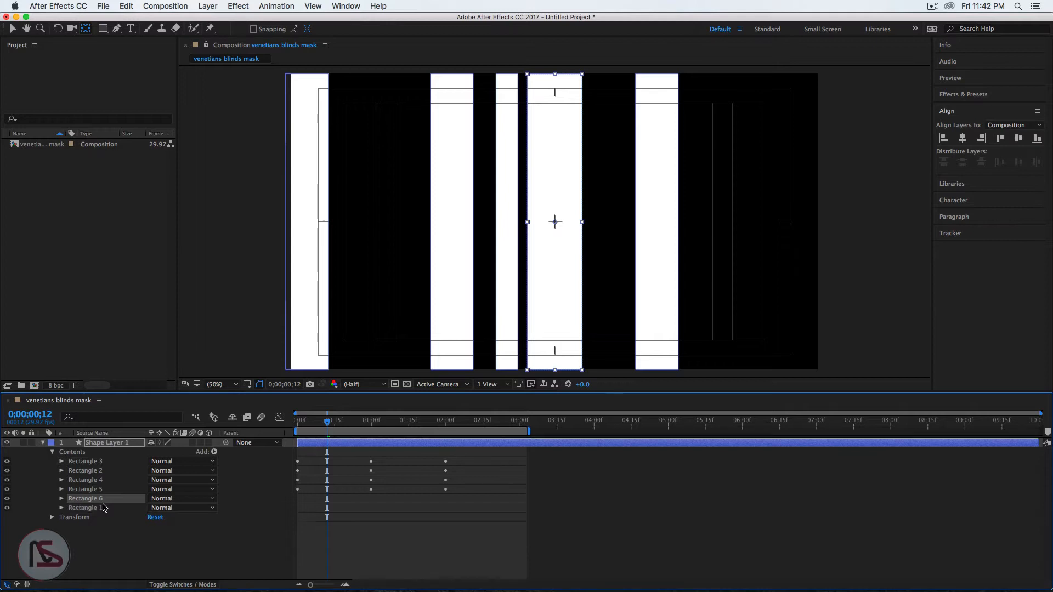
click(62, 499)
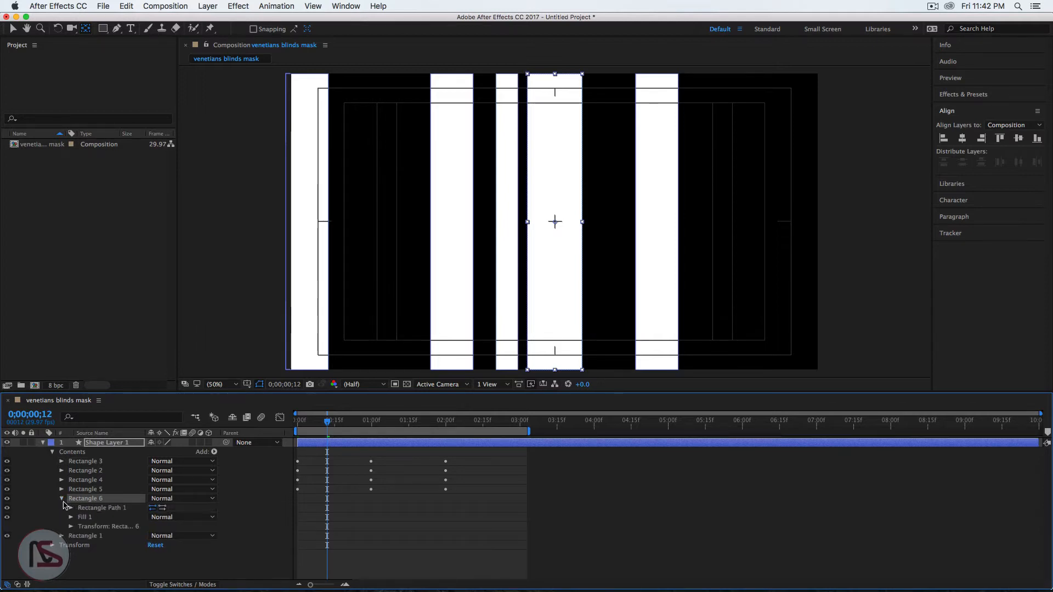
click(71, 508)
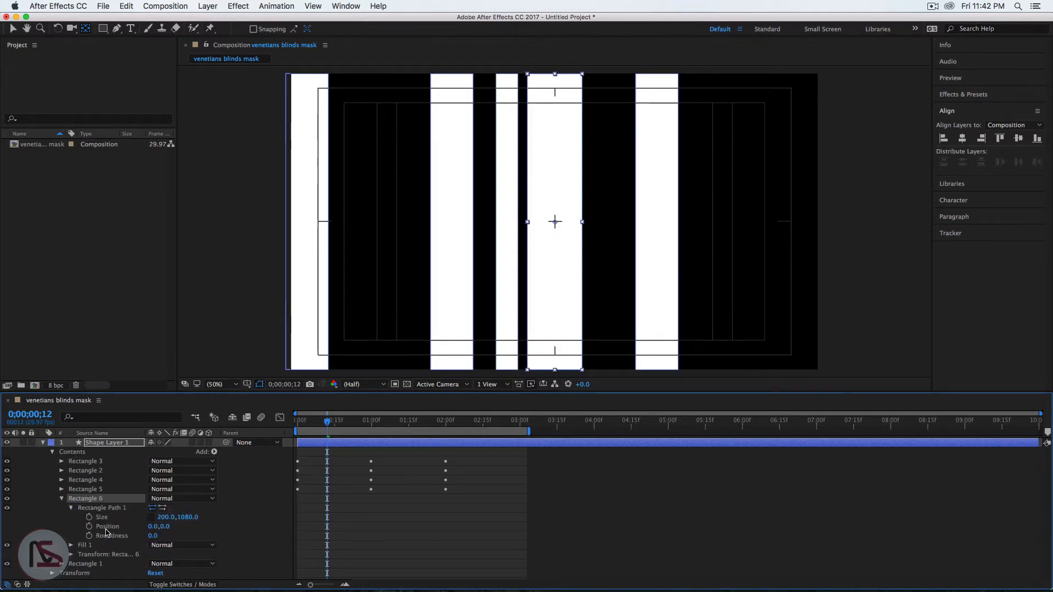
Set Rectangle 6's Position X to 1061 and enable Position keyframing at 0 seconds.
drag(153, 526, 664, 463)
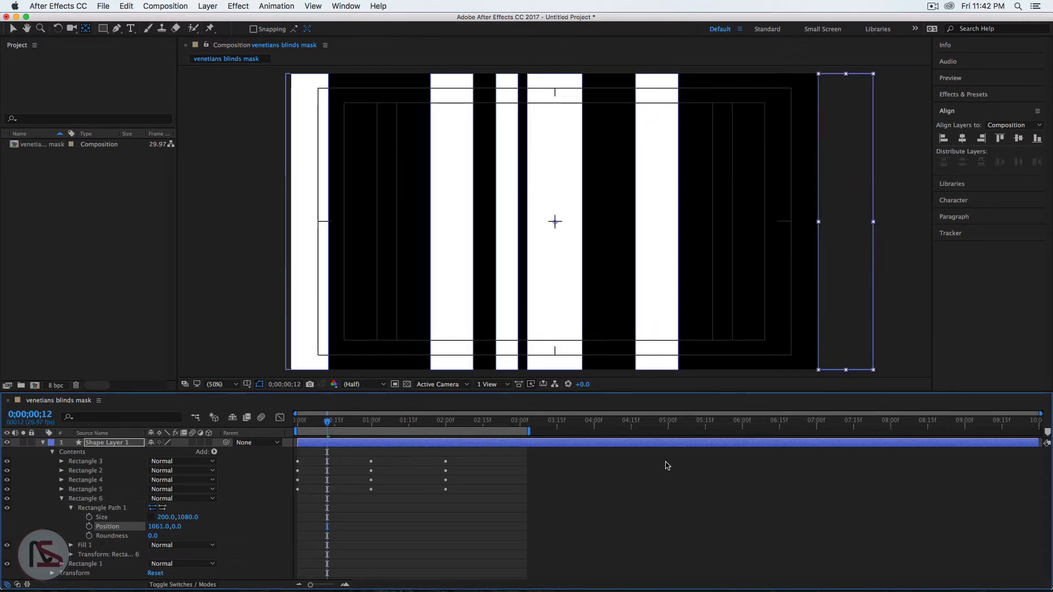
drag(327, 424, 271, 428)
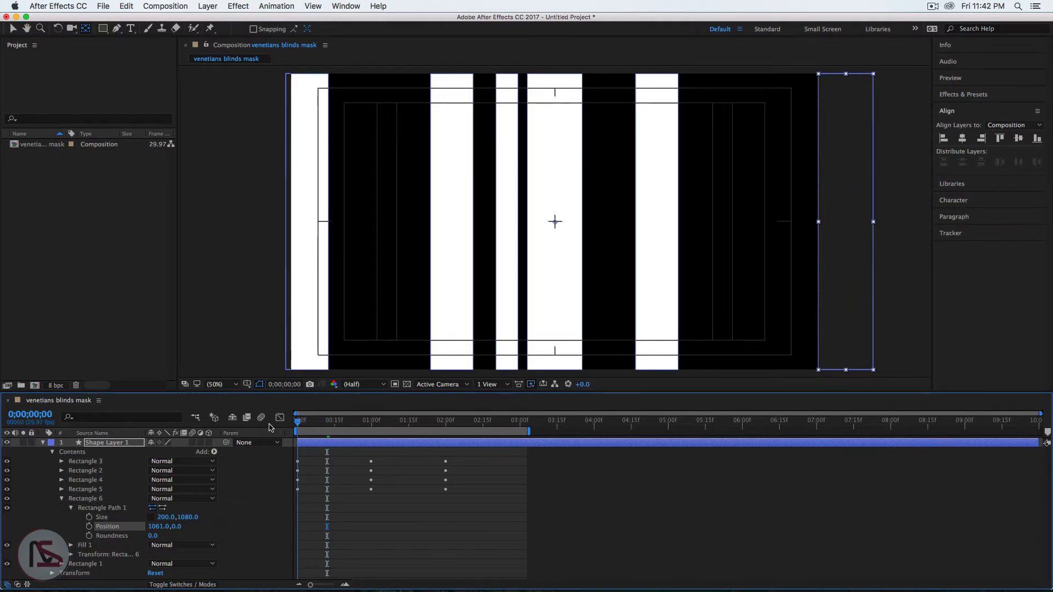
click(89, 526)
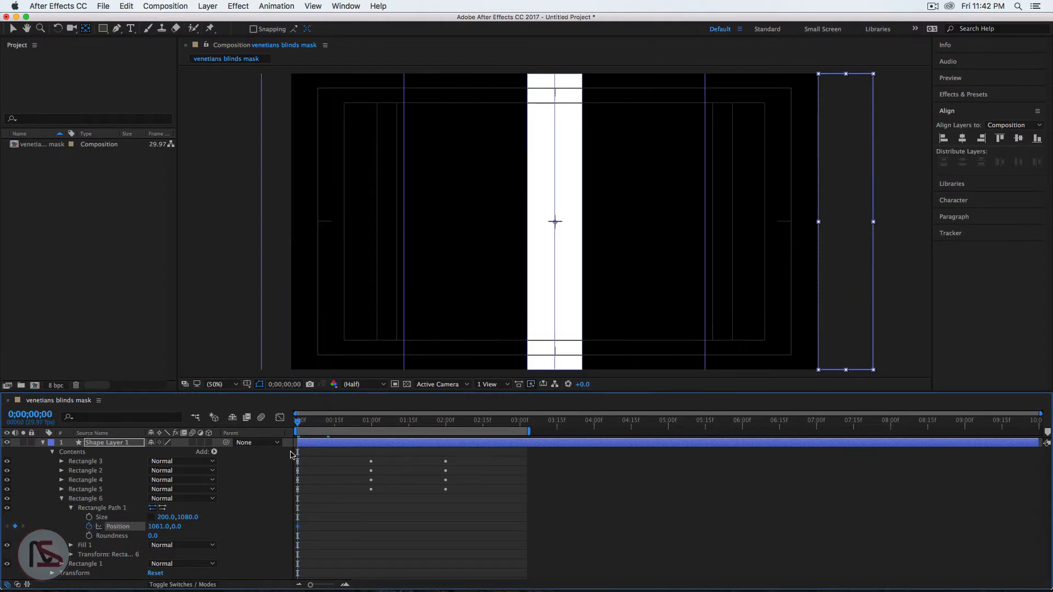
Set Rectangle 6's Position X to 549 at 2 seconds.
drag(299, 425, 443, 436)
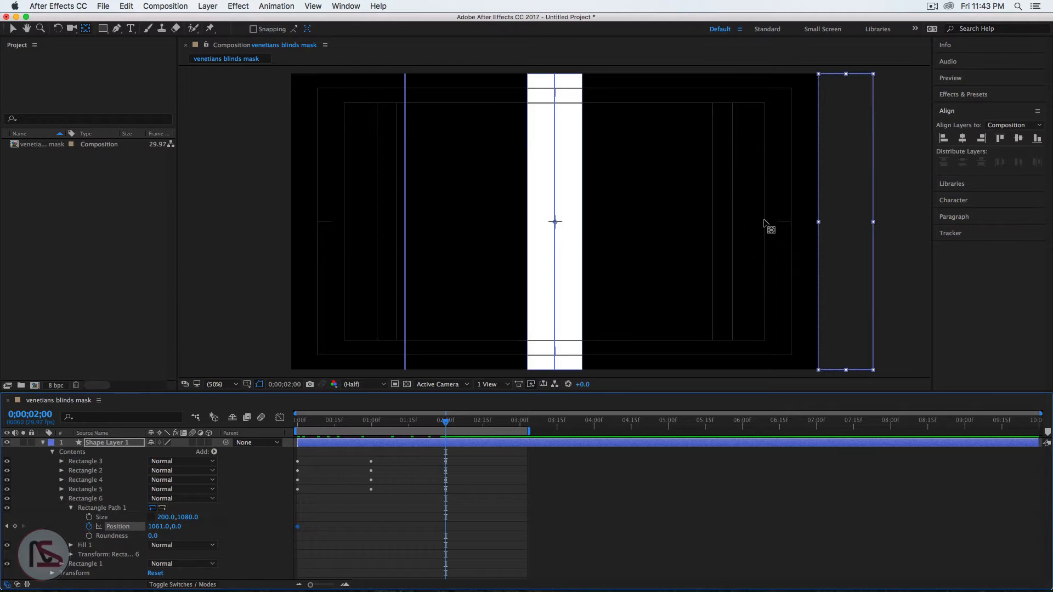
drag(159, 527, 3, 539)
drag(156, 527, 36, 527)
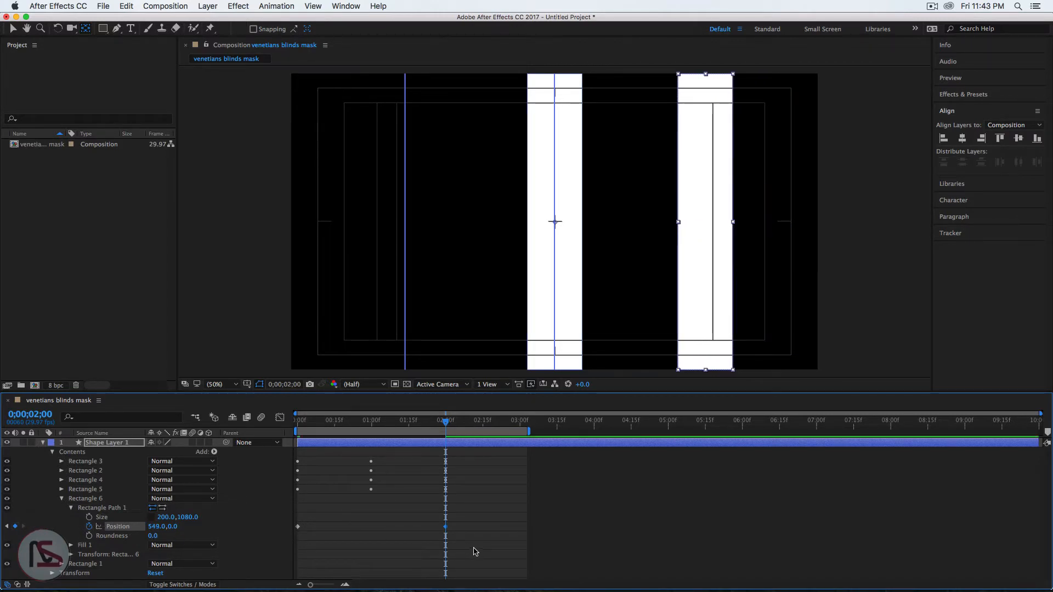
Apply Easy Ease to Rectangle 6's Position keyframes and reshape their speed graph so it peaks early.
drag(475, 538, 266, 516)
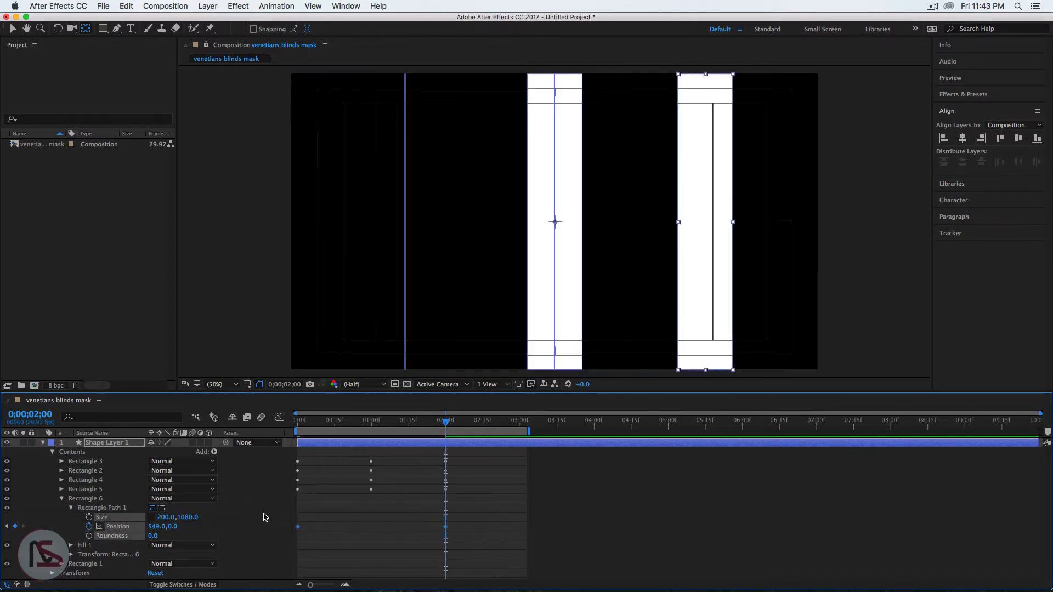
click(280, 418)
drag(418, 536, 372, 554)
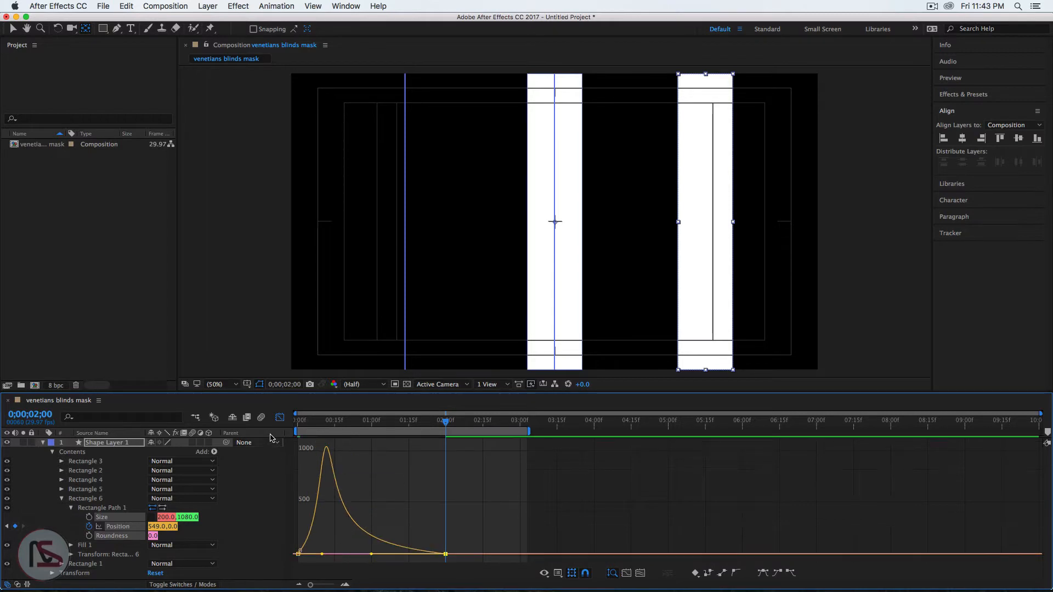
click(280, 418)
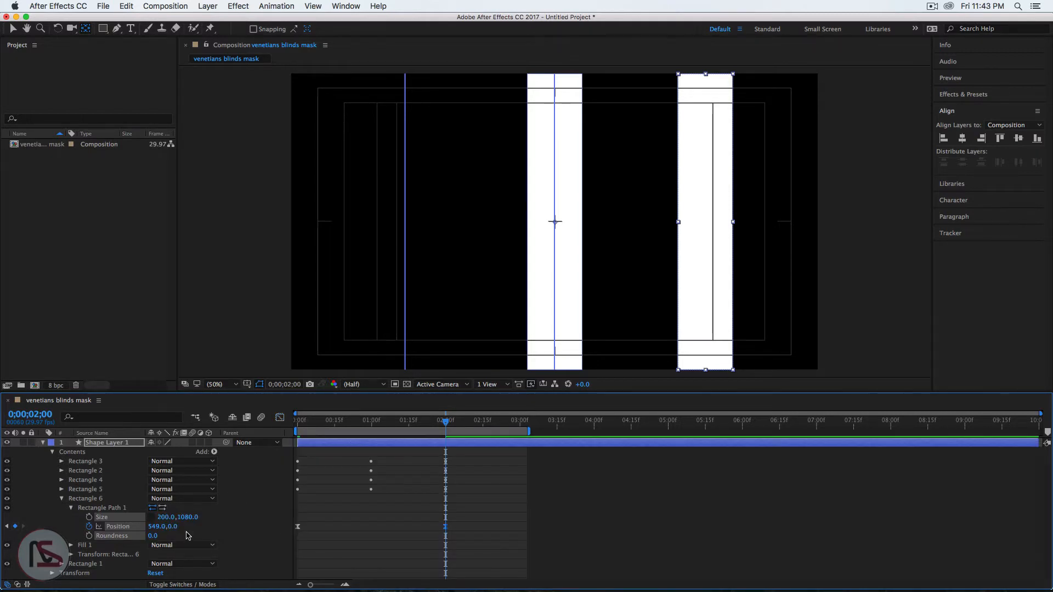
Enable Size keyframing on Rectangle 6 at 2 seconds with a width of 0.
click(101, 445)
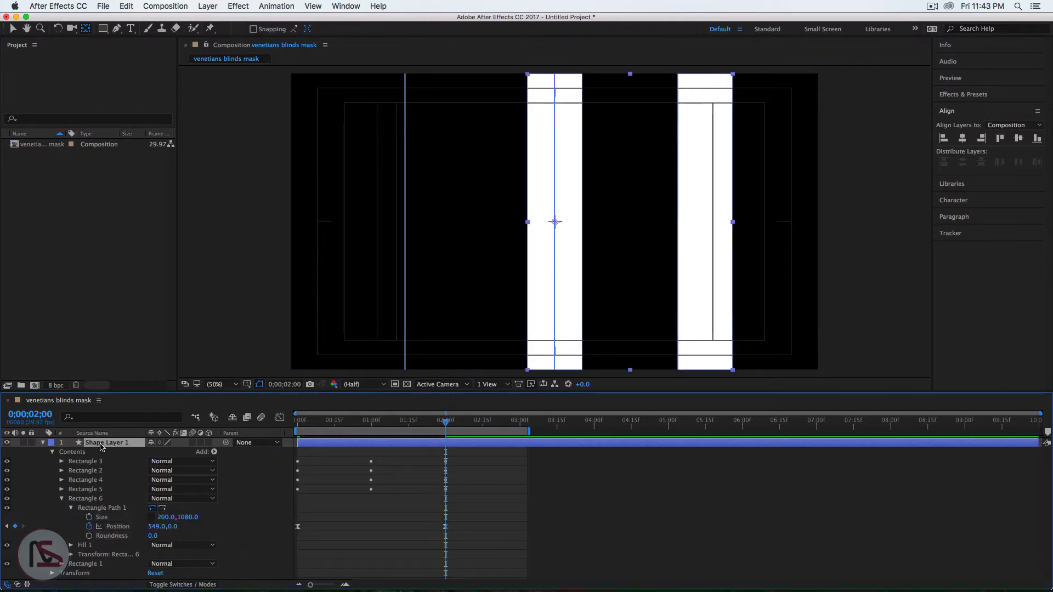
click(104, 519)
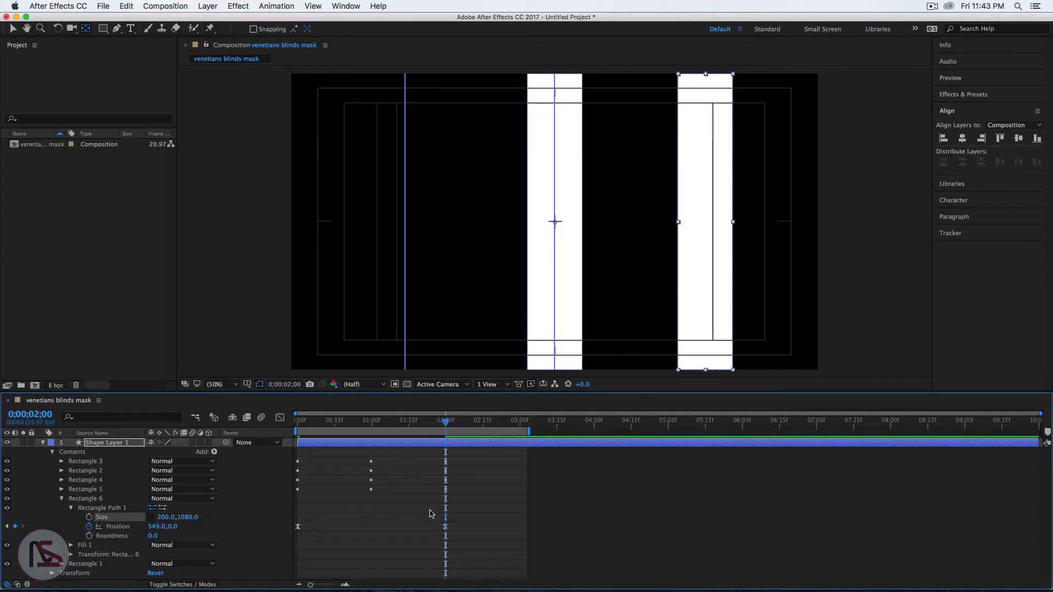
click(90, 518)
click(169, 517)
text(0)
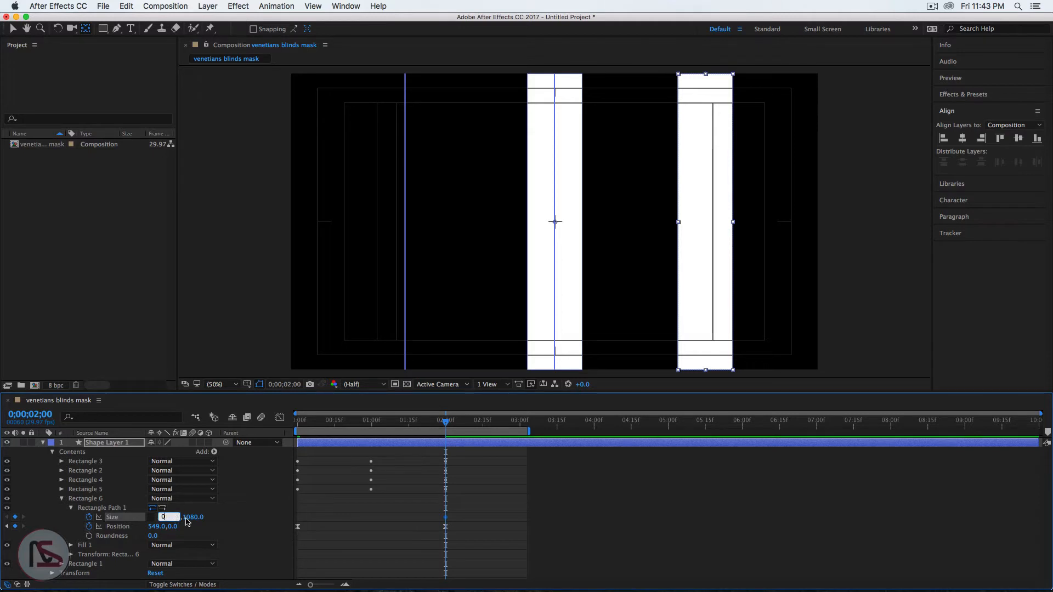
key(Return)
Set Rectangle 6's Size width to 200 at 1 second.
drag(445, 423, 371, 441)
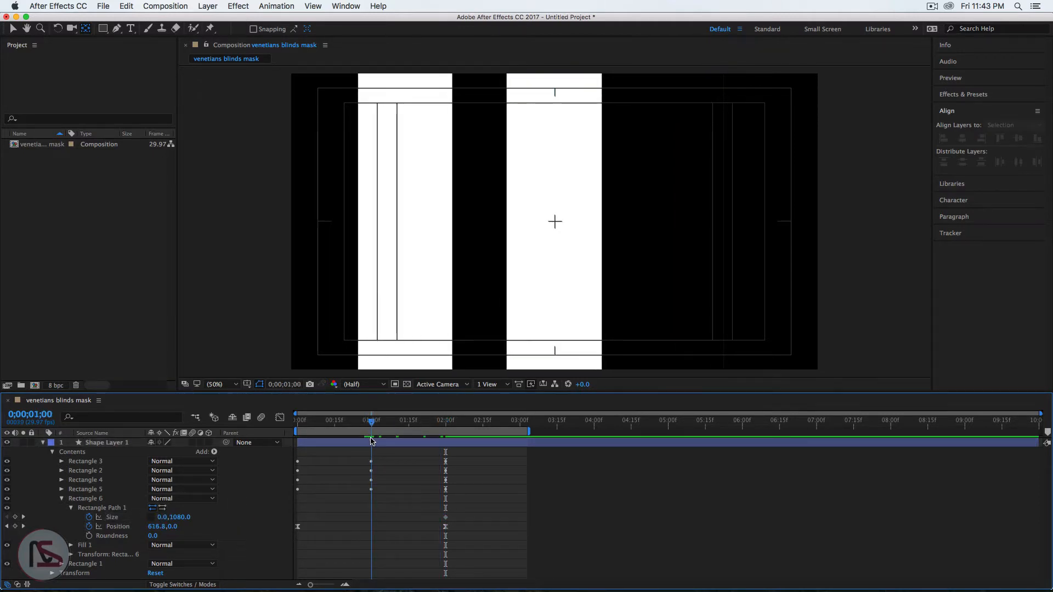
click(162, 517)
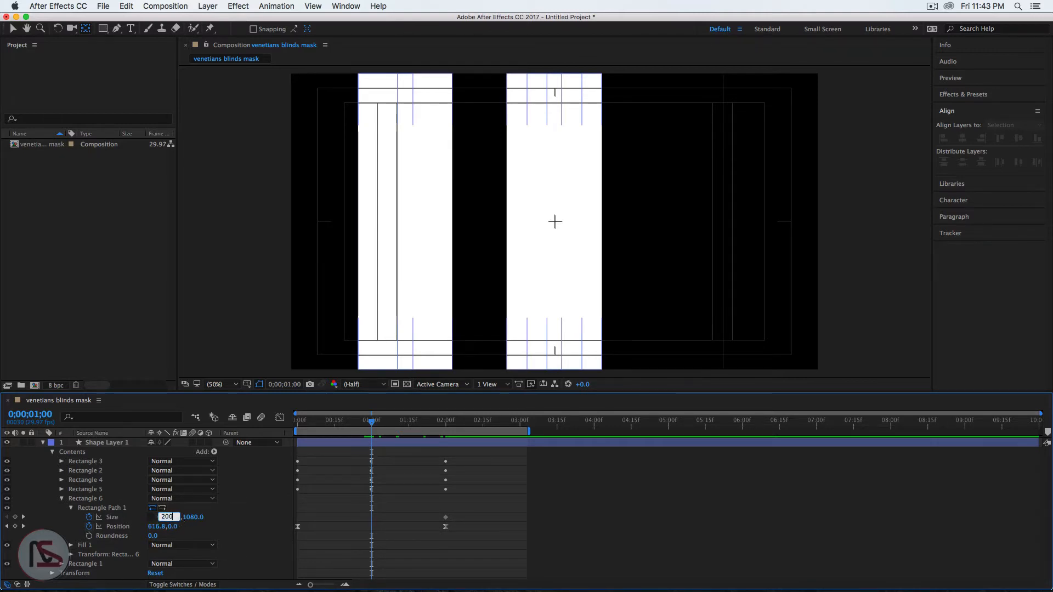
key(Return)
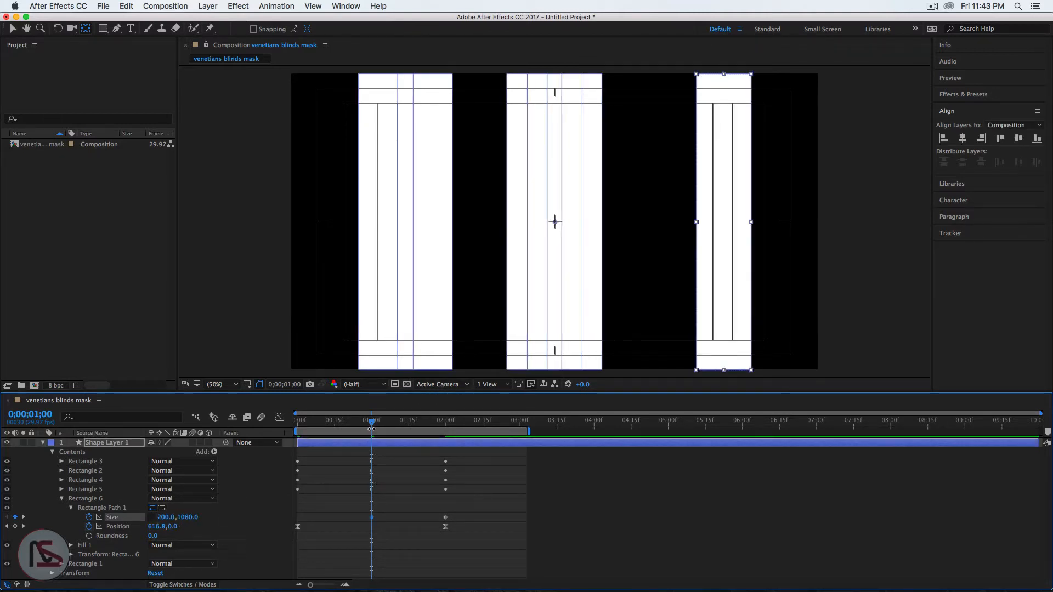
Set Rectangle 6's Size width to 0 at 0 seconds.
drag(371, 429, 297, 430)
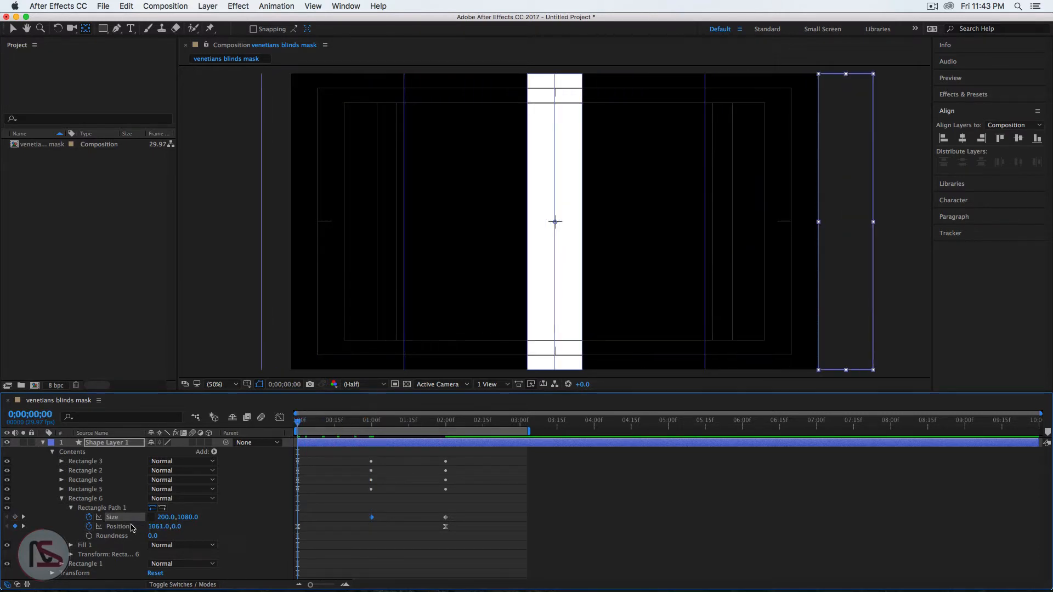
click(166, 517)
text(0)
key(Return)
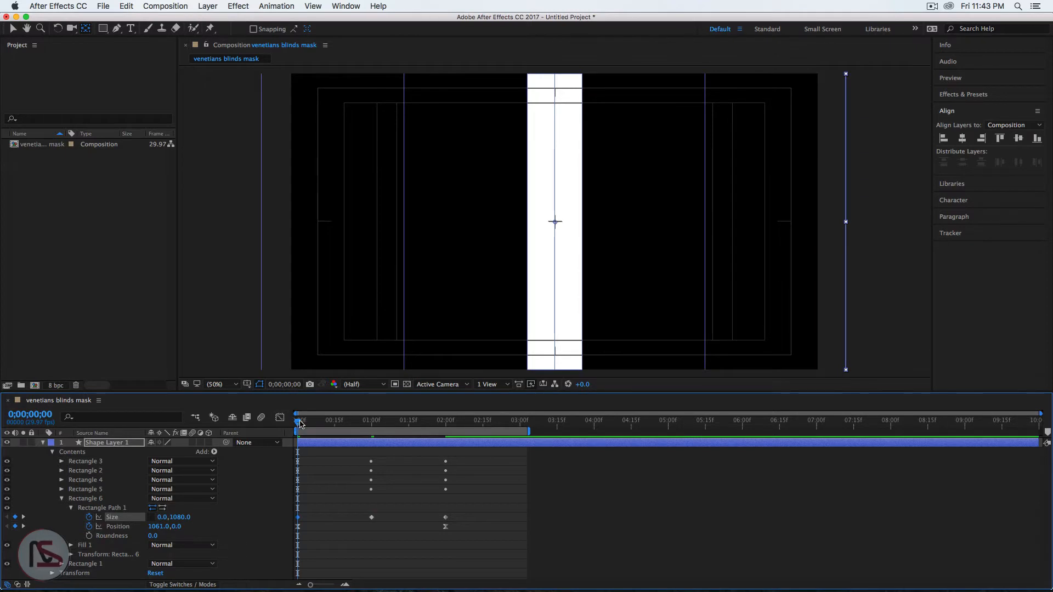
mouse_move(299, 422)
mouse_down()
mouse_move(366, 423)
mouse_move(298, 423)
mouse_up()
Apply Easy Ease to Rectangle 6's Size keyframes, reshape their speed graph to peak early, and collapse the rectangle's properties.
drag(467, 519, 259, 521)
key(F9)
click(280, 418)
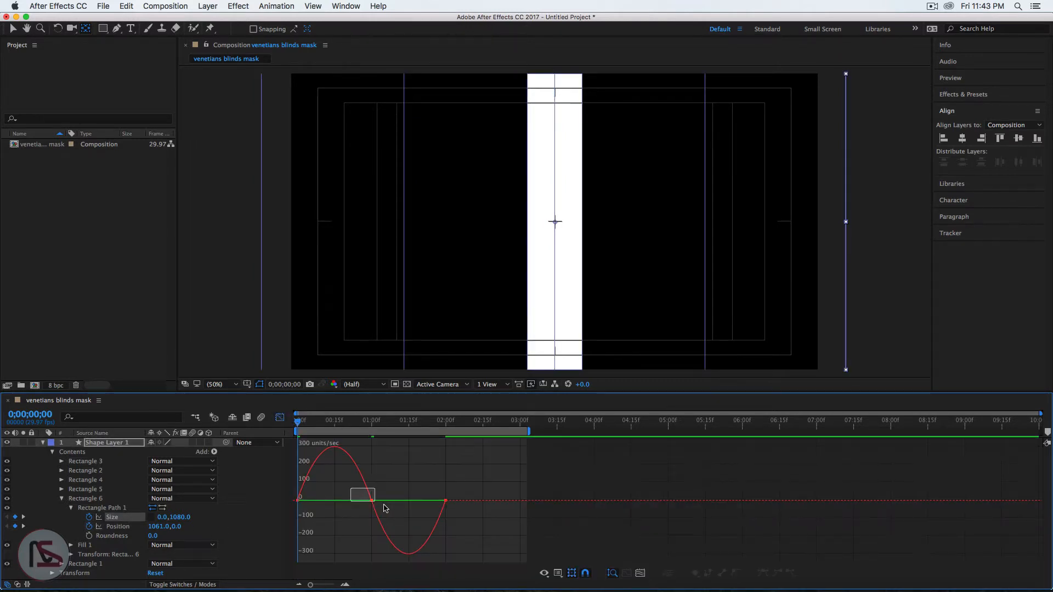
drag(347, 503, 305, 443)
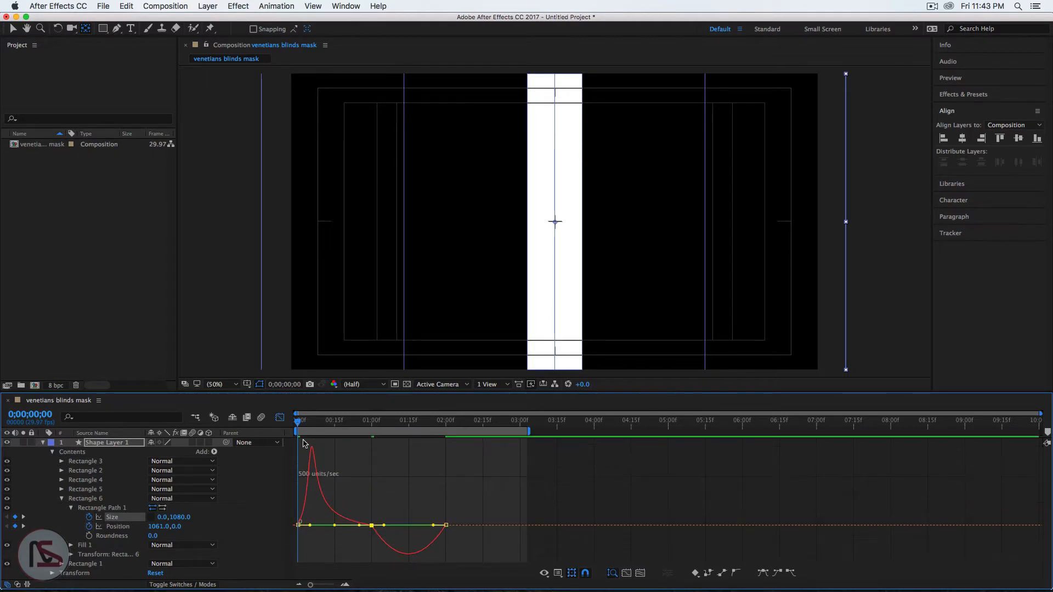
click(279, 418)
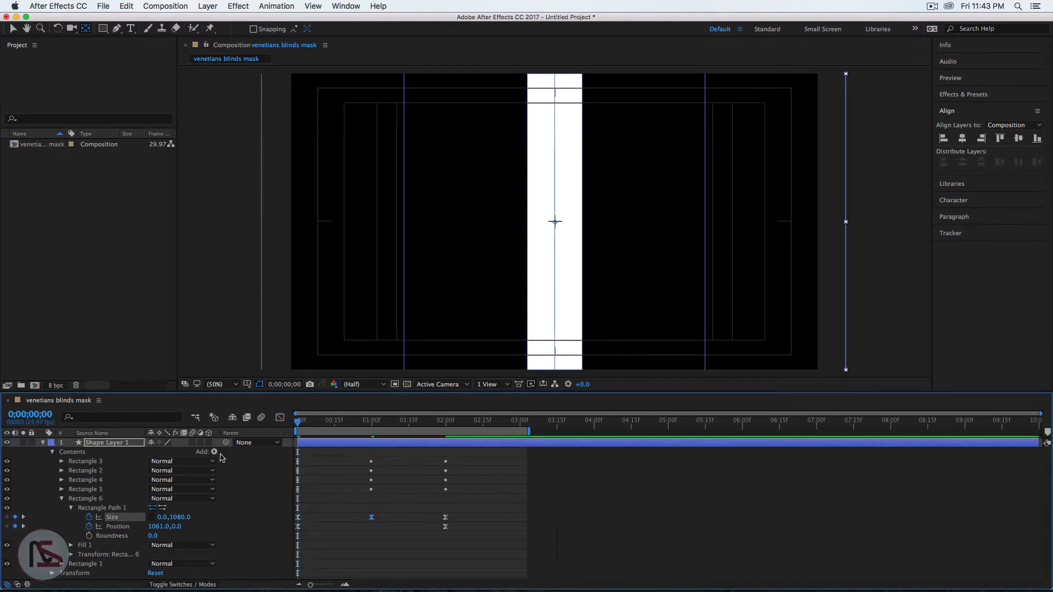
click(71, 508)
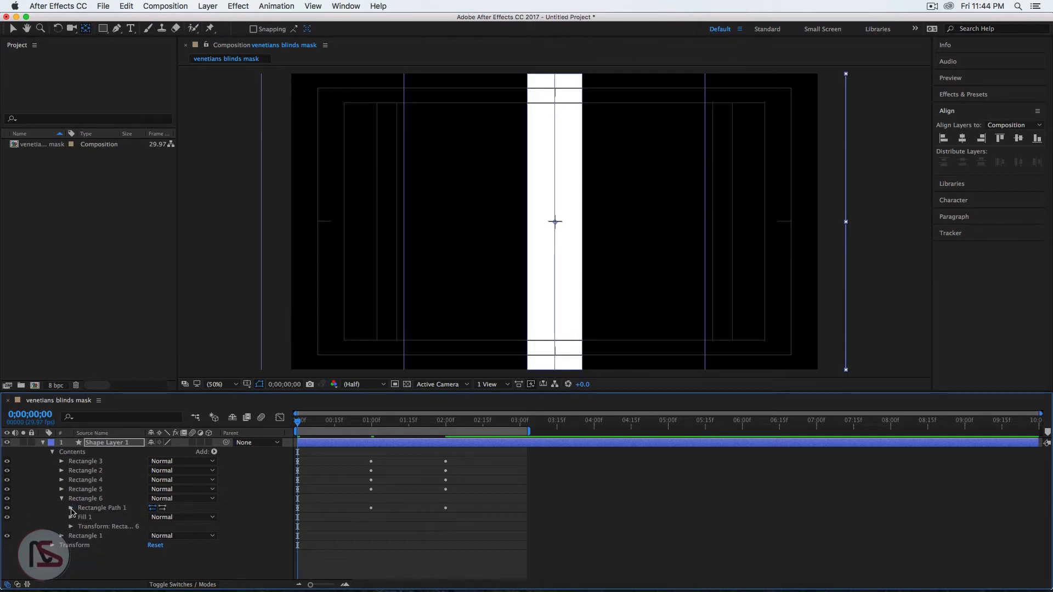
click(62, 500)
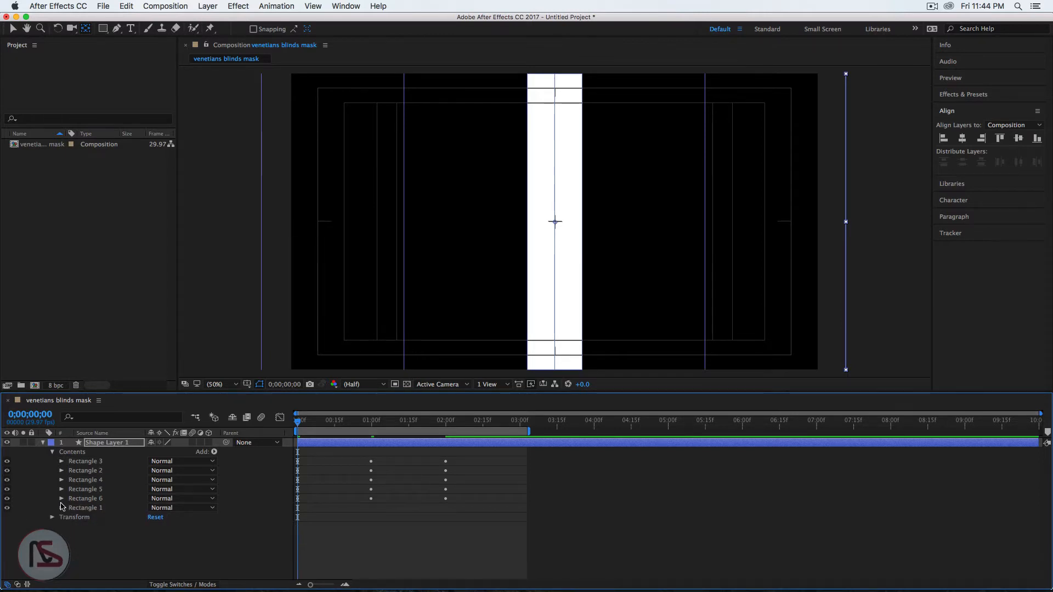
Duplicate Rectangle 1 again and expand the new copy's Rectangle Path properties.
click(77, 509)
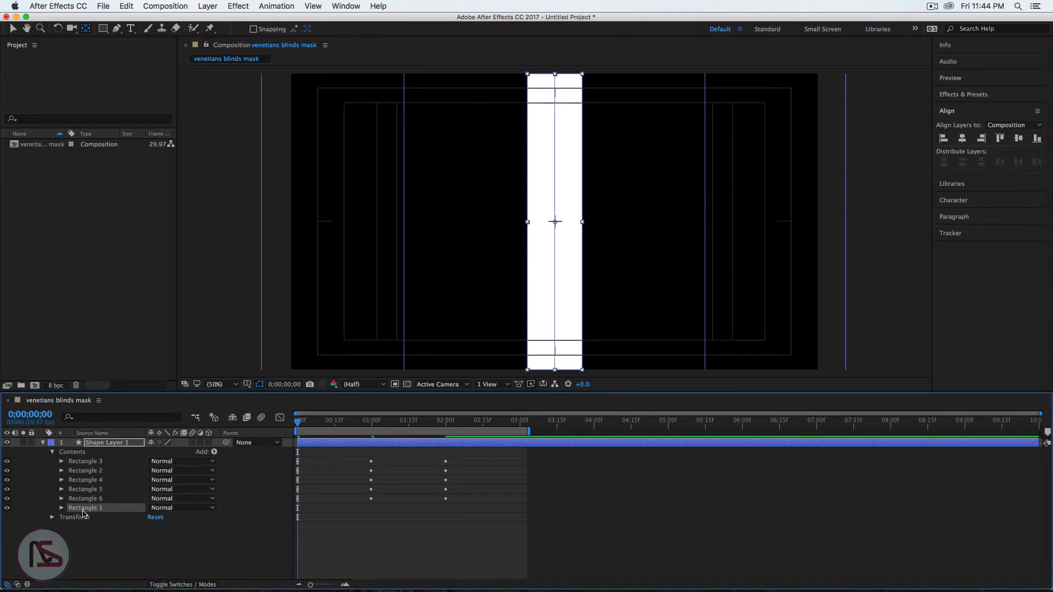
key(super+d)
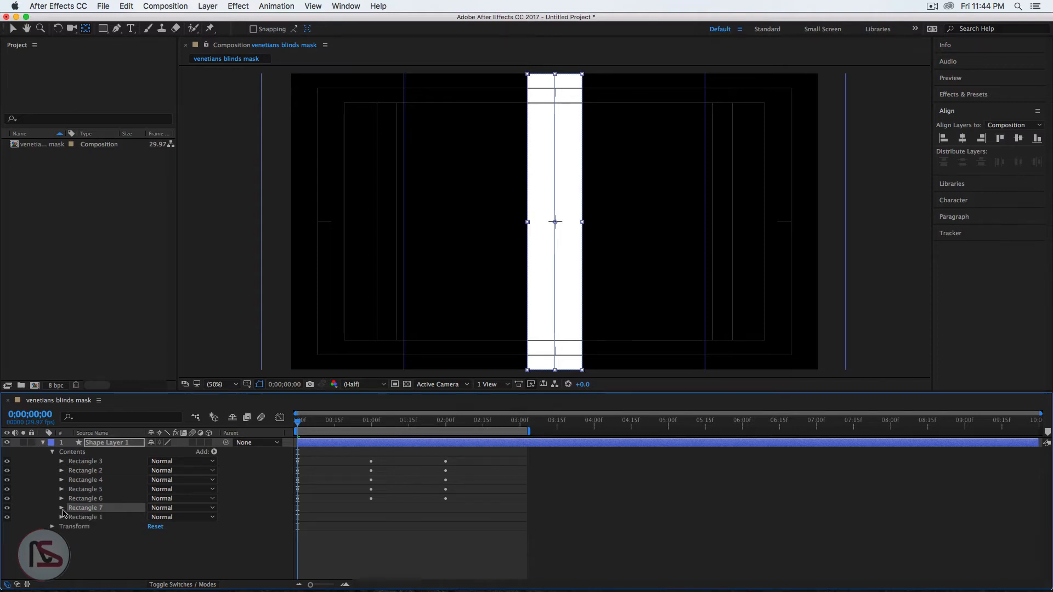
click(62, 509)
click(71, 518)
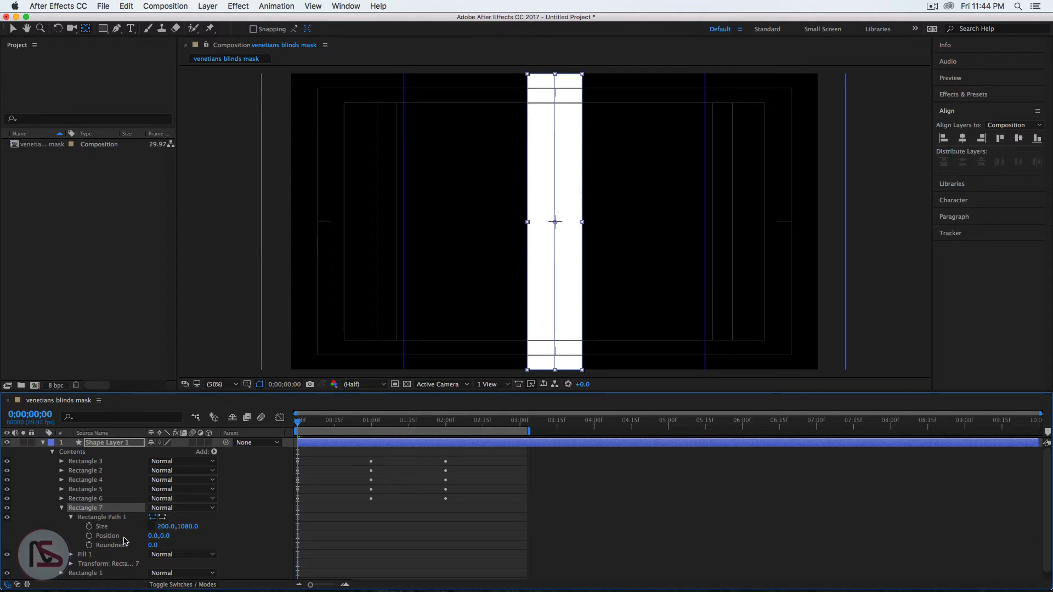
Keyframe Rectangle 7's Position from X 0 at 0 seconds to X 543 at 2 seconds.
click(89, 536)
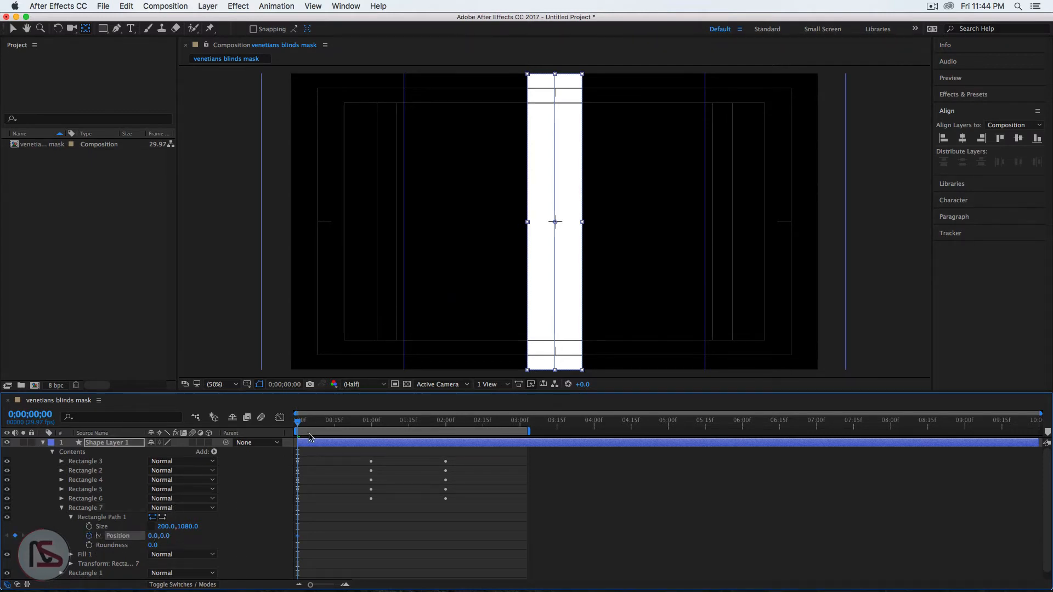
drag(301, 422, 447, 423)
drag(195, 542, 255, 524)
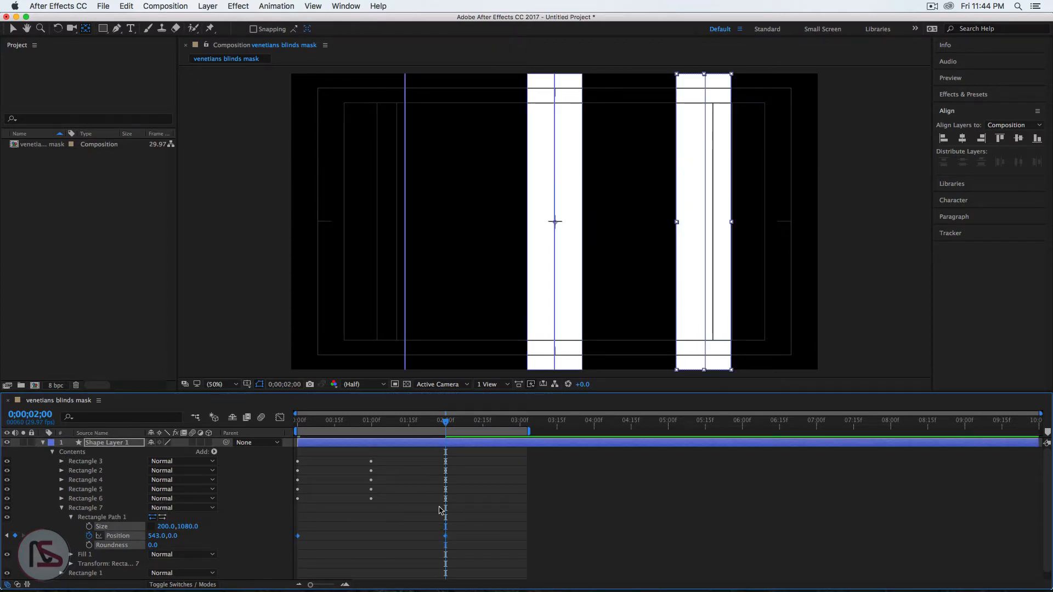
Reshape the speed graph of Rectangle 7's eased Position keyframes so the speed peaks early and slows gradually.
click(280, 418)
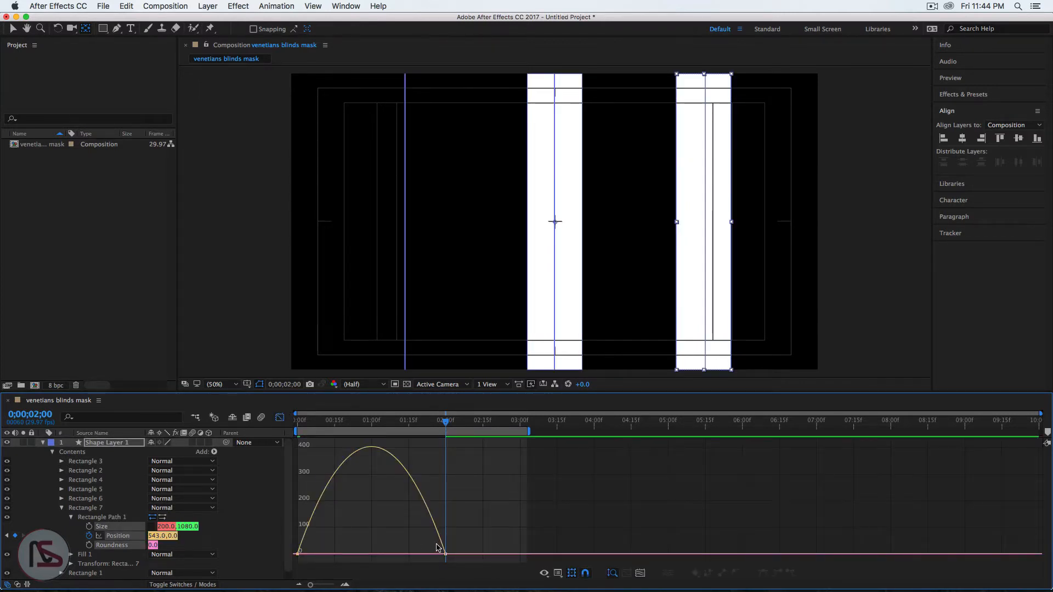
drag(429, 538, 350, 555)
click(280, 419)
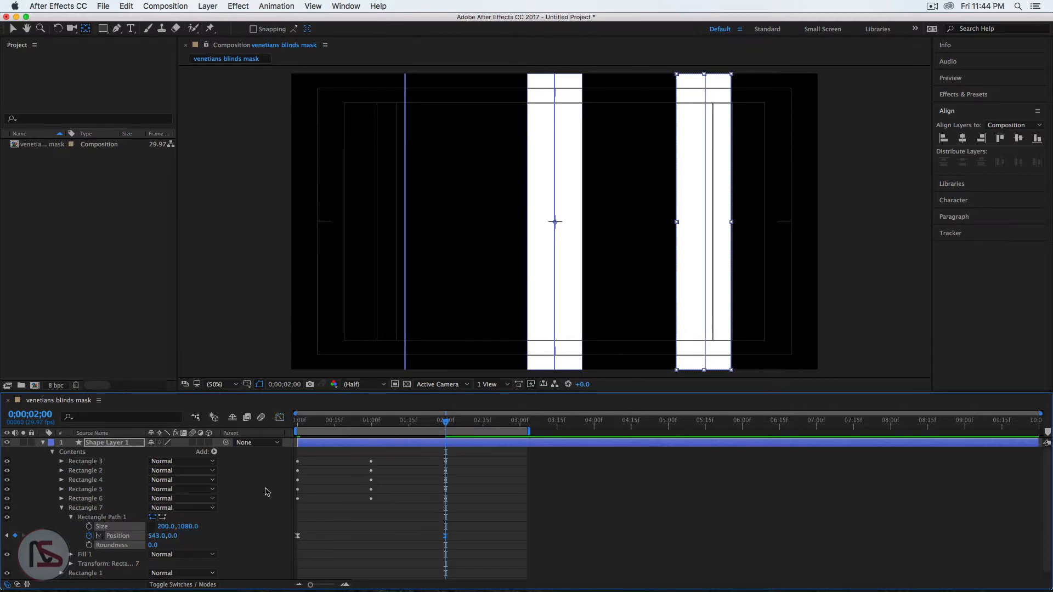
click(99, 442)
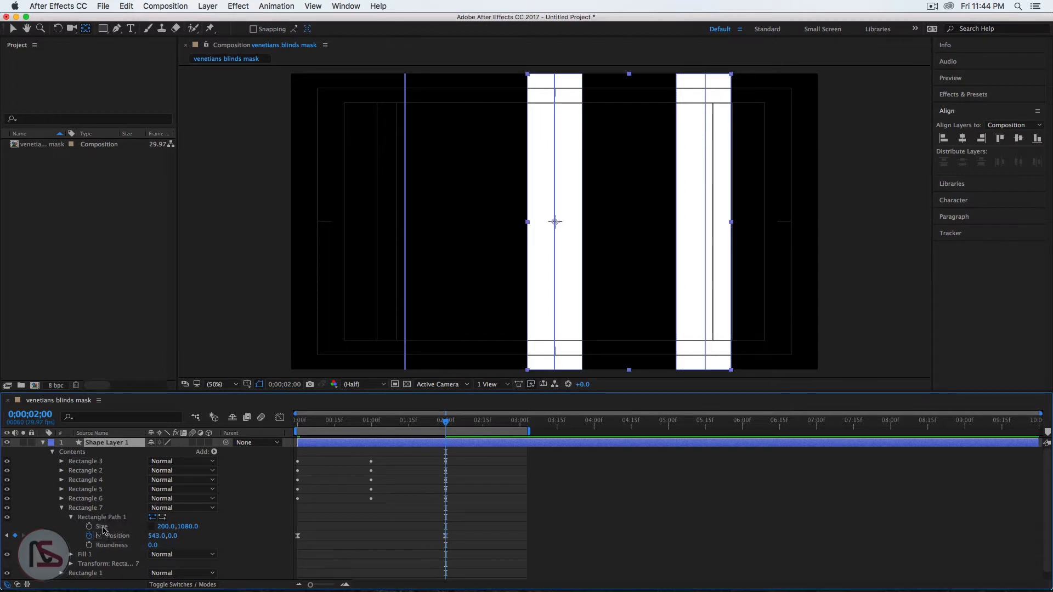
Keyframe Rectangle 7's Size width at 0 at 2 seconds and 200 at 1 second.
click(102, 527)
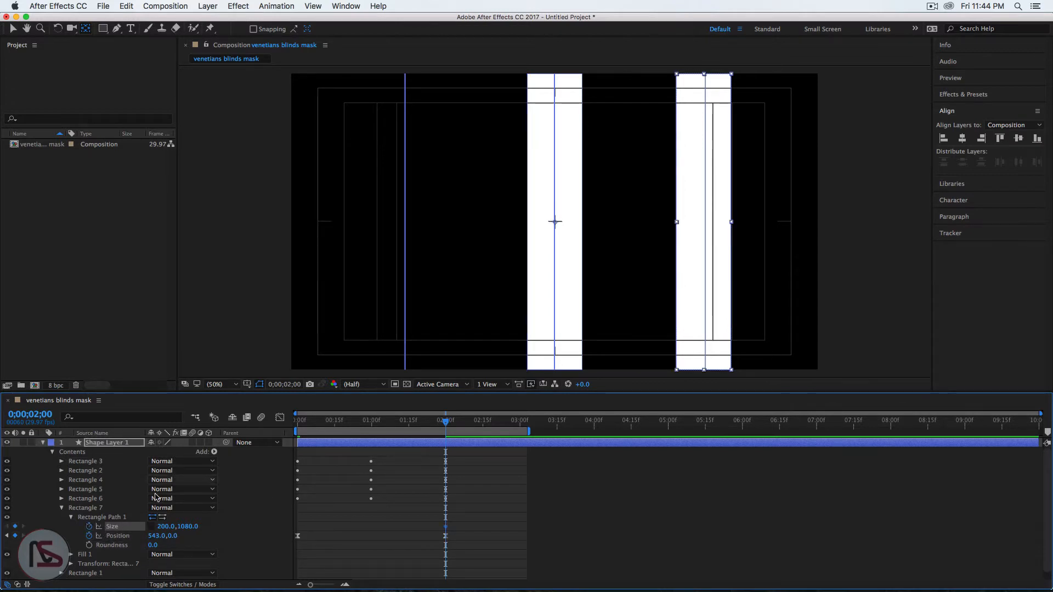
click(164, 527)
text(0)
key(Return)
drag(446, 423, 371, 422)
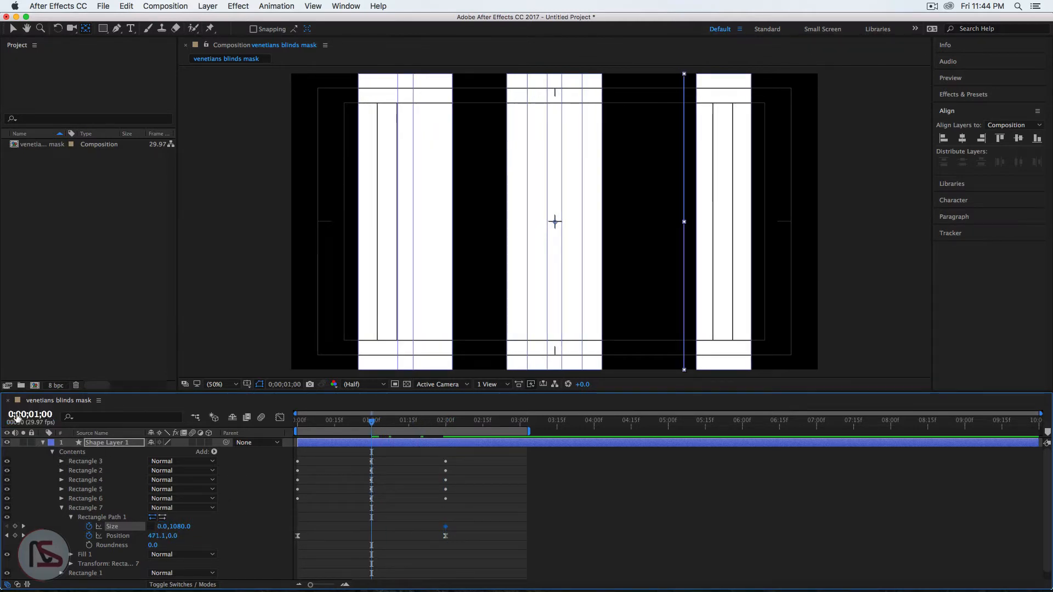
click(162, 528)
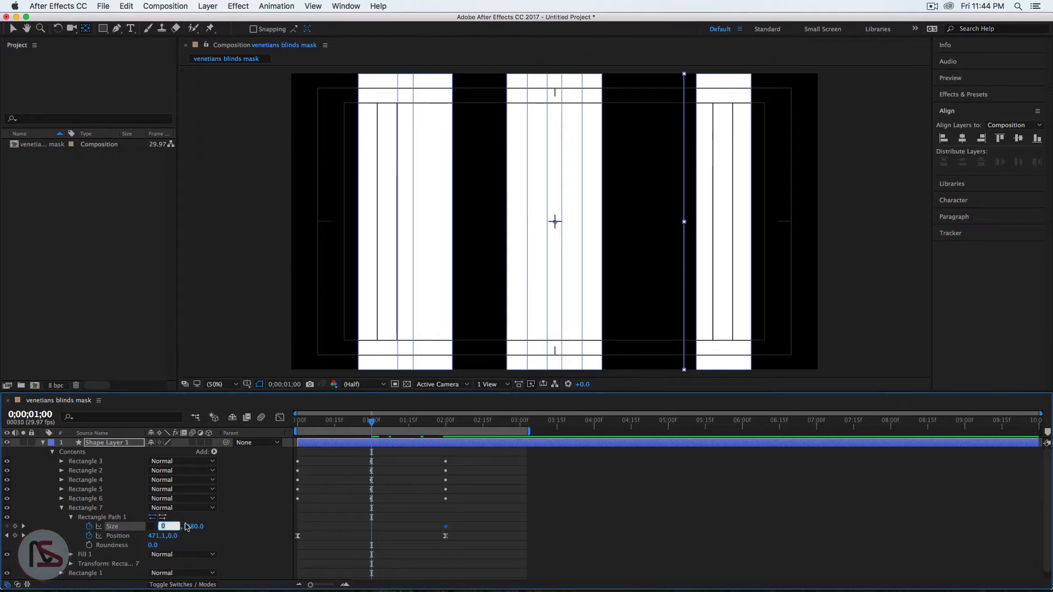
text(200)
key(Return)
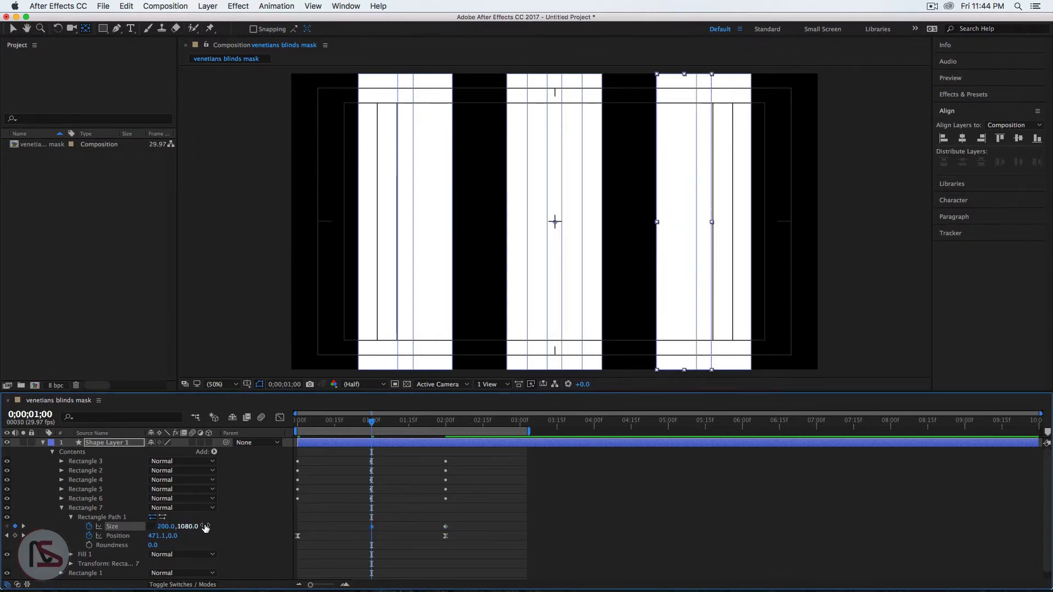
Set Rectangle 7's Size width to 0 at 0 seconds.
drag(372, 423, 289, 433)
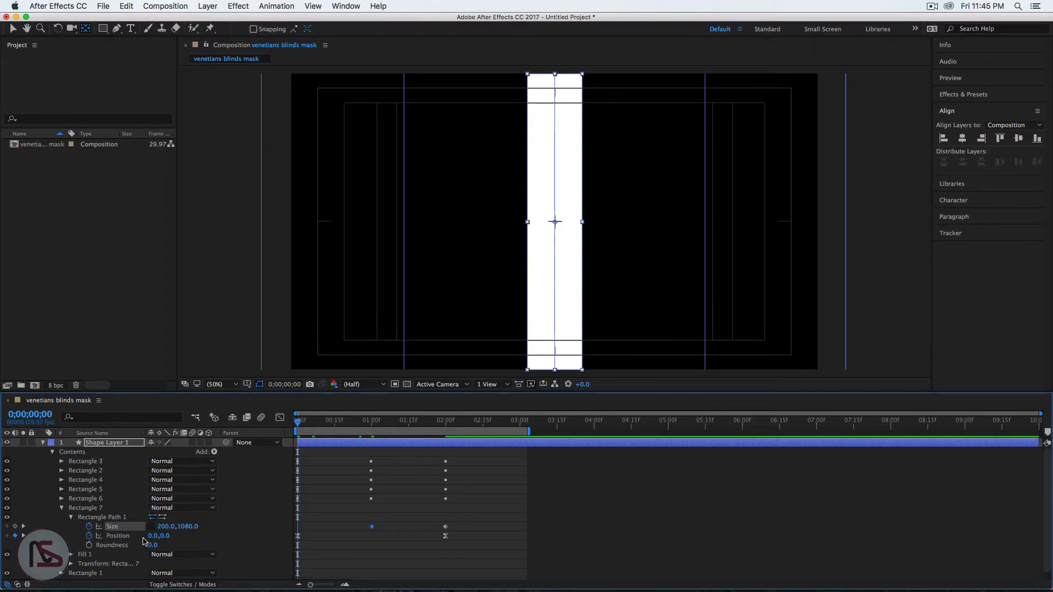
click(165, 527)
text(0)
key(Return)
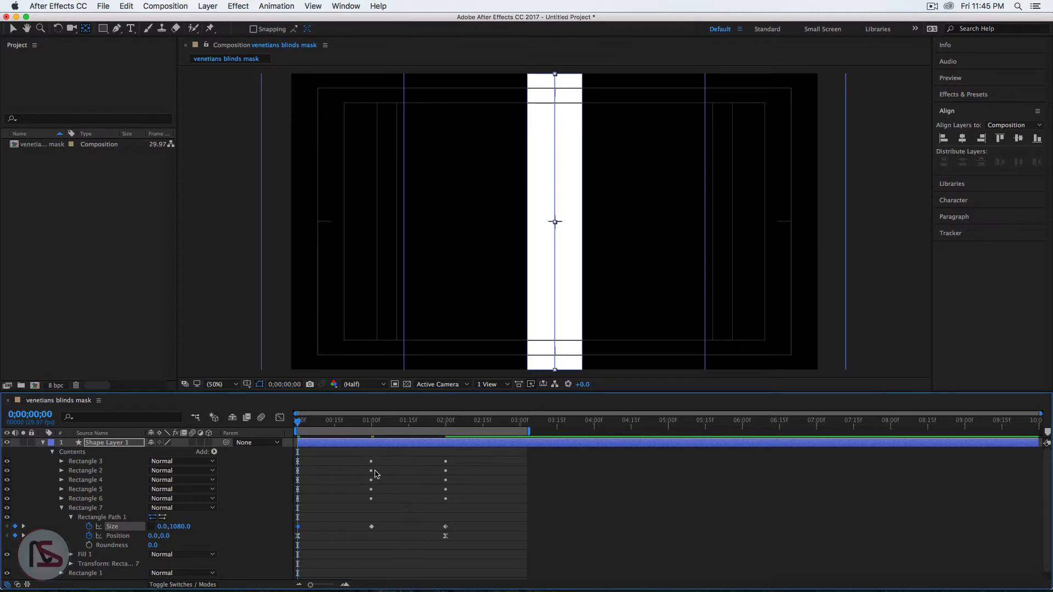
Apply Easy Ease to Rectangle 7's Size keyframes and reshape the first half of their speed graph to peak early.
drag(466, 531, 294, 533)
click(281, 418)
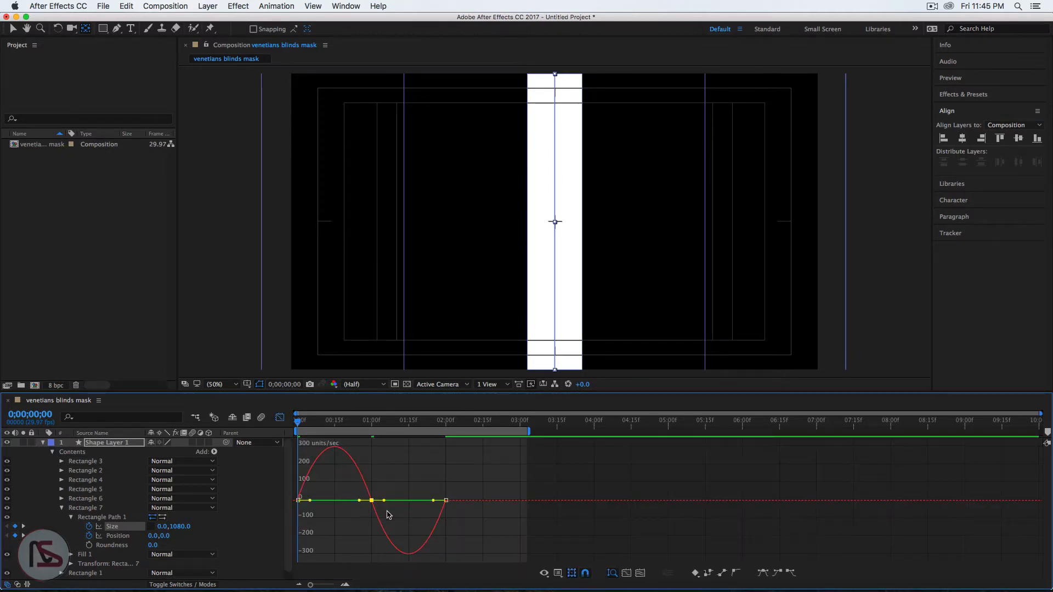
drag(358, 504, 335, 501)
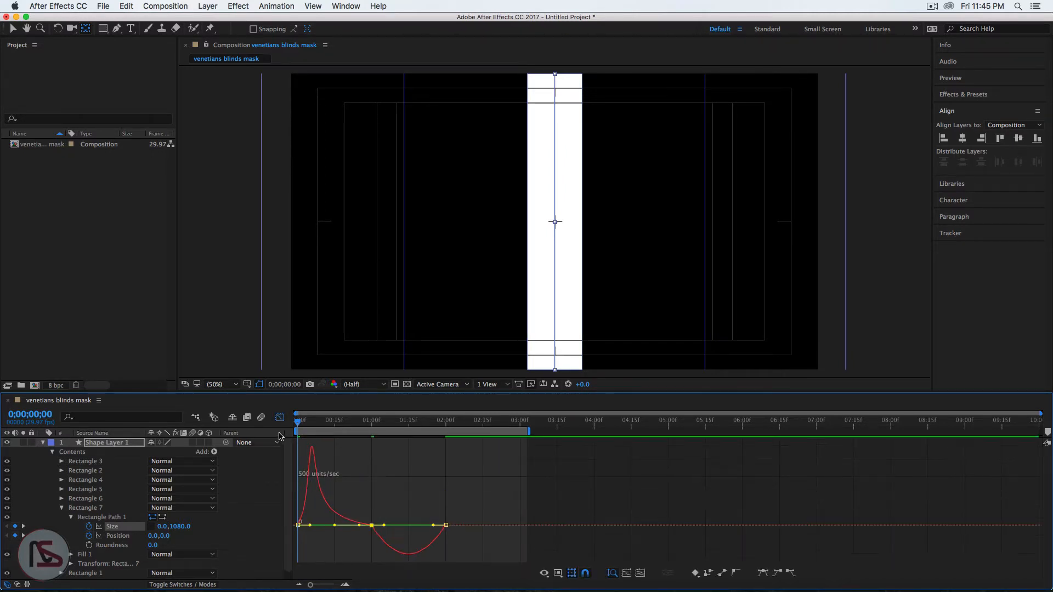
click(280, 418)
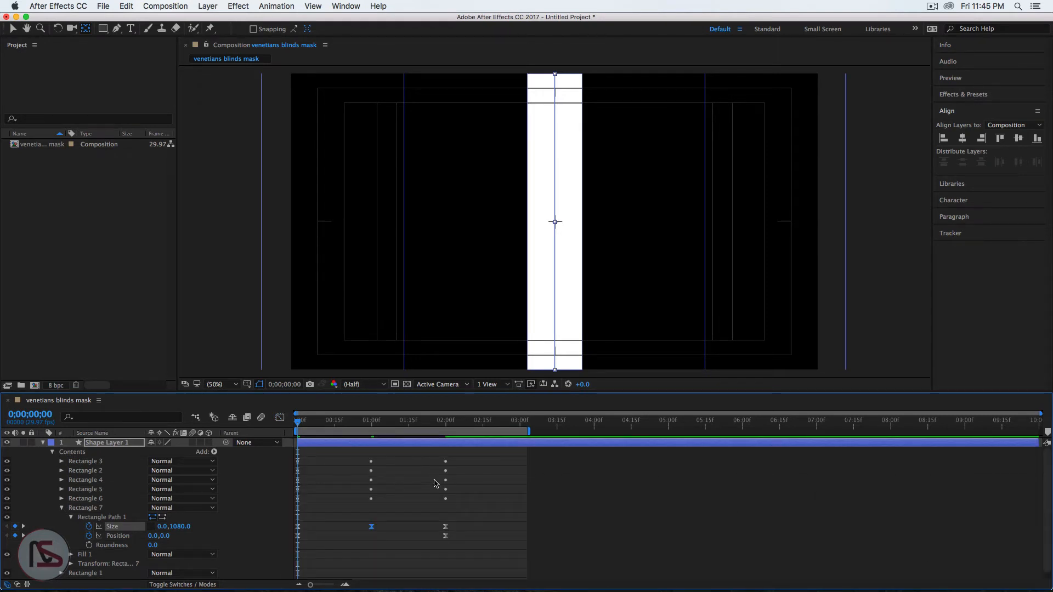
Preview the blinds animation and collapse Rectangle 7's properties.
key(space)
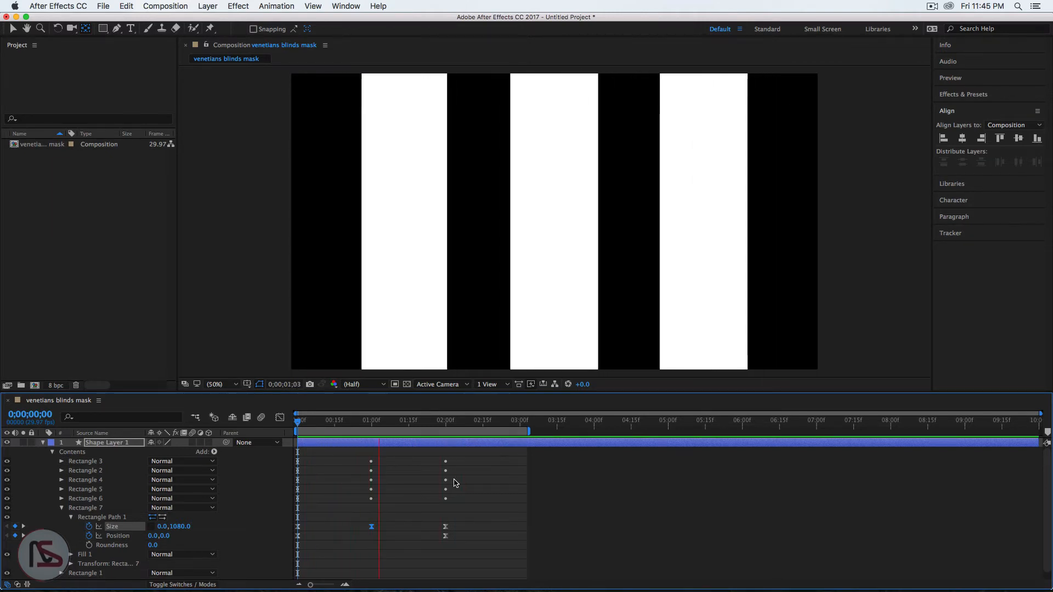
key(space)
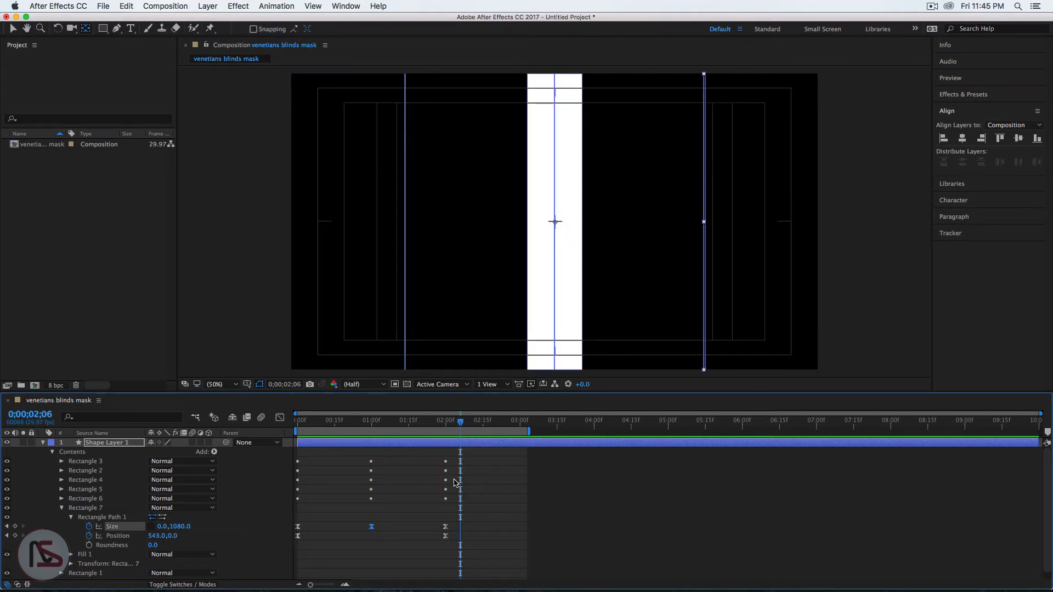
drag(461, 421, 402, 438)
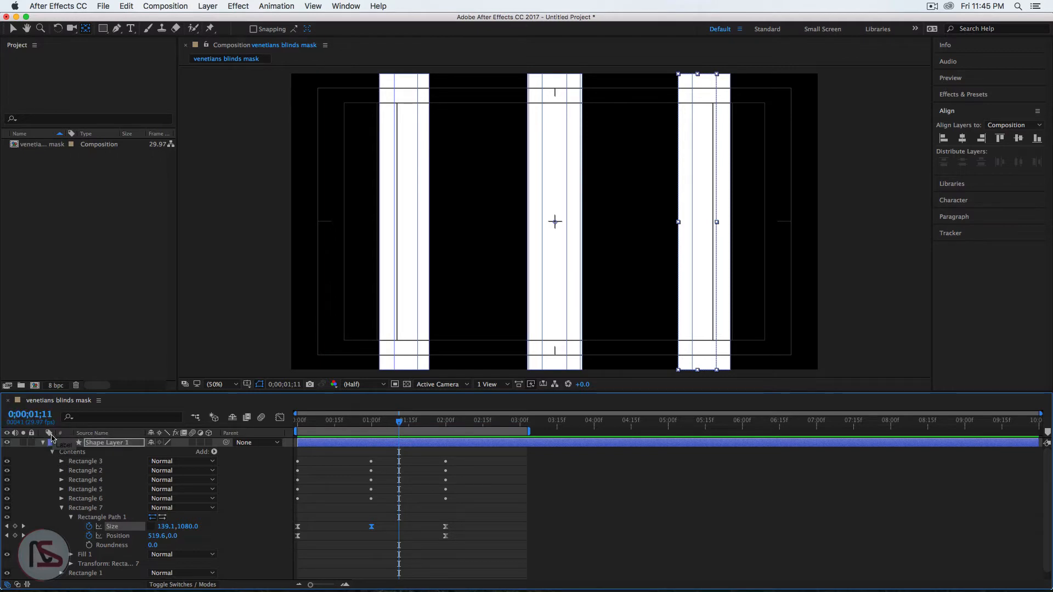
click(61, 509)
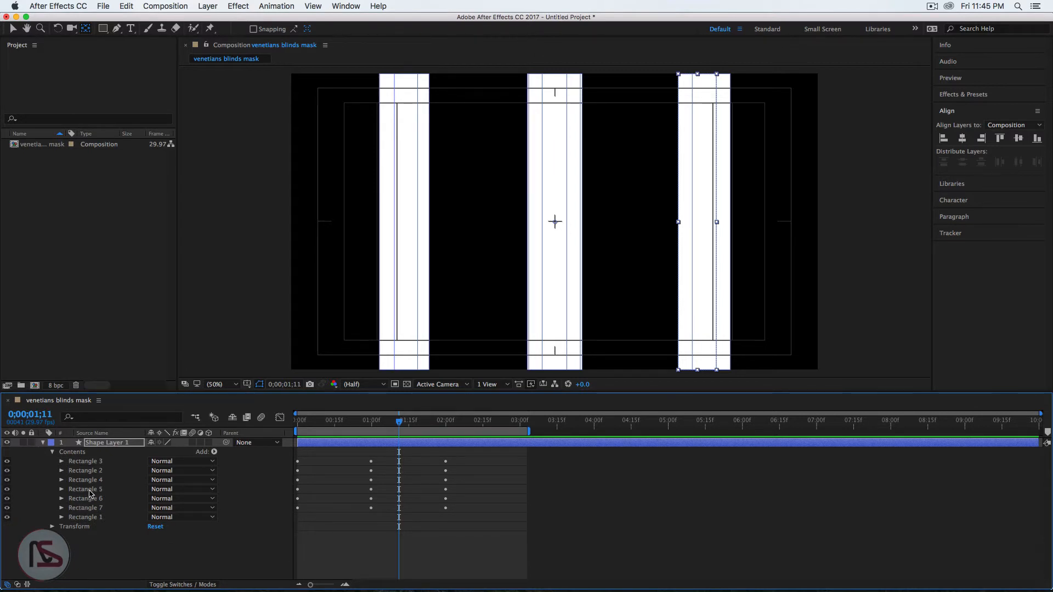
Duplicate Rectangle 2 and expand the new copy's Transform properties.
click(97, 509)
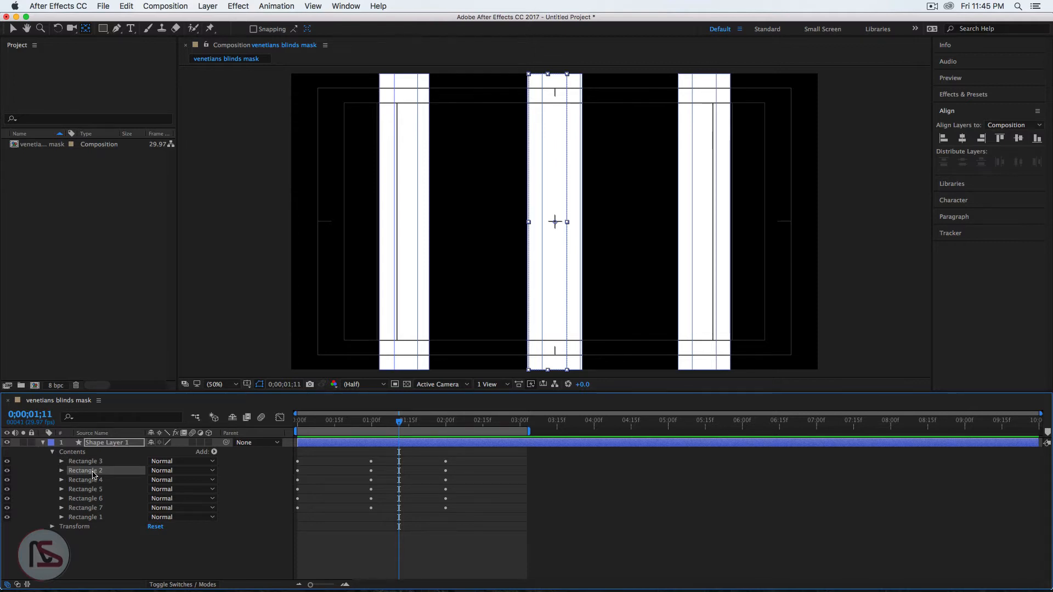
key(super+d)
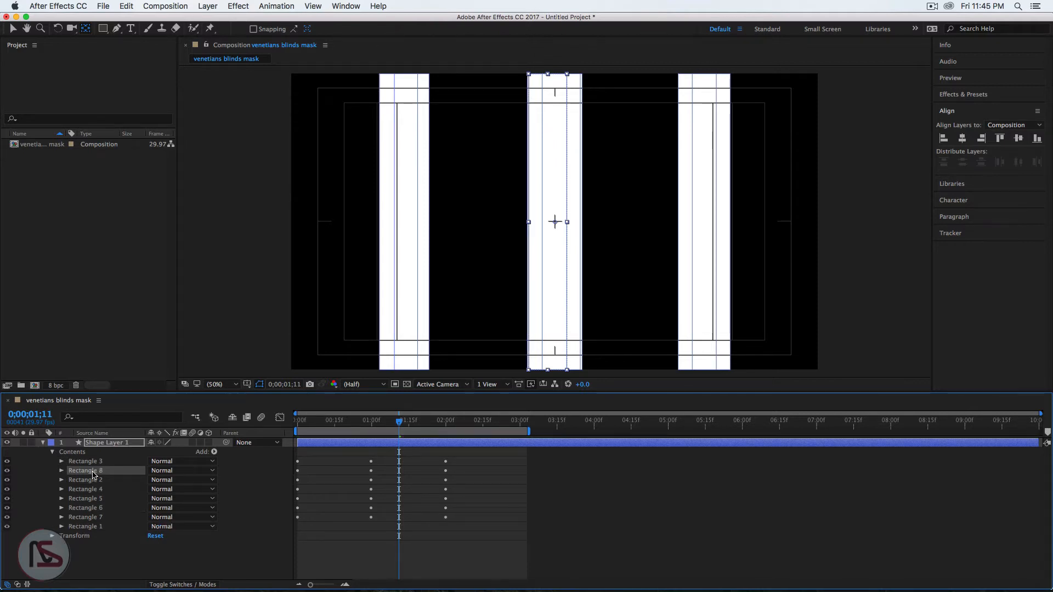
click(62, 471)
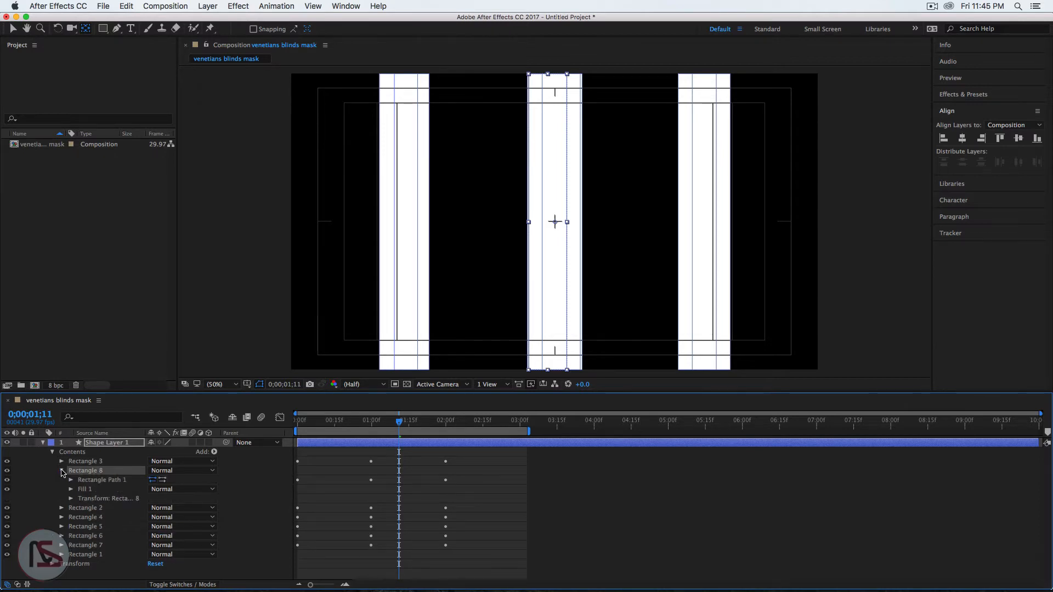
click(71, 499)
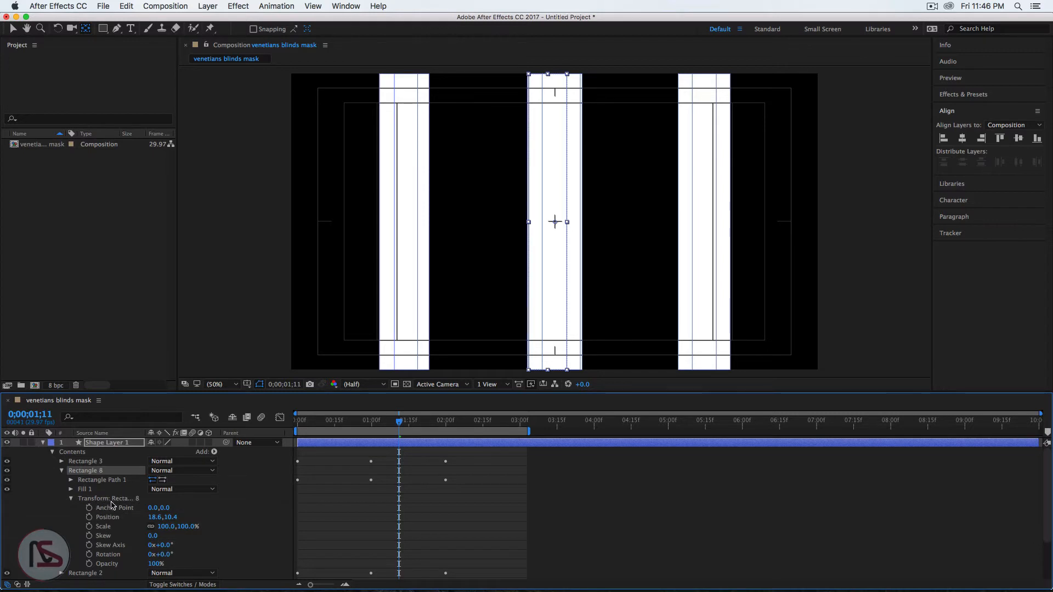
Shift Rectangle 8 left by setting its Transform Position X to -239.4, check it at 0;00;00;12, and collapse its properties.
drag(154, 518, 60, 519)
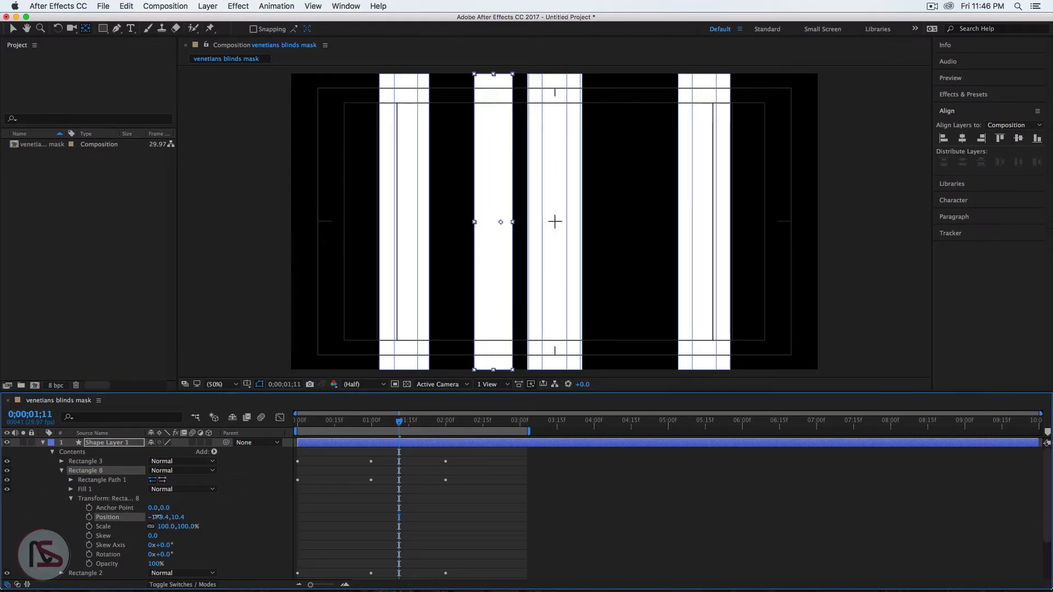
drag(157, 519, 125, 517)
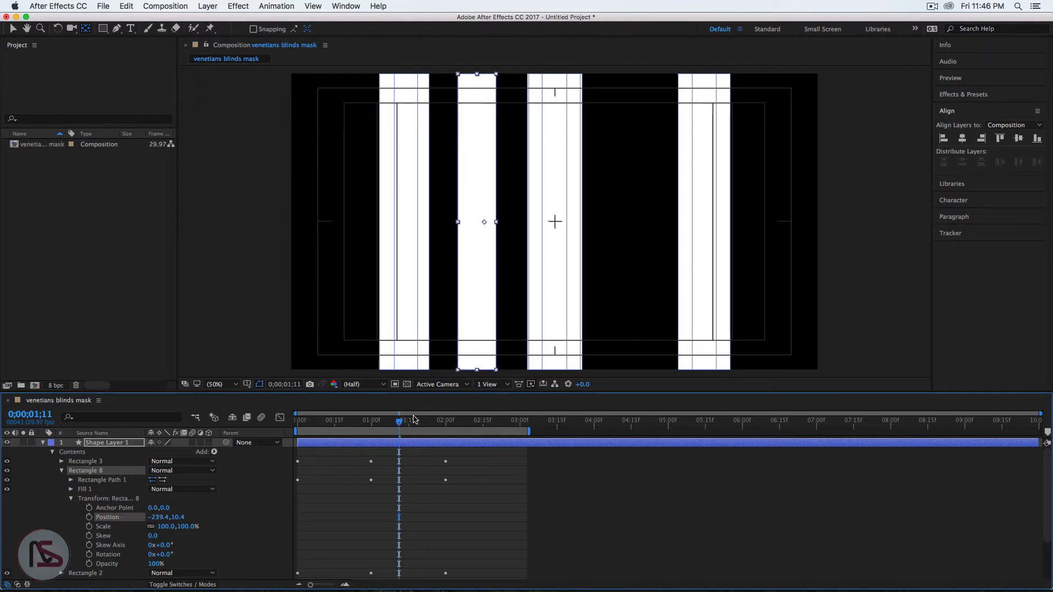
drag(415, 419, 327, 433)
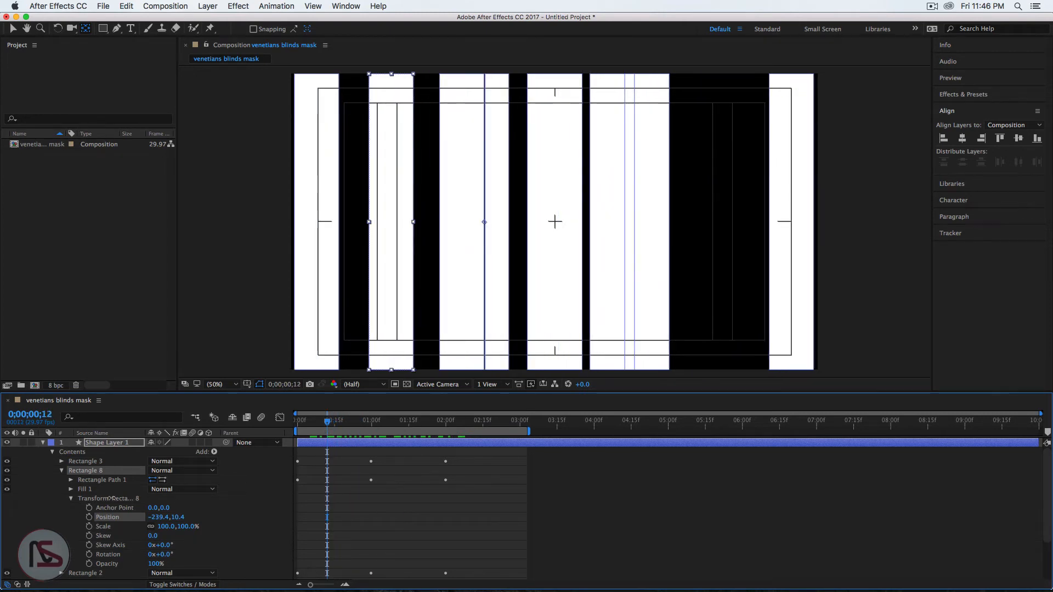
click(61, 471)
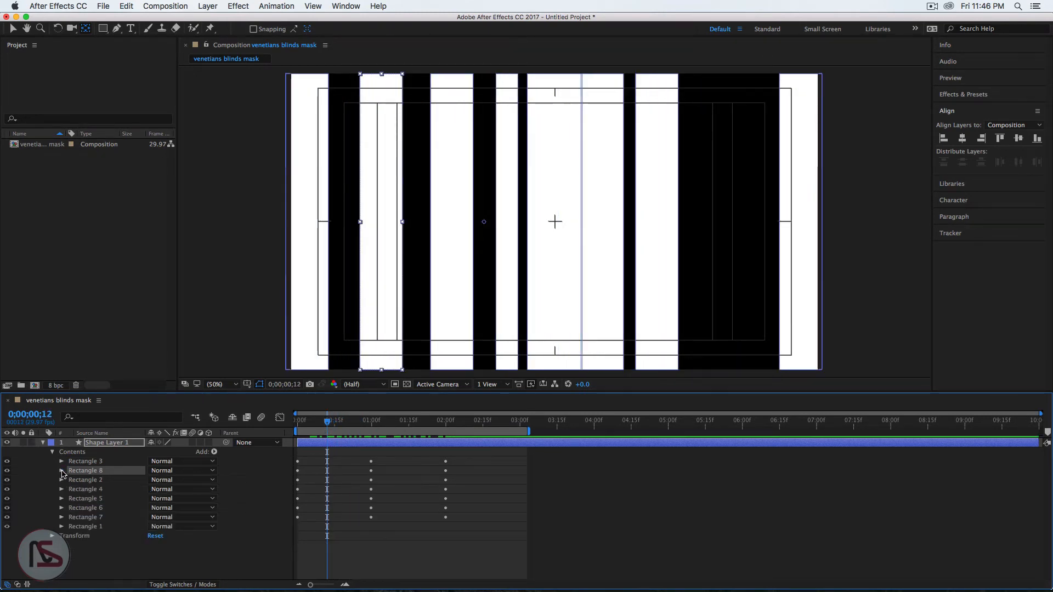
Duplicate Rectangle 7 and expand the new copy's Transform properties.
click(88, 517)
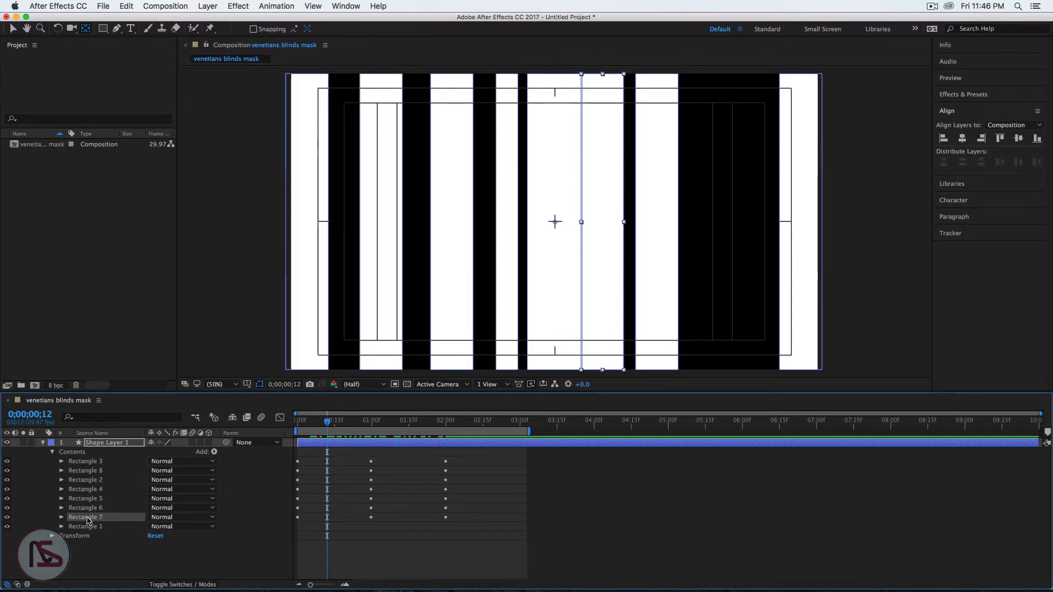
key(super+d)
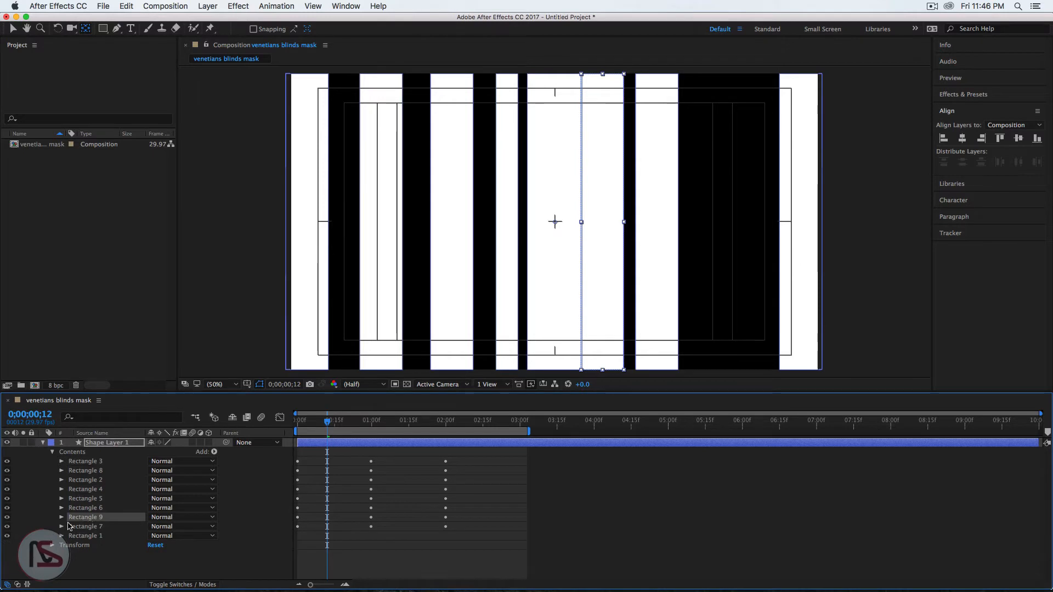
click(61, 518)
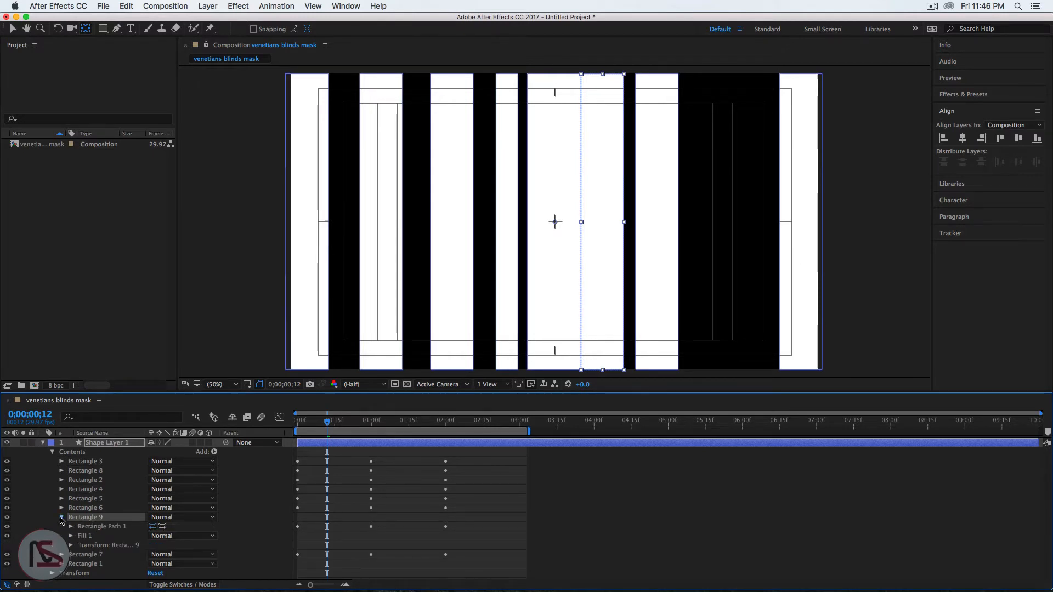
click(71, 545)
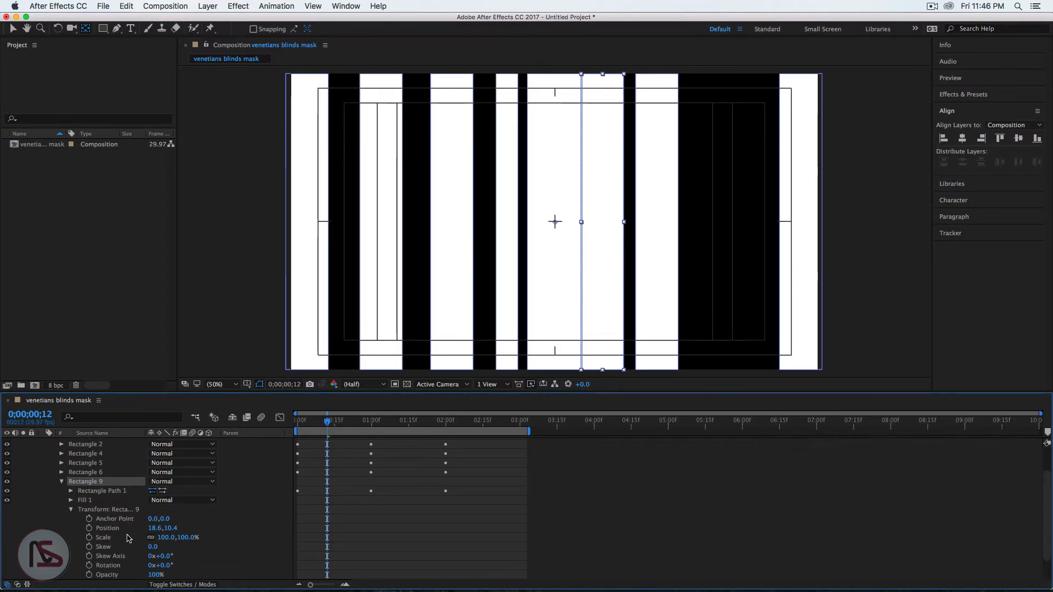
Shift Rectangle 9 right by setting its Transform Position X to 483.6, collapse its properties, and check it at 0;00;00;28.
drag(153, 528, 388, 512)
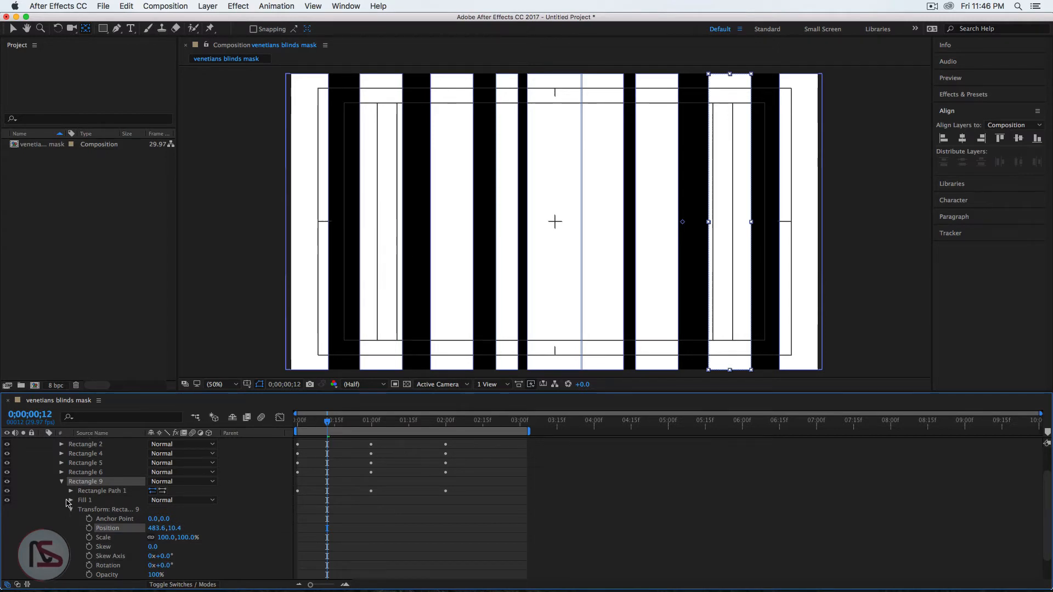
click(62, 481)
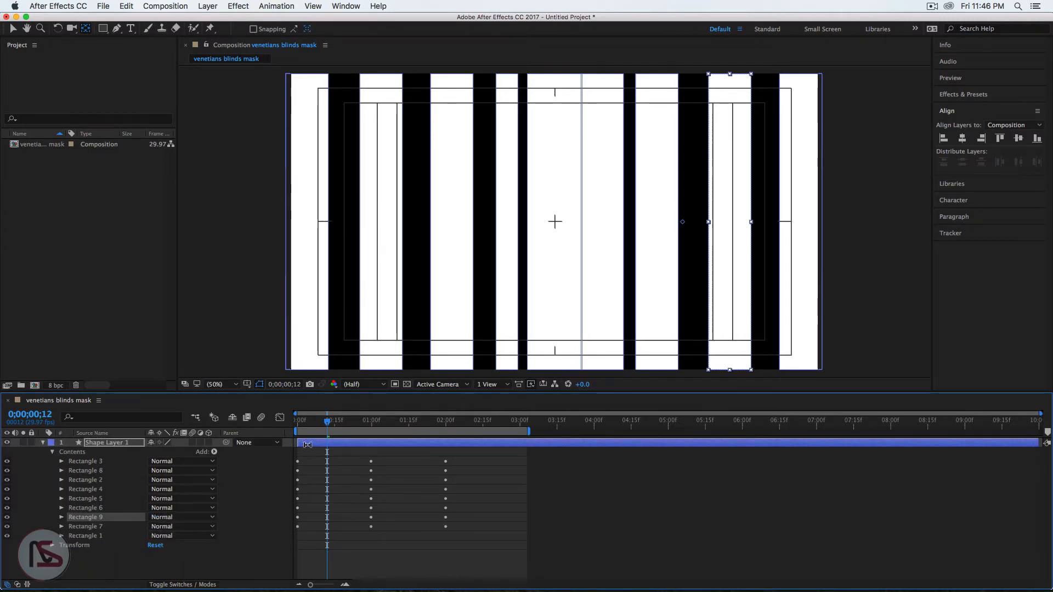
drag(330, 426, 366, 433)
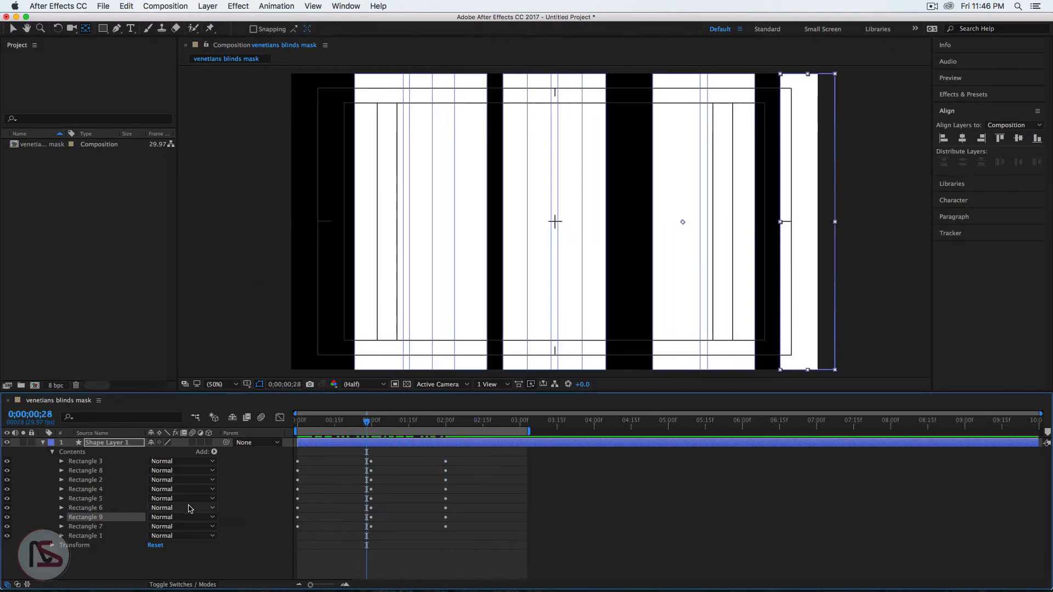
Rename Rectangle 1 as mask.
click(85, 536)
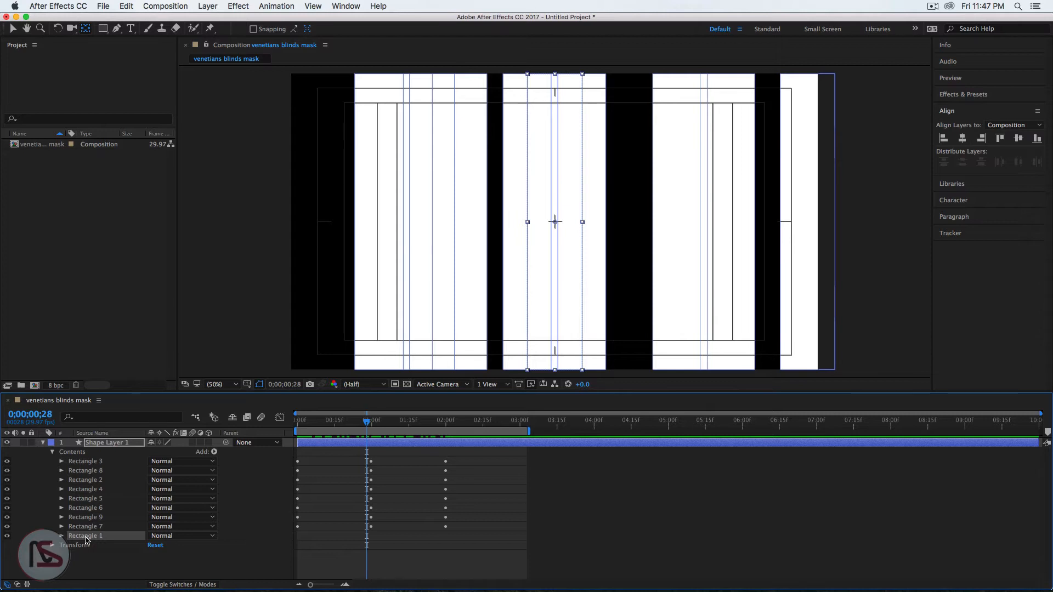
key(Return)
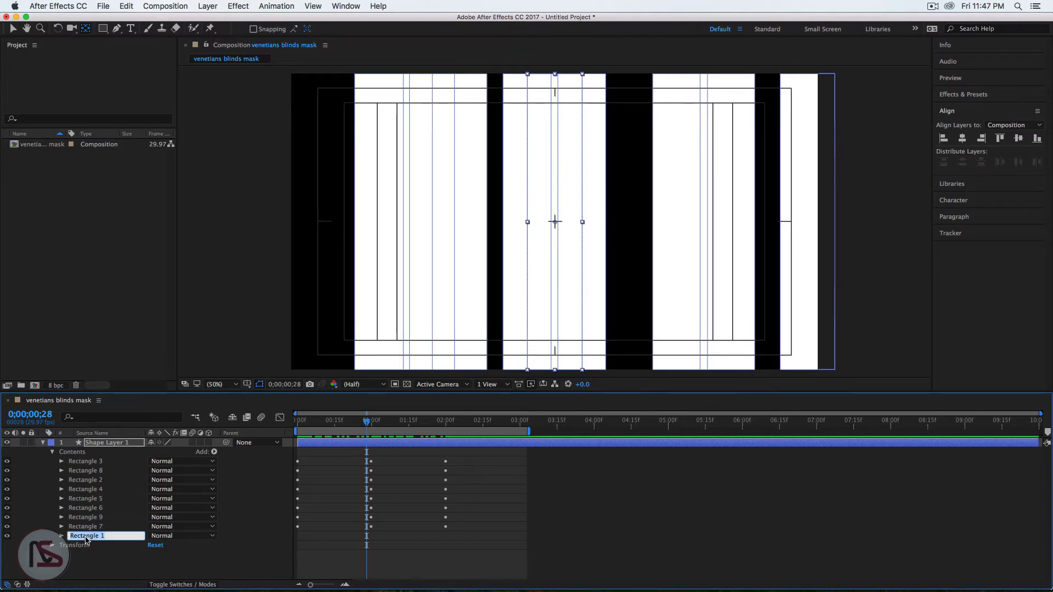
text(mask)
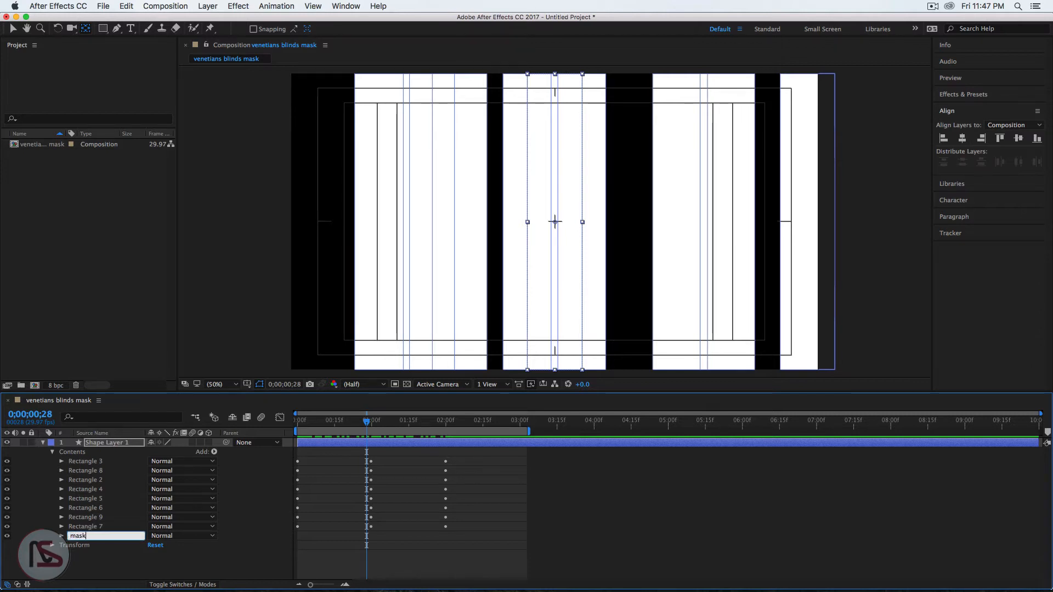
key(Return)
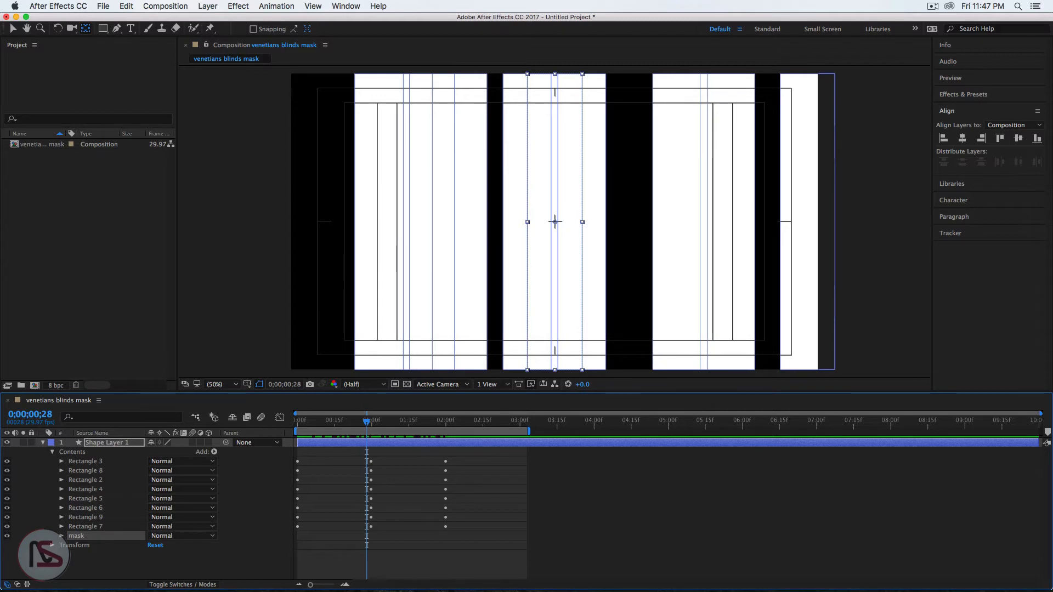
Change the mask rectangle's fill color to dark crimson, RGB 171, 7, 72, and collapse its properties.
click(61, 537)
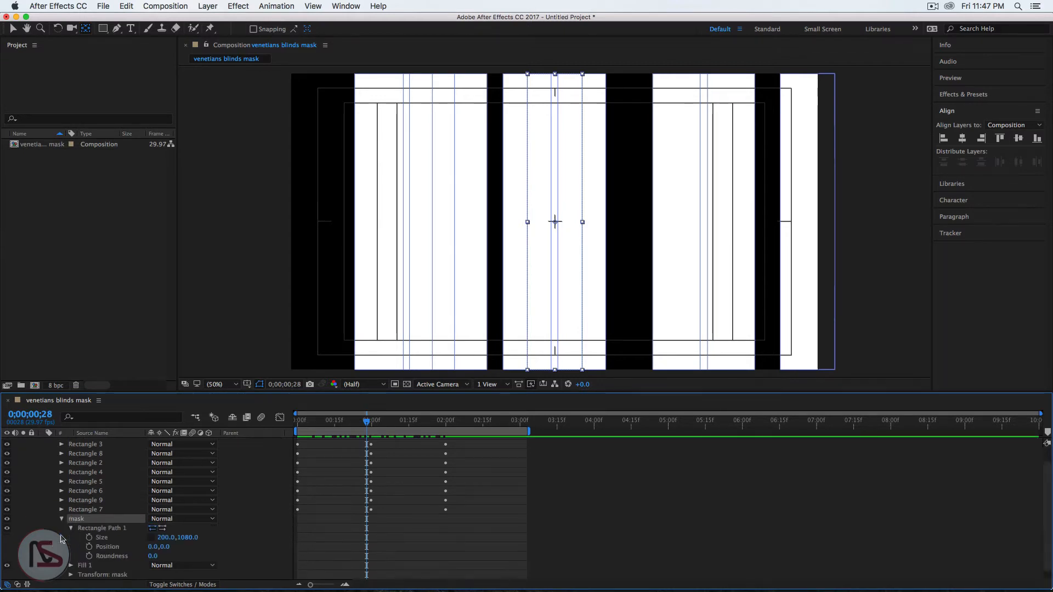
click(71, 528)
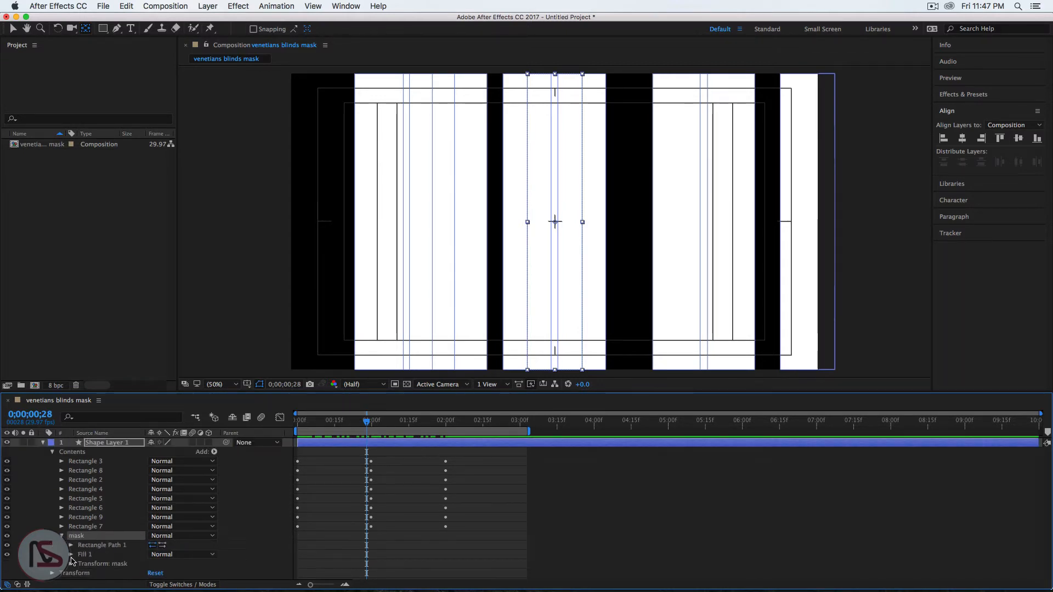
click(71, 538)
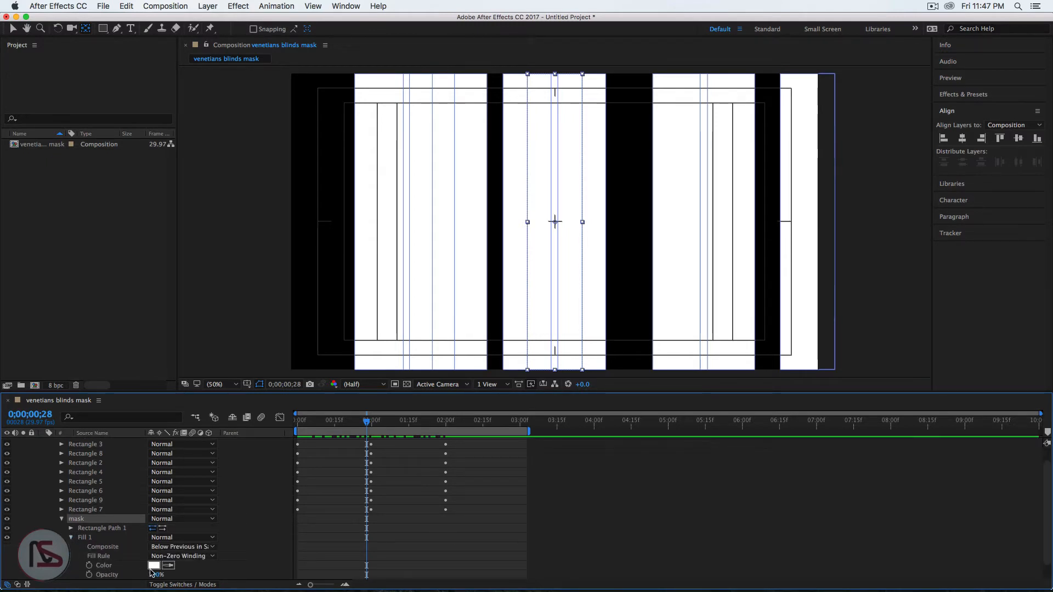
click(153, 567)
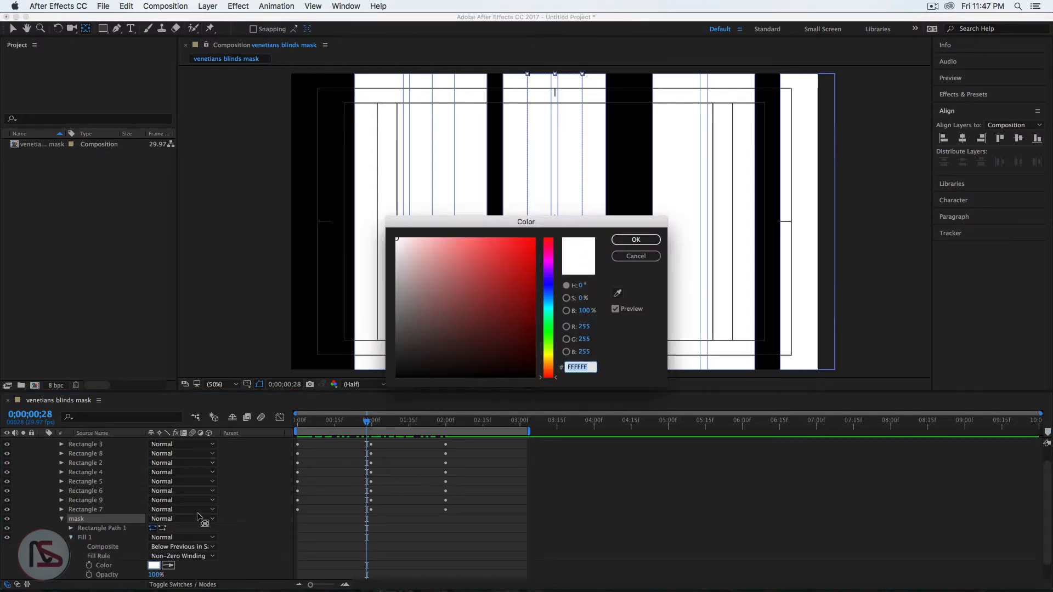
click(547, 264)
drag(548, 257, 549, 247)
click(529, 282)
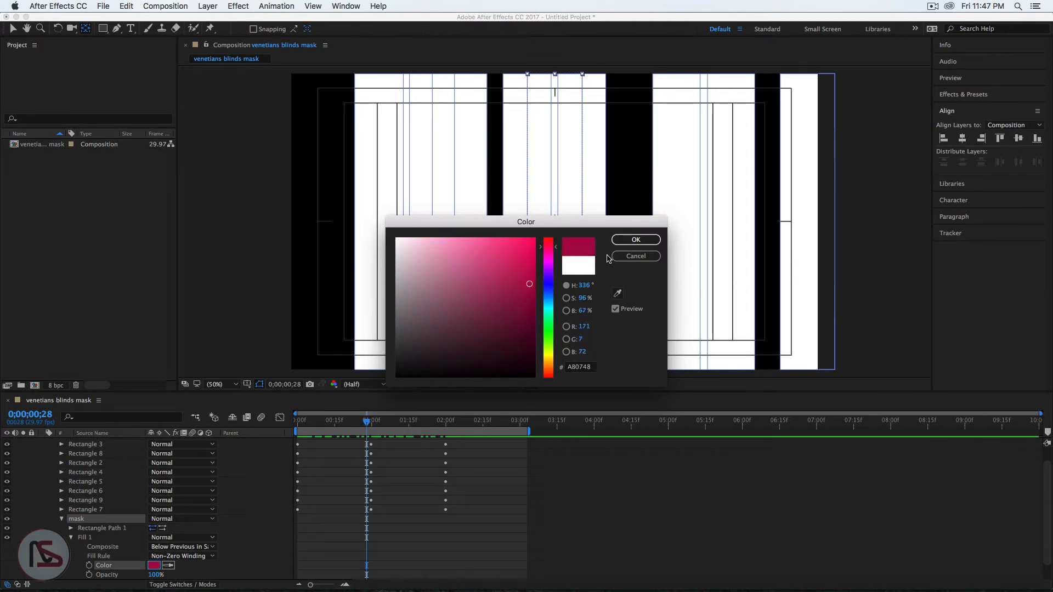
click(636, 239)
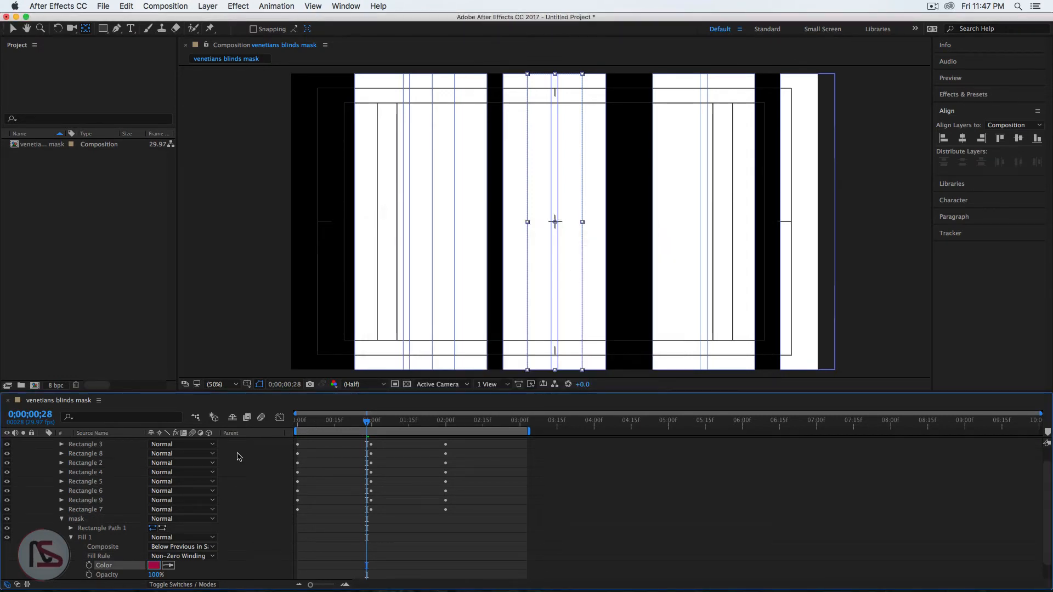
click(62, 519)
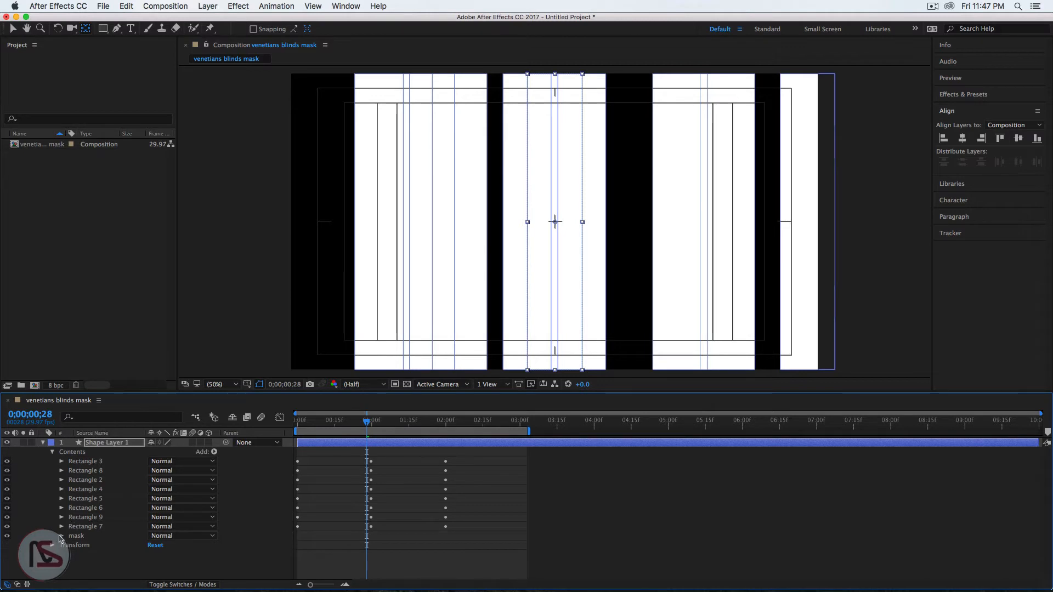
Keyframe the mask's Rectangle Path 1 Size at 0;00;00;00 with a width of 0, keeping the height at 1080.
click(60, 537)
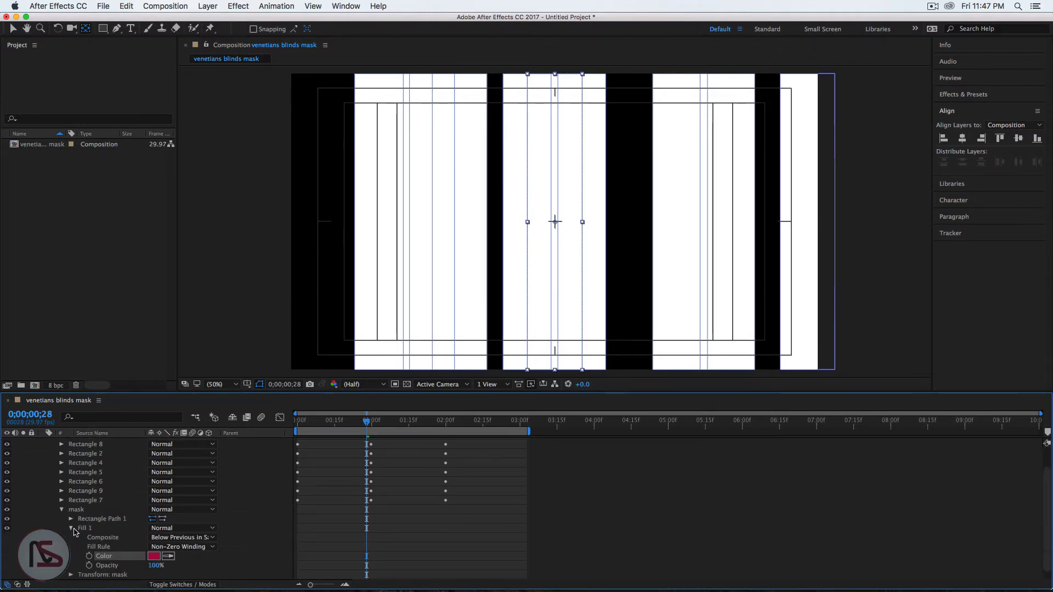
click(70, 529)
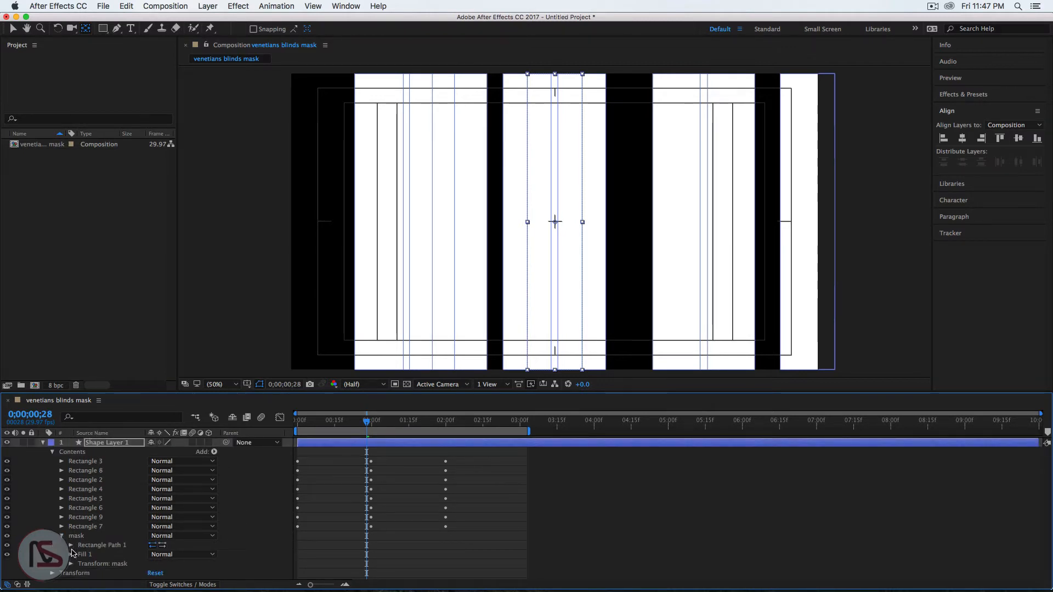
click(71, 546)
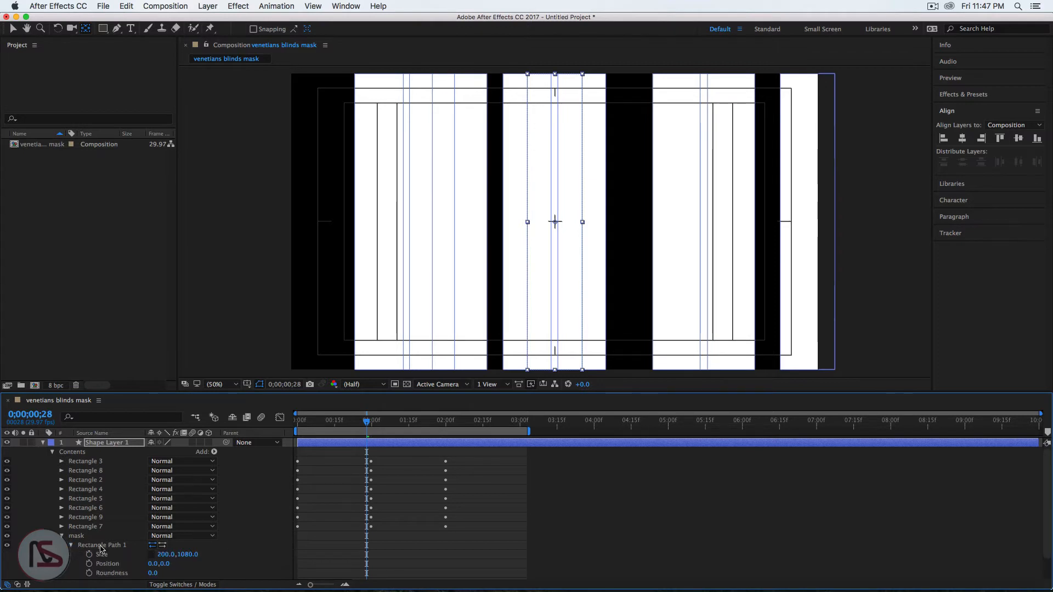
scroll(104, 544, down, 2)
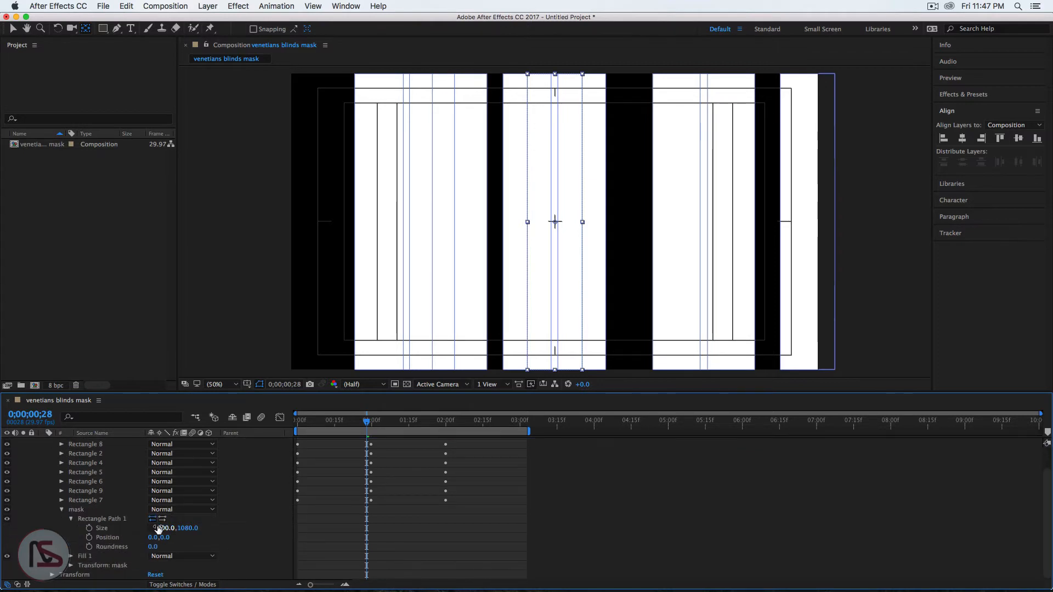
key(Home)
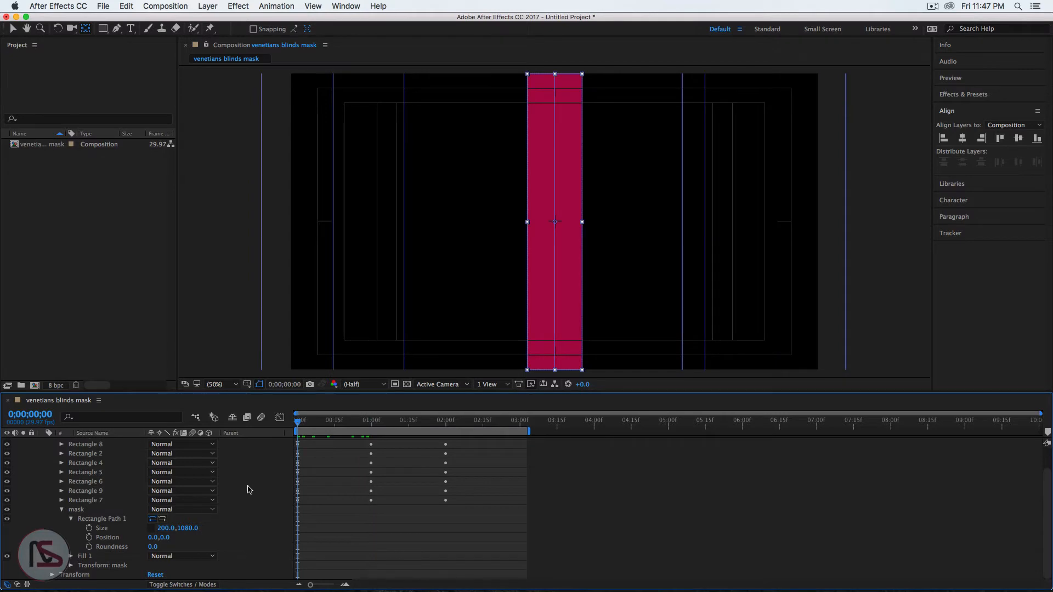
click(89, 528)
click(165, 529)
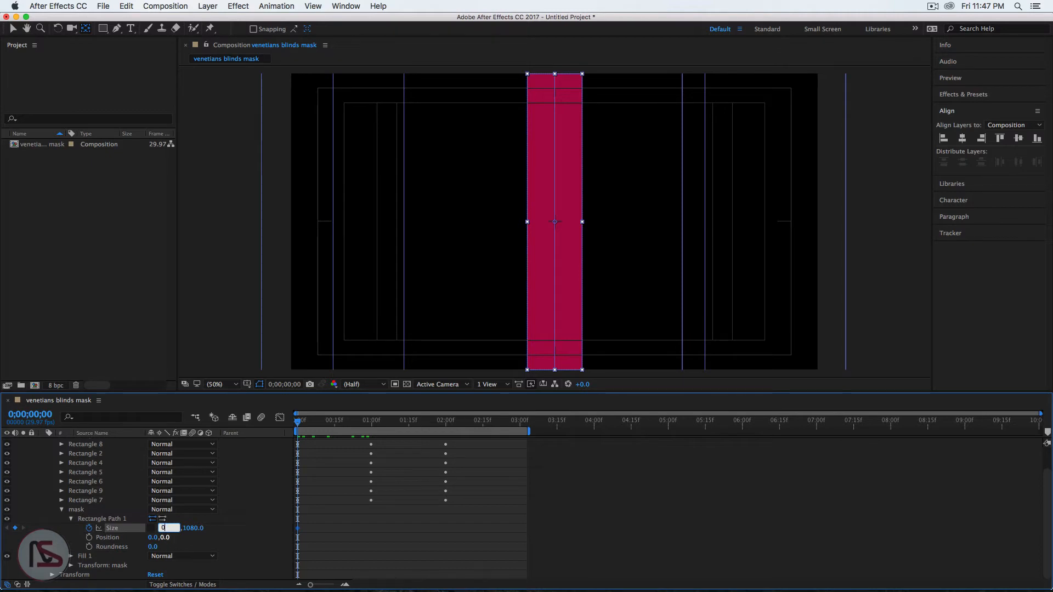
key(Return)
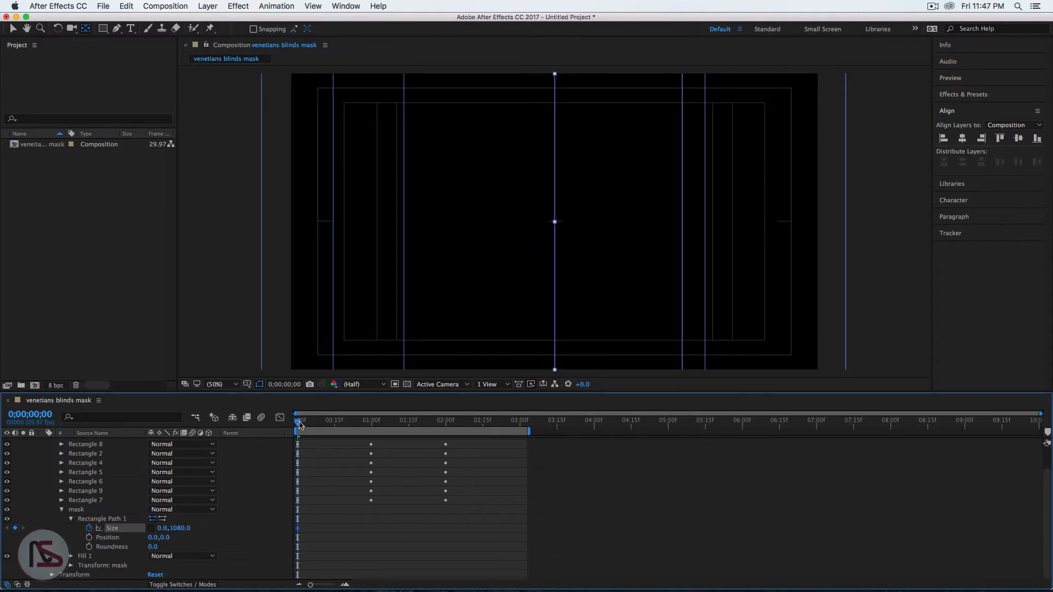
At 0;00;01;15, widen the mask's Rectangle Path 1 Size to 1941 so it covers the full composition.
drag(300, 425, 352, 425)
click(34, 415)
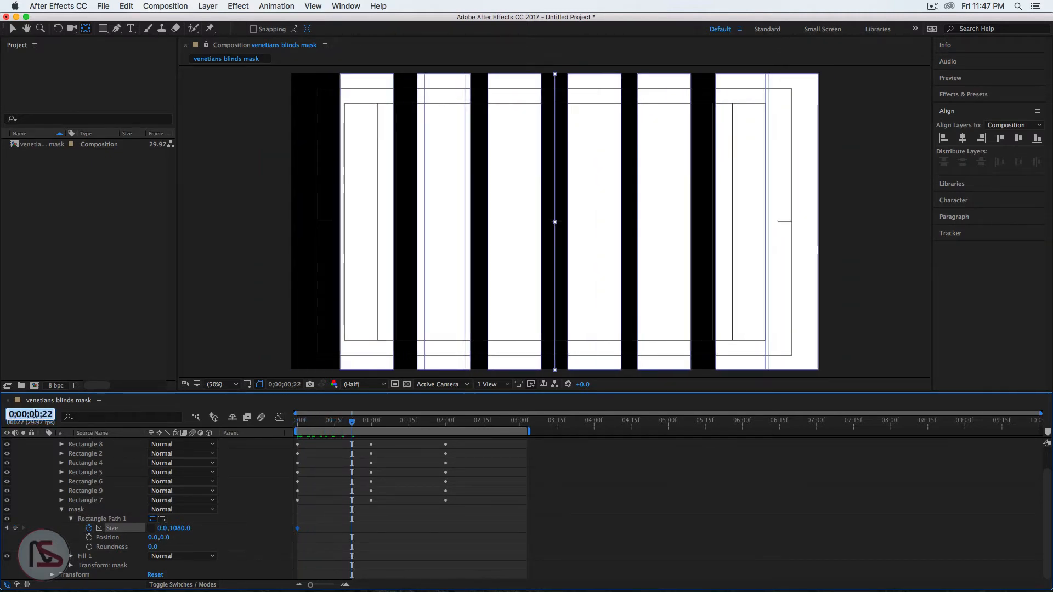
text(1;15)
key(Return)
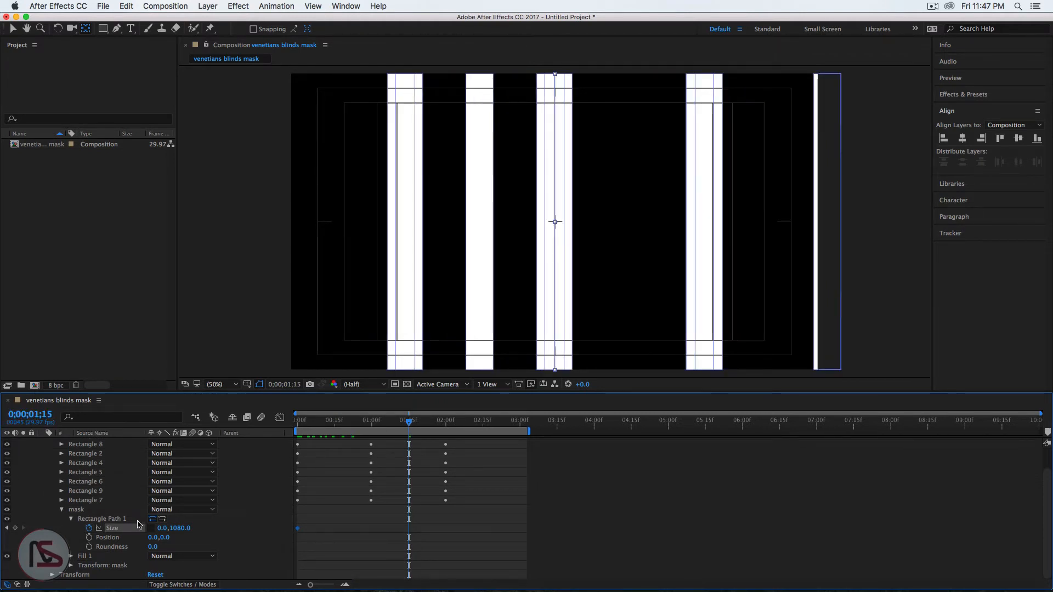
drag(158, 530, 408, 510)
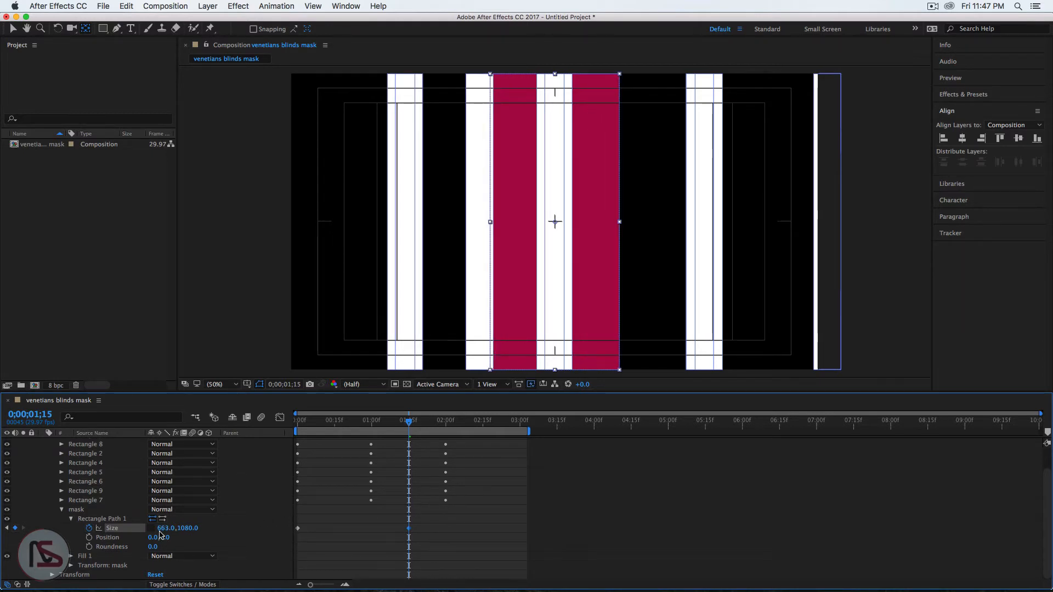
drag(159, 532, 336, 519)
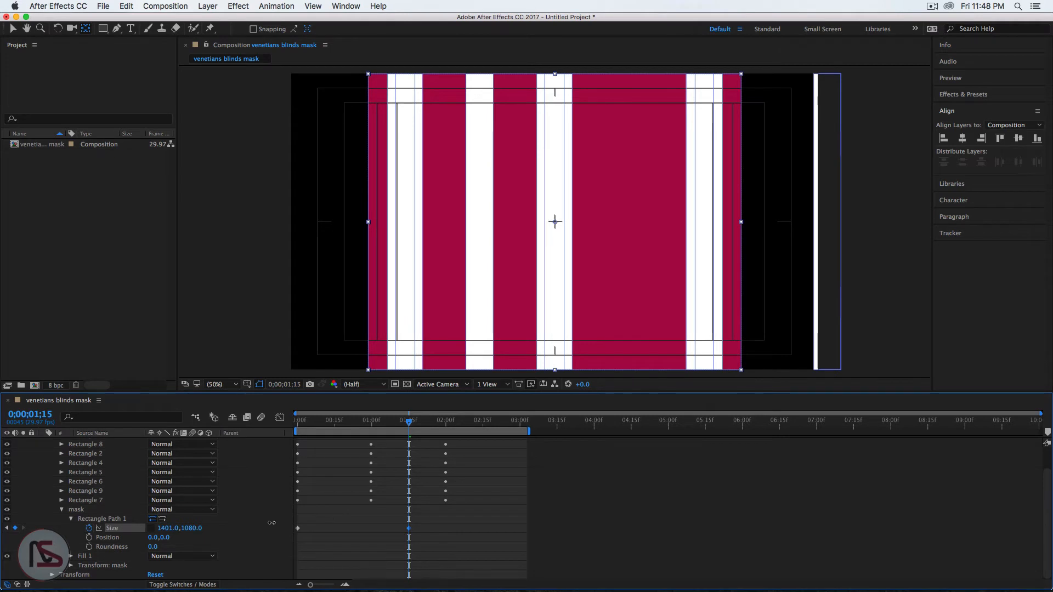
drag(271, 522, 208, 522)
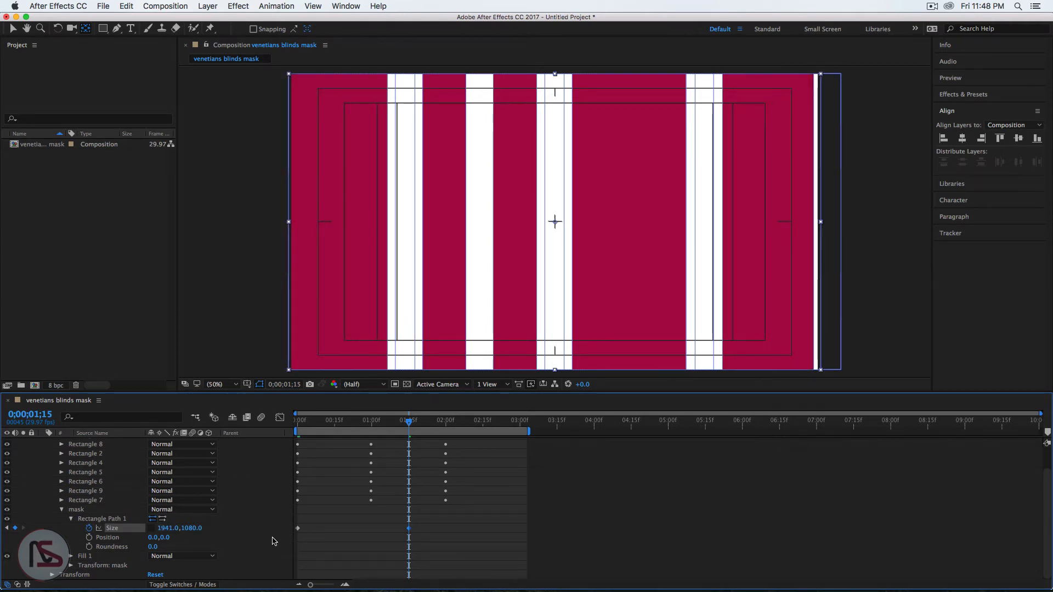
Ease the mask's two Size keyframes, reshape their speed graph to peak early, then collapse Shape Layer 1 and close the Graph Editor.
drag(450, 545, 281, 521)
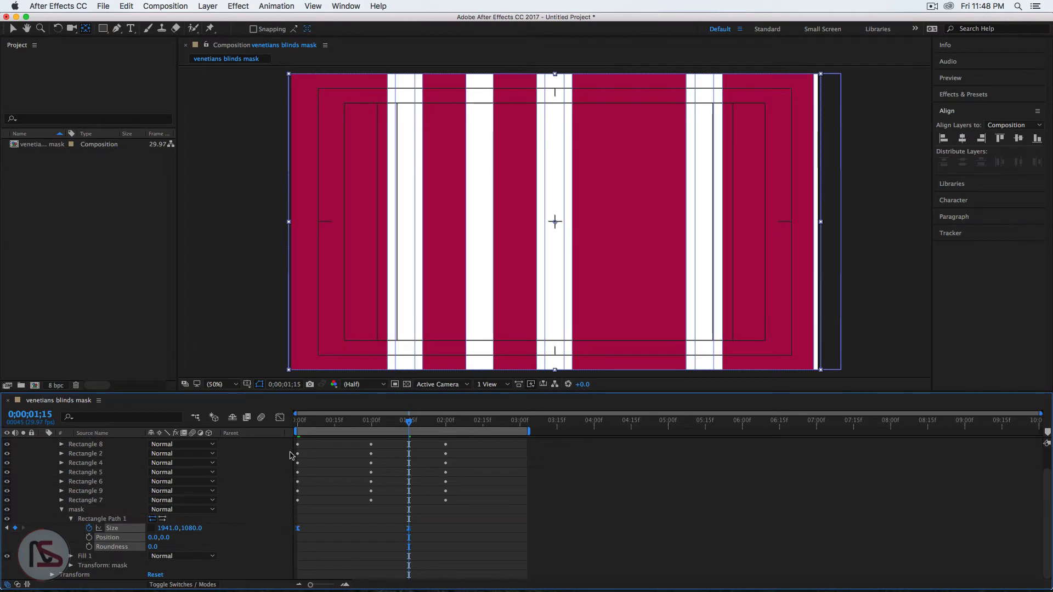
click(280, 417)
drag(381, 534, 324, 555)
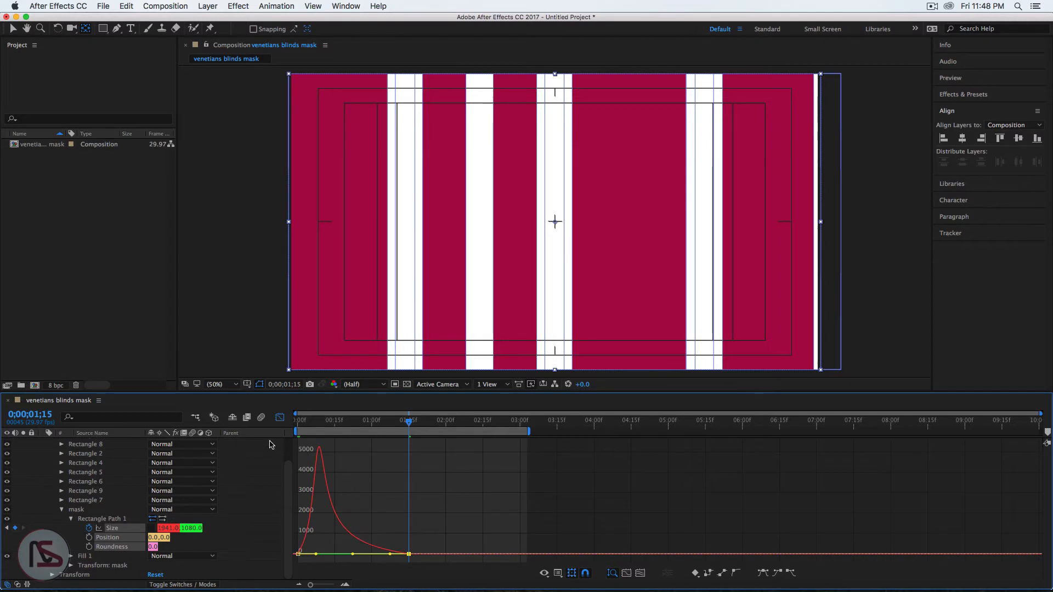
click(62, 510)
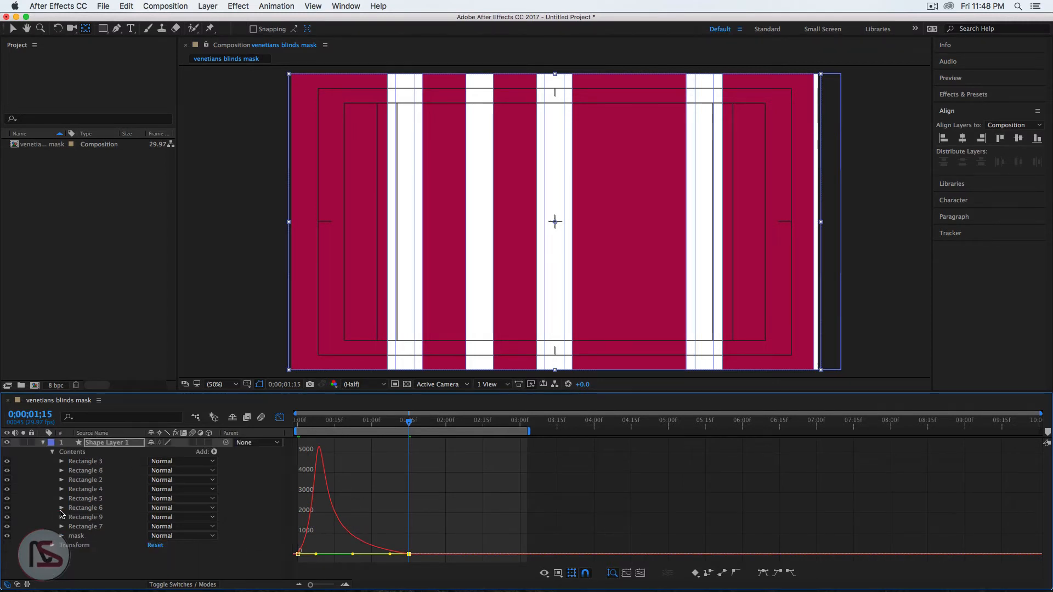
click(106, 565)
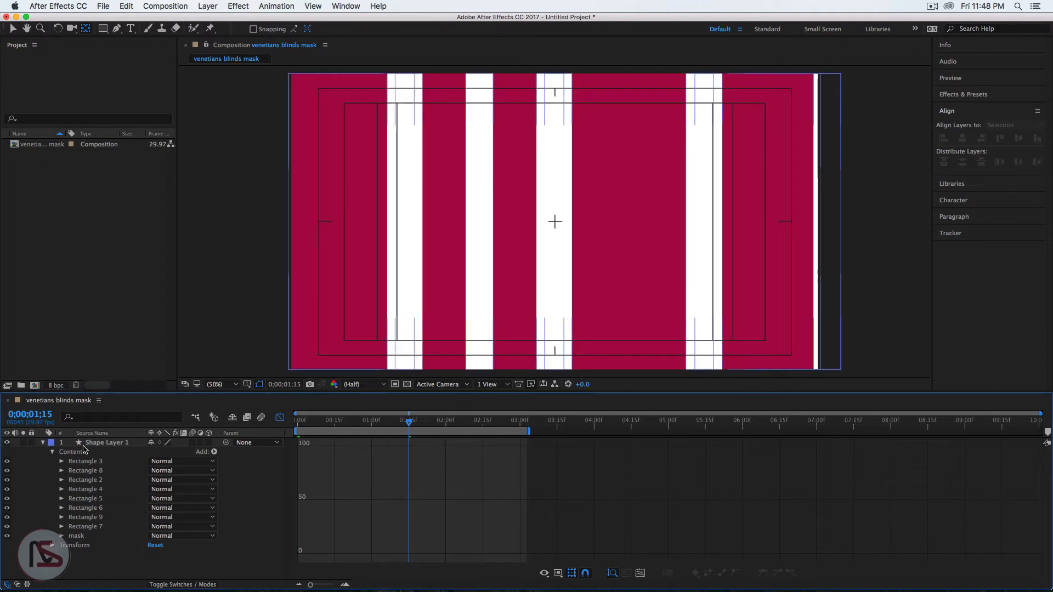
click(42, 443)
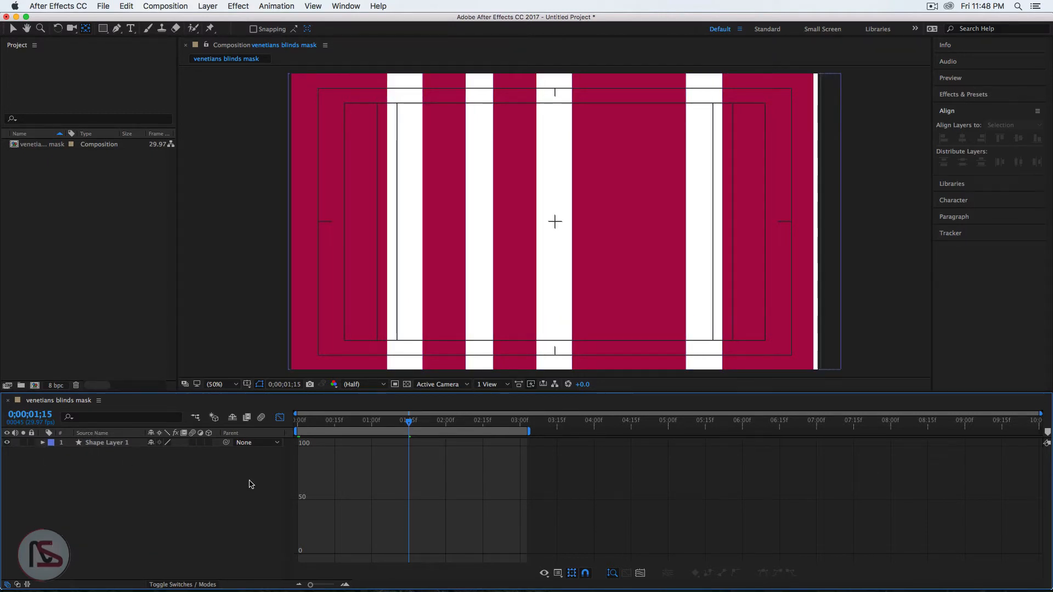
click(279, 417)
Preview the blinds animation, then expand Shape Layer 1 and check the rectangles against the mask at 0;00;00;22.
key(space)
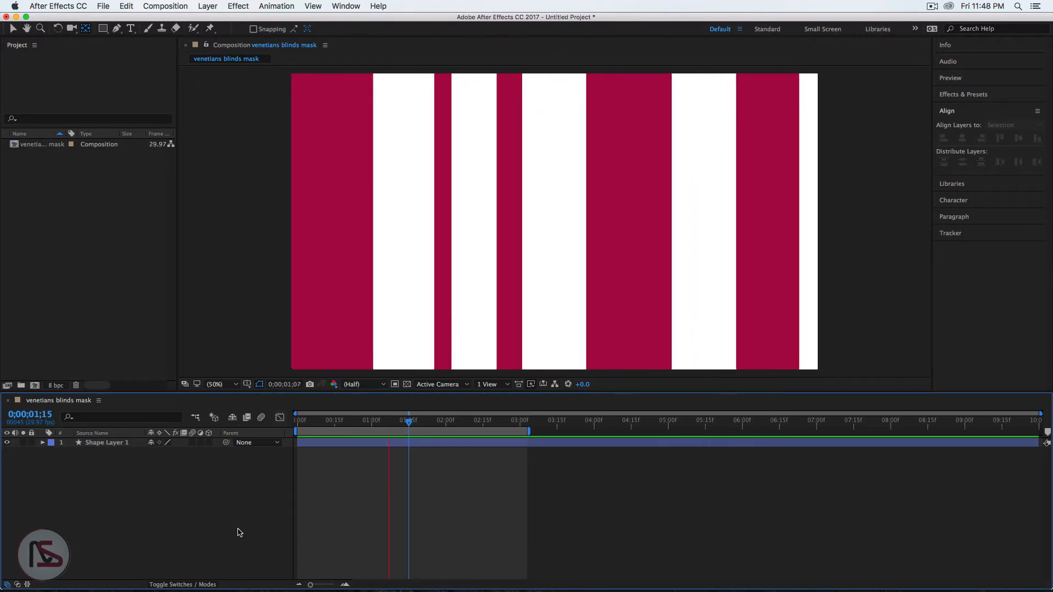
key(space)
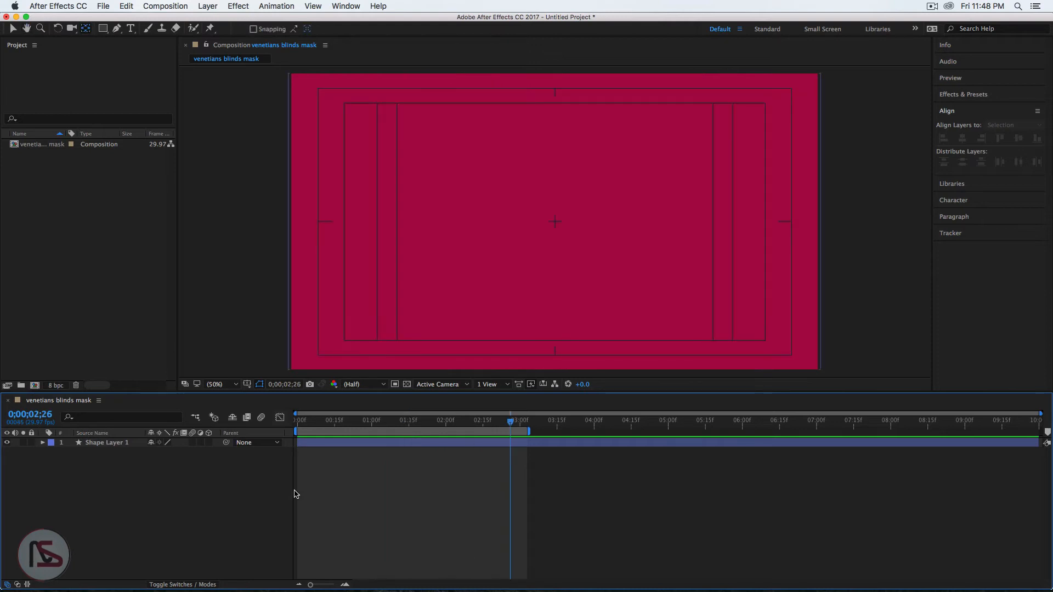
click(94, 446)
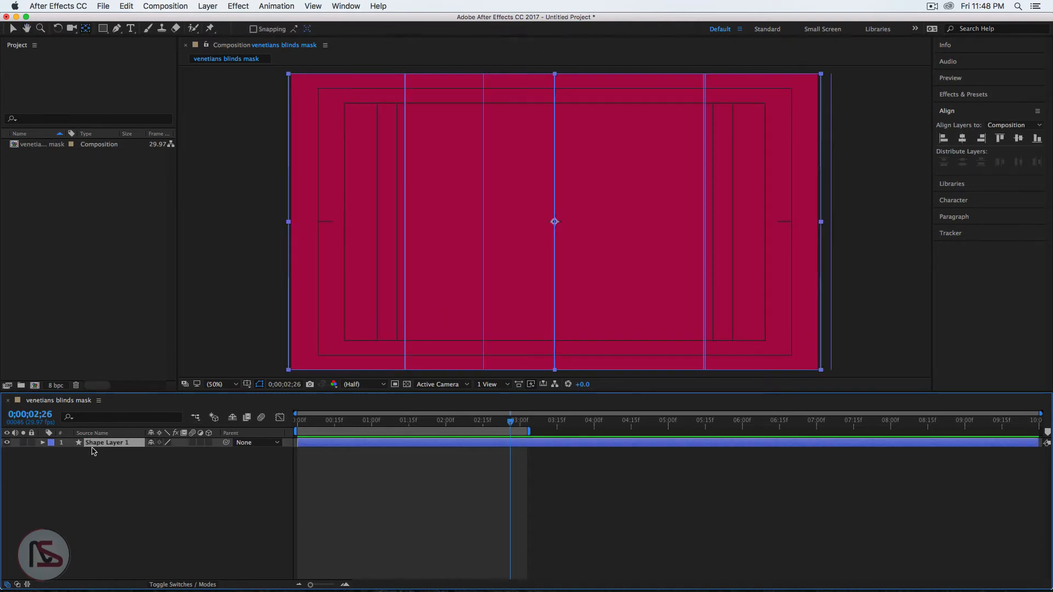
click(43, 444)
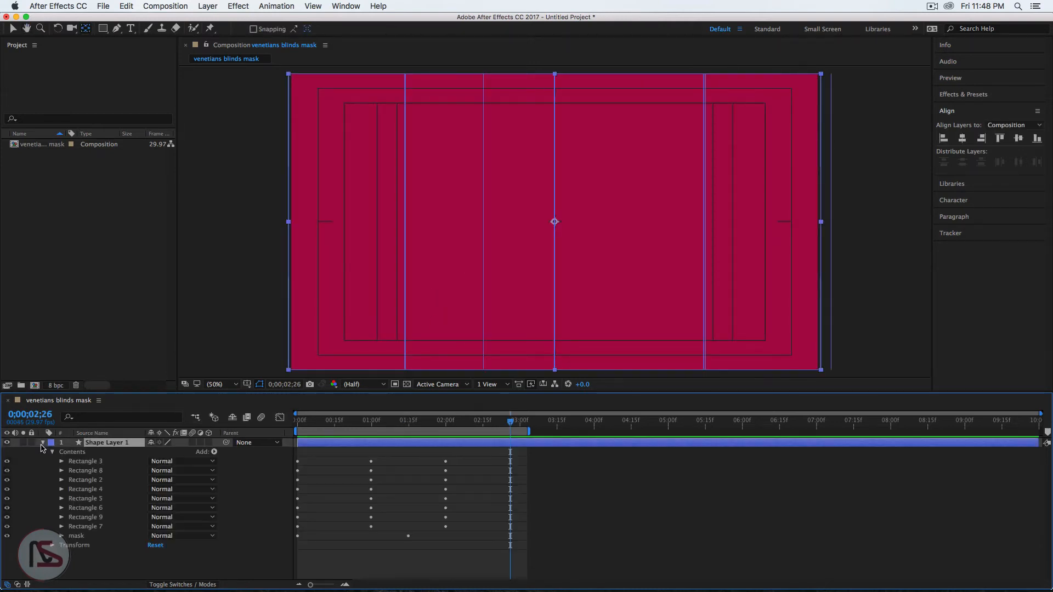
click(89, 480)
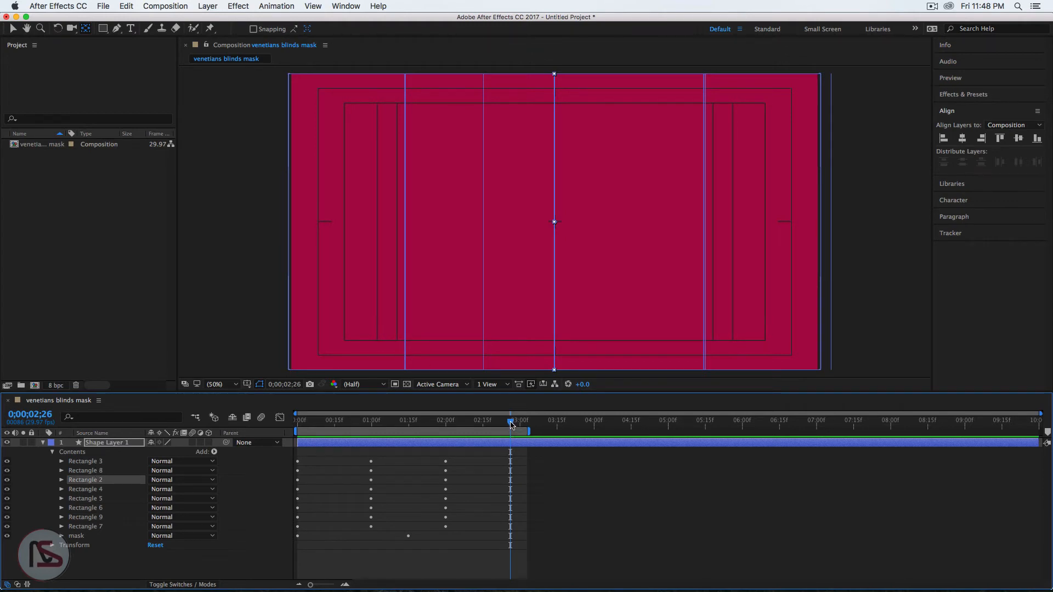
drag(511, 424, 352, 455)
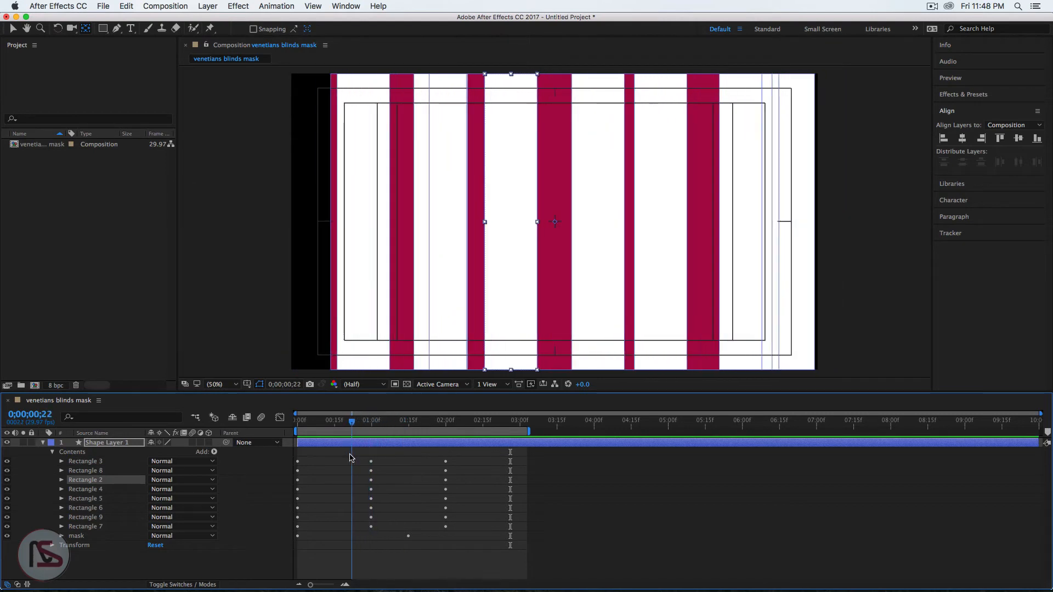
Collapse Shape Layer 1, select it, and bring up the list of available panels.
click(43, 442)
click(107, 442)
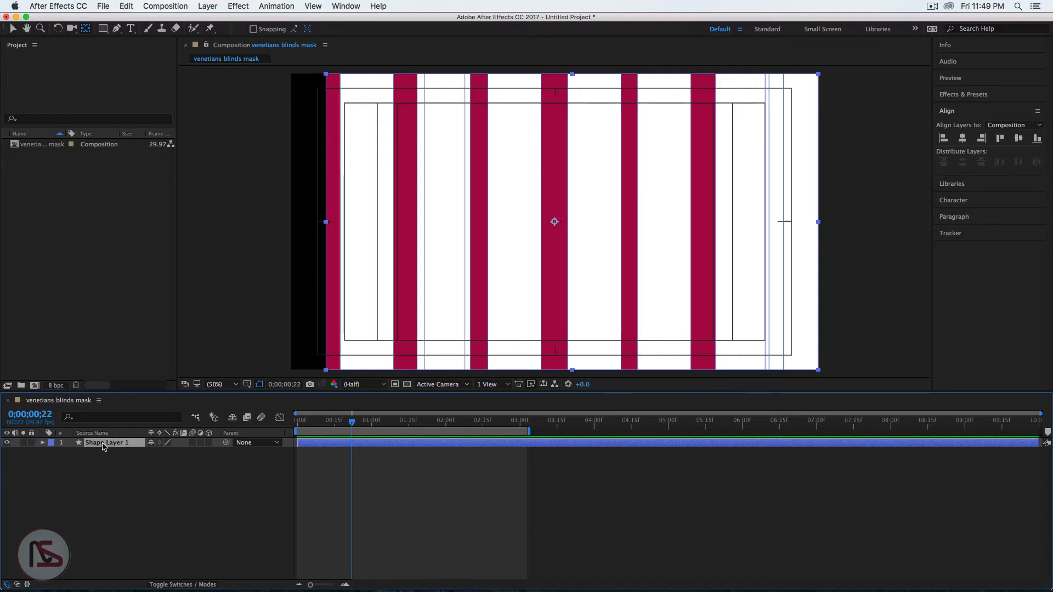
click(346, 7)
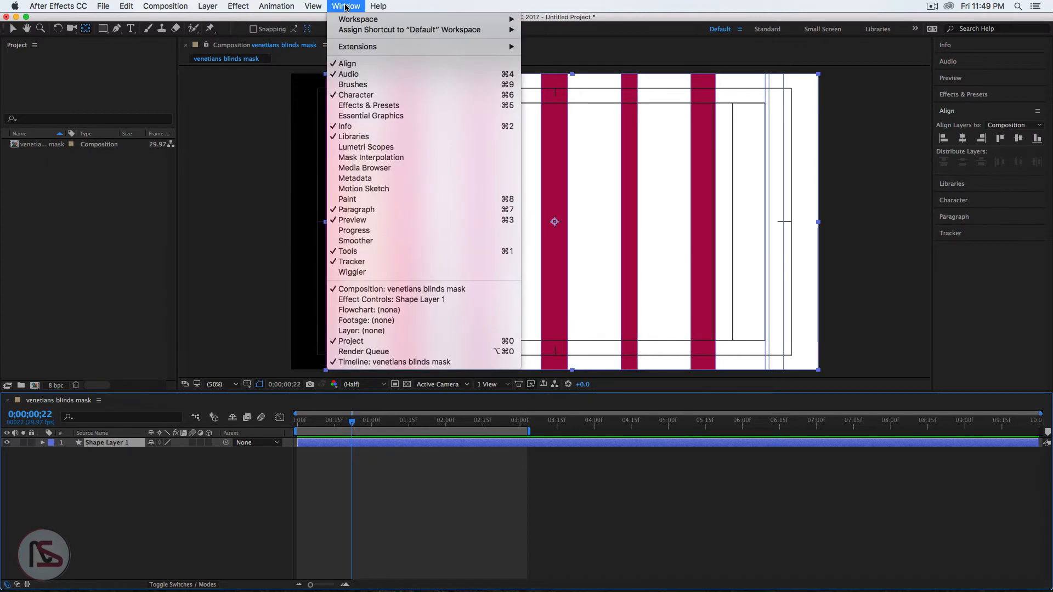
Show the Essential Graphics workspace area and set its master composition to venetians blinds mask.
click(397, 118)
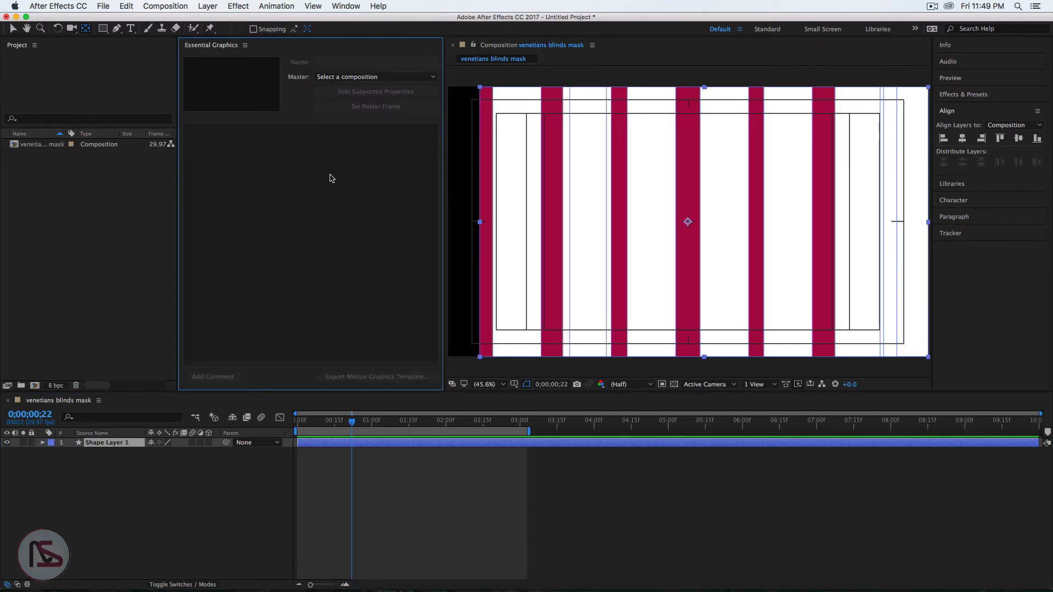
click(336, 79)
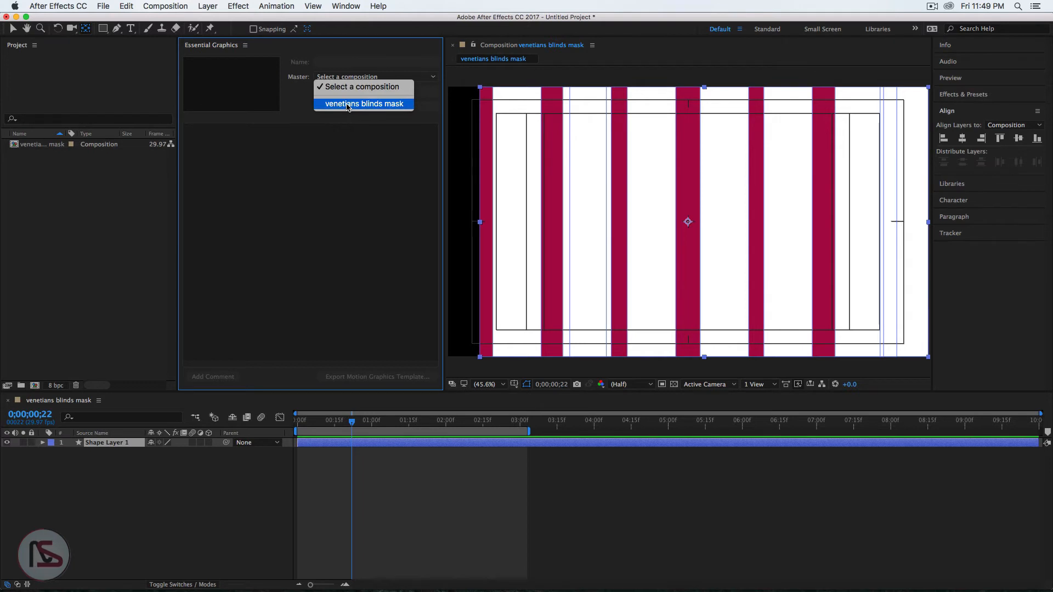
click(347, 104)
Name the motion graphics template "[AE] Venetians Blinds mask" and set its poster frame from the current frame.
click(331, 61)
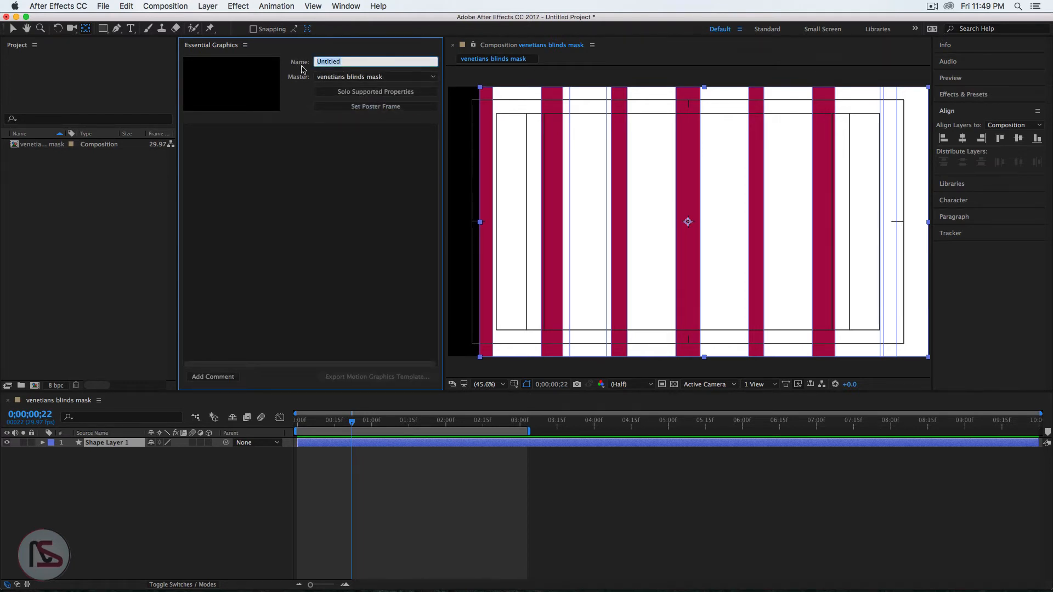
key(BackSpace)
text([AE] Venetians Blinds mask)
click(381, 108)
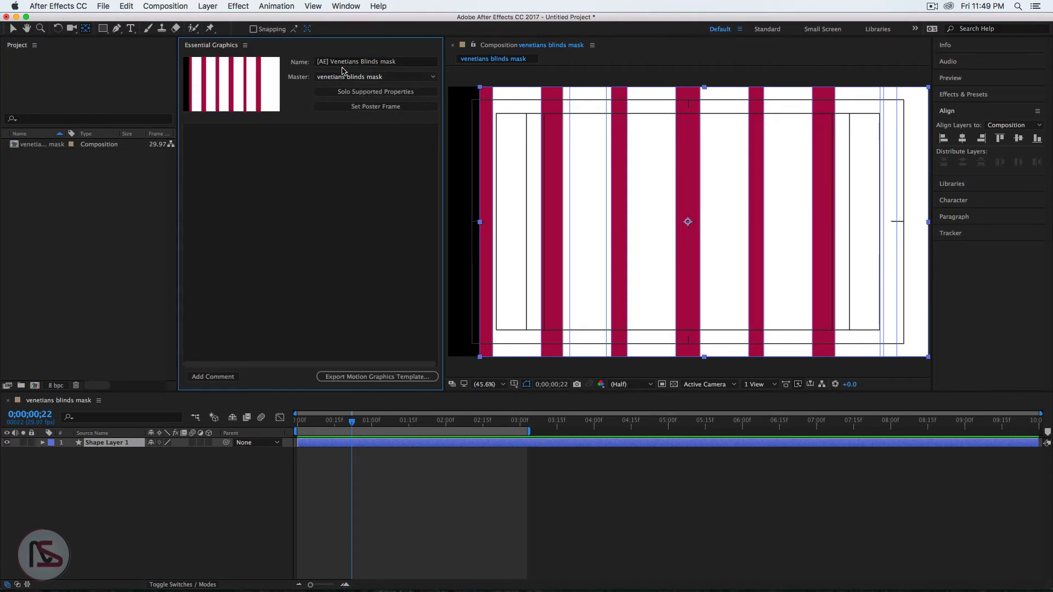
Add the Fill 1 Color and Opacity properties of Rectangle 7 in Shape Layer 1 to the Essential Graphics controls.
click(43, 443)
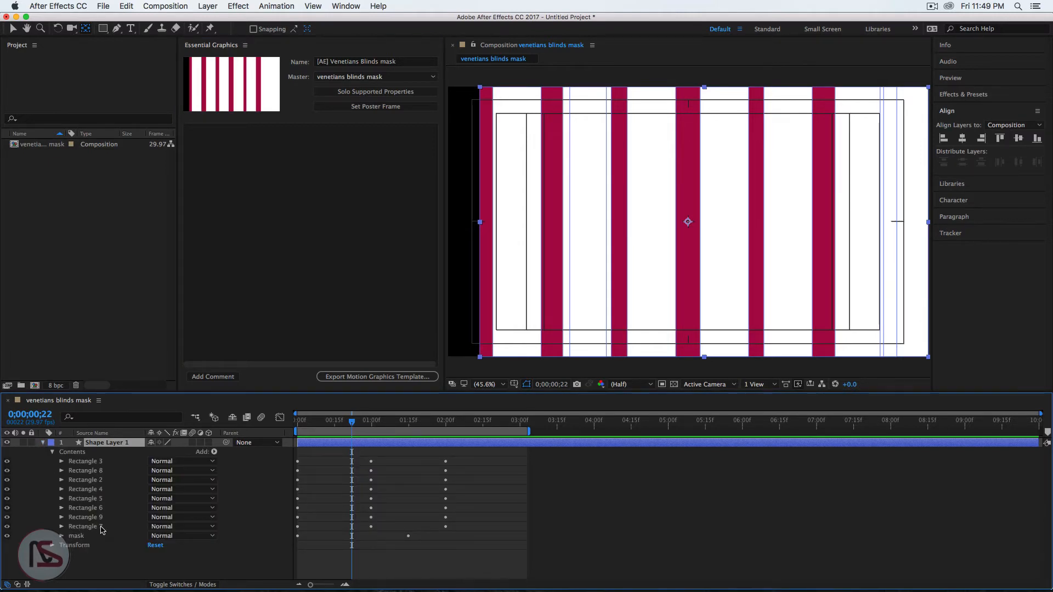
click(62, 526)
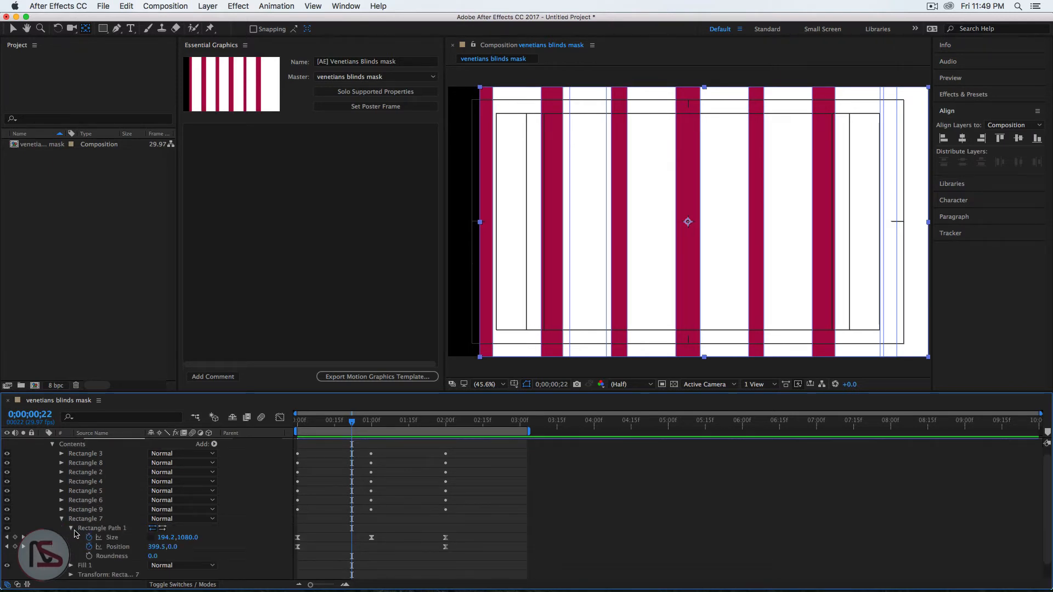
click(69, 529)
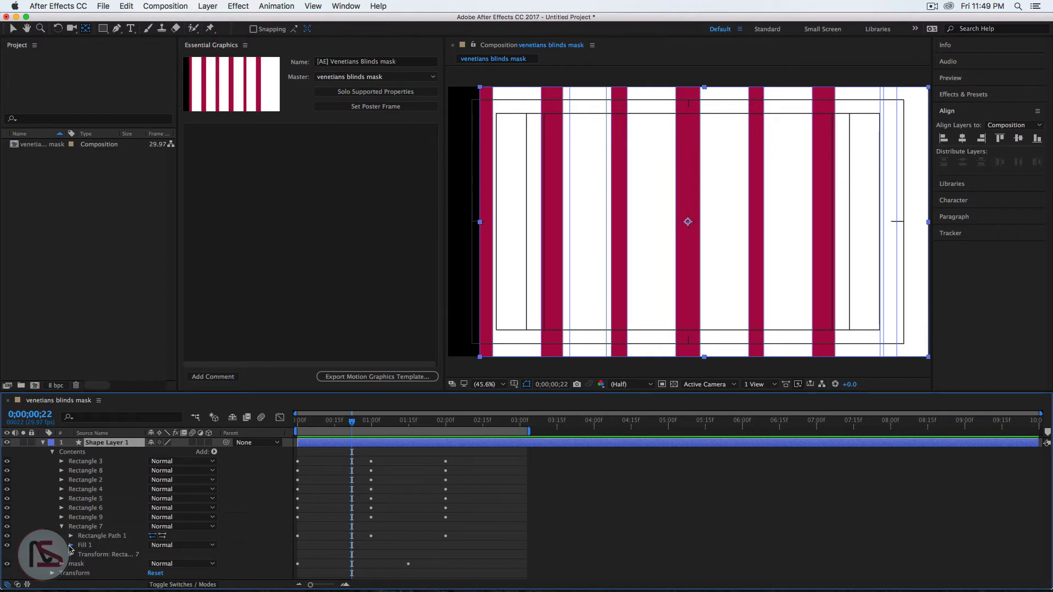
click(71, 538)
scroll(126, 528, down, 1)
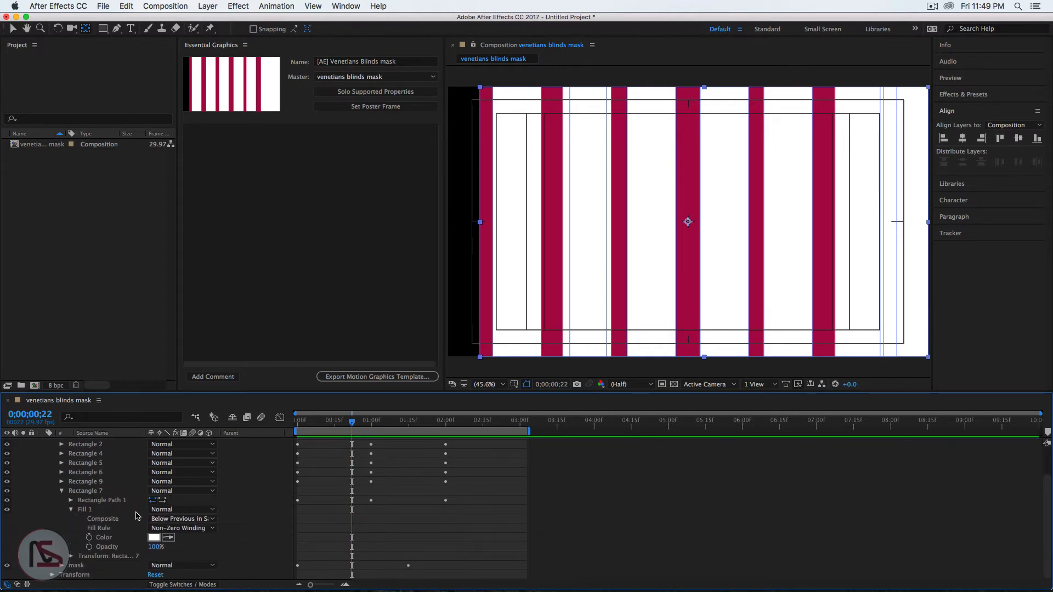
click(107, 538)
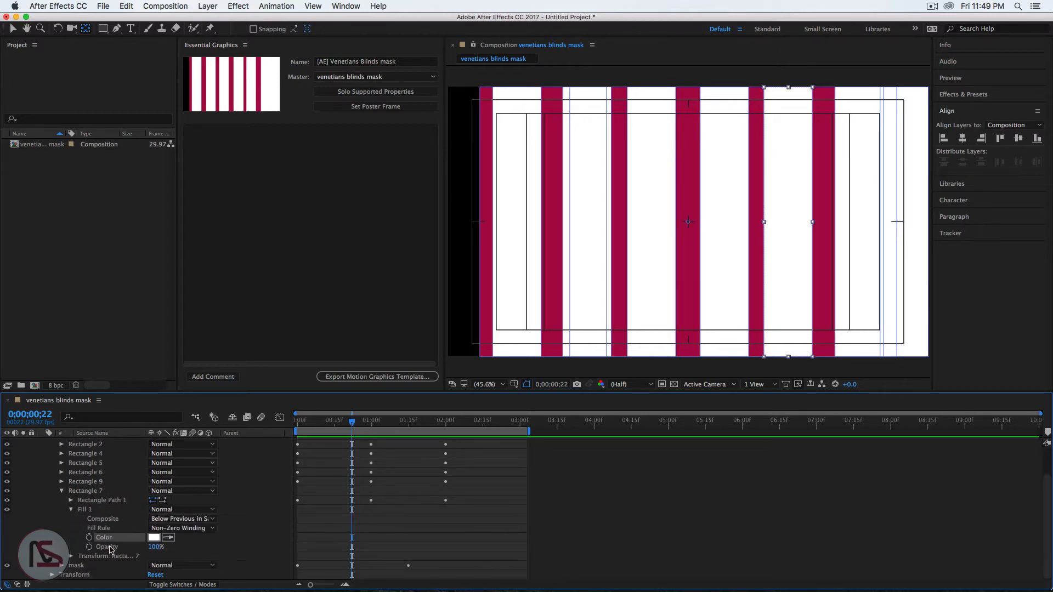
shift+click(112, 547)
drag(125, 529, 269, 219)
click(62, 492)
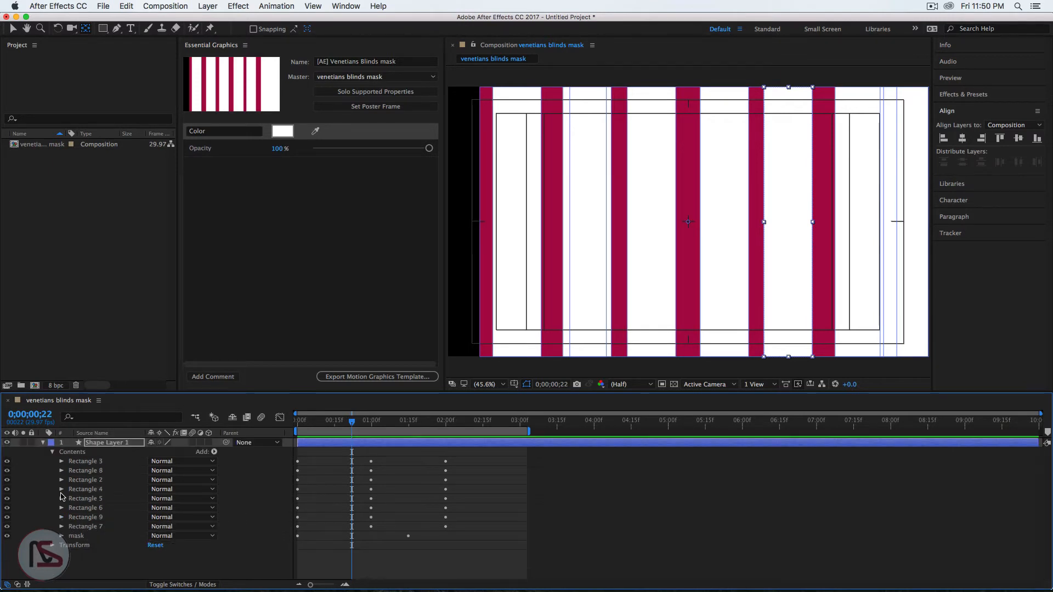
Add Rectangle 9's Fill 1 Color and Opacity properties to the Essential Graphics controls.
click(62, 518)
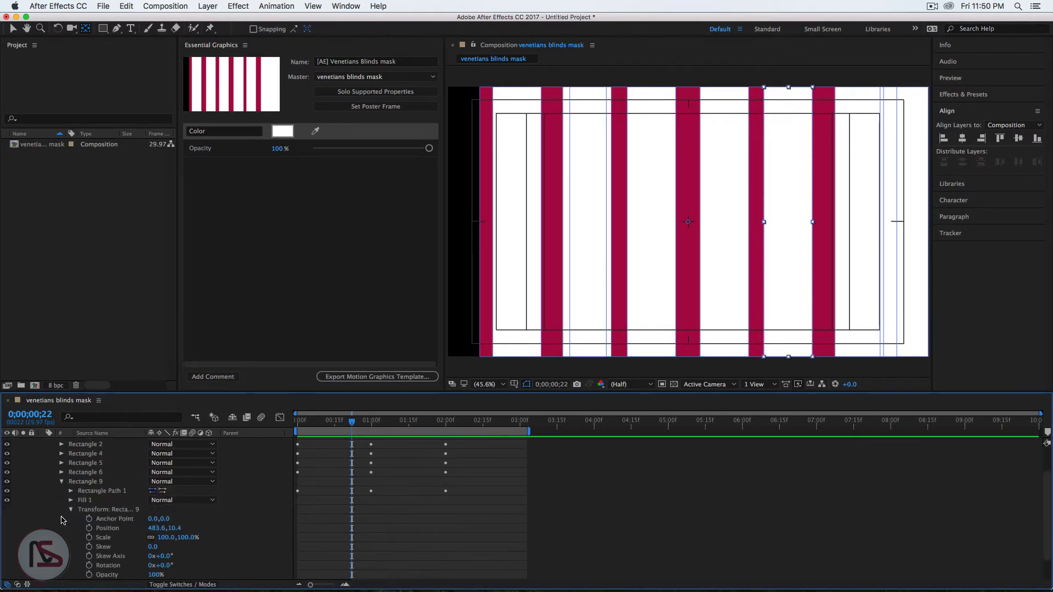
click(70, 511)
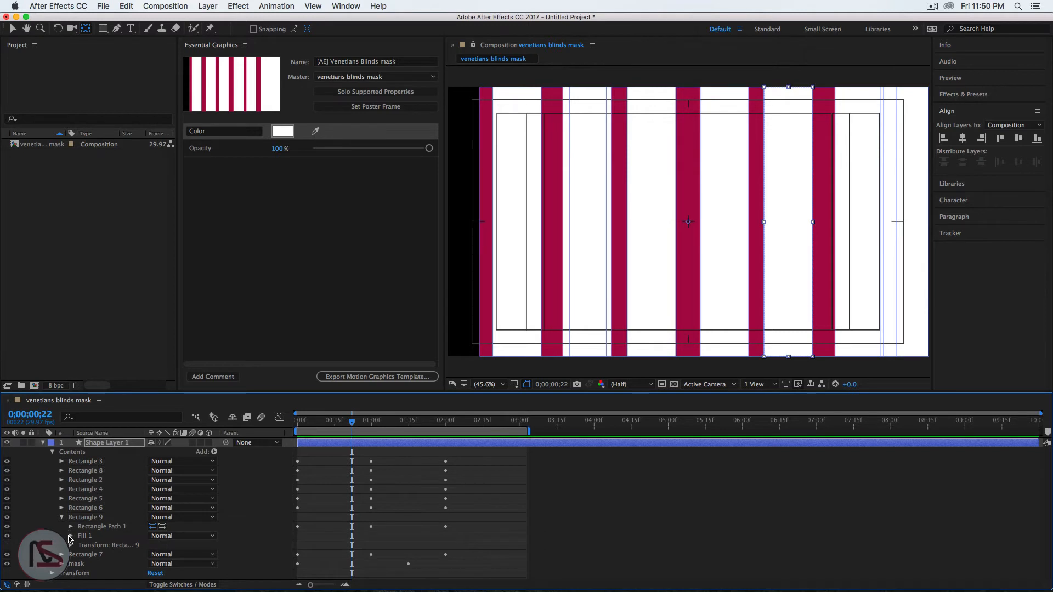
click(70, 536)
click(101, 565)
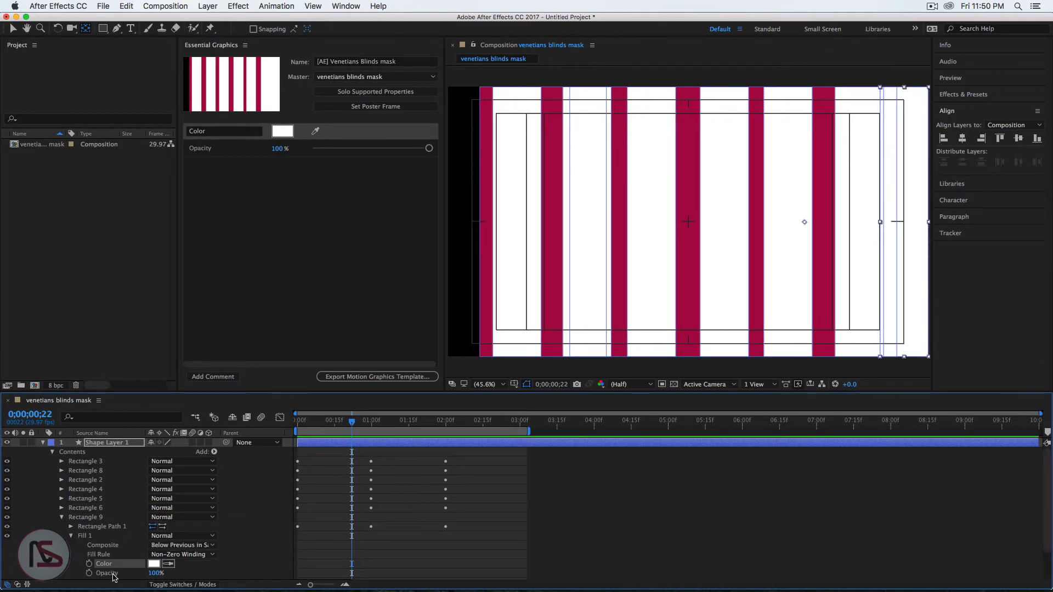
shift+click(113, 574)
drag(108, 574, 235, 257)
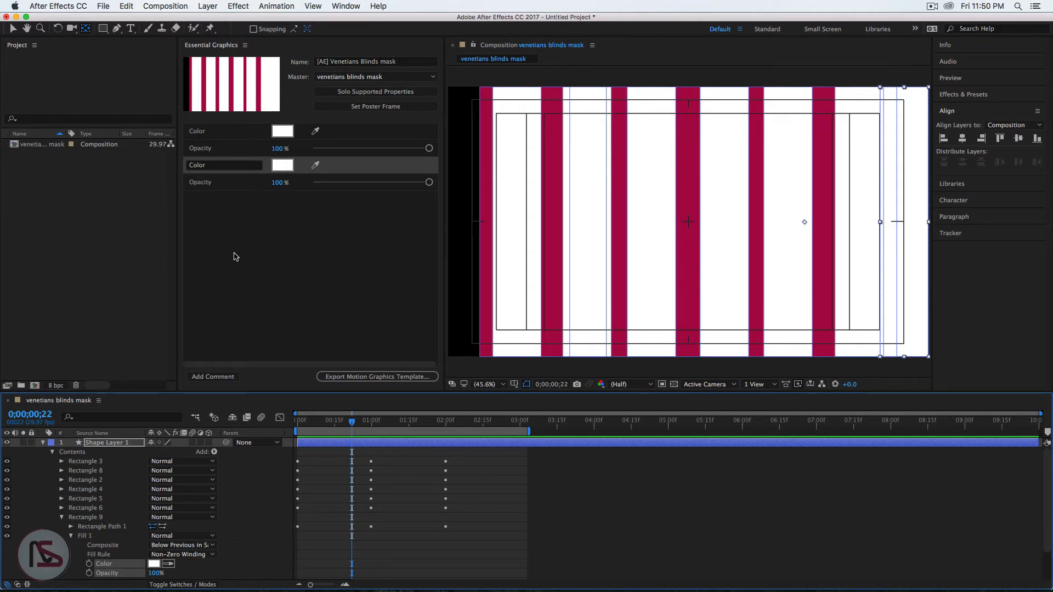
click(62, 518)
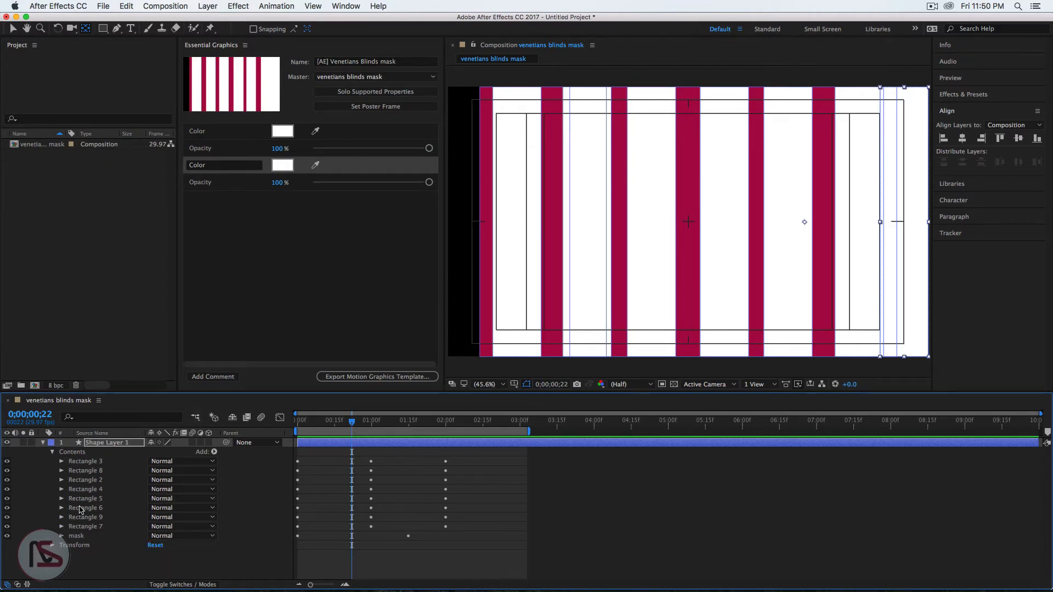
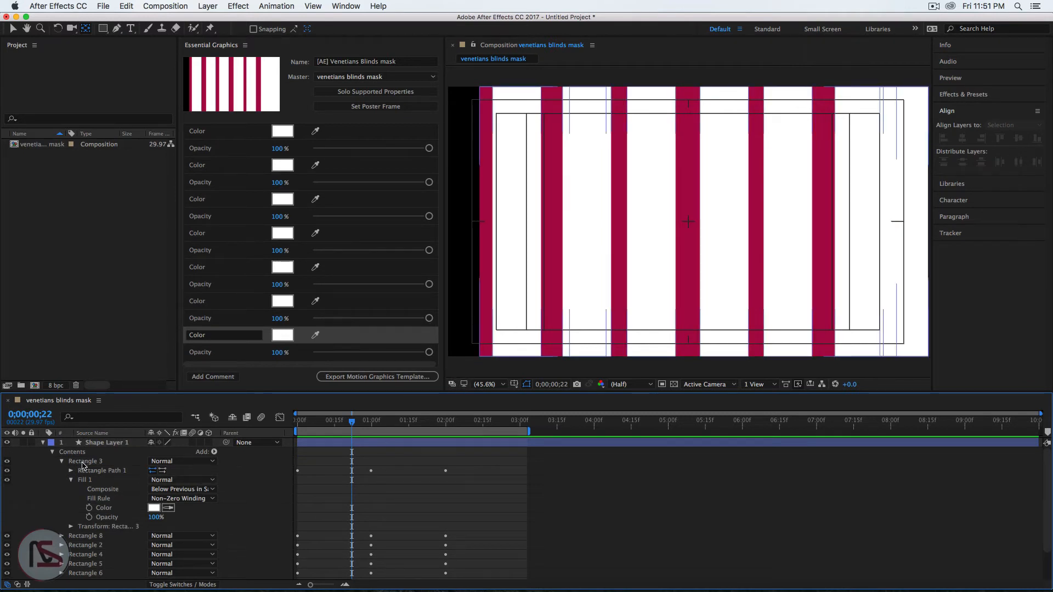
Add the Fill 1 Color and Opacity properties of the mask shape to the end of the Essential Graphics controls.
click(119, 444)
click(61, 462)
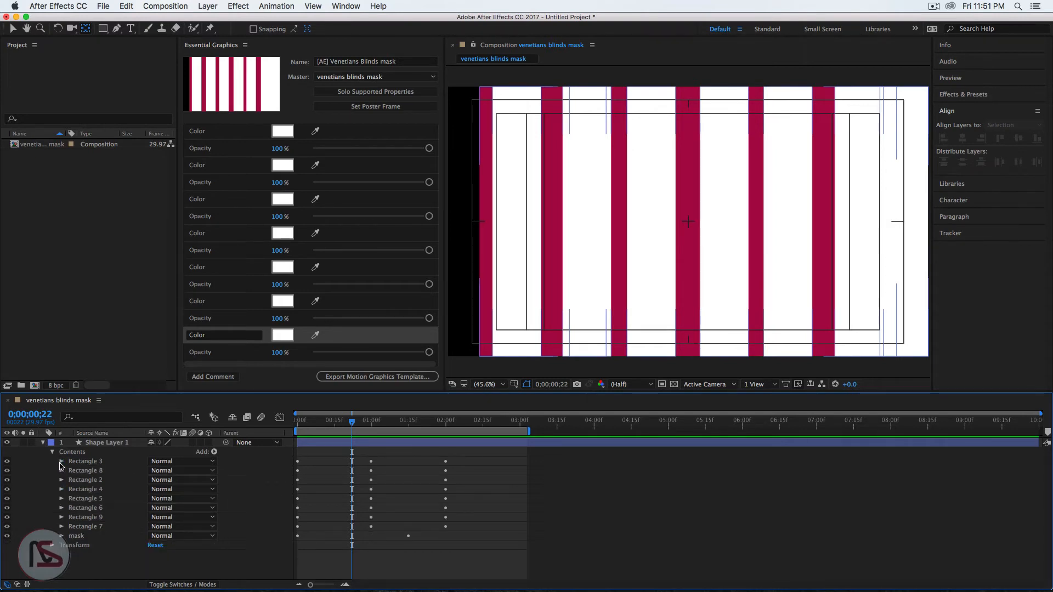
click(61, 537)
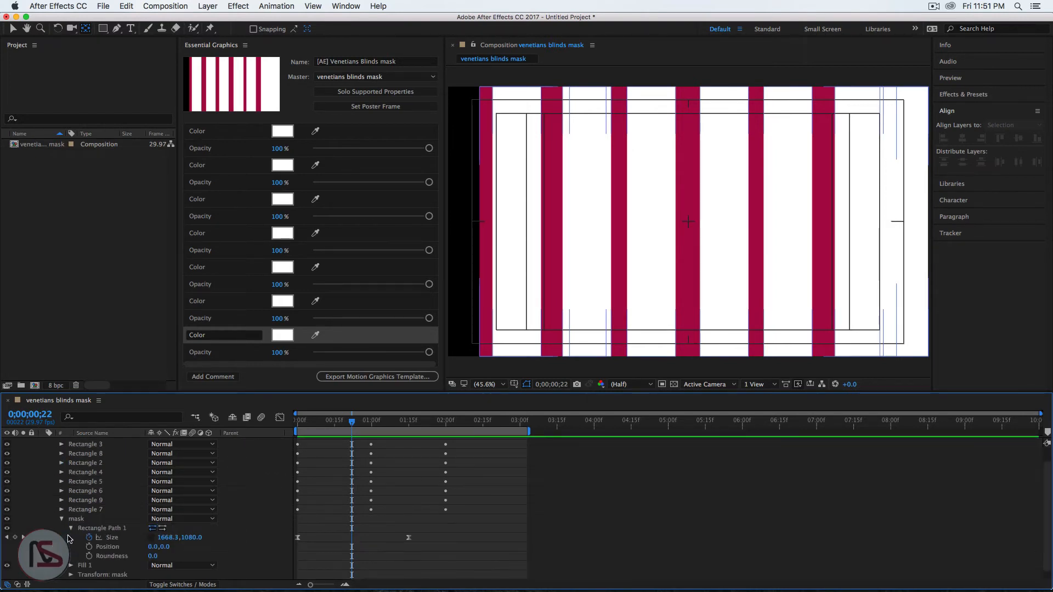
click(71, 528)
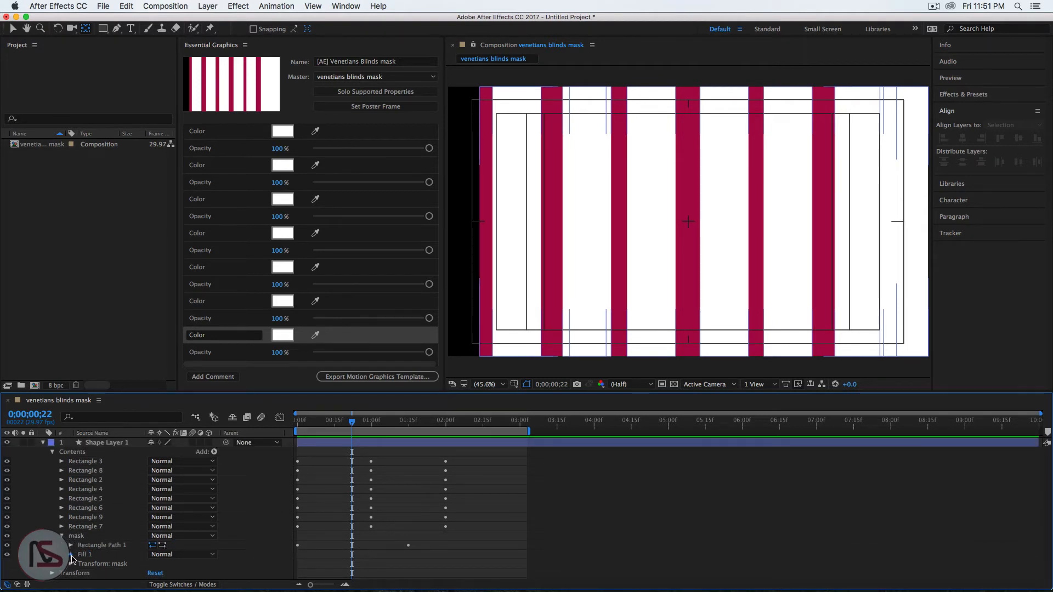
click(72, 555)
click(104, 566)
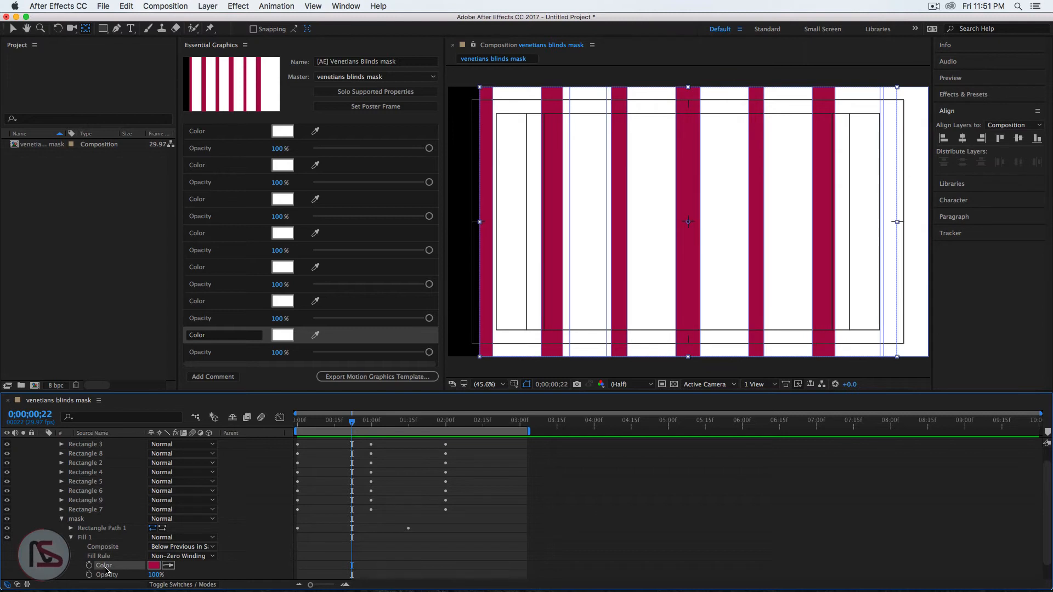
shift+click(110, 575)
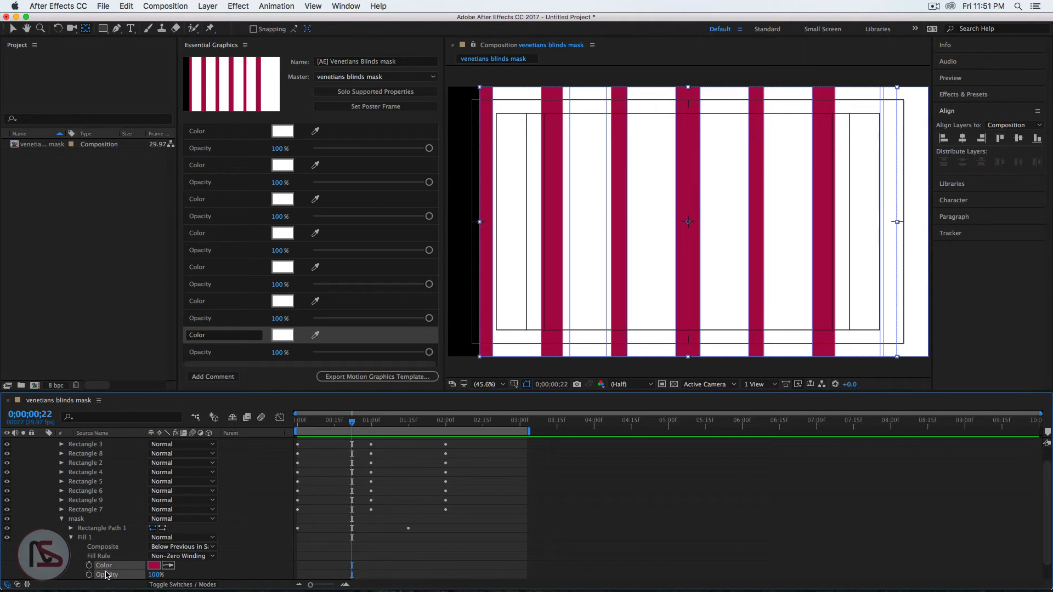
drag(109, 576, 213, 363)
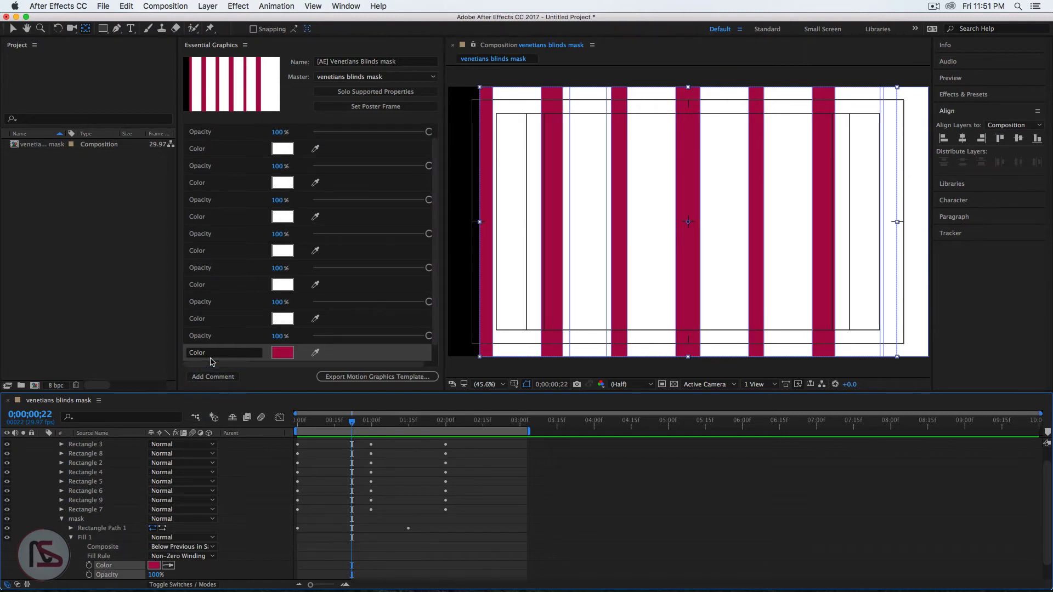
drag(437, 314, 437, 348)
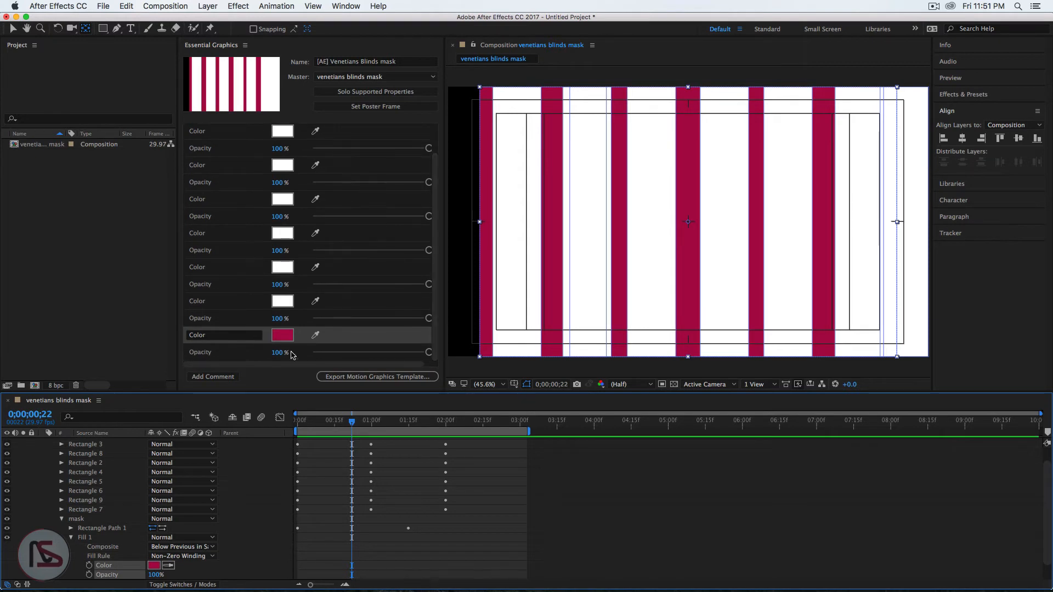
Rename the mask shape's two template controls to "BG Color" and "BG Opacity".
click(191, 336)
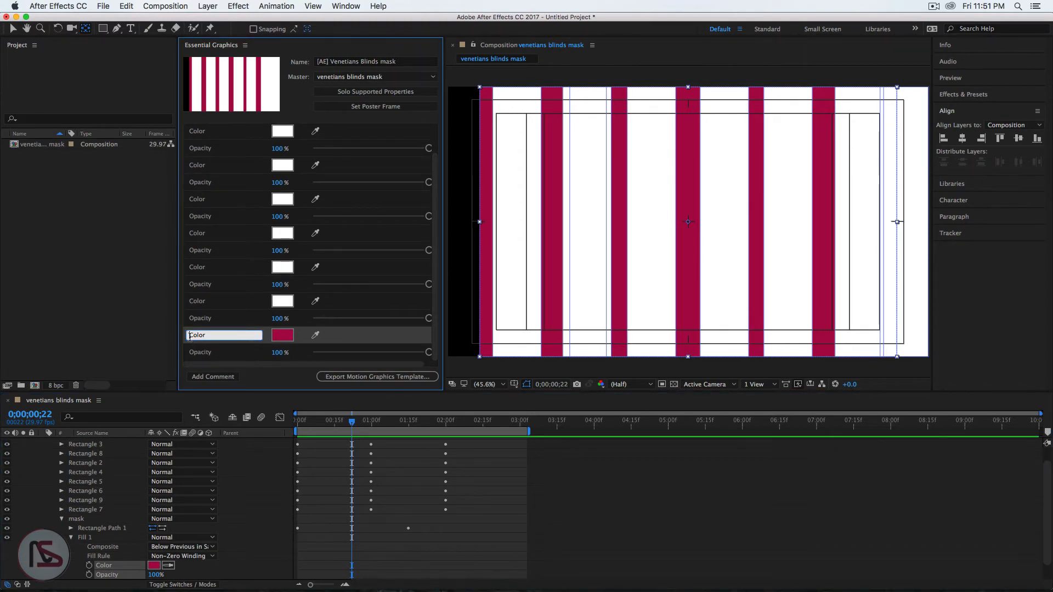
text(BG)
click(189, 354)
text(BG)
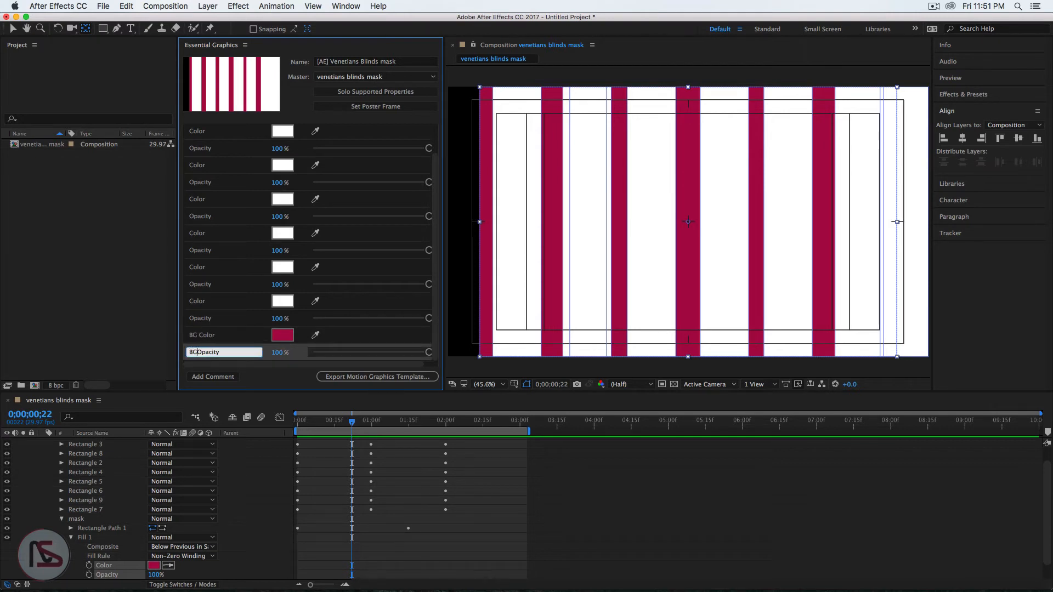
click(276, 385)
Save the project as "tuts projec" in the scripts folder.
key(super+s)
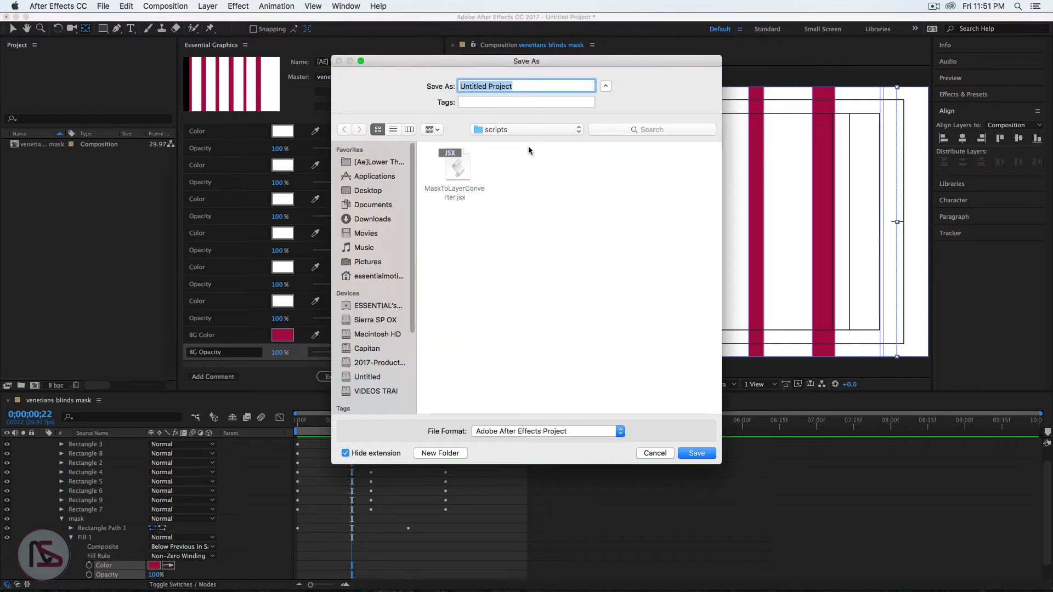
text(tuts pro)
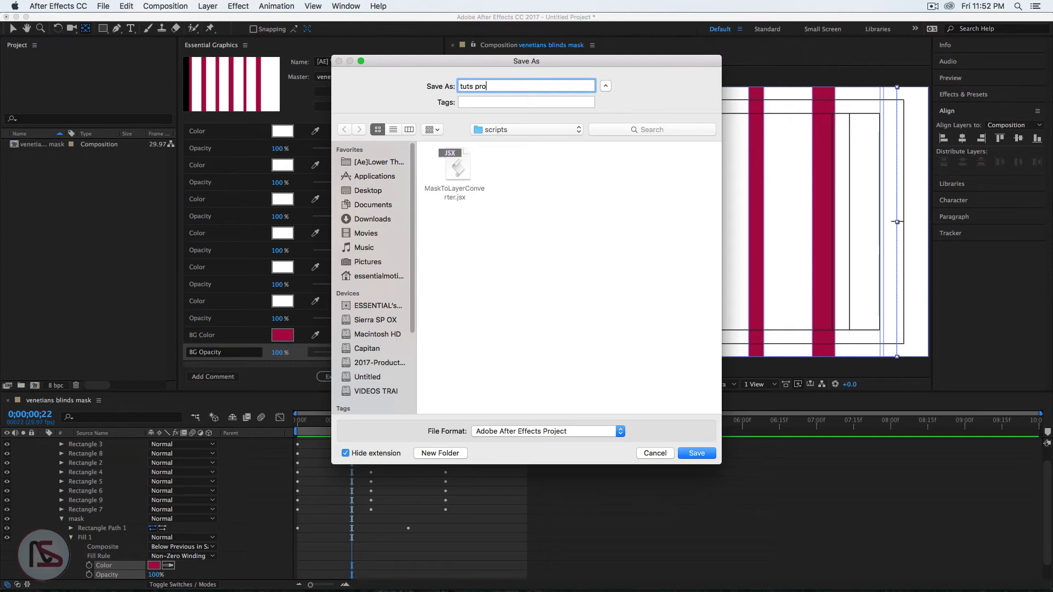
text(jec)
click(697, 453)
Collapse Shape Layer 1 in the timeline and set the template's poster frame again from the current frame.
scroll(62, 460, up, 2)
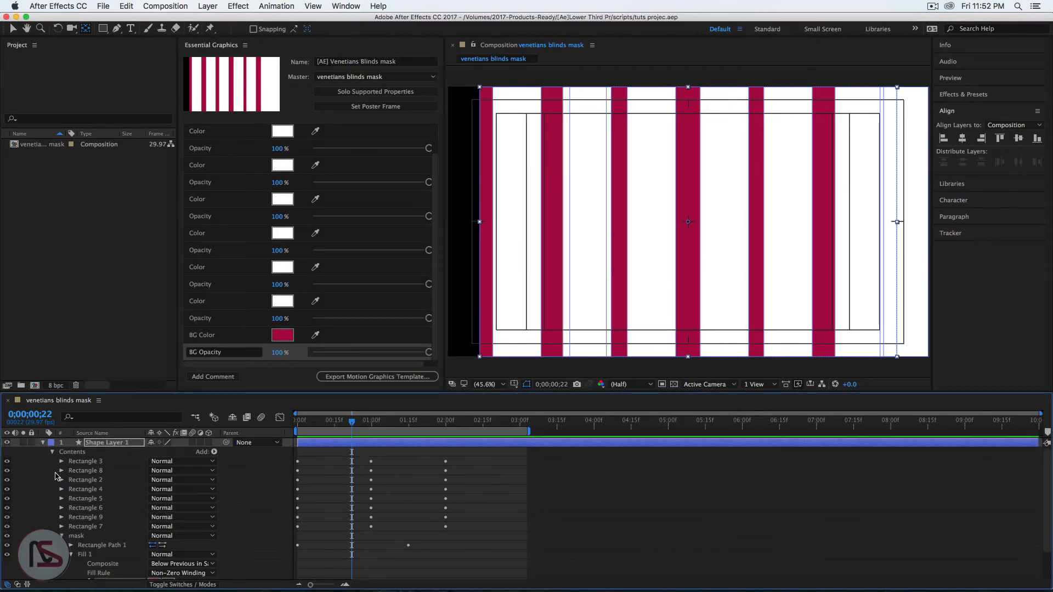
click(43, 444)
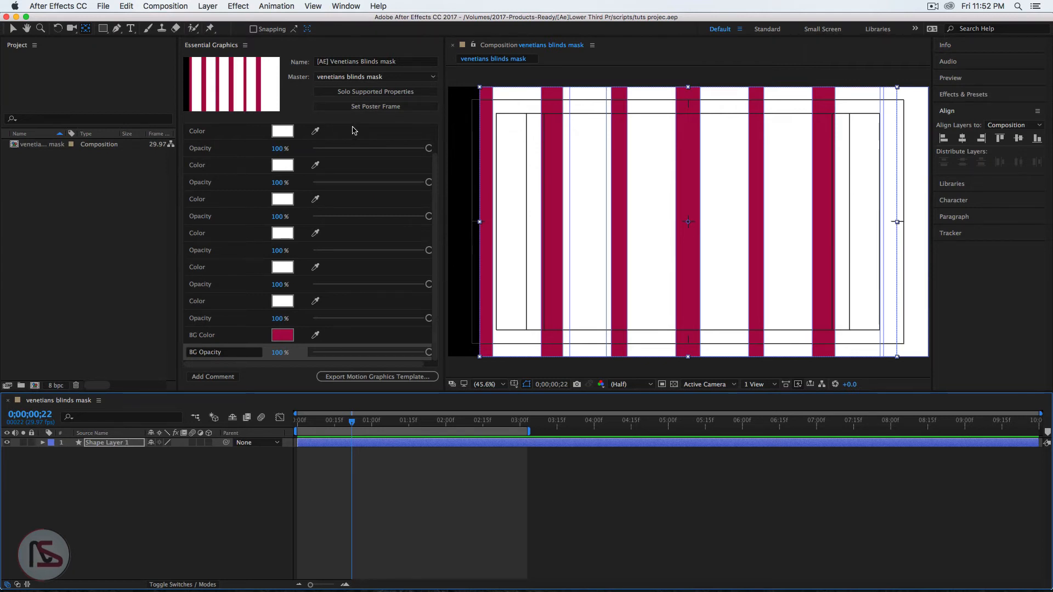
click(365, 107)
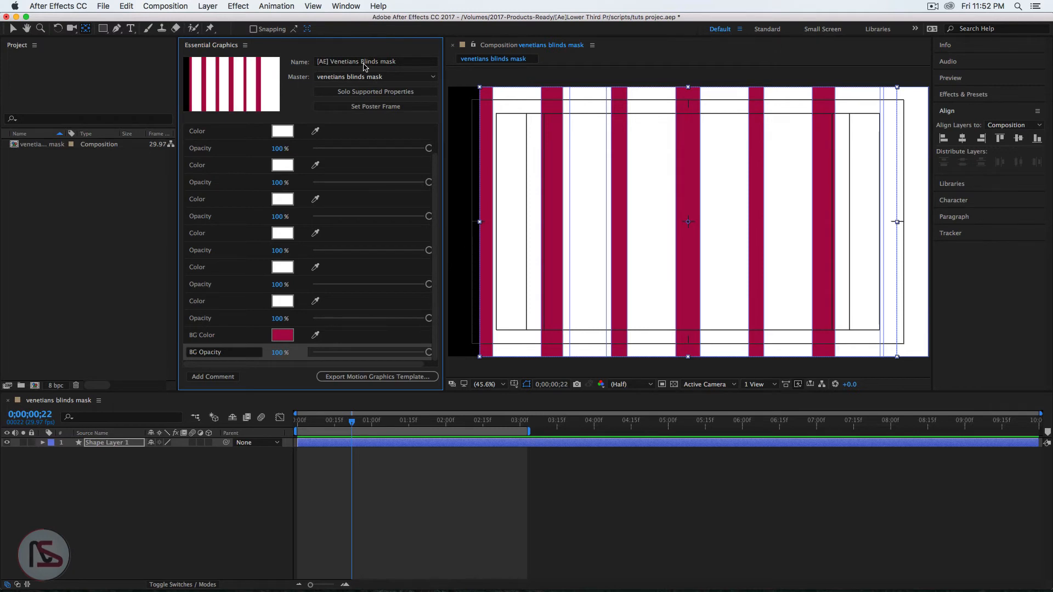
Export the motion graphics template to the local drive as "[AE] Venetians Blinds mask" in the scripts folder.
click(371, 378)
click(607, 326)
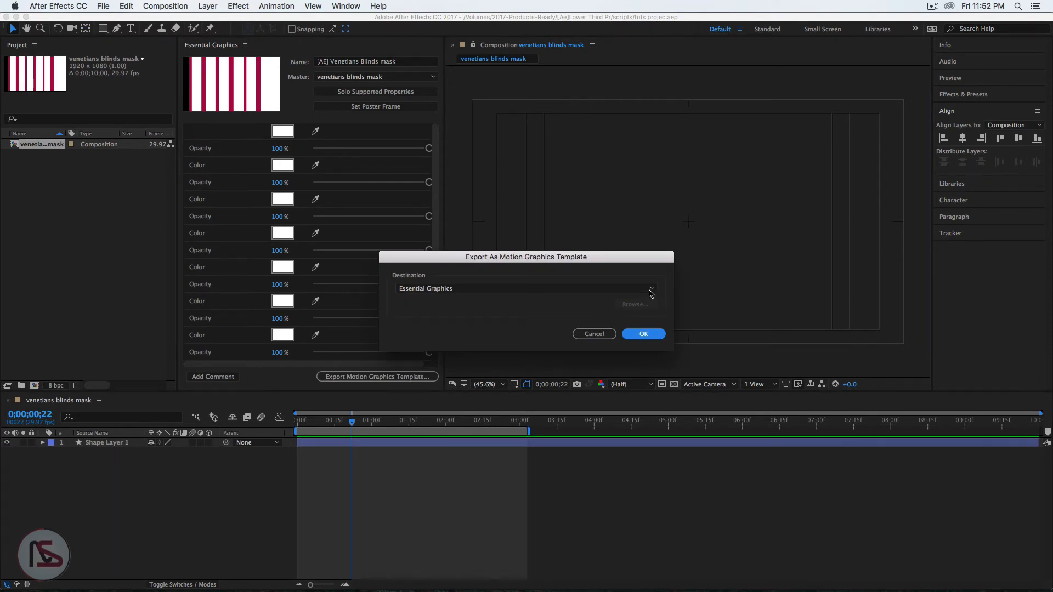
click(652, 293)
click(438, 315)
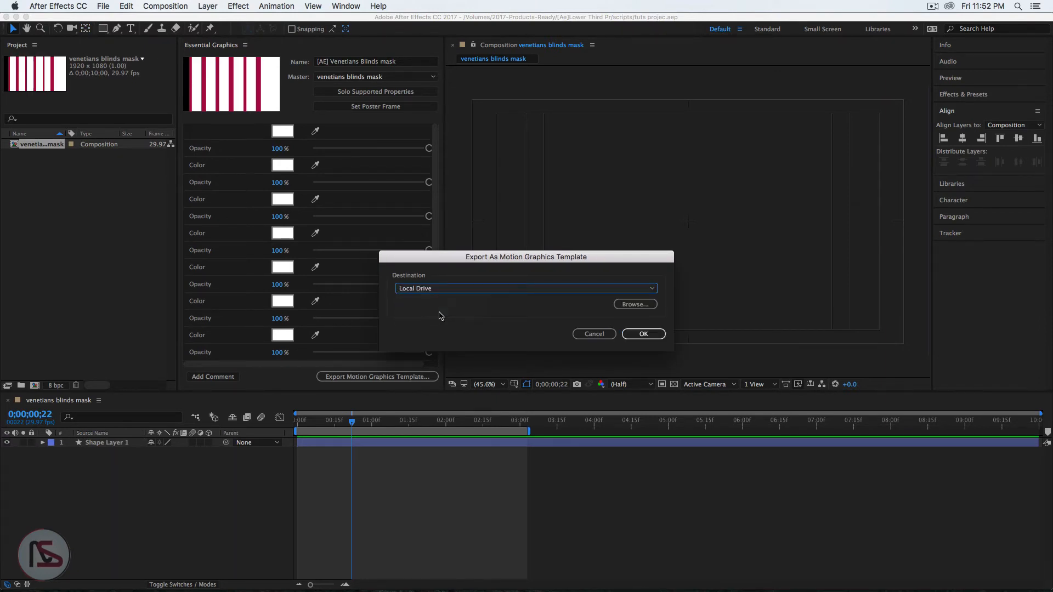
click(637, 304)
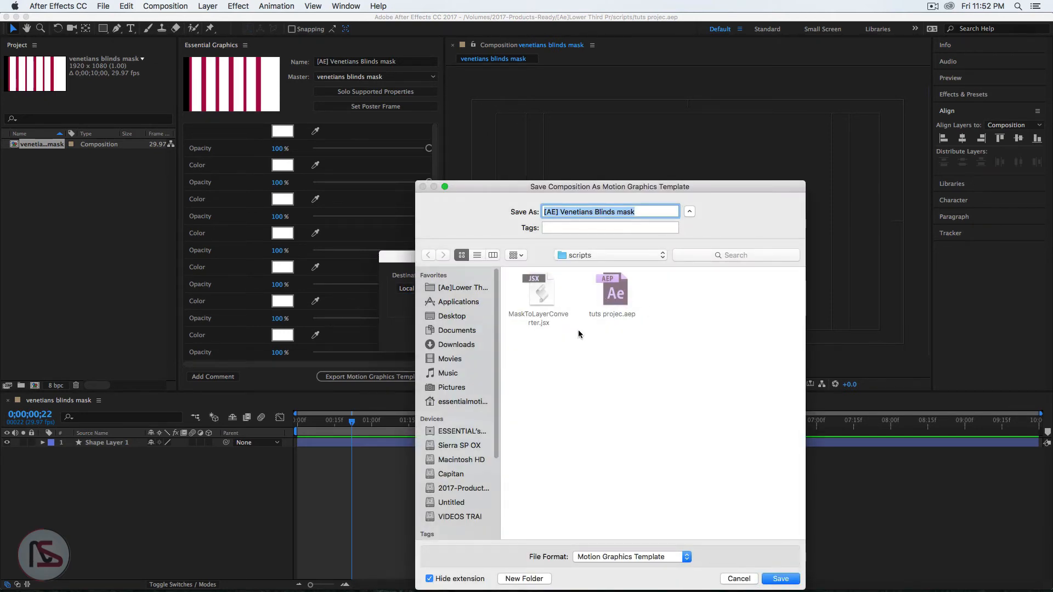
click(786, 580)
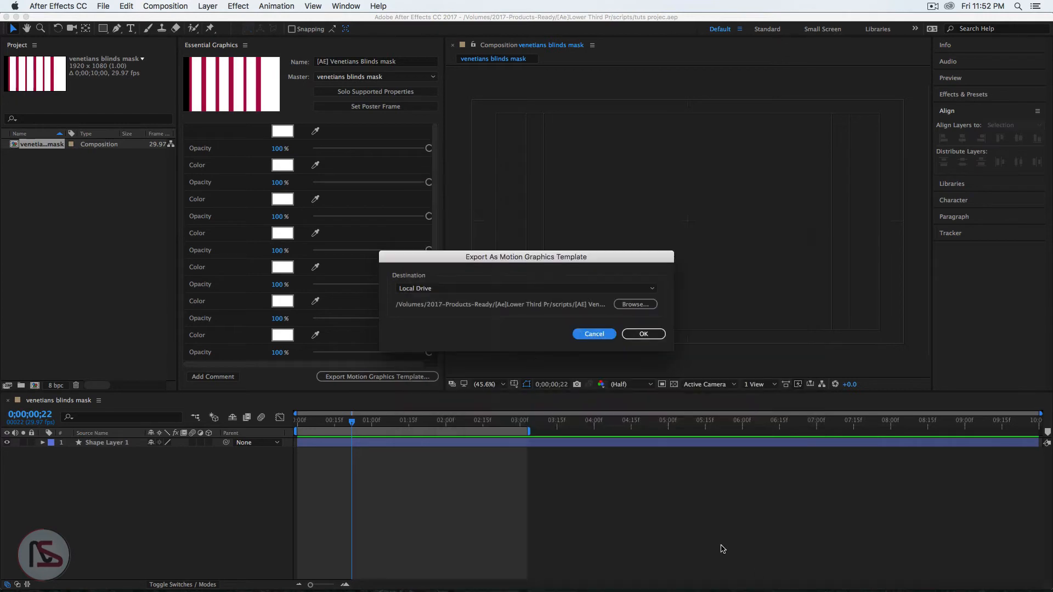
click(642, 335)
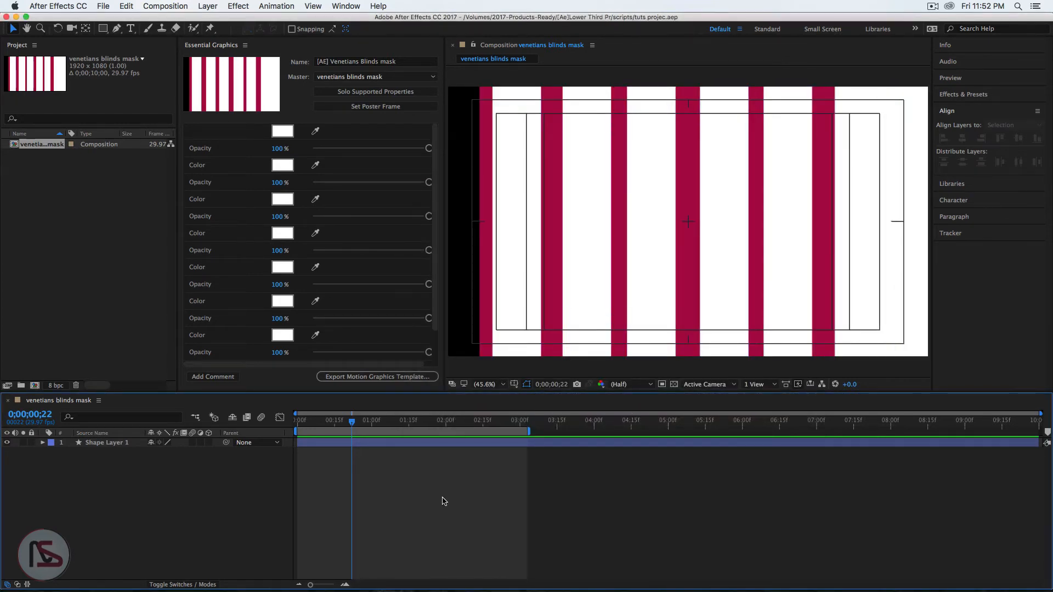
Create a 10-second HDTV 1080 29.97 composition named "lower third title" and close the Essential Graphics panel.
click(65, 276)
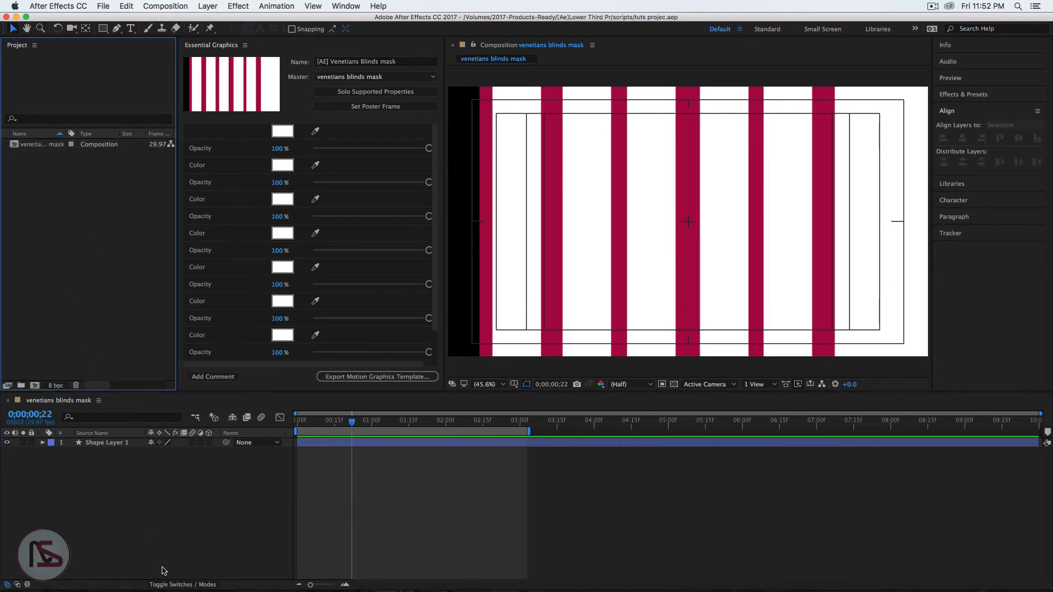
click(200, 547)
key(super+n)
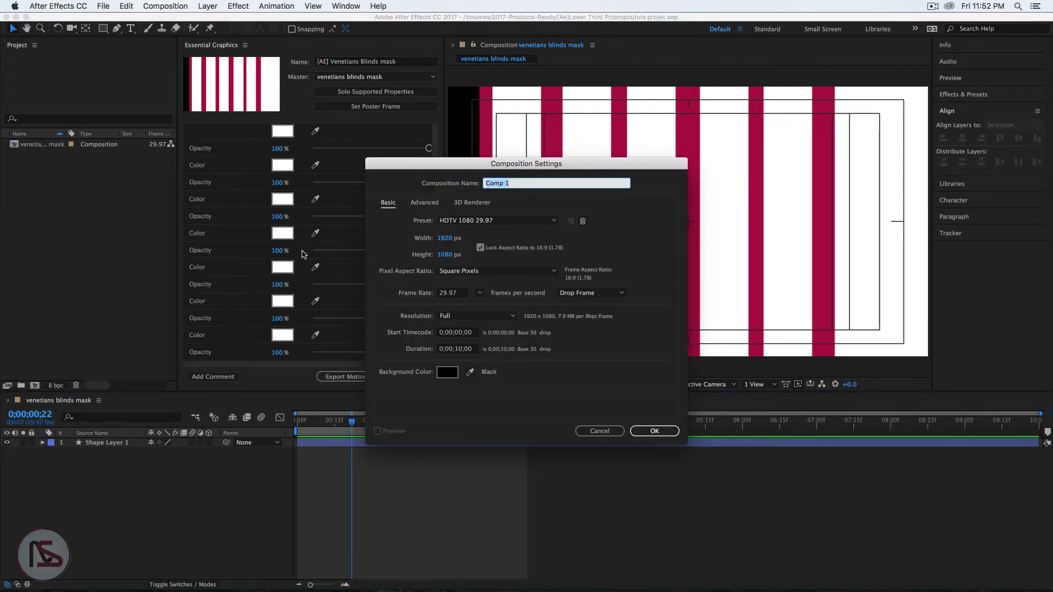
text(lower third title)
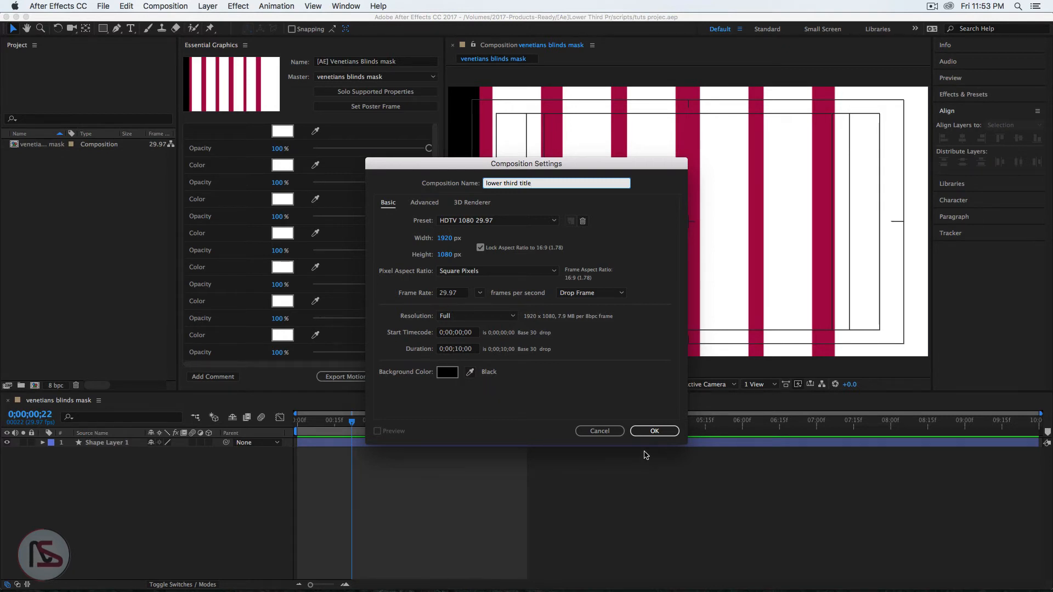
click(658, 431)
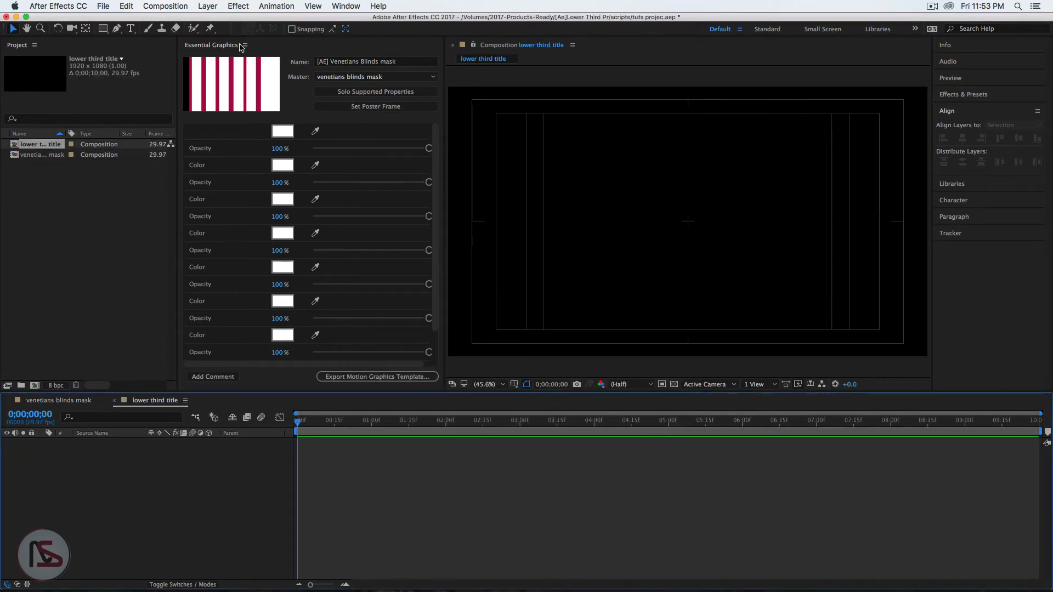
click(248, 46)
click(253, 55)
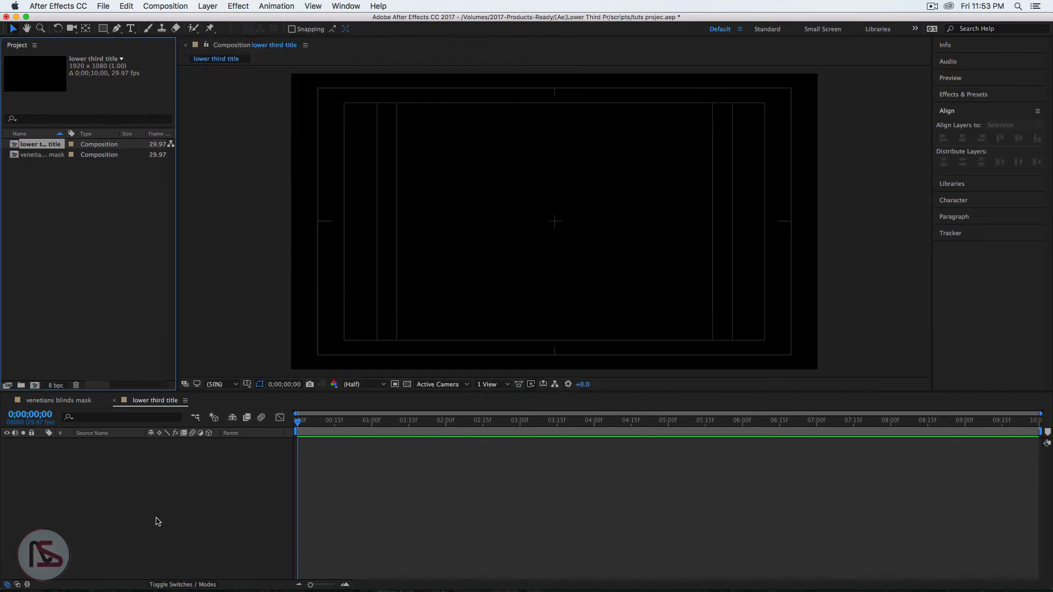
Add a solid 800 px wide and 300 px high to the composition and align it to the composition's horizontal center.
click(158, 522)
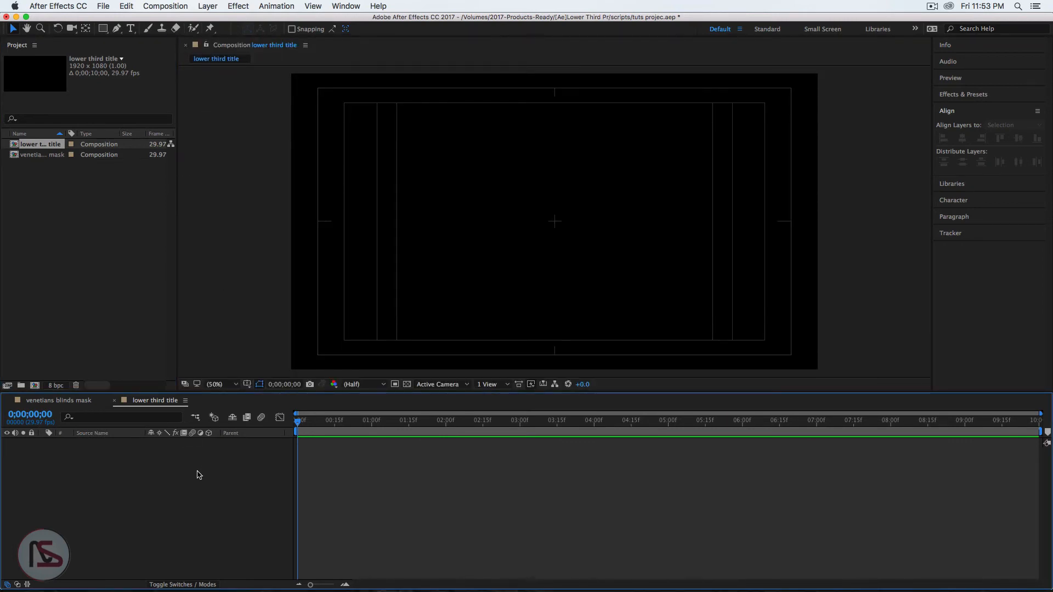
right_click(198, 481)
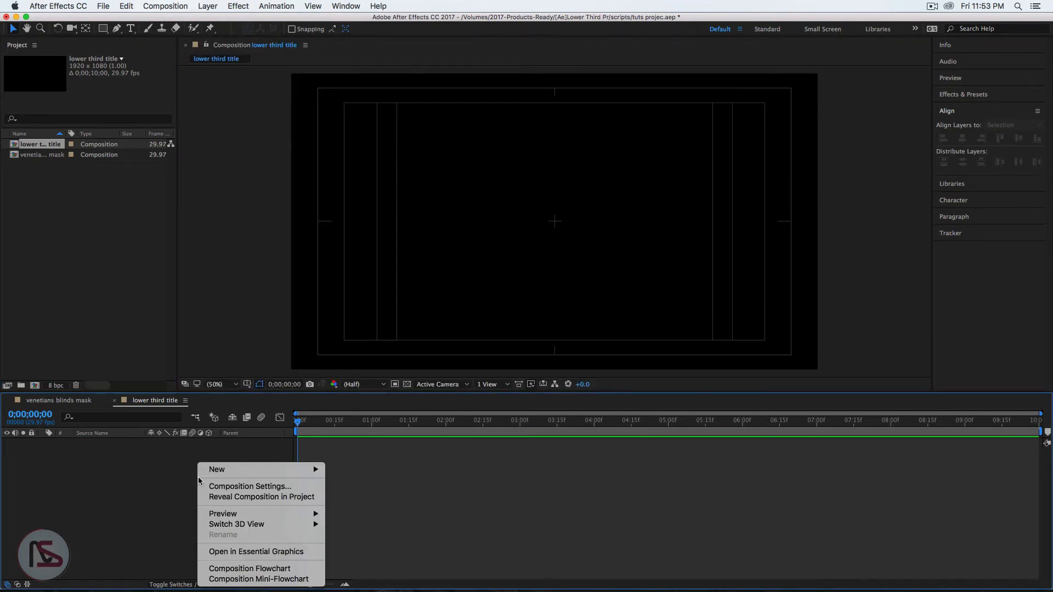
mouse_move(204, 471)
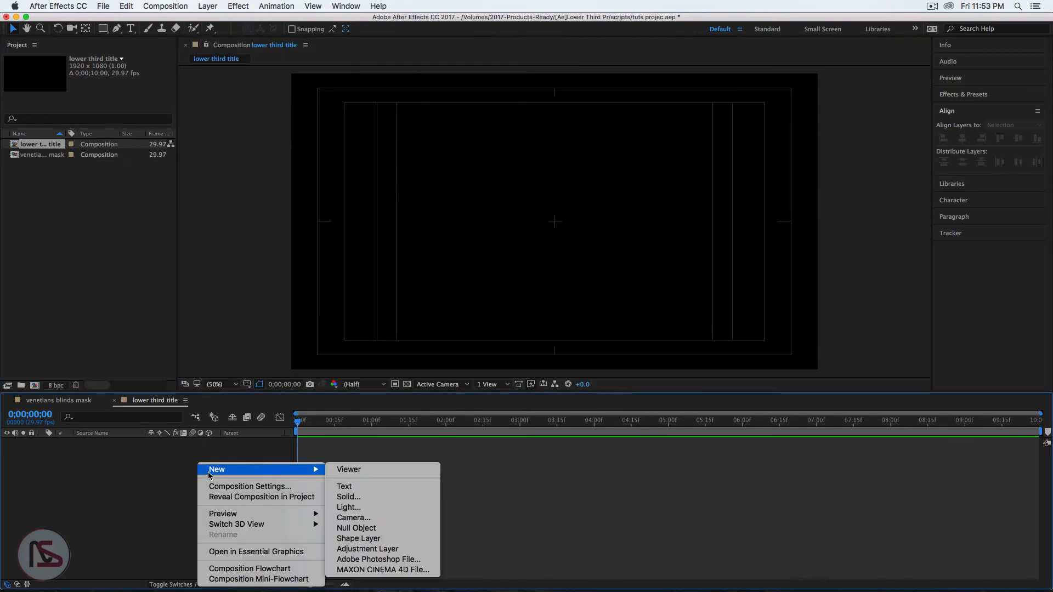
click(360, 498)
click(484, 239)
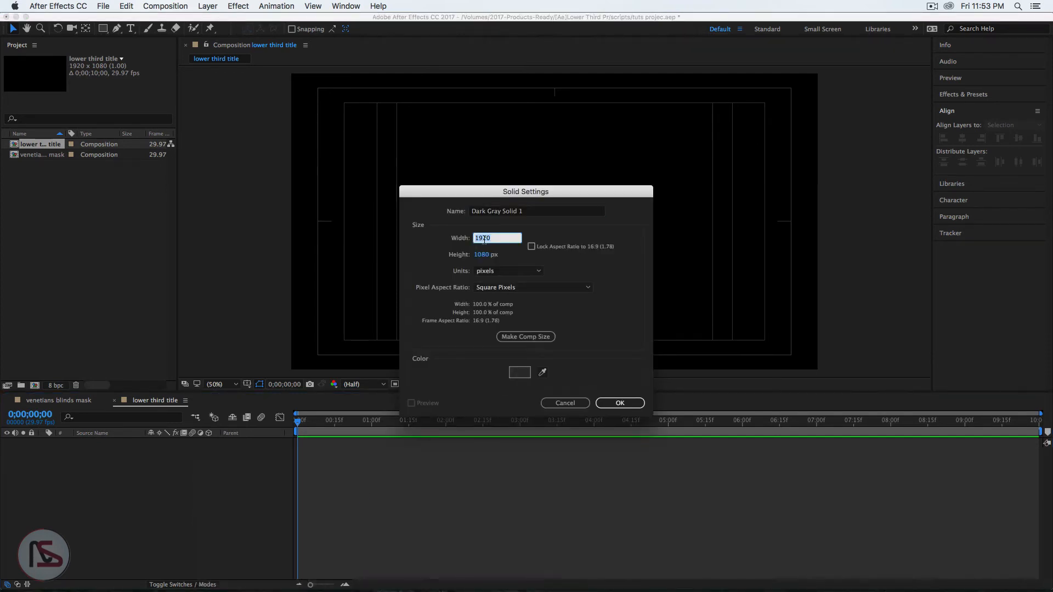
text(800)
click(481, 255)
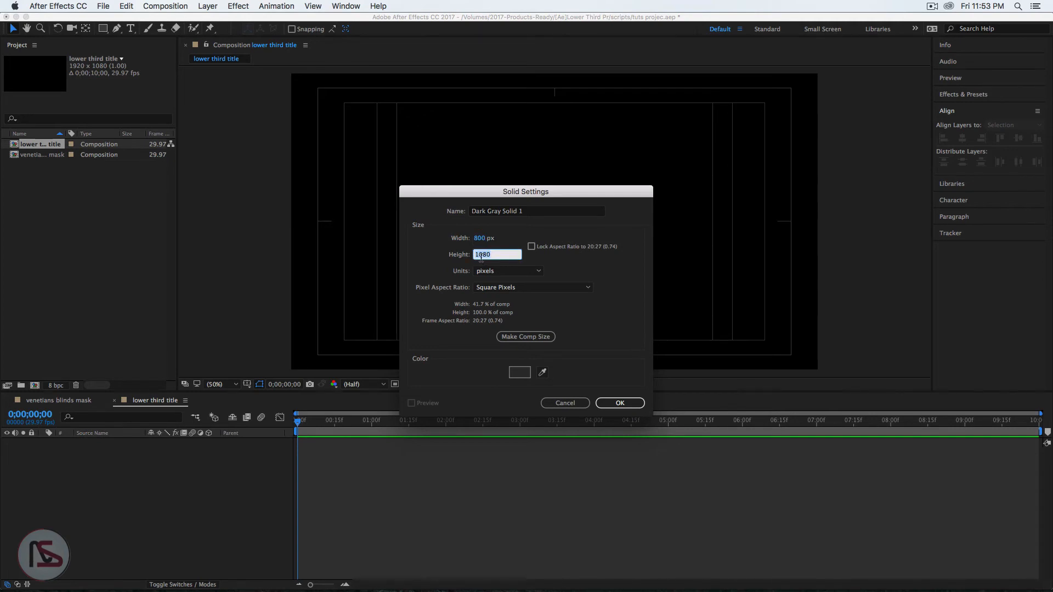
text(300)
key(Return)
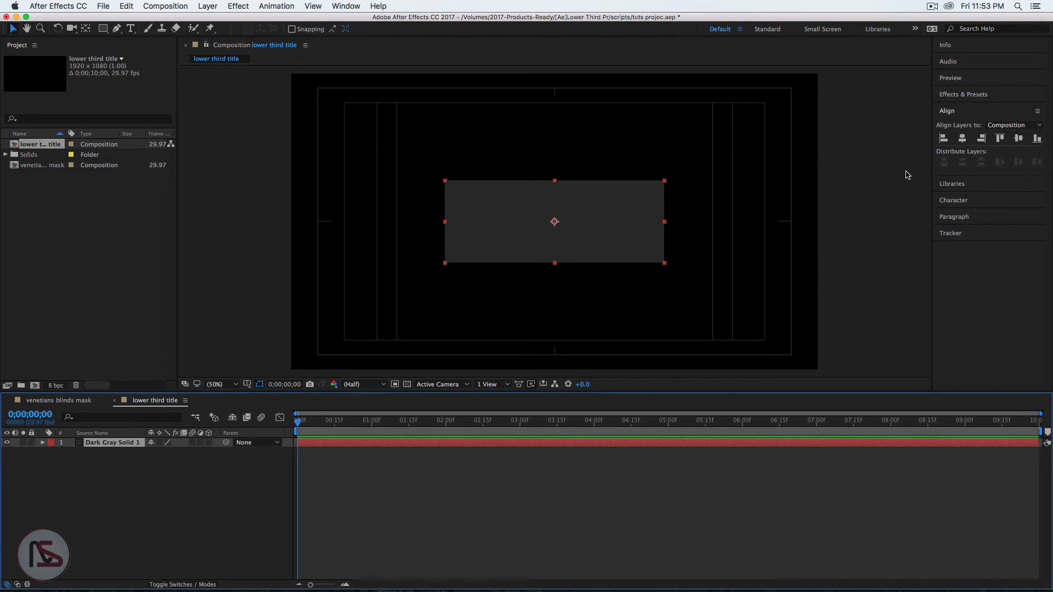
click(962, 141)
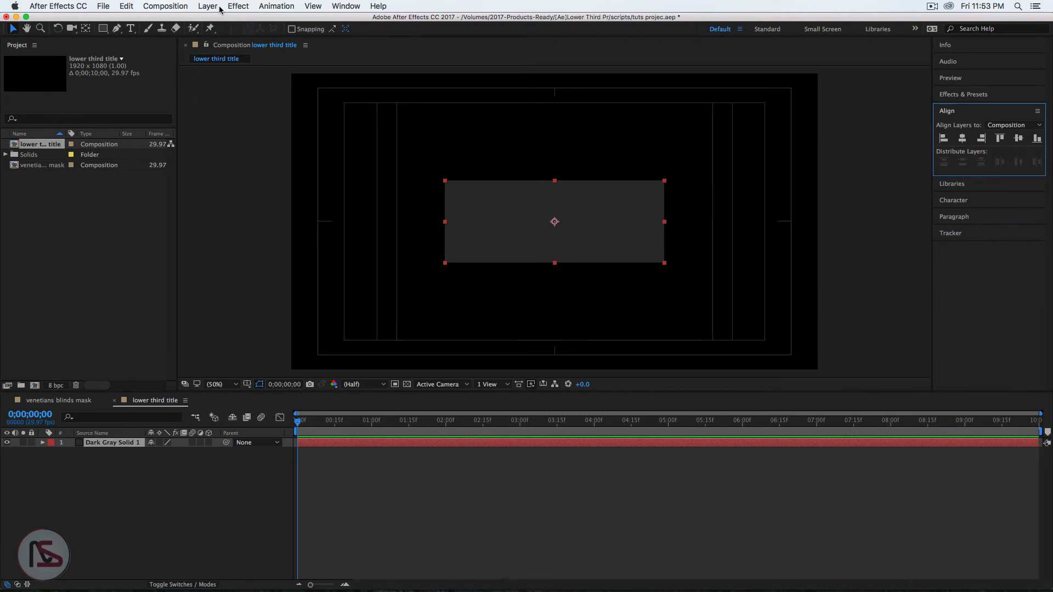
Change the solid's color to a deep magenta-red, hex 7D0834, in its solid settings.
click(208, 6)
click(250, 32)
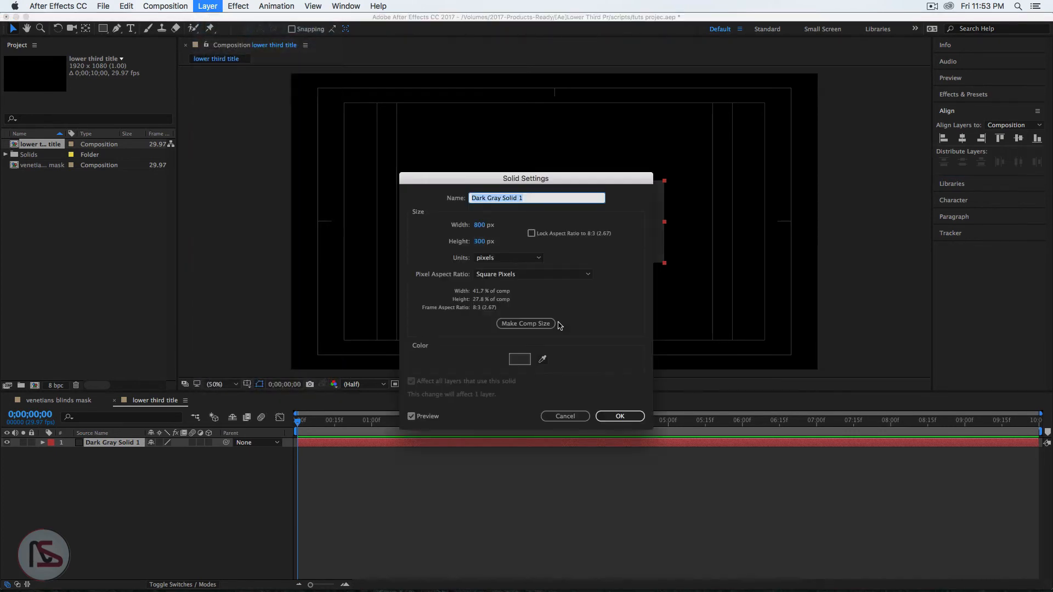
click(520, 360)
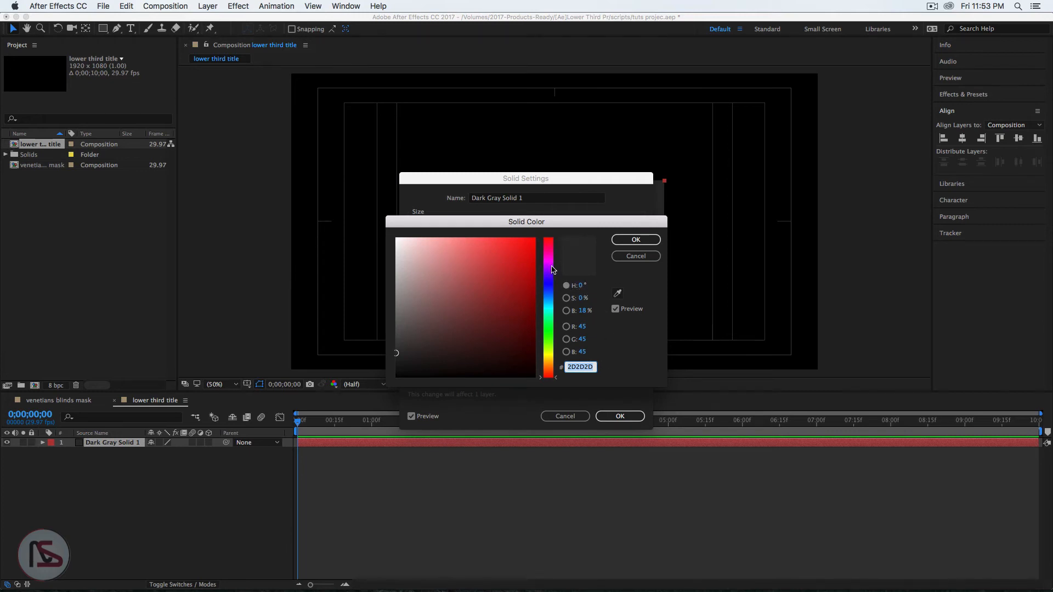
mouse_move(549, 266)
mouse_down()
mouse_move(549, 258)
mouse_move(547, 269)
mouse_up()
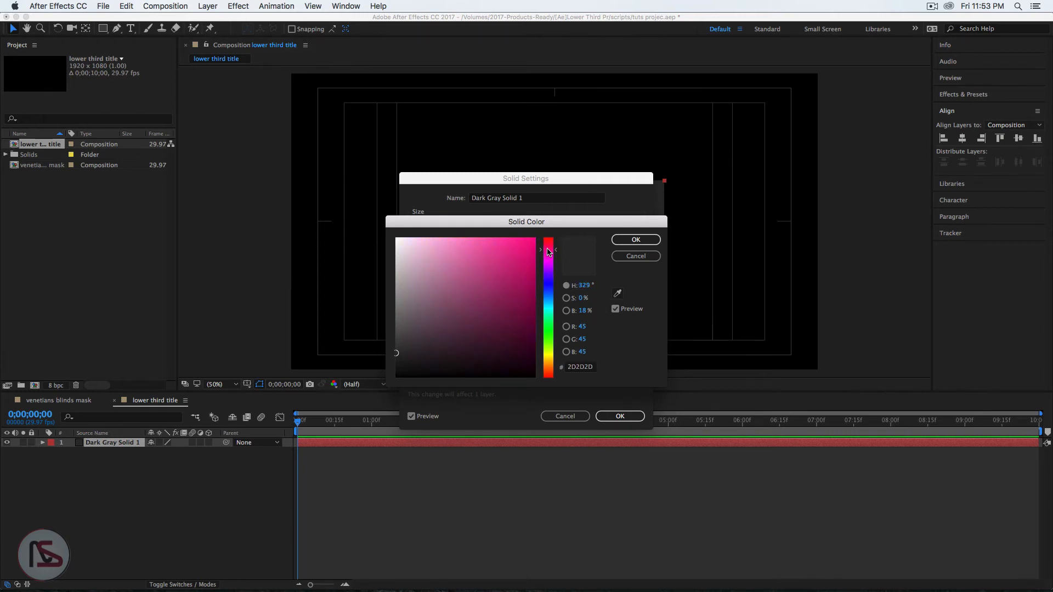
click(525, 308)
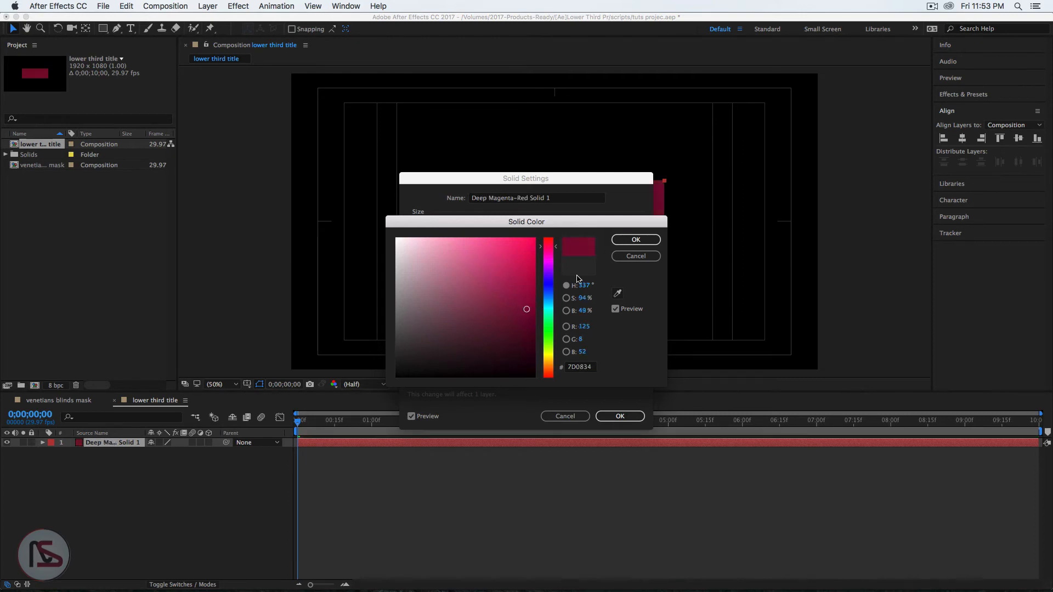
click(636, 240)
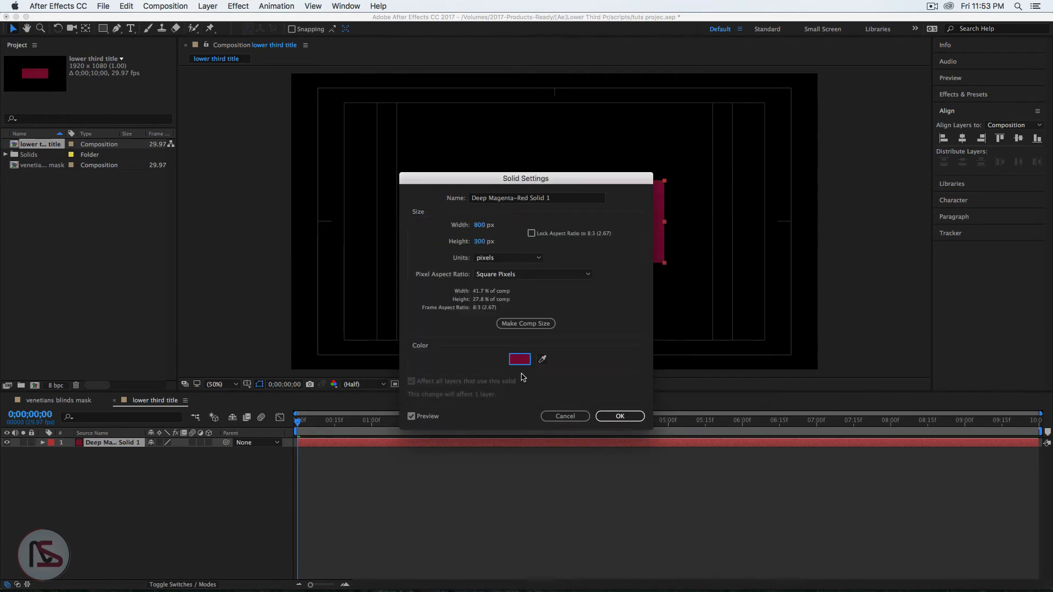
click(616, 417)
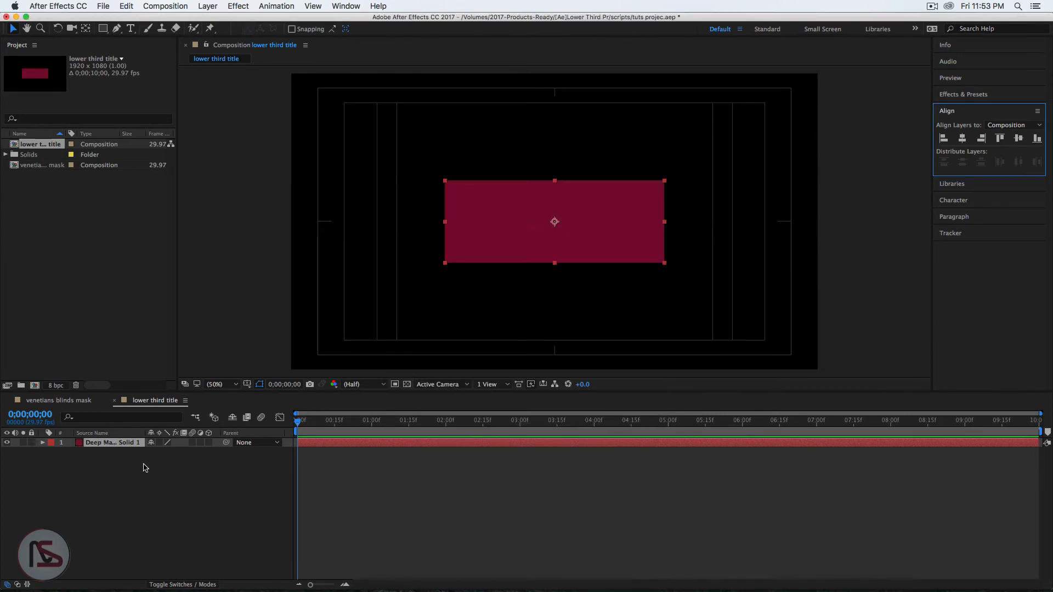
Draw eight overlapping horizontal rectangle masks on the solid, staggered across its two halves until they cover it completely.
click(109, 443)
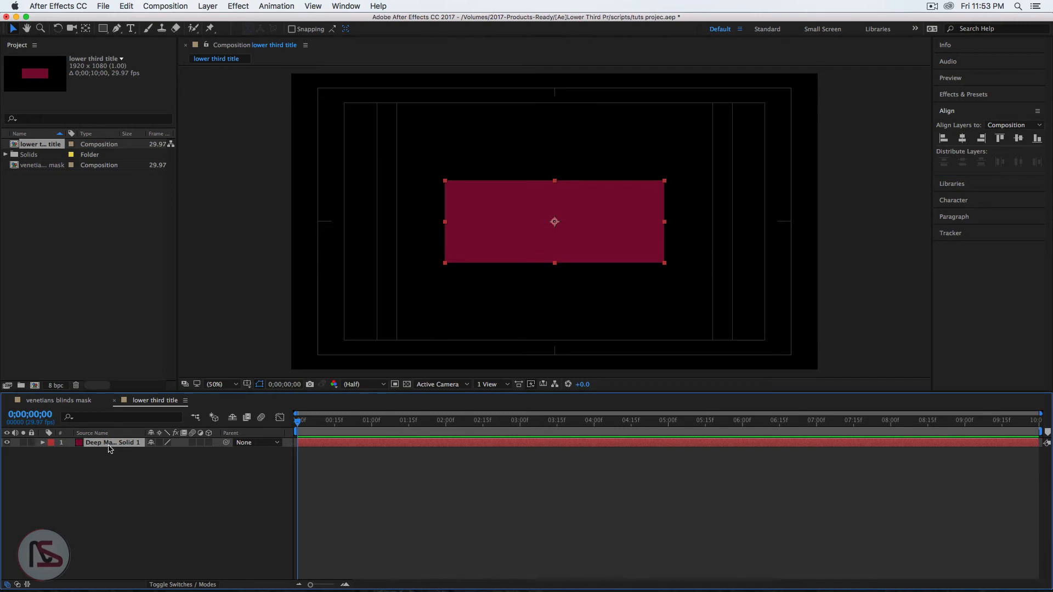
click(102, 29)
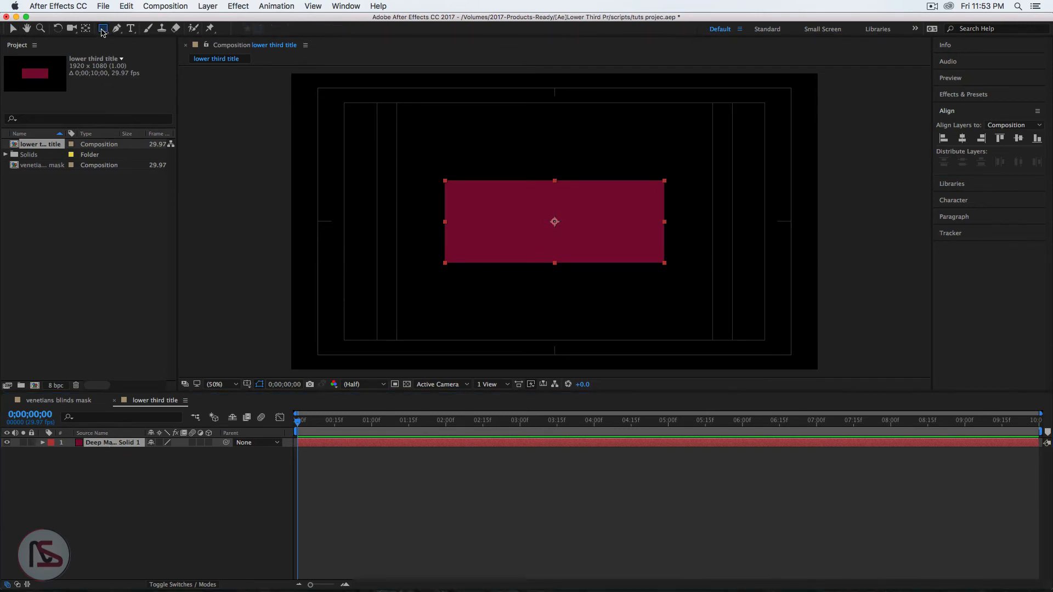
drag(373, 148, 551, 194)
drag(739, 203, 536, 160)
drag(382, 185, 571, 207)
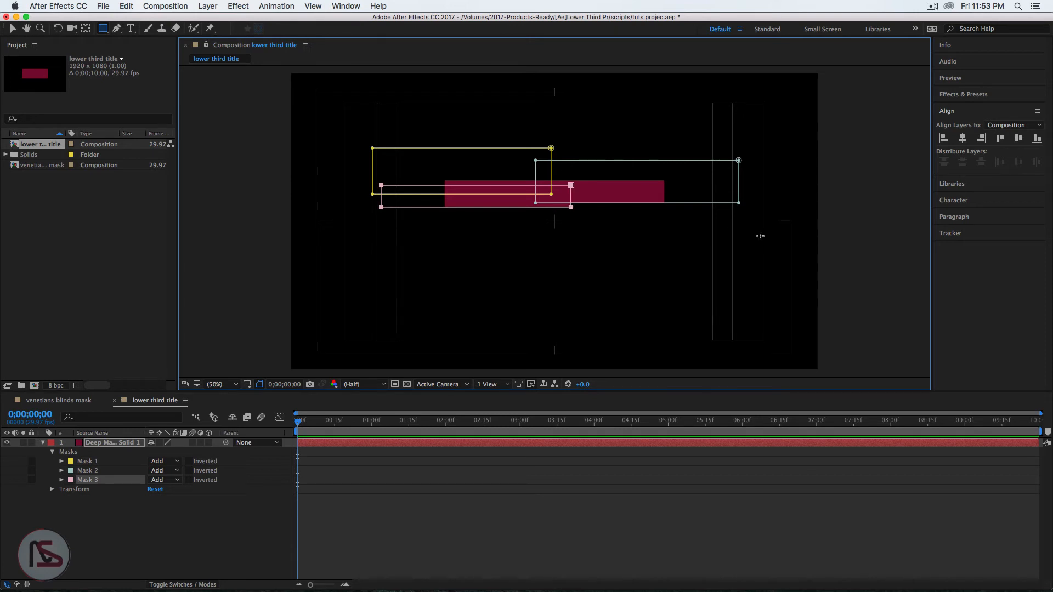
mouse_move(750, 227)
mouse_down()
mouse_move(600, 191)
mouse_move(558, 192)
mouse_up()
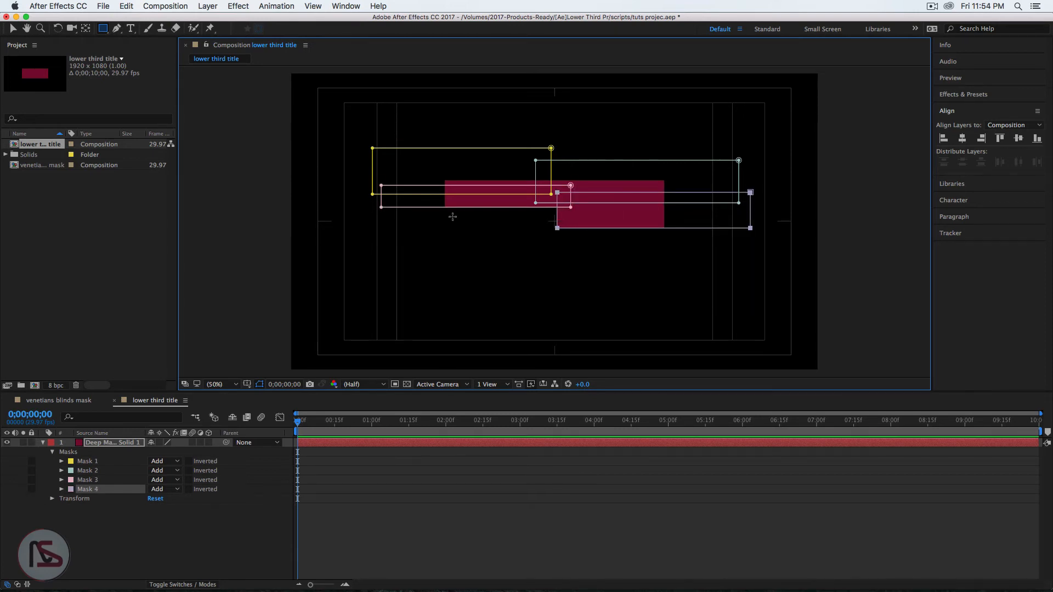
drag(339, 202, 603, 237)
drag(770, 268, 520, 217)
drag(351, 238, 539, 251)
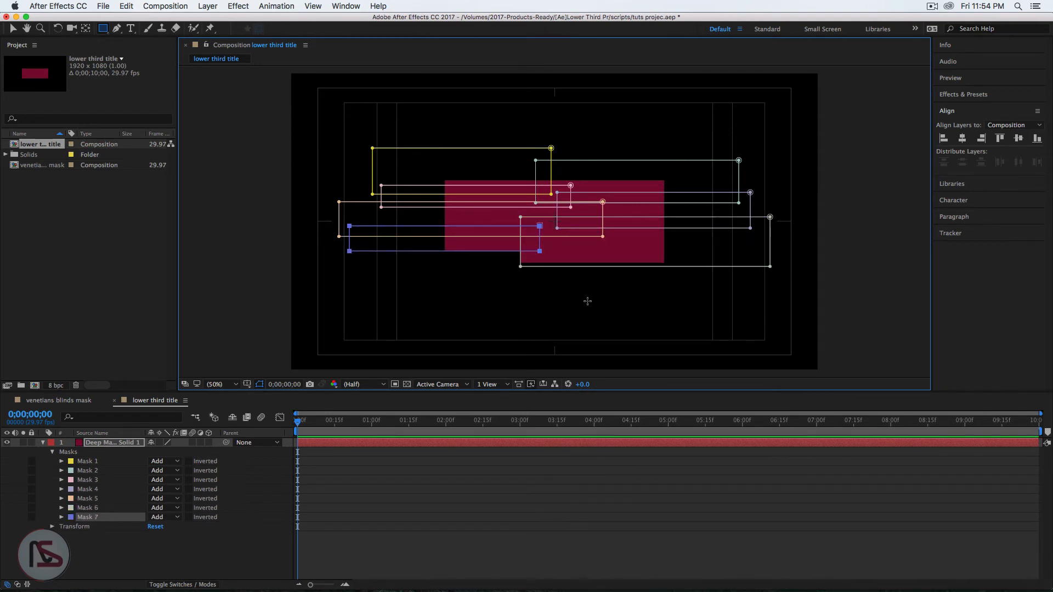
drag(600, 294, 389, 243)
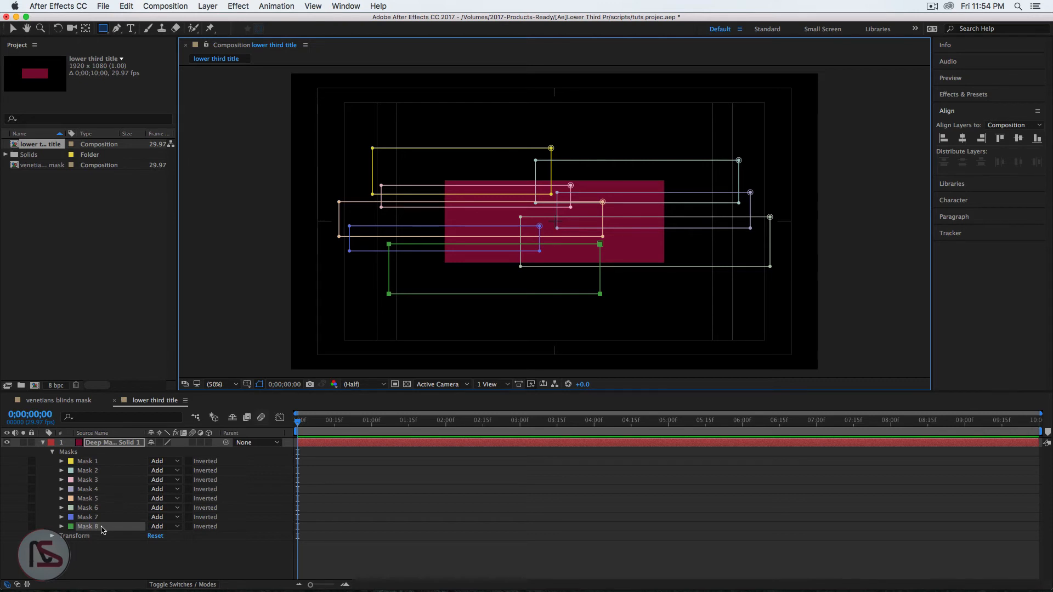
click(101, 443)
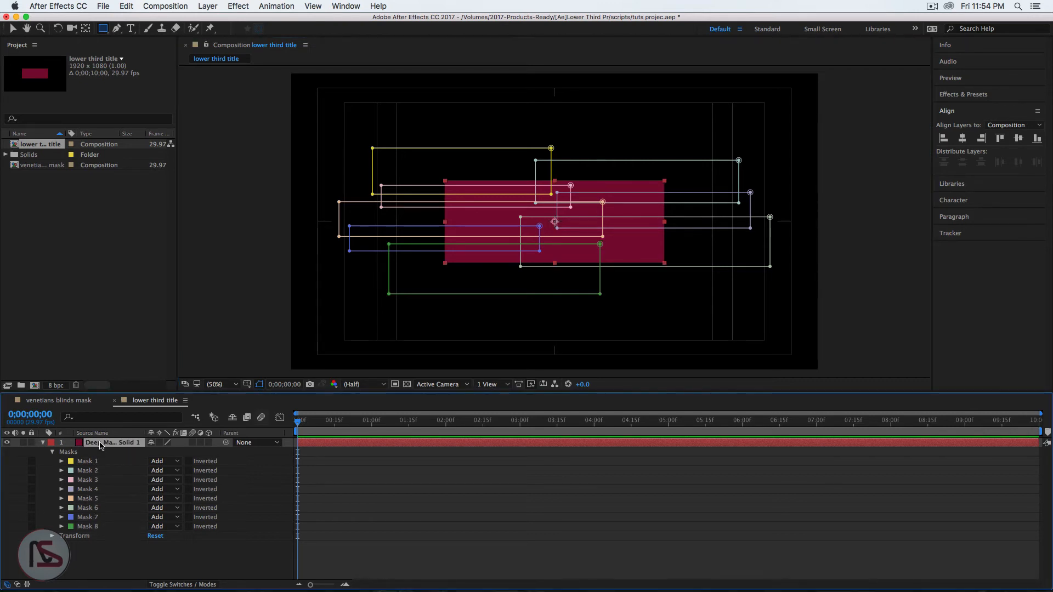
Switch to Firefox and examine the Split & Slide Mask tutorial's expanded video description for the project and script download links.
mouse_move(488, 590)
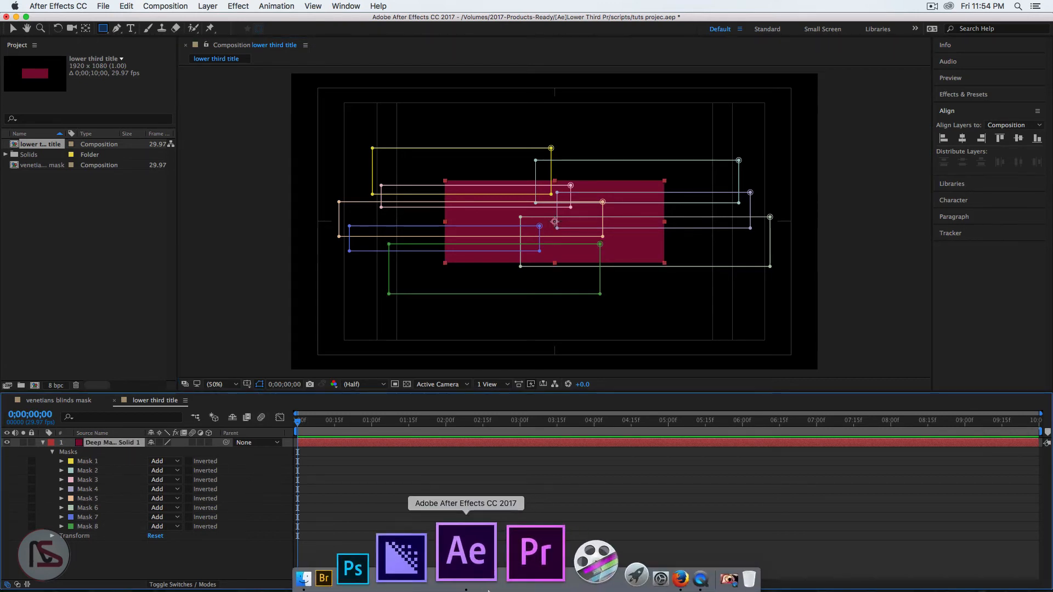
click(582, 573)
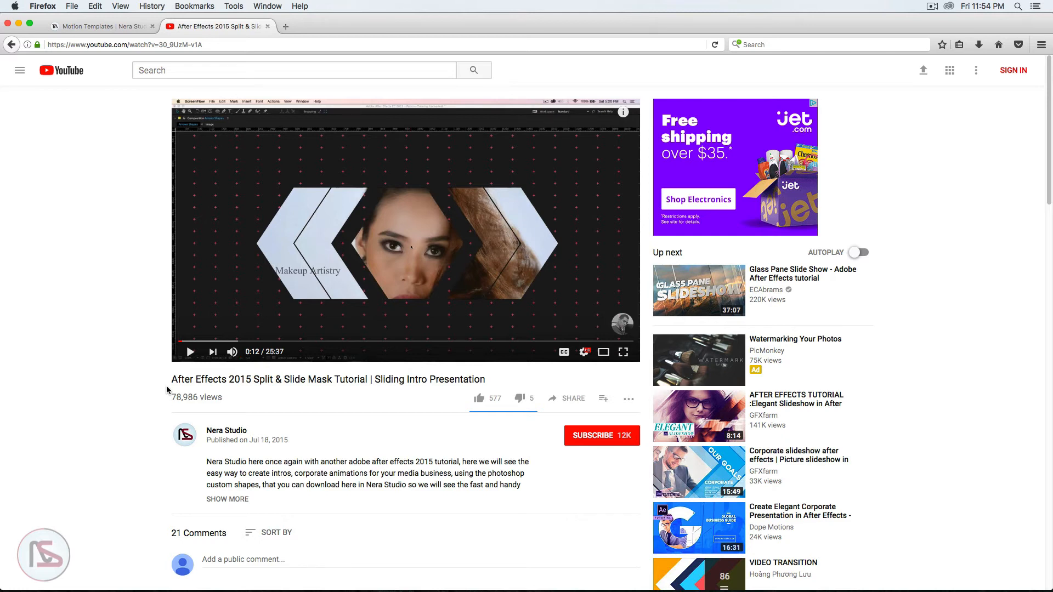
click(243, 506)
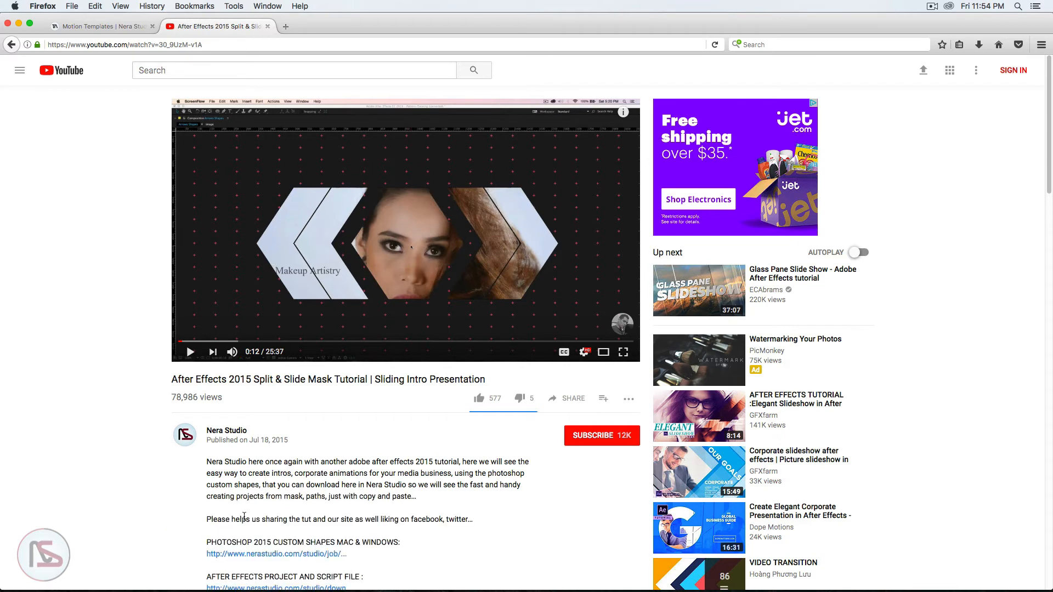
scroll(523, 320, down, 2)
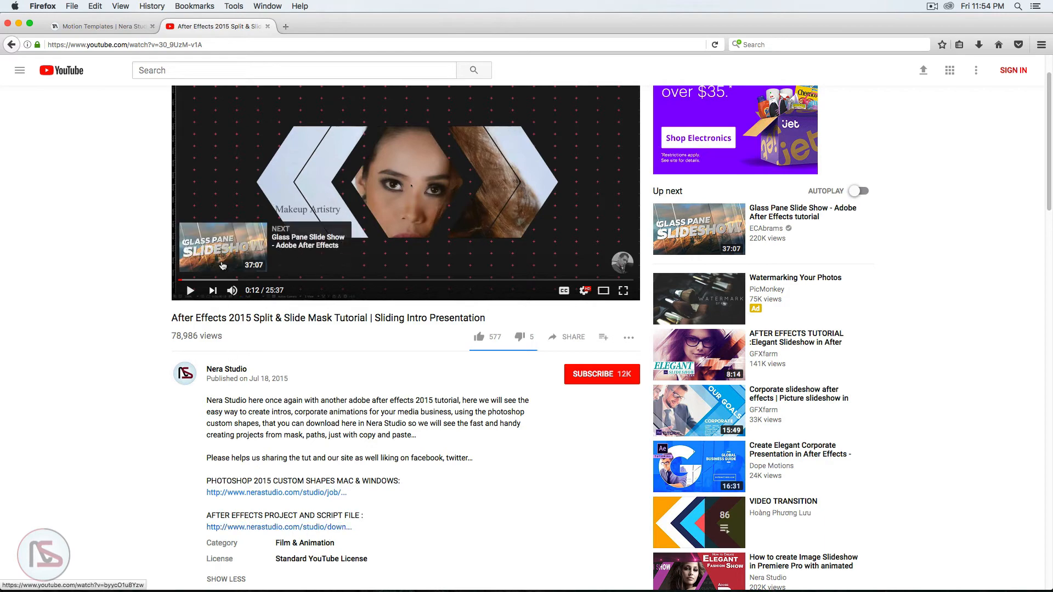
click(18, 23)
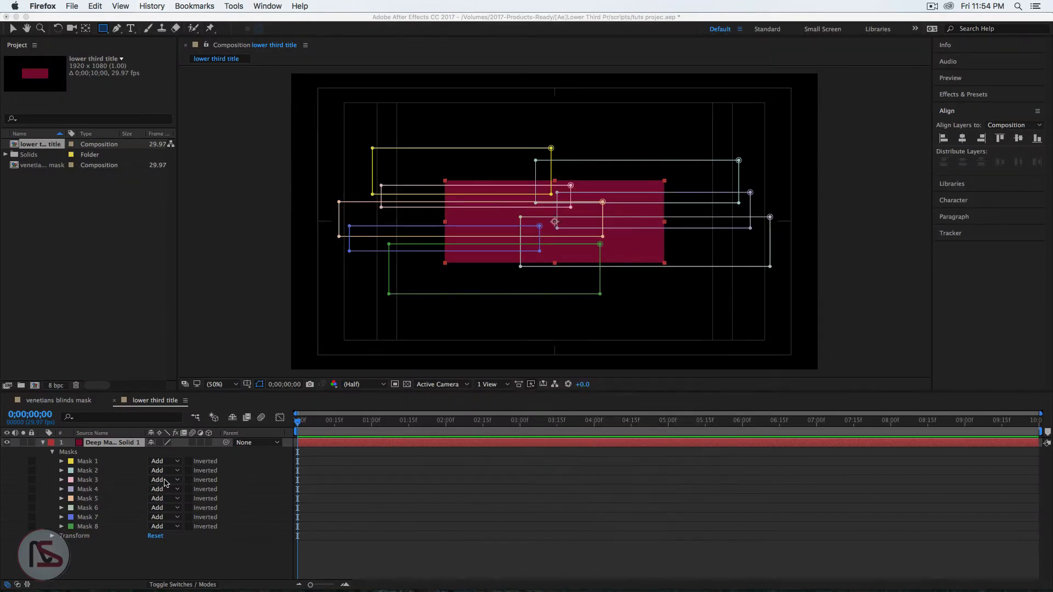
Back in After Effects, run the MaskToLayerConverter.jsx script on the masked solid and collapse the original layer's mask properties.
click(131, 447)
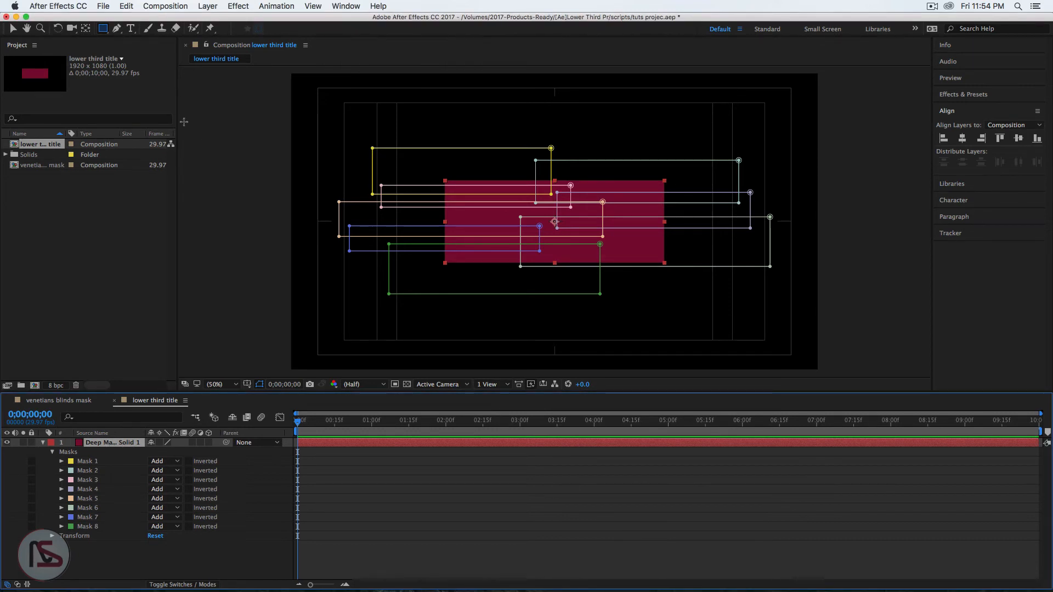
click(104, 7)
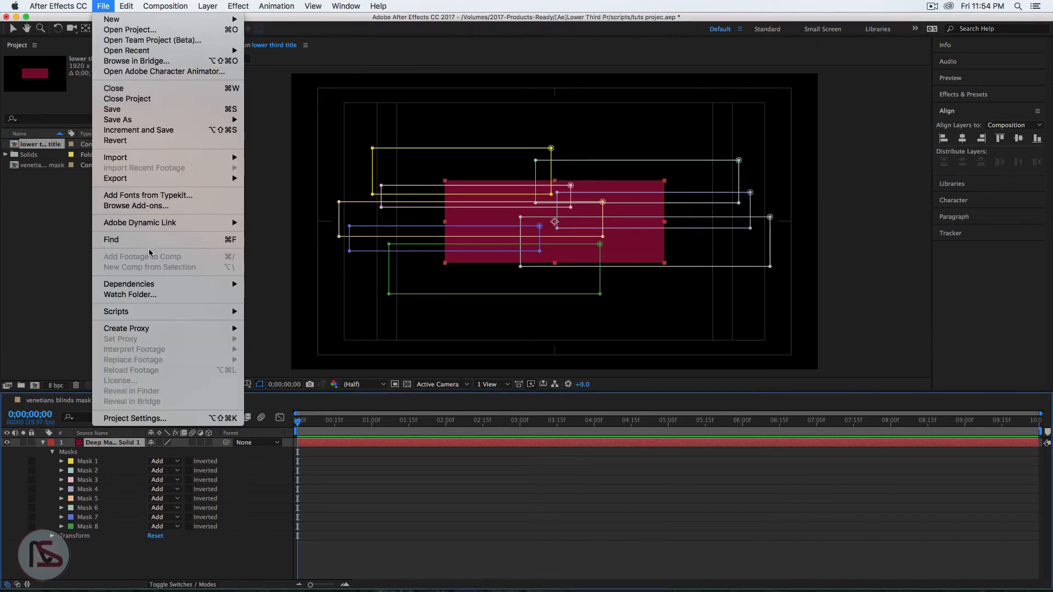
mouse_move(162, 312)
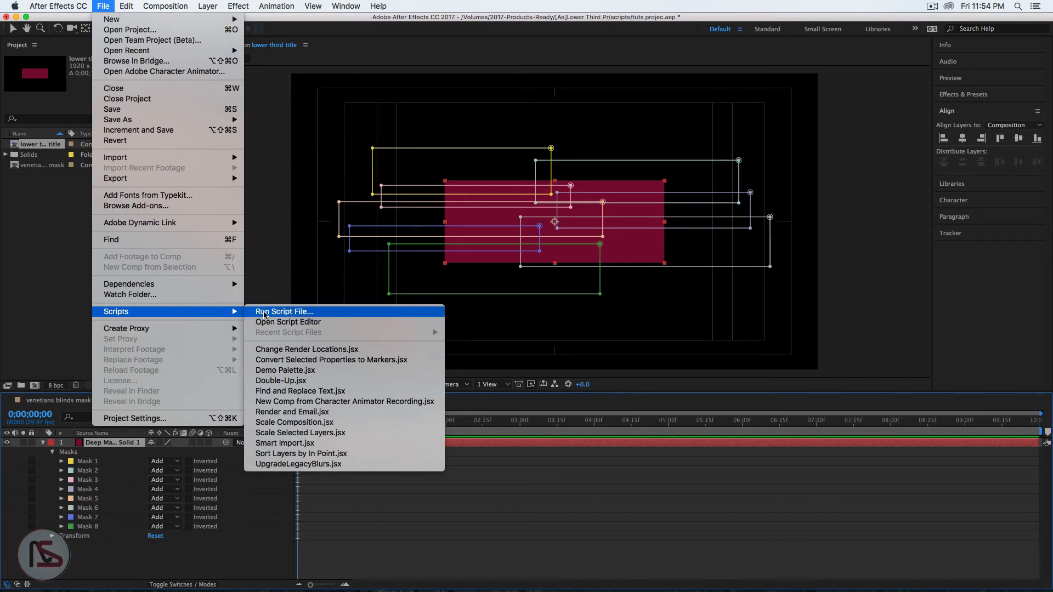
click(264, 315)
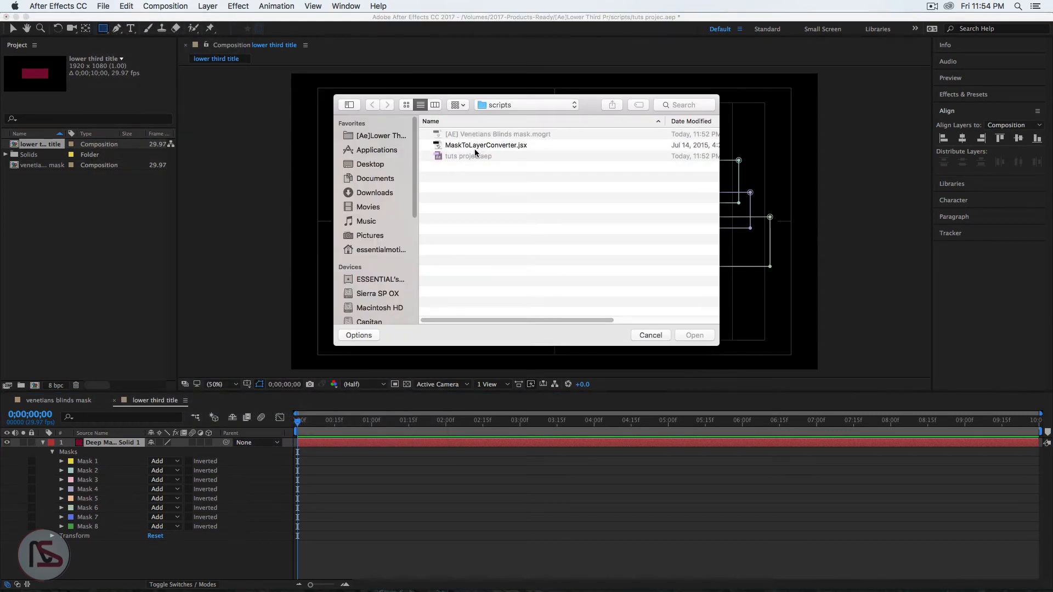
click(494, 146)
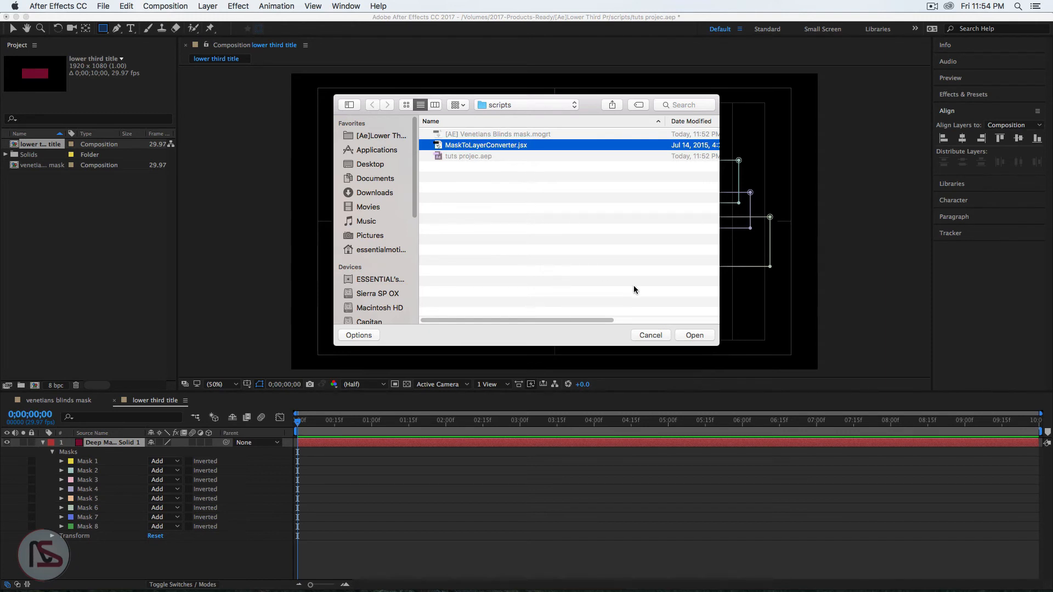
click(694, 335)
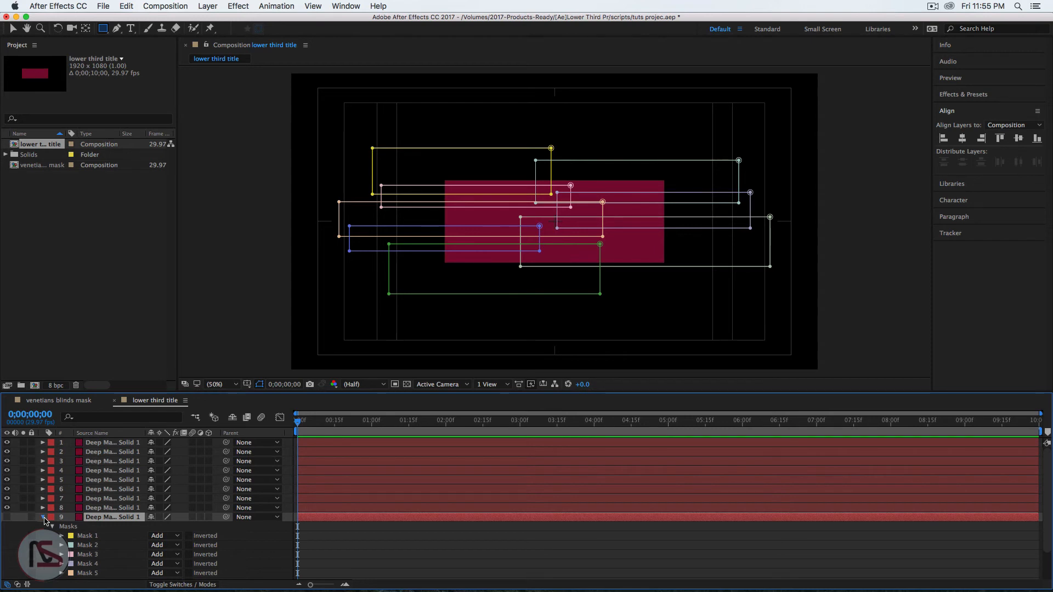
click(44, 518)
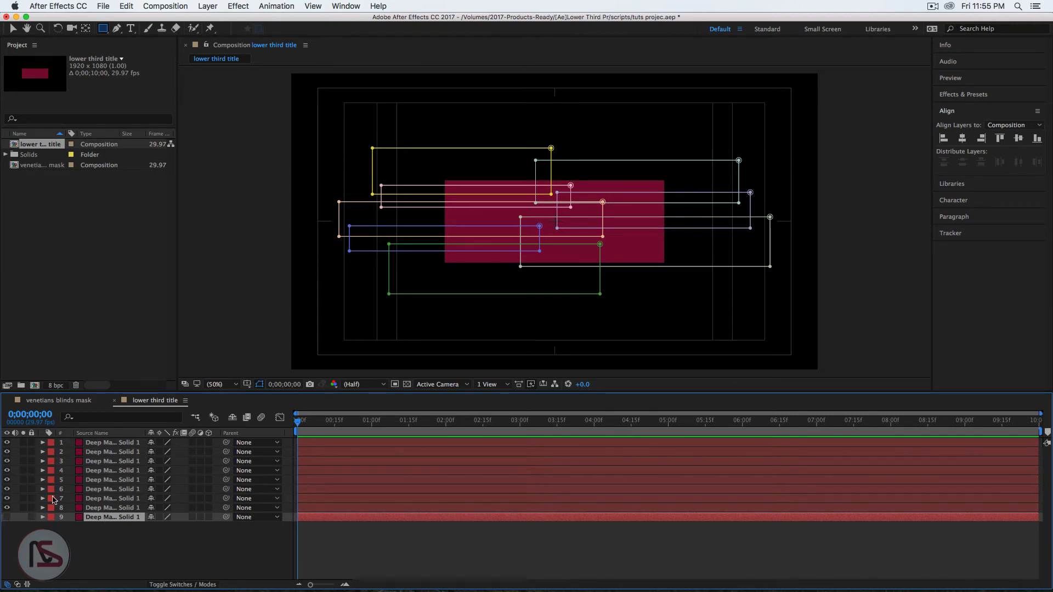
Set Position keyframes at 0;00;01;15 on the eight layers split from the masks.
click(103, 444)
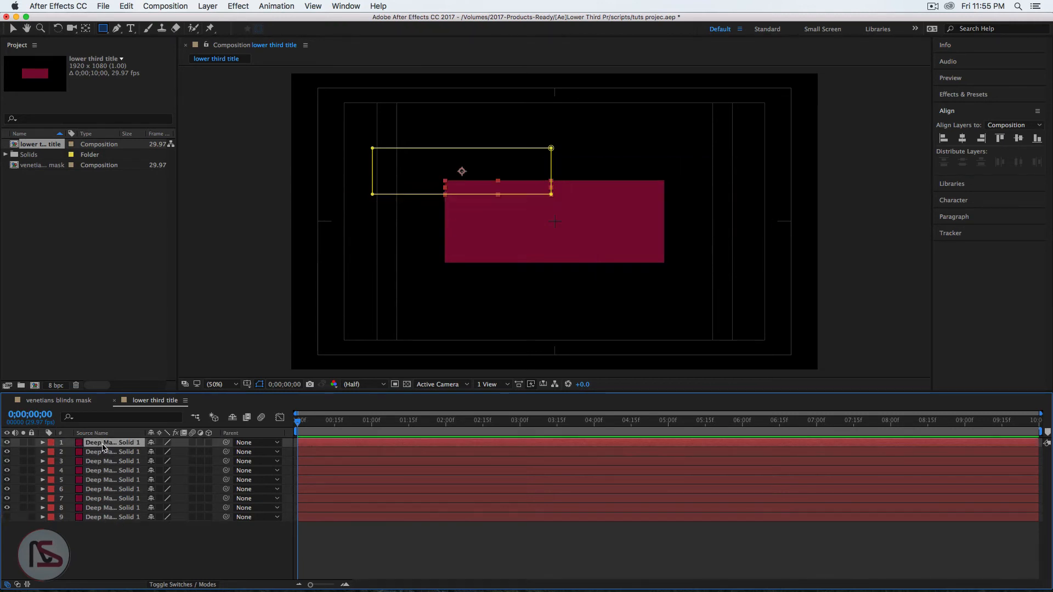
shift+click(110, 512)
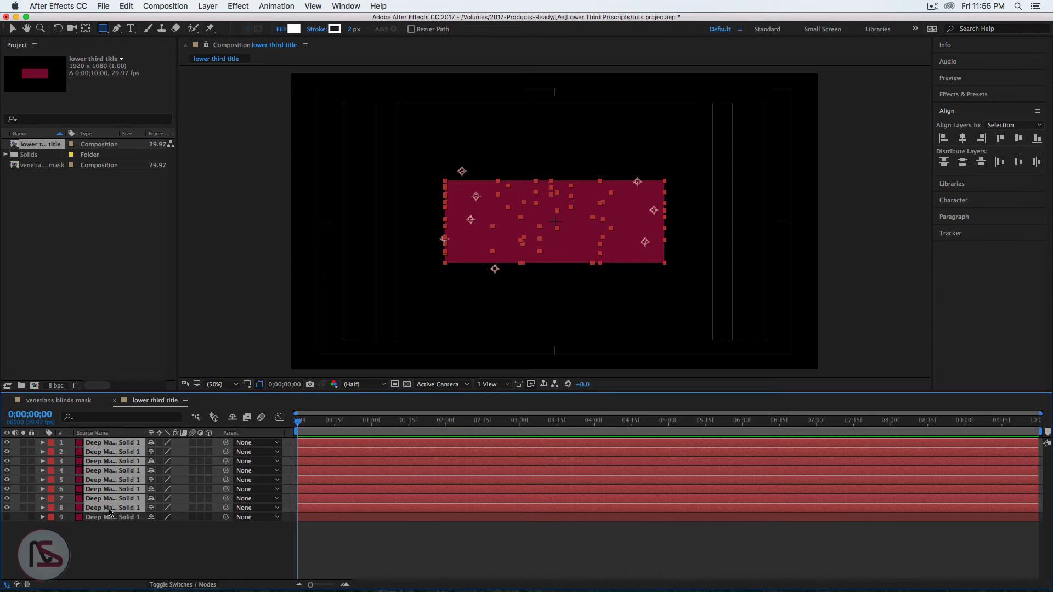
key(p)
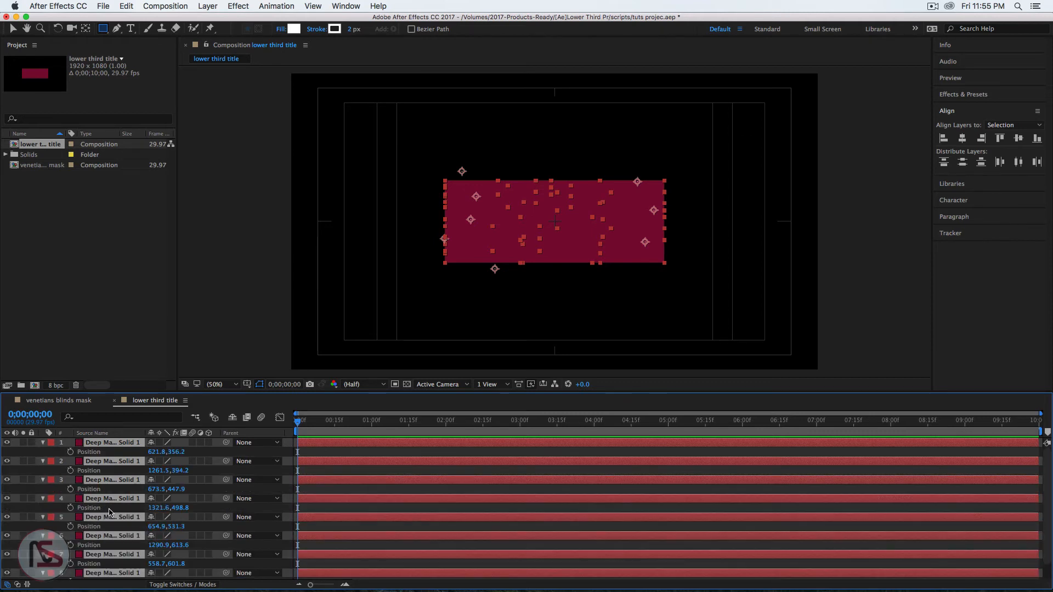
click(37, 415)
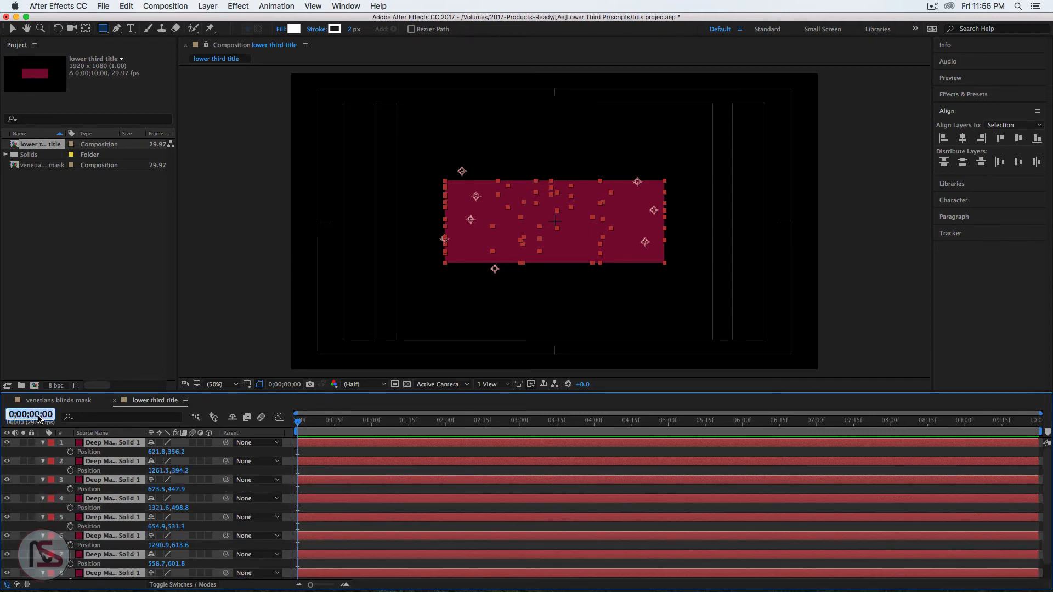
text(115)
key(Return)
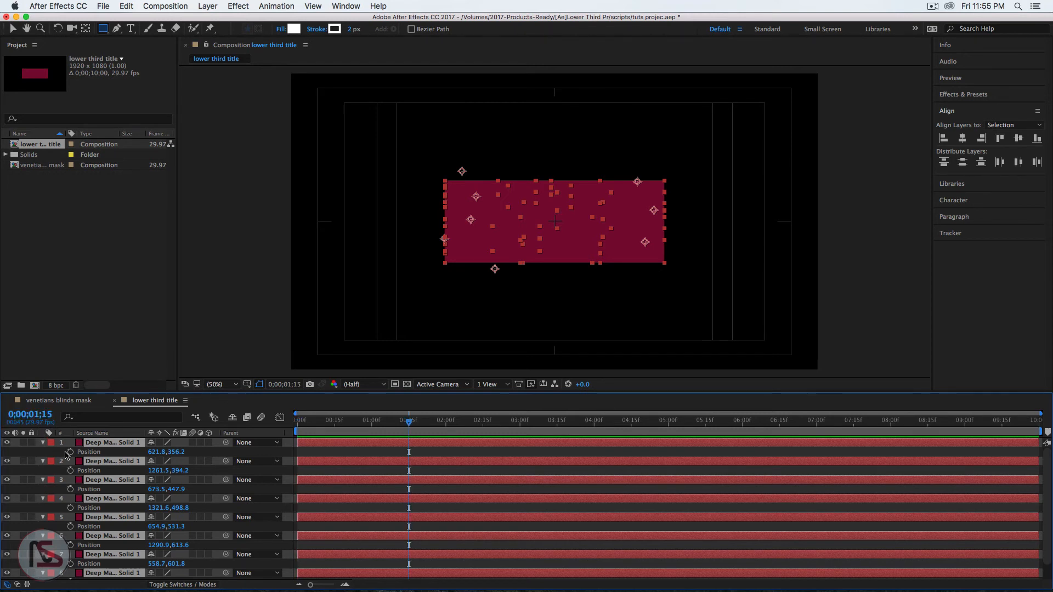
click(69, 452)
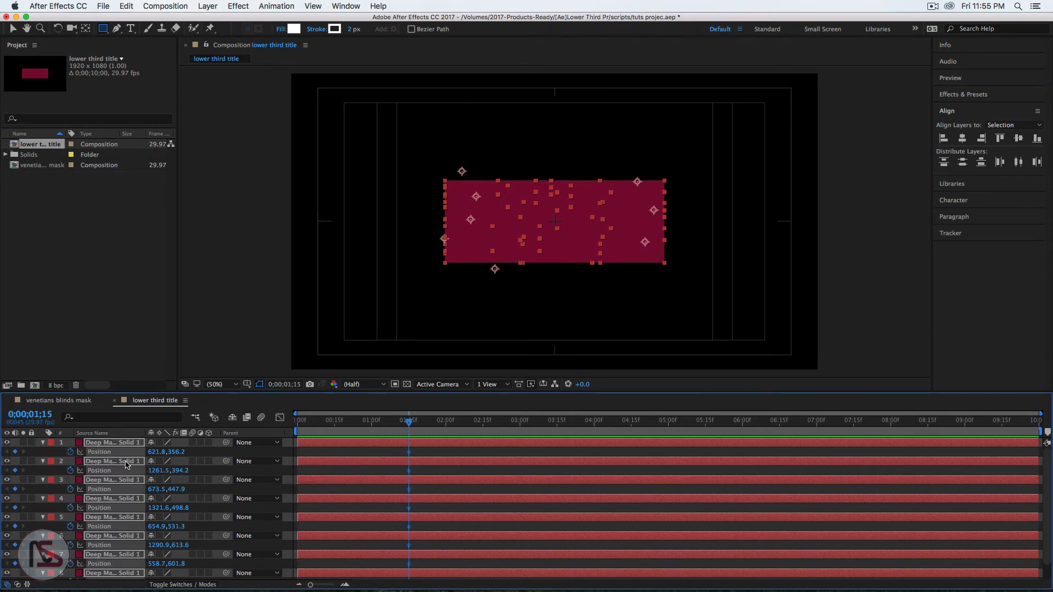
At 0;00;00;00, slide layers 1 to 8 outward to X positions of about 1679, 305, -157, 2222, -265, 2061, 39 and -549.
key(Home)
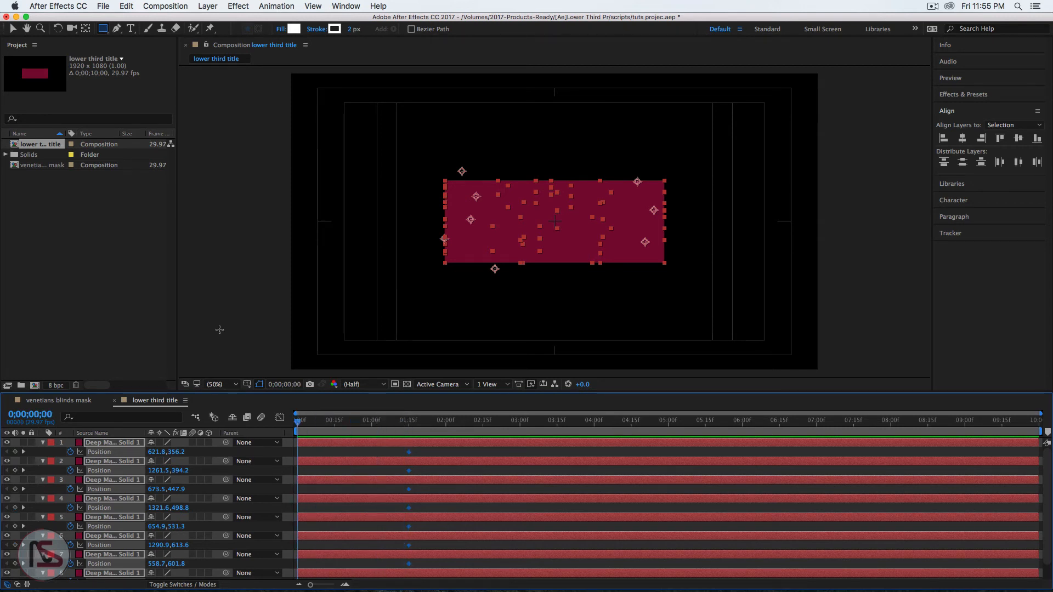
click(219, 329)
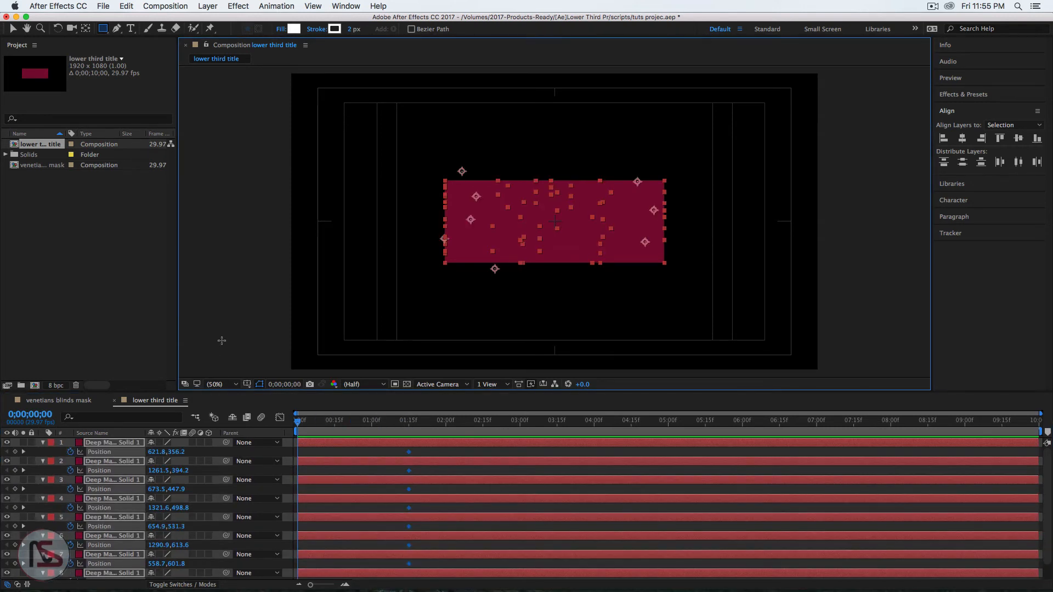
click(14, 29)
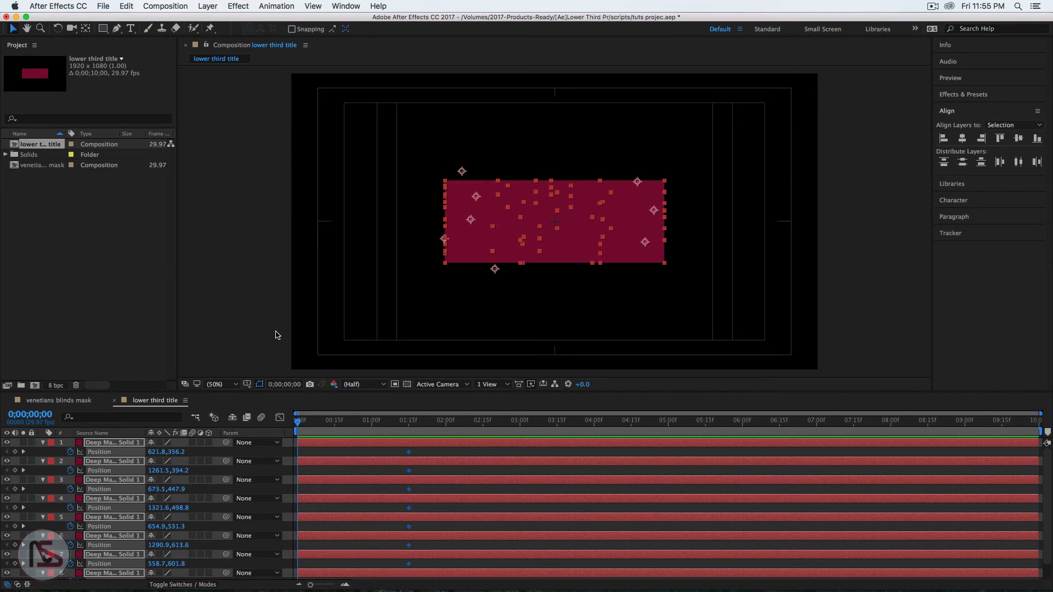
click(267, 335)
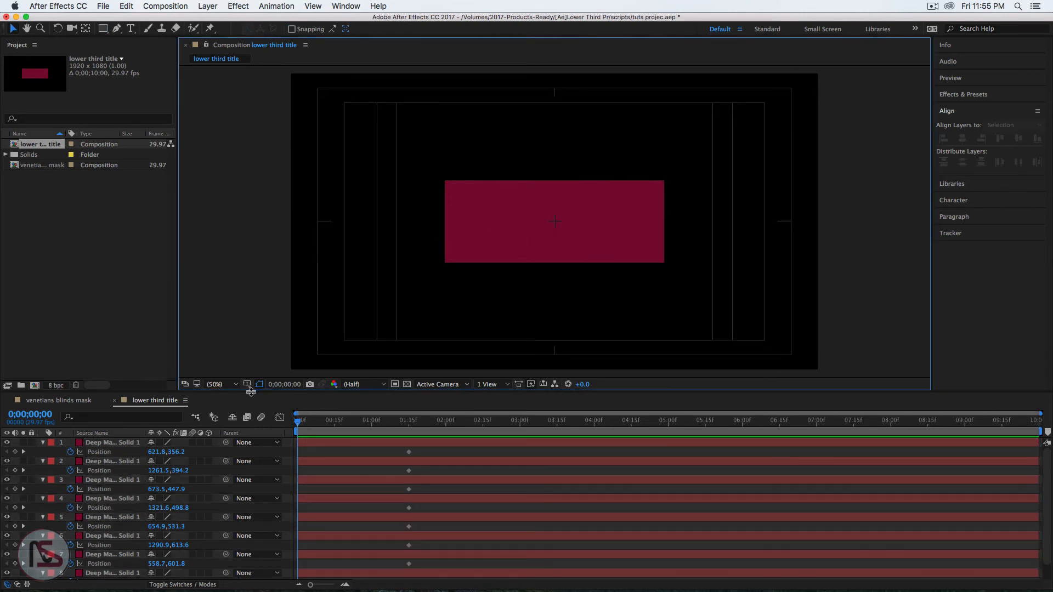
drag(251, 391, 252, 302)
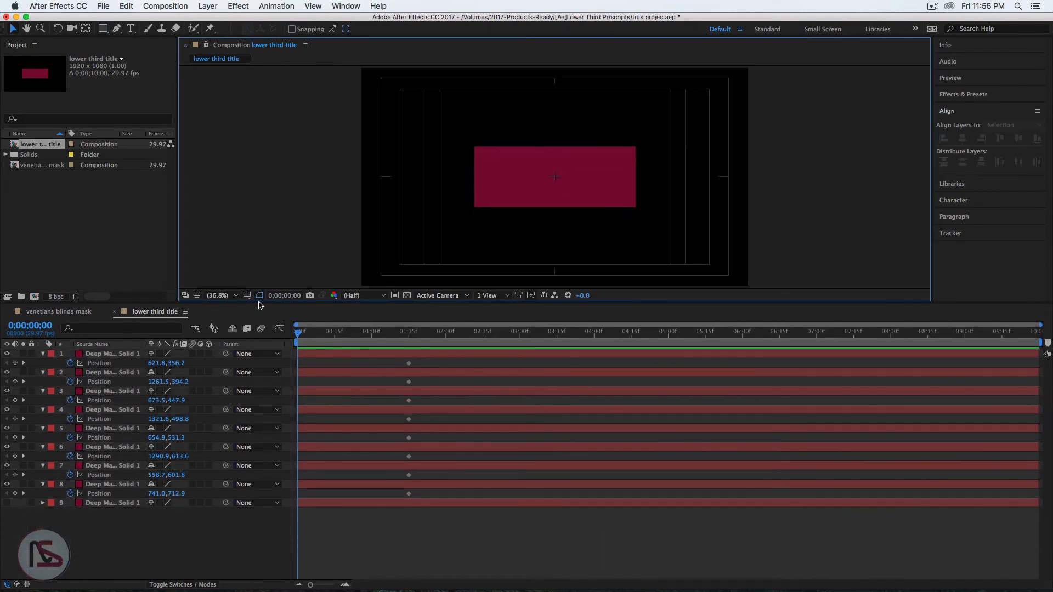
click(201, 560)
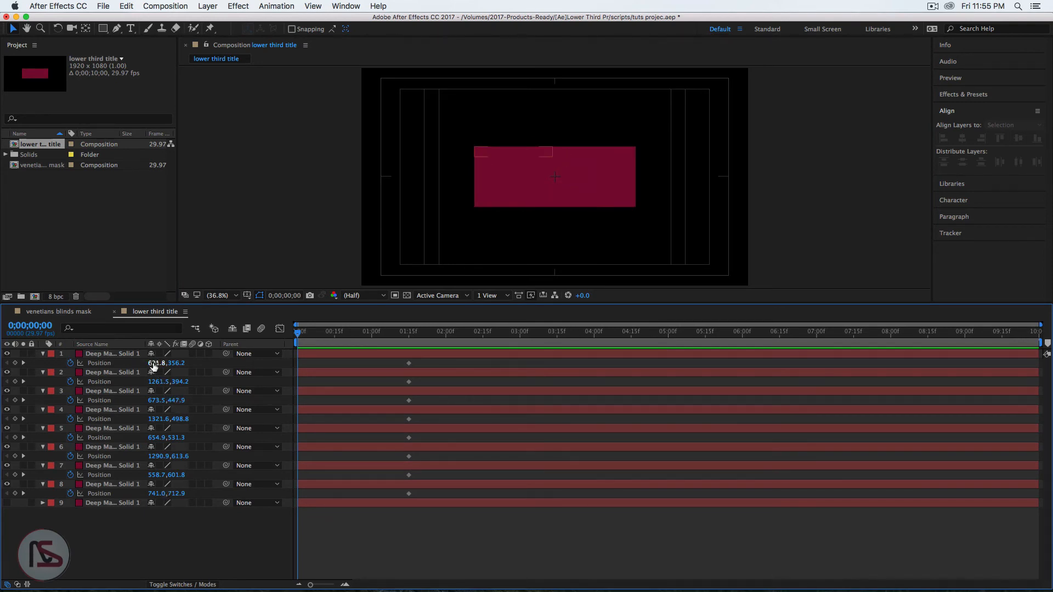
drag(154, 367, 908, 355)
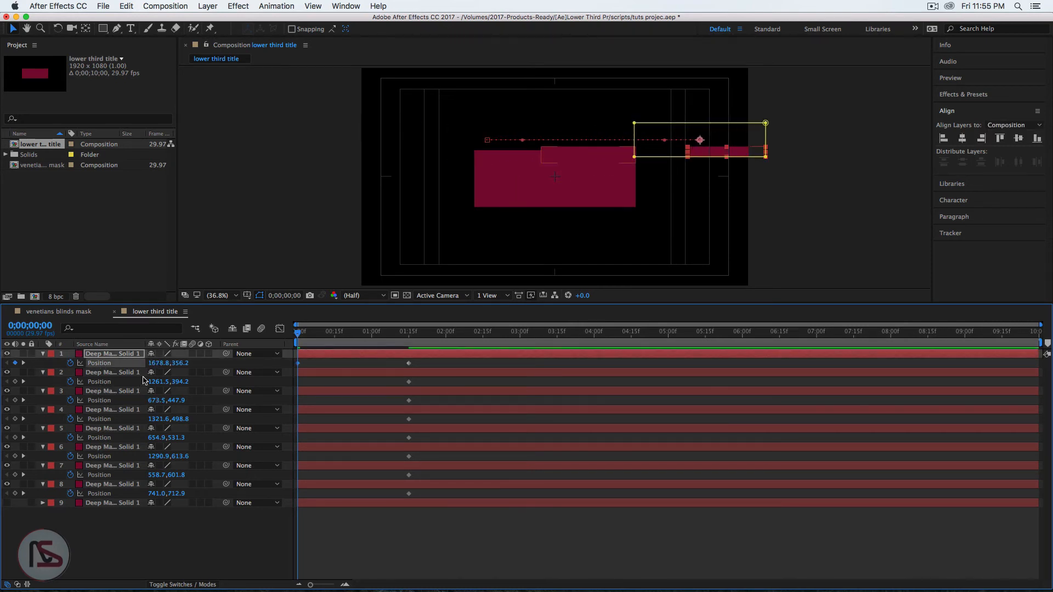
drag(145, 381, 3, 375)
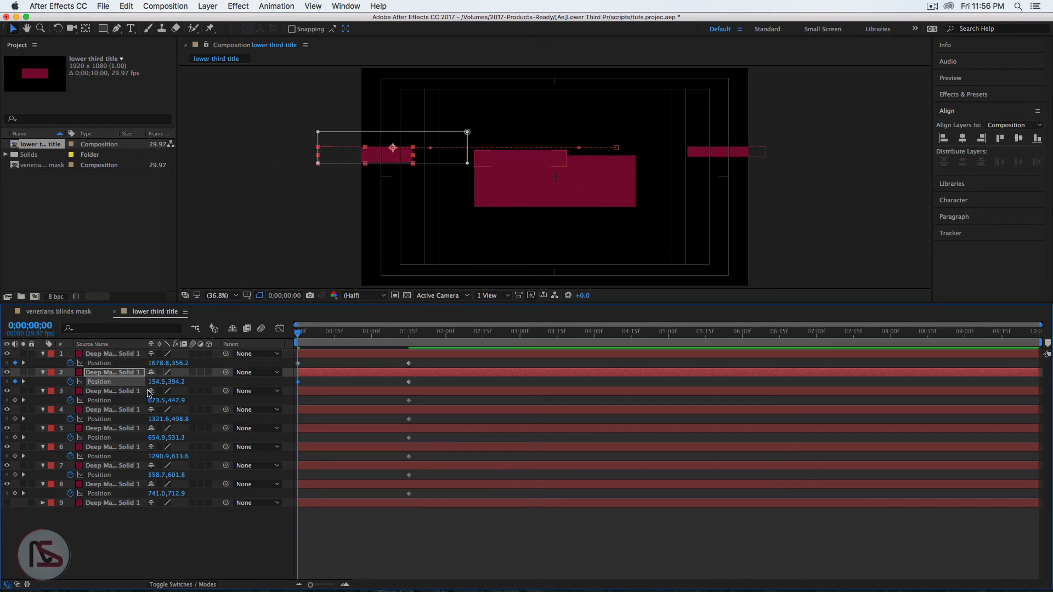
drag(159, 382, 71, 488)
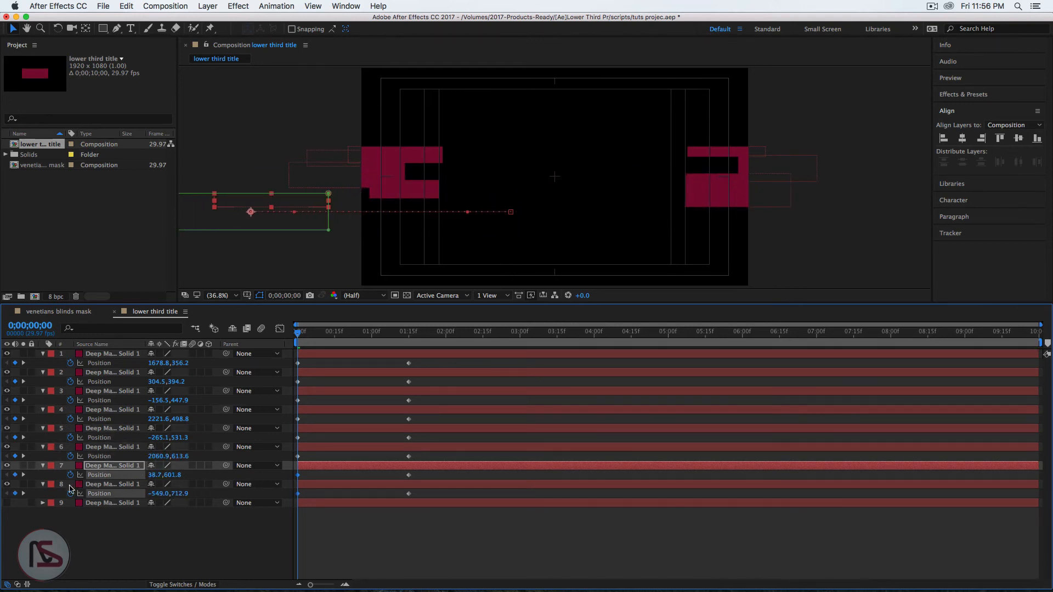
click(71, 488)
Apply Easy Ease to all Position keyframes and reshape their speed graph for an early peak and a long slowdown into the end keyframes.
drag(299, 335, 371, 338)
drag(446, 511, 287, 343)
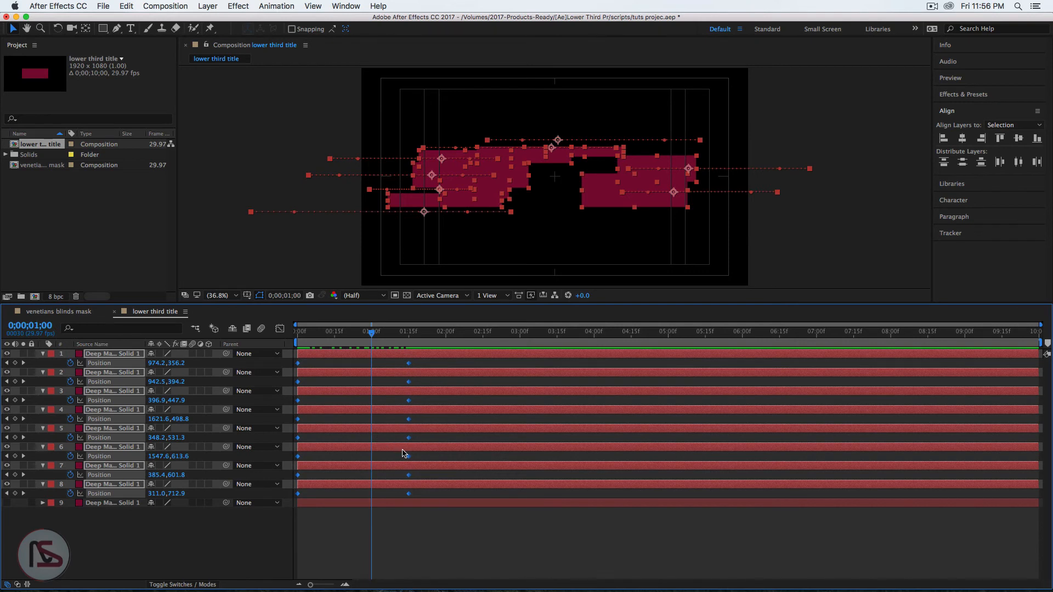
key(F9)
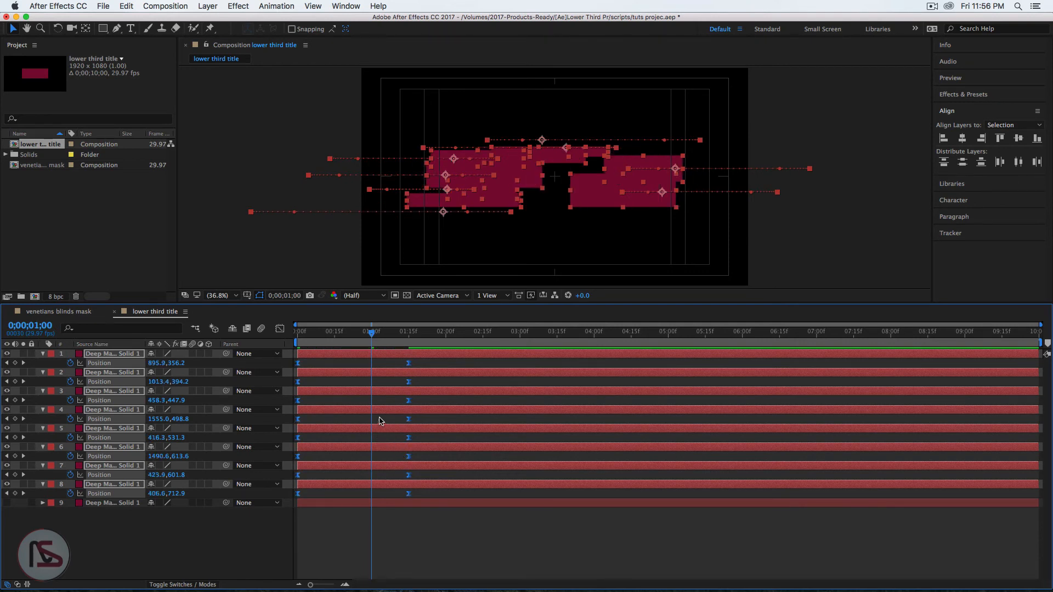
click(280, 329)
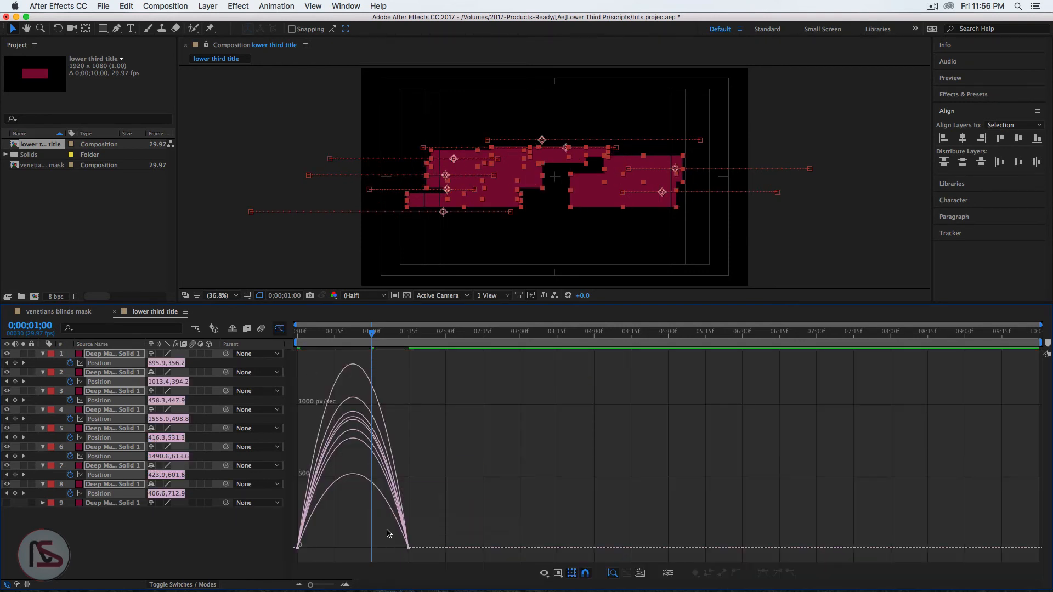
drag(388, 531, 353, 546)
click(280, 329)
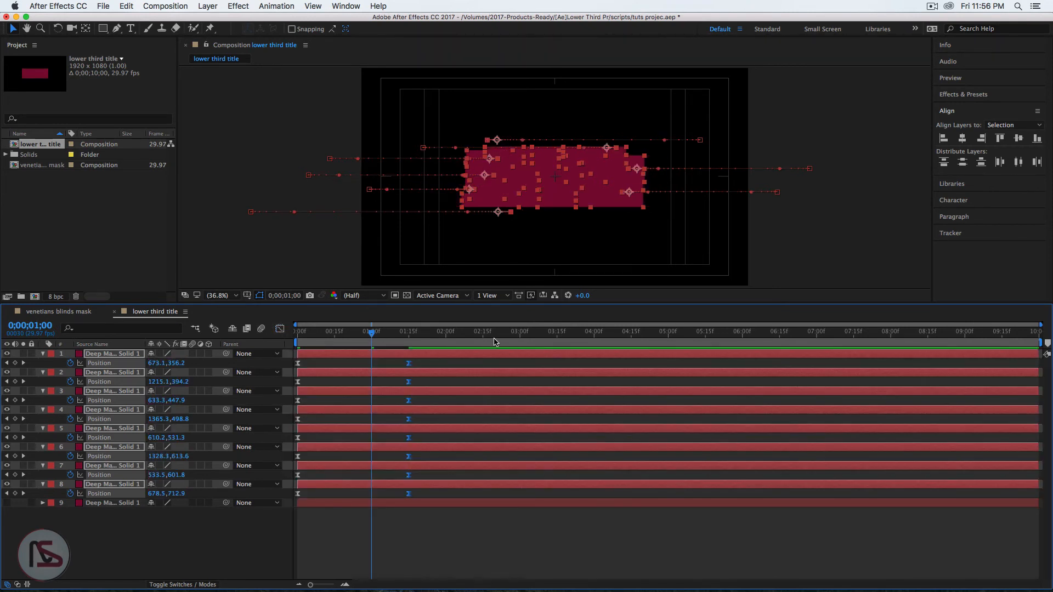
Set the work area end at 0;00;02;24 and preview the slide-in animation.
click(505, 336)
key(n)
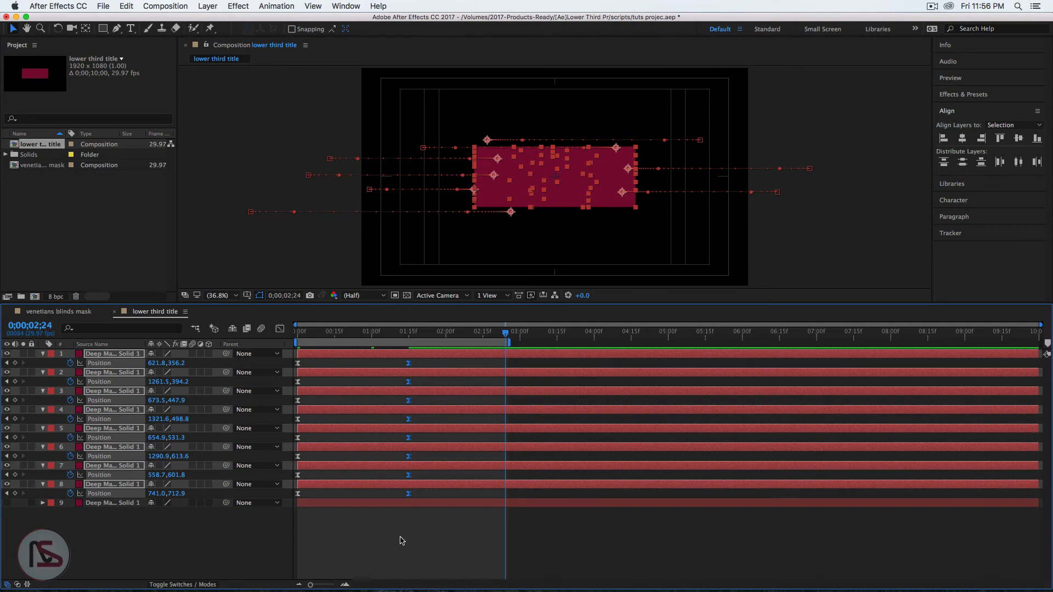
click(204, 535)
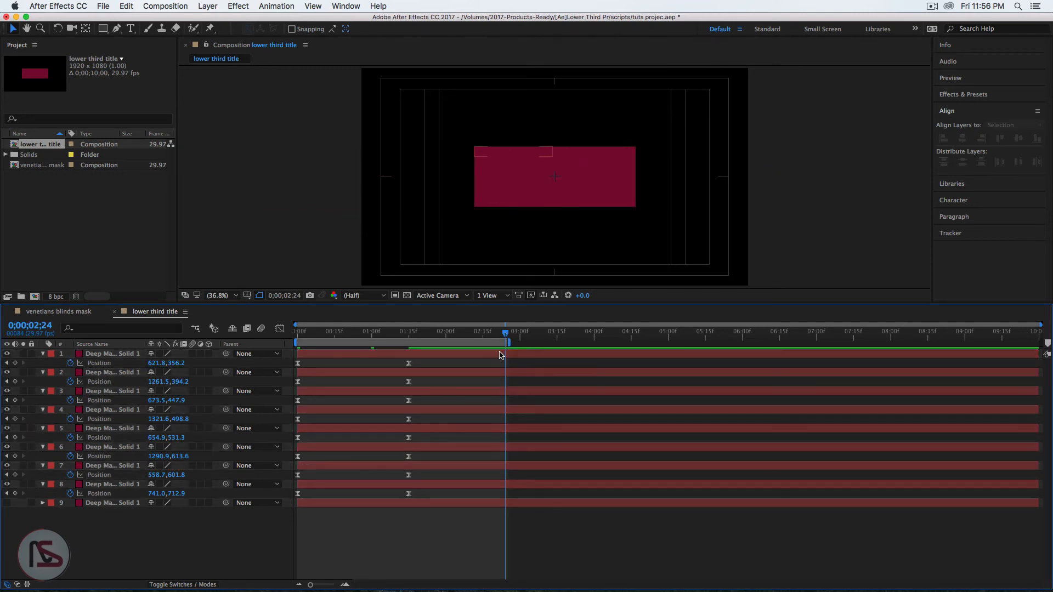
drag(400, 336, 319, 350)
key(space)
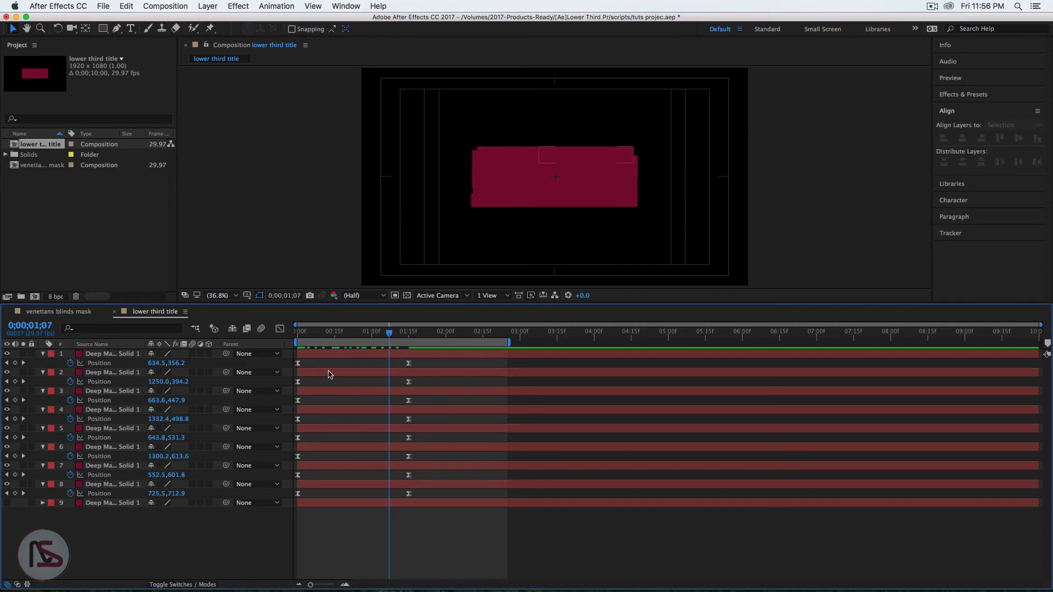
Stagger the slide-in by delaying the Position keyframe pairs of layers 2, 4, 6, 7 and 8 by about 7, 12, 4, 9 and 1 frames.
drag(422, 362, 281, 364)
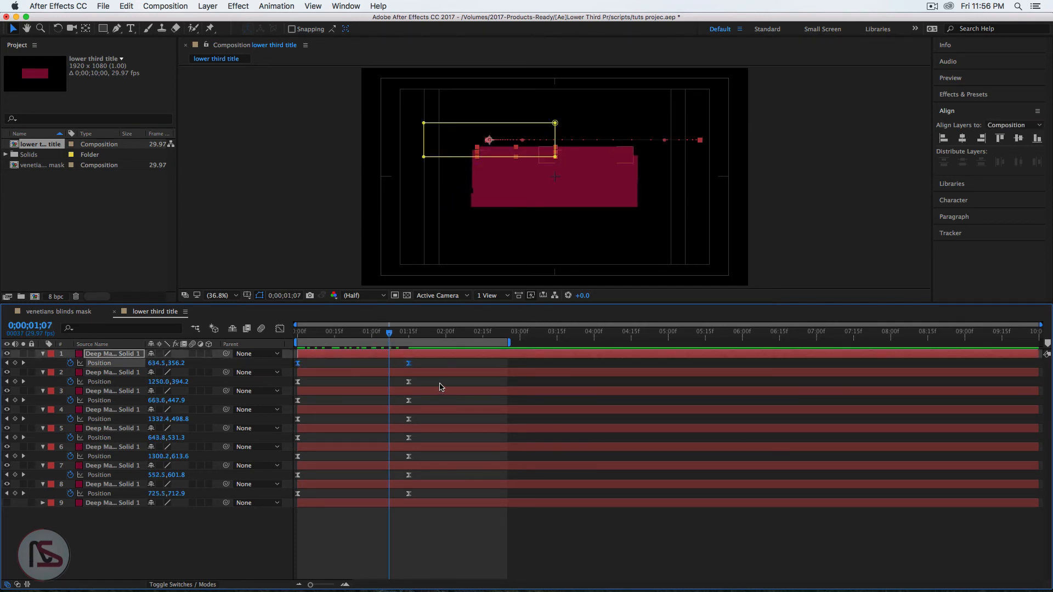
drag(440, 386, 317, 385)
drag(431, 418, 328, 420)
drag(430, 463, 308, 457)
drag(409, 483, 320, 478)
drag(438, 473, 320, 478)
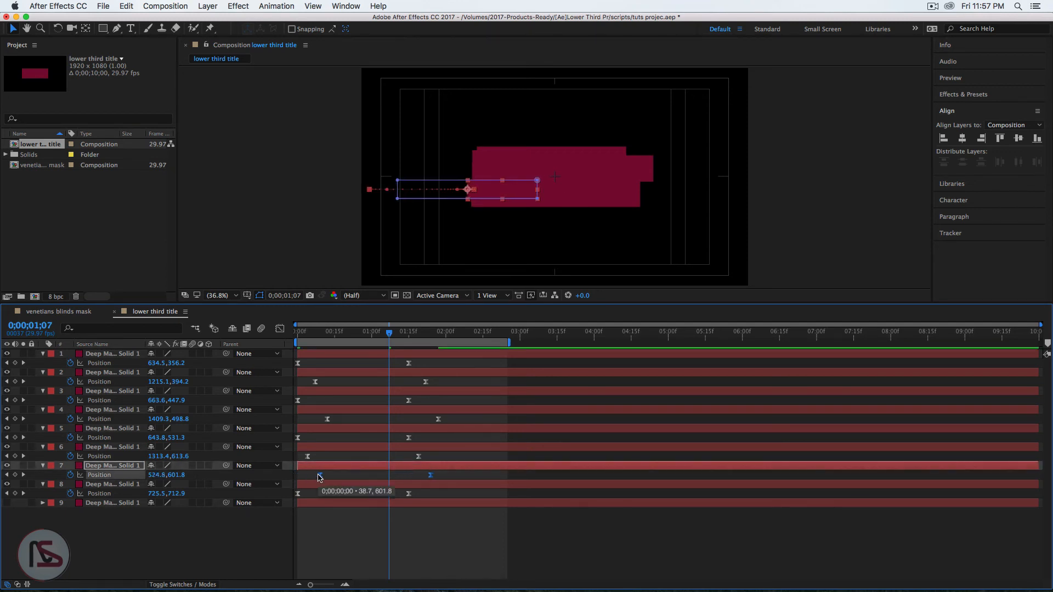
click(426, 497)
drag(426, 488, 300, 495)
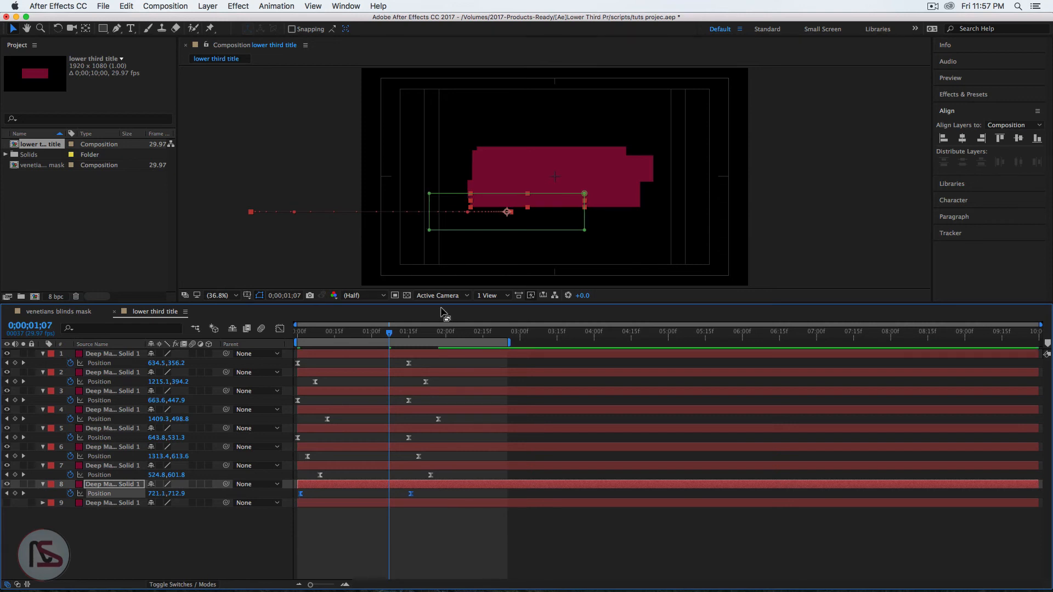
drag(389, 333, 408, 349)
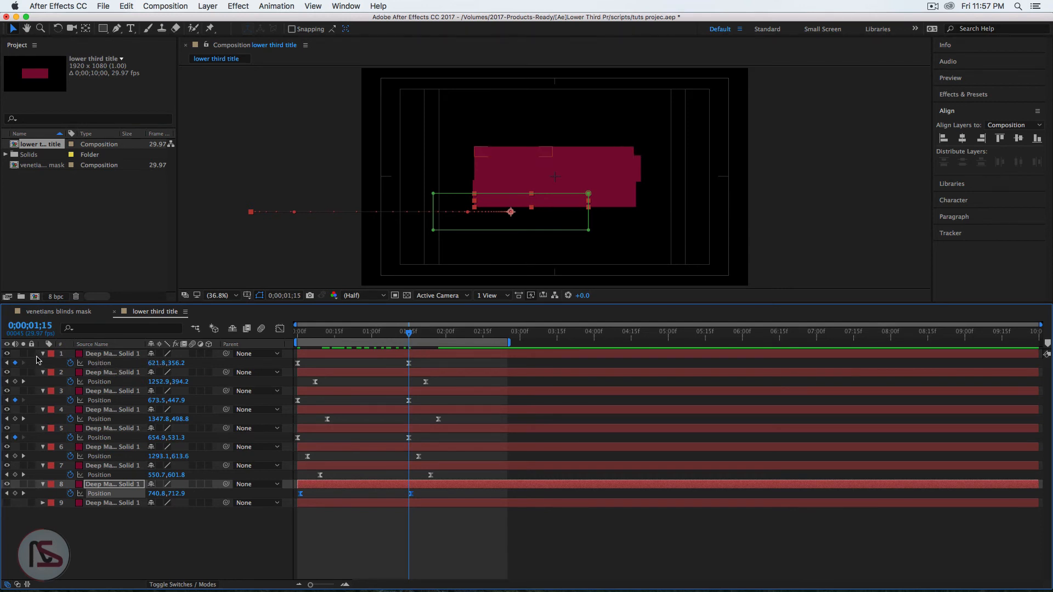
Pre-compose all nine solid layers into a new composition named "all layers", moving all attributes into it.
click(98, 355)
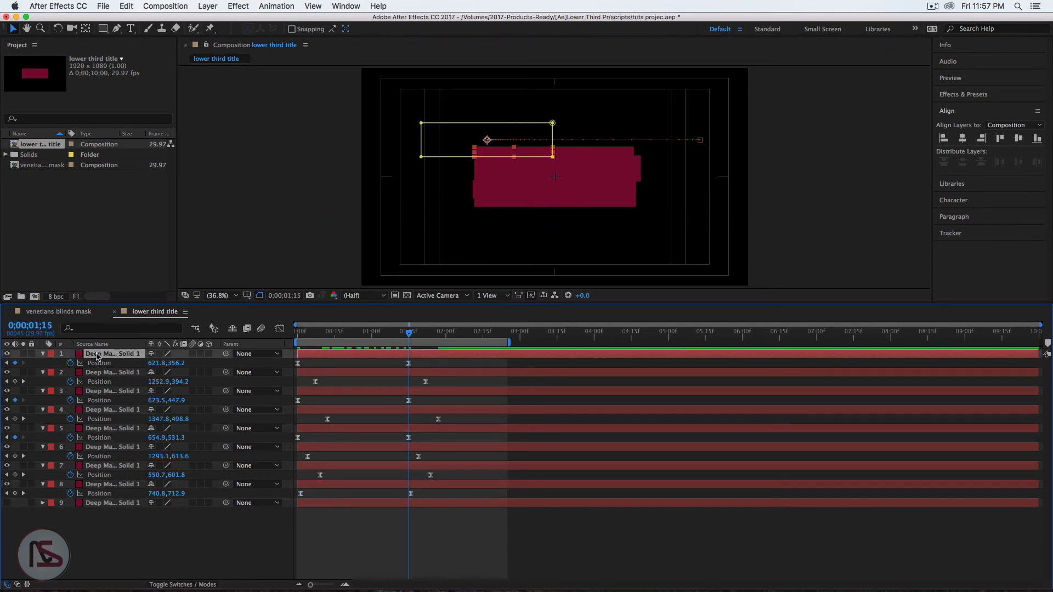
shift+click(102, 503)
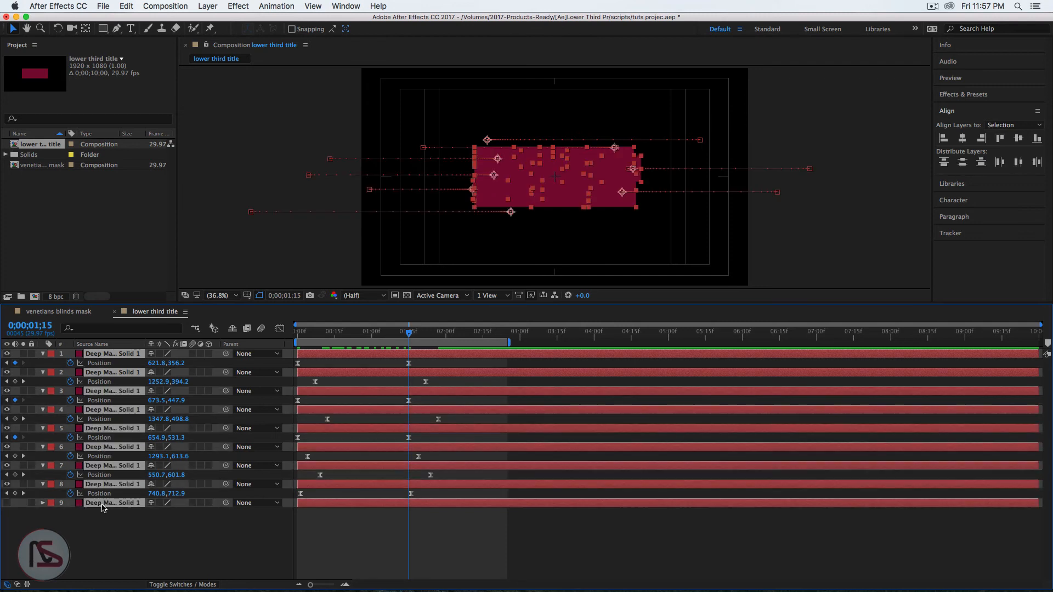
right_click(113, 438)
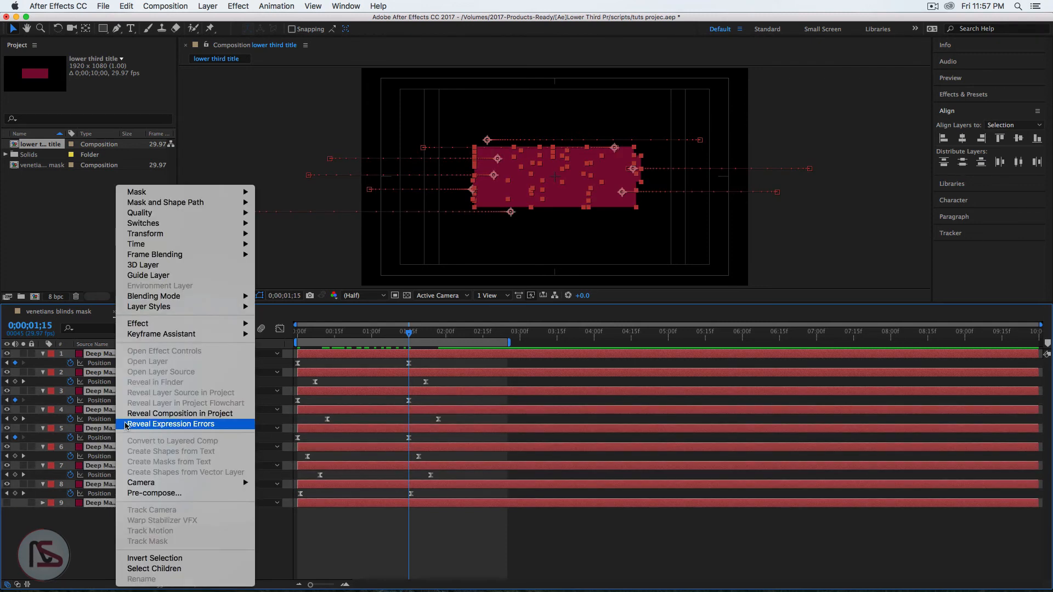
click(154, 493)
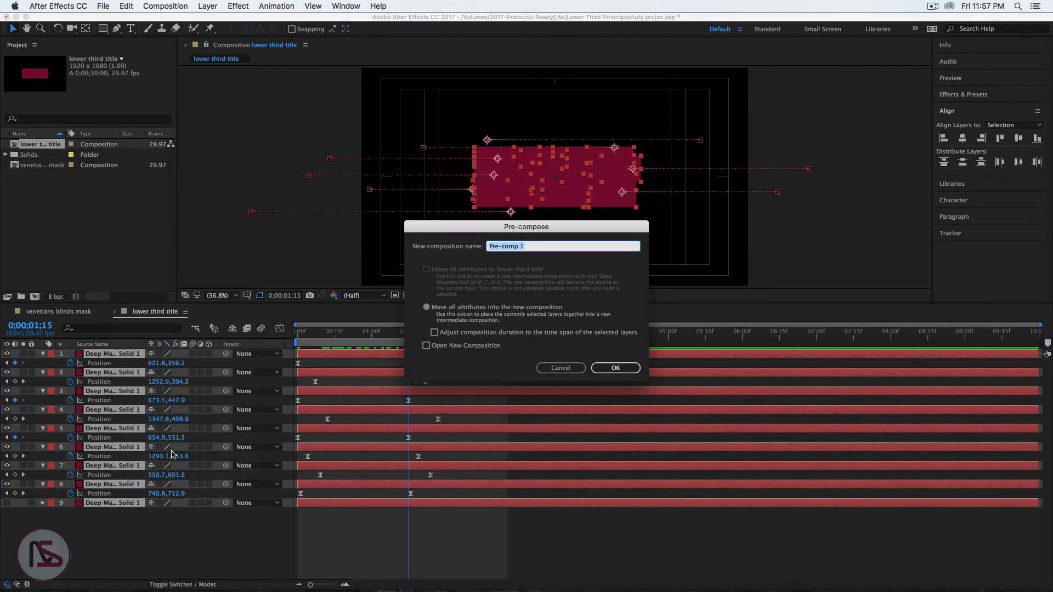
text(all layers)
click(617, 369)
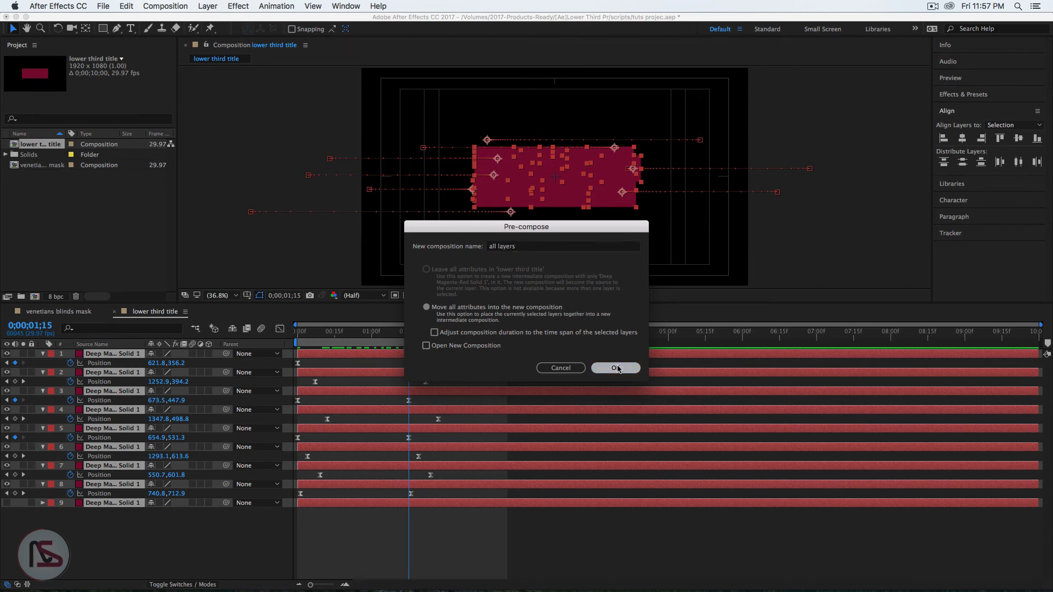
At 0;00;02;00, add a text layer reading "PHOTOGRAPHY" over the assembled magenta-red rectangle.
drag(403, 337, 379, 346)
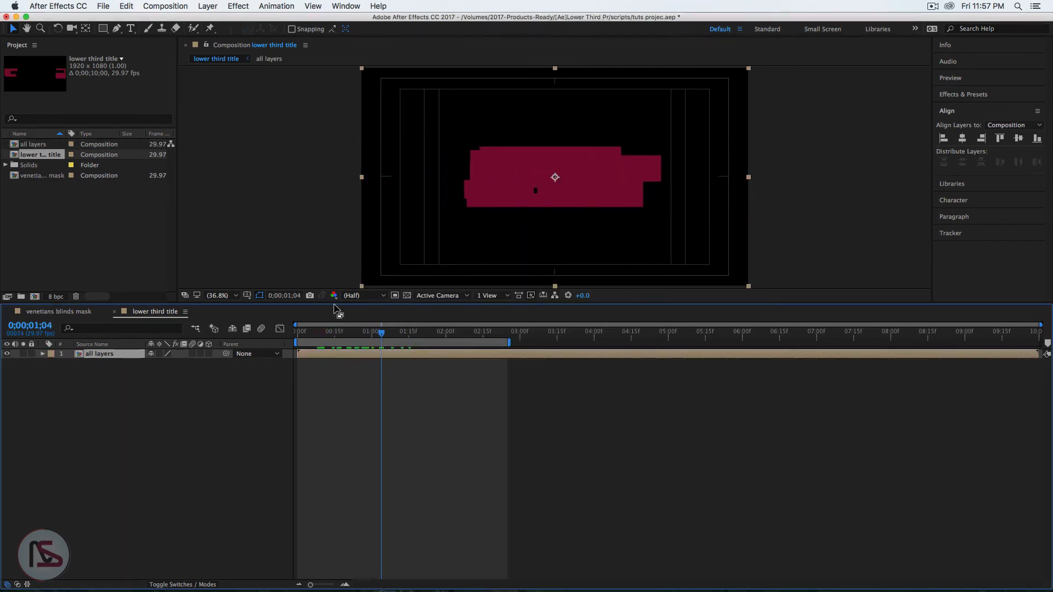
drag(330, 305, 329, 426)
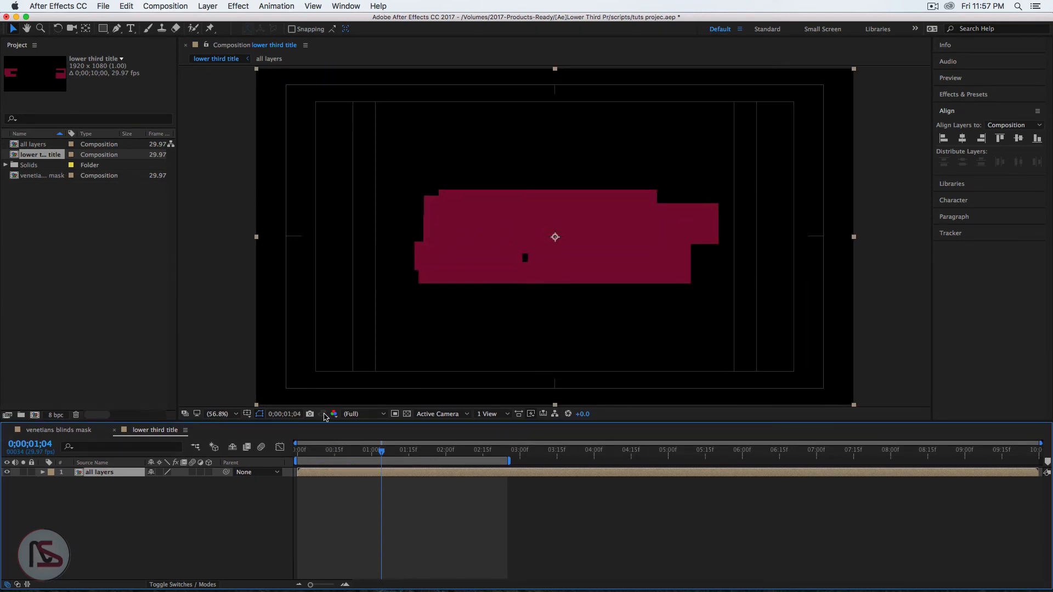
drag(381, 450, 446, 451)
click(148, 503)
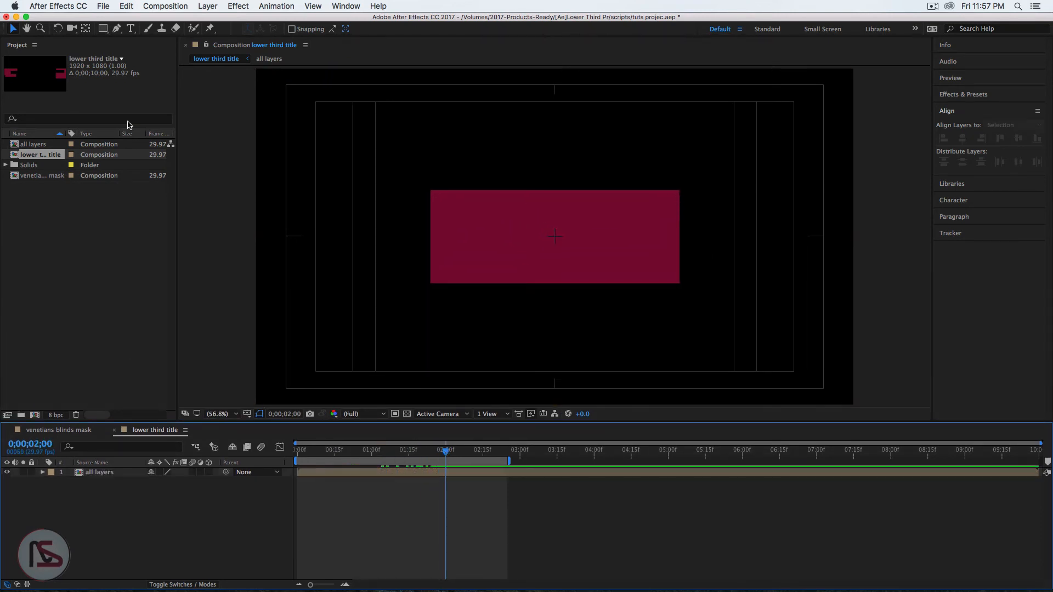
click(130, 29)
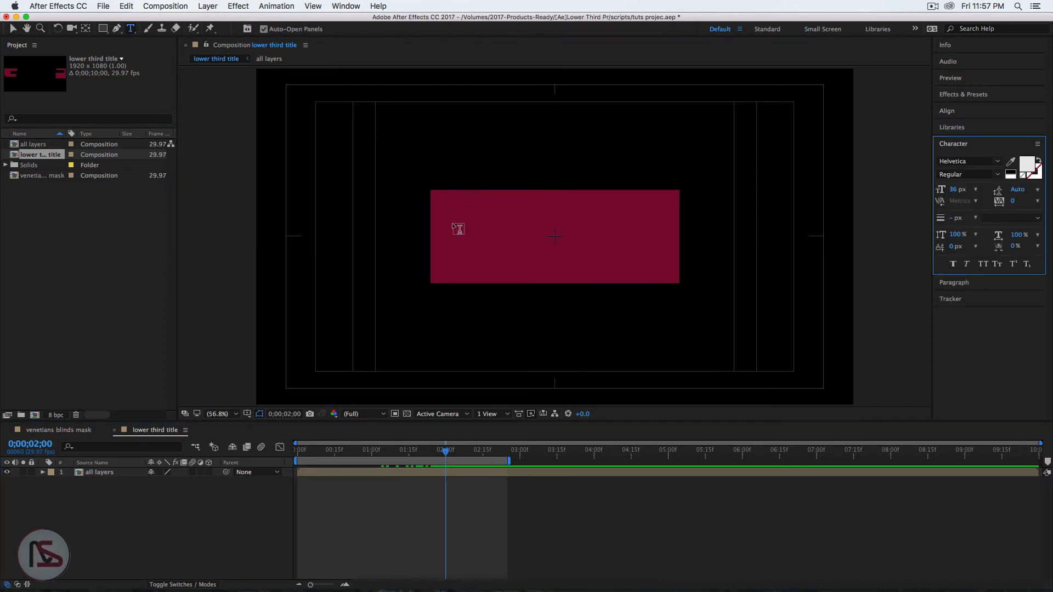
click(445, 239)
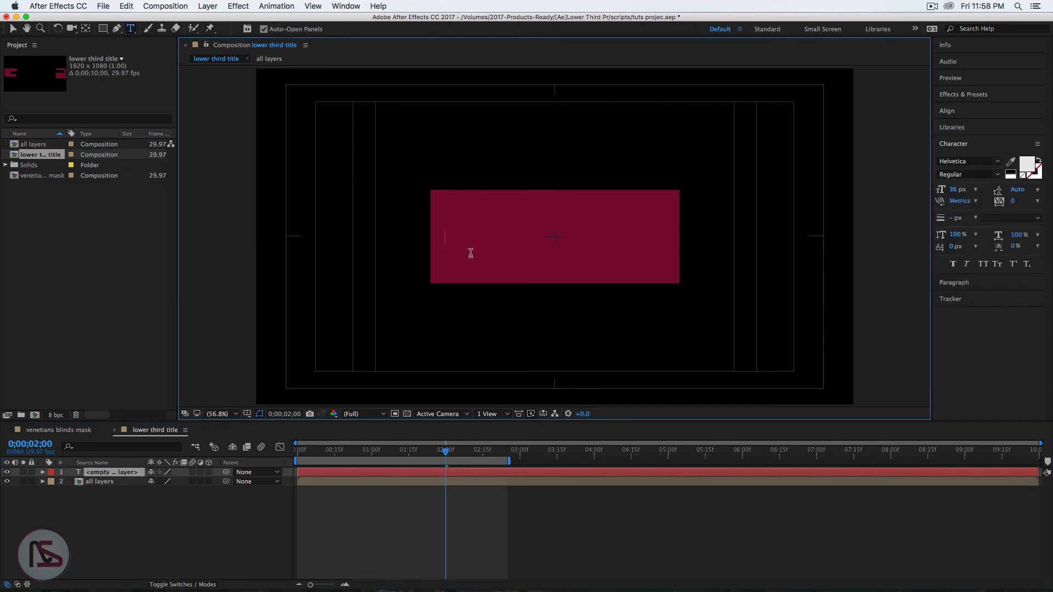
text(PHOTOG)
text(RAPHY)
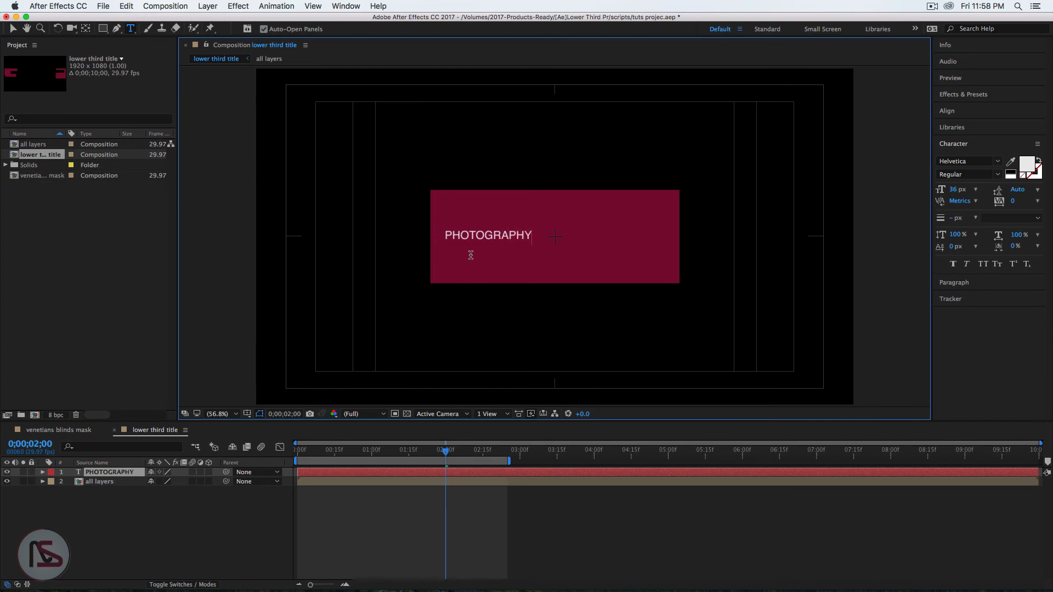
click(13, 29)
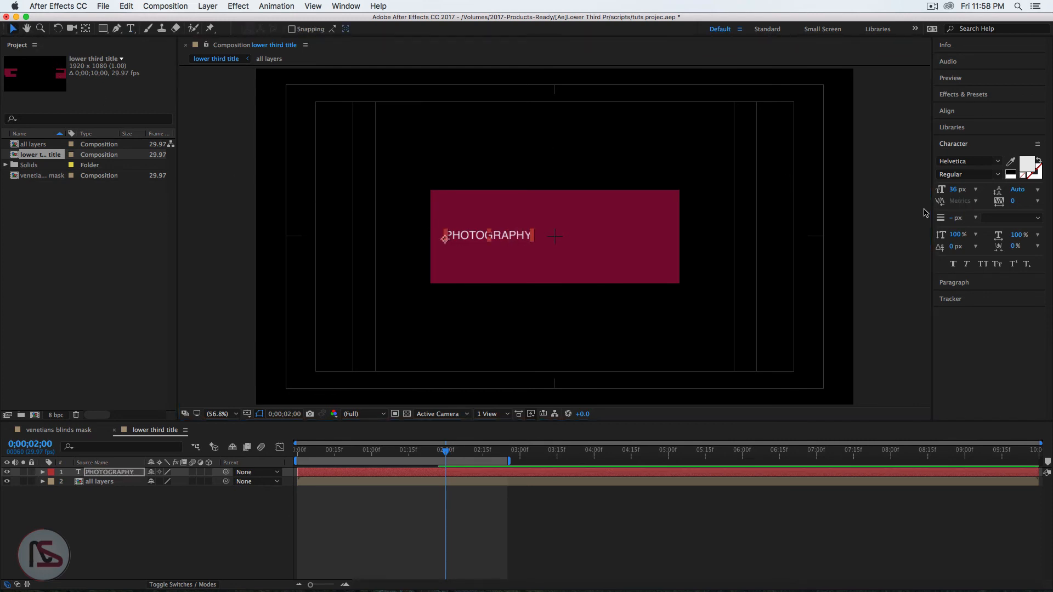
Set the PHOTOGRAPHY text's font size to 100 px and centre it horizontally and vertically in the composition.
click(955, 190)
text(100)
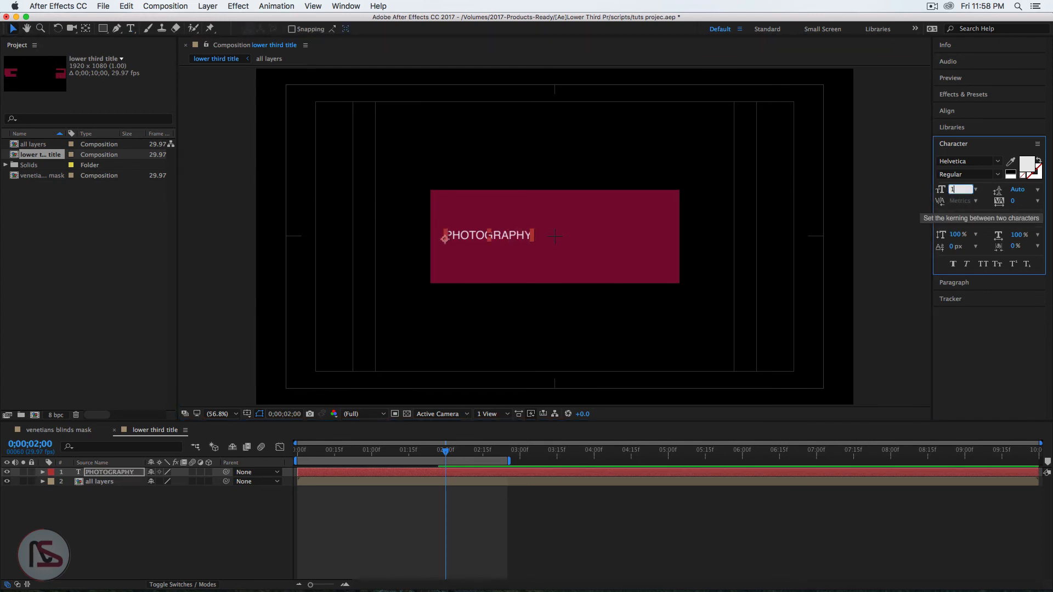
key(Caps_Lock)
key(Return)
key(Caps_Lock)
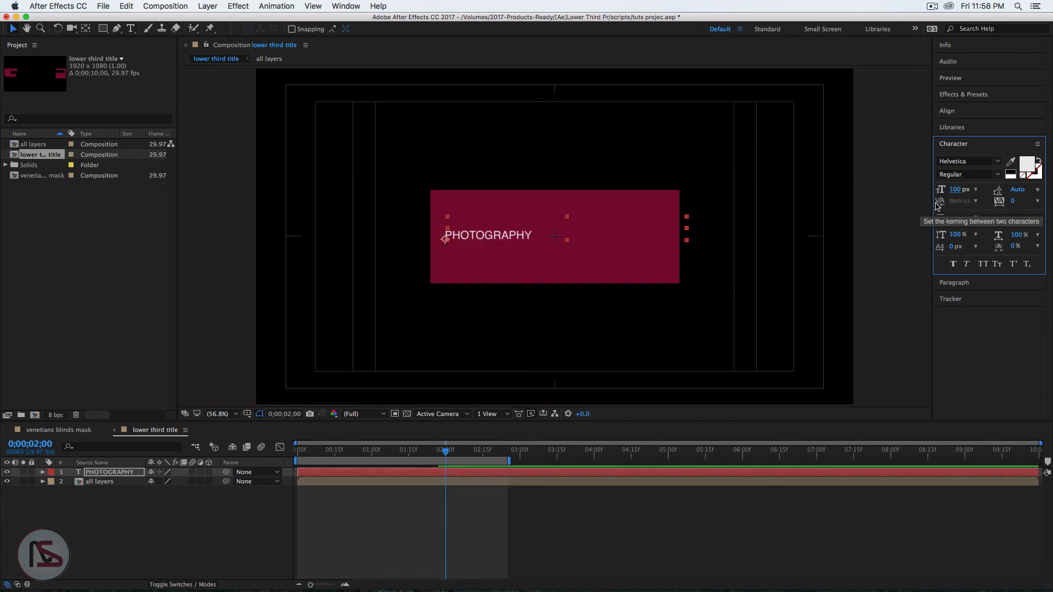
click(952, 111)
click(962, 138)
click(1017, 139)
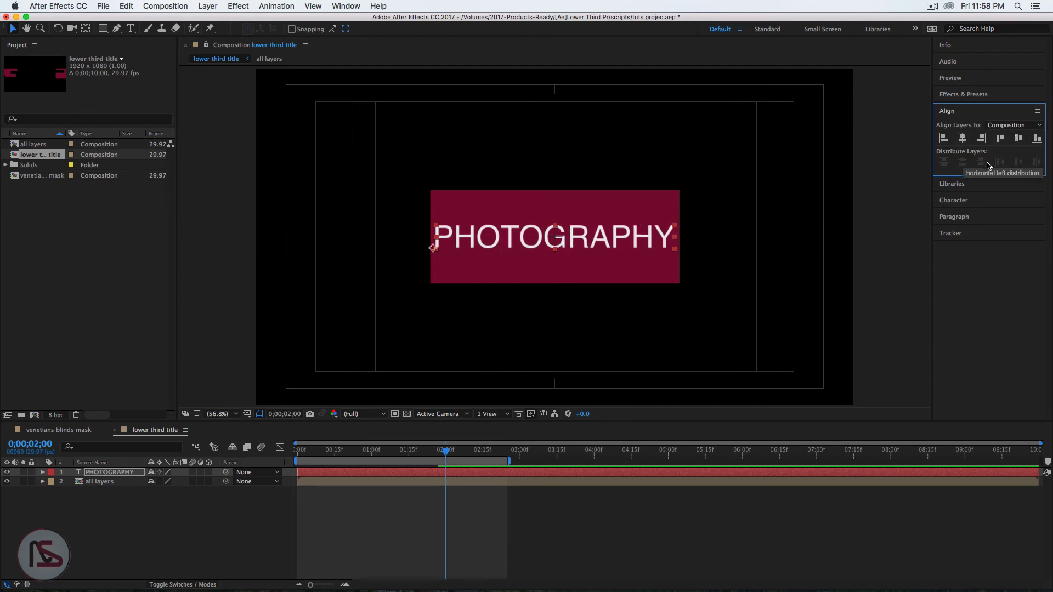
click(122, 477)
click(162, 504)
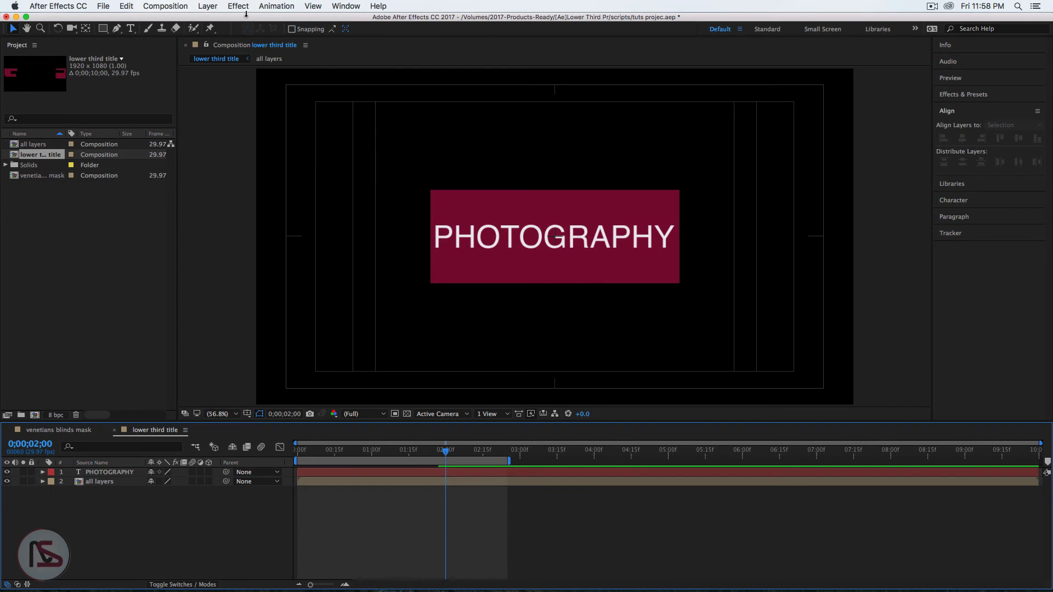
Change the lower third title composition's background colour to the medium blue 408EAF.
click(172, 7)
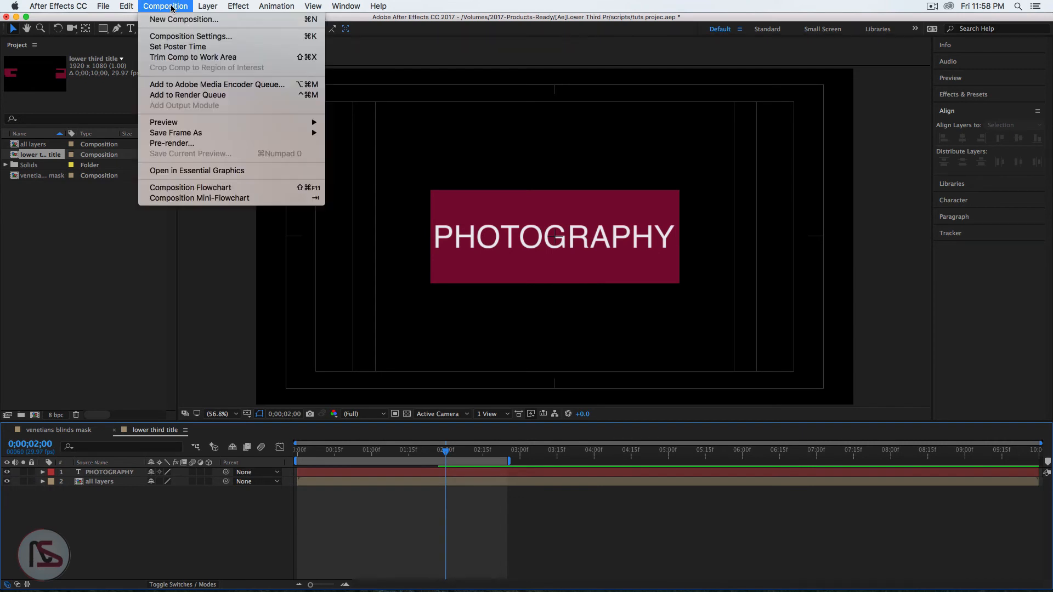
click(181, 36)
click(448, 376)
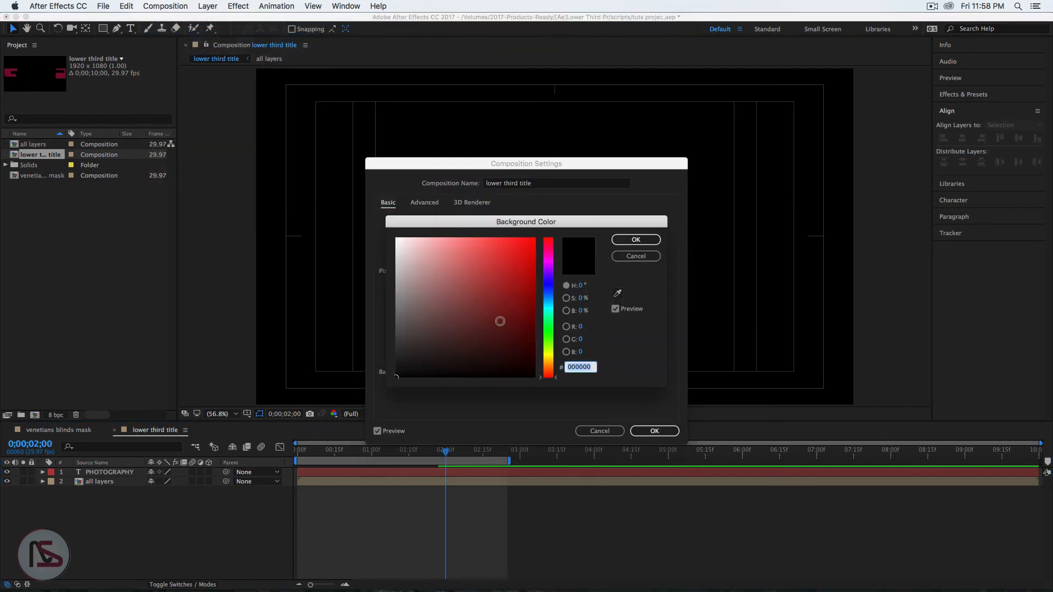
drag(546, 303, 547, 300)
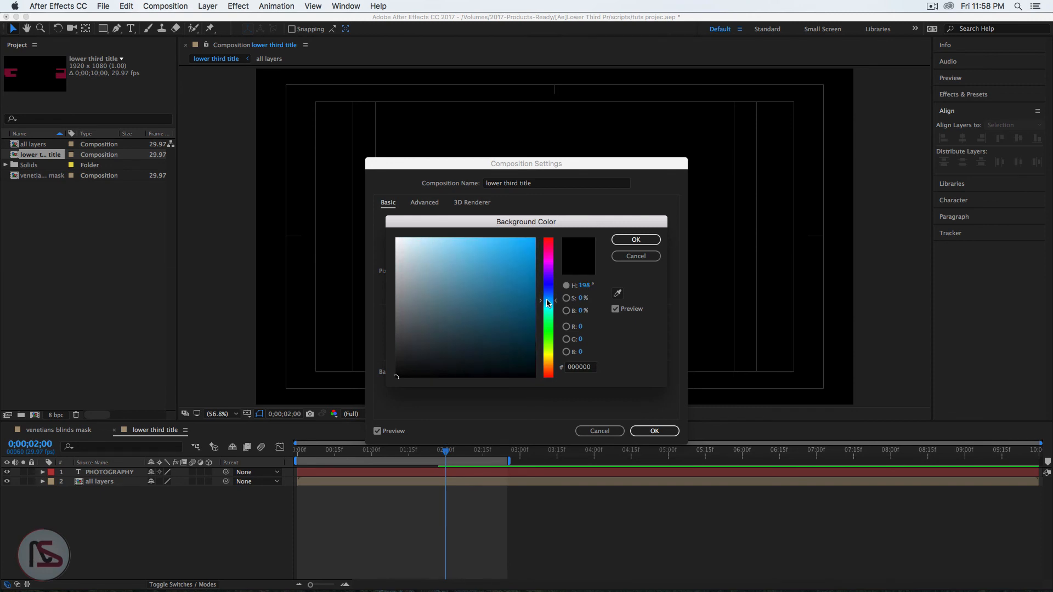
click(484, 281)
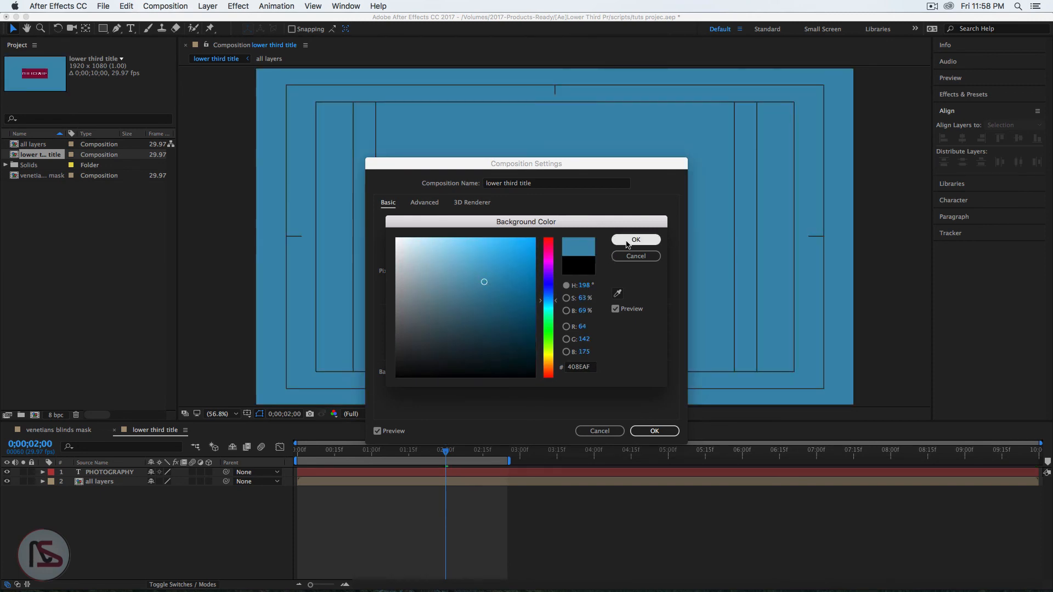
click(636, 240)
click(653, 431)
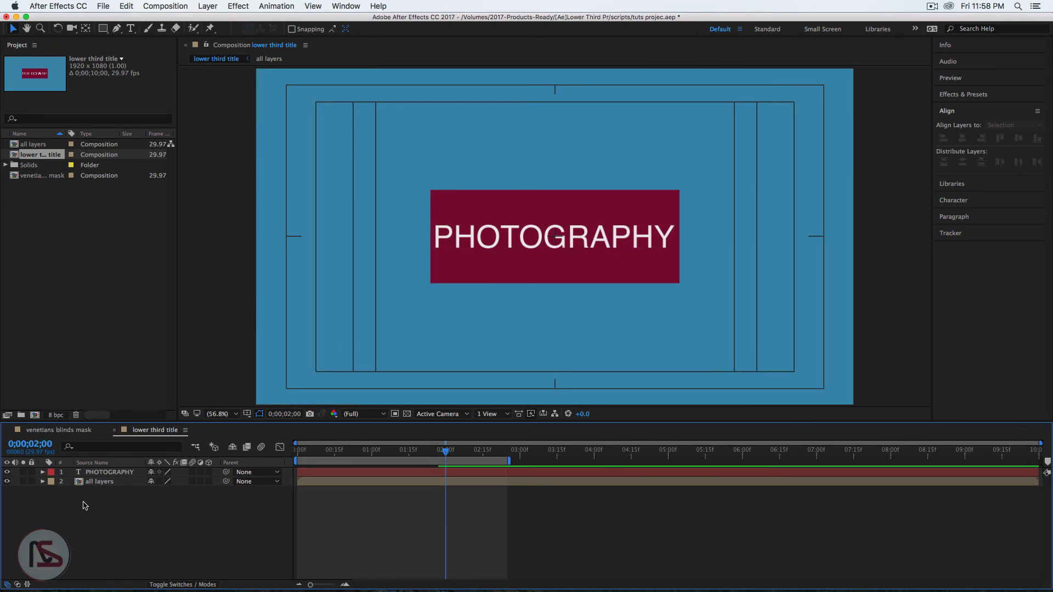
Apply the Fill effect to the "all layers" pre-comp layer.
click(94, 483)
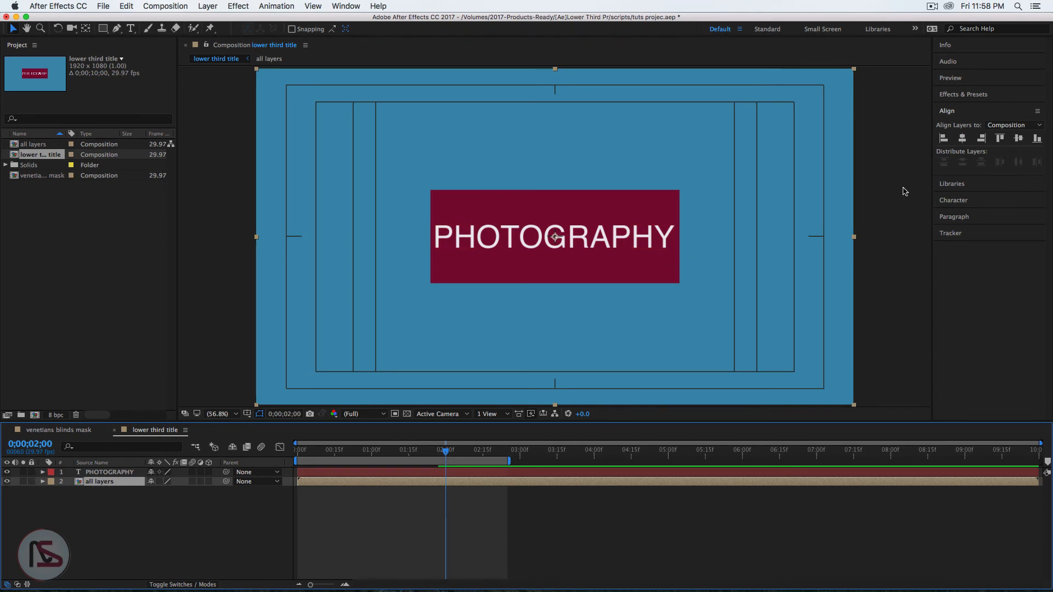
click(966, 95)
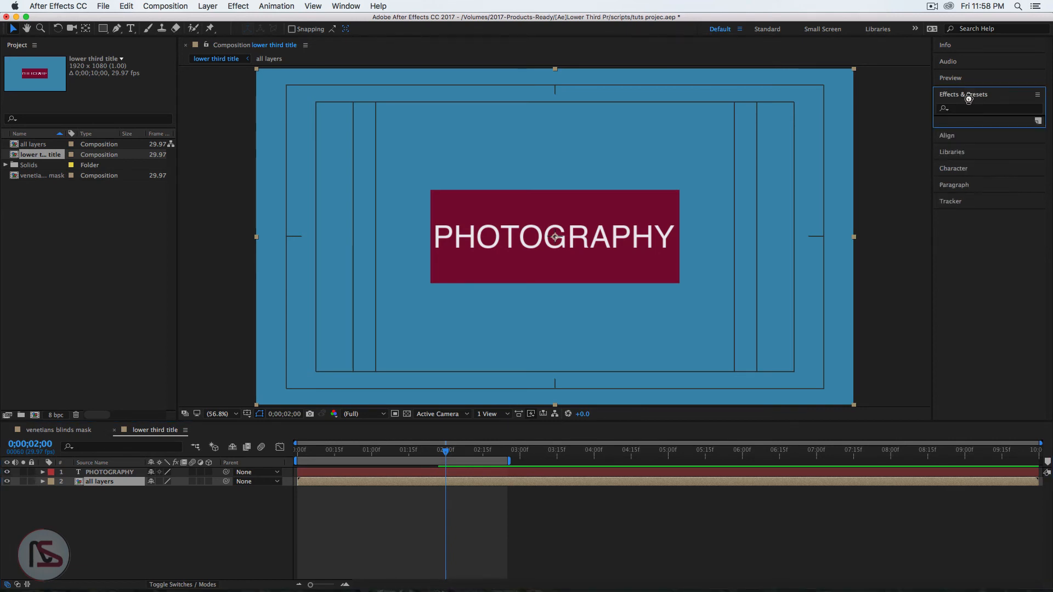
click(964, 109)
text(fill)
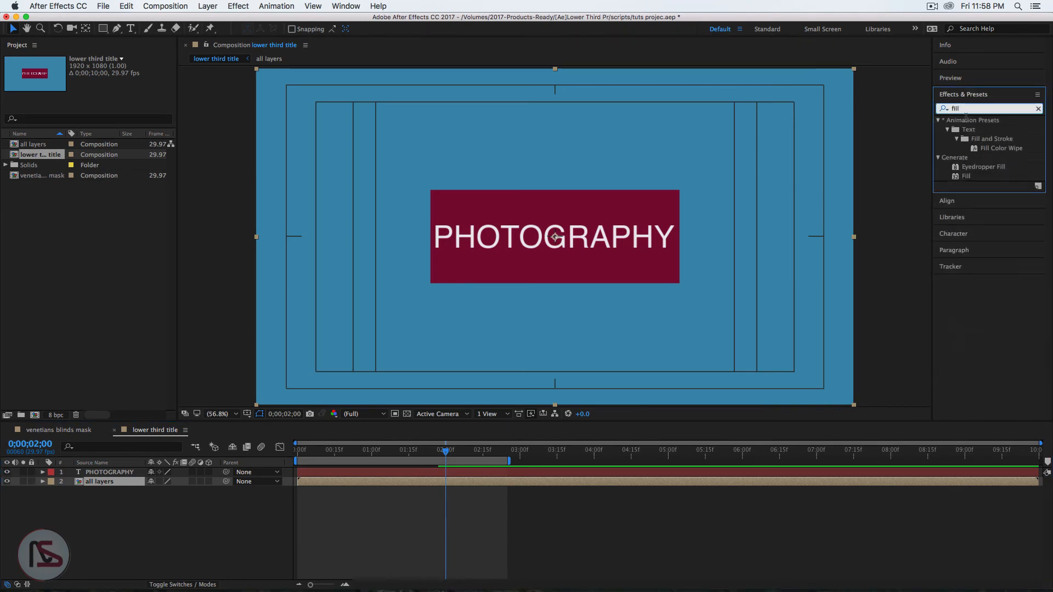
double_click(968, 175)
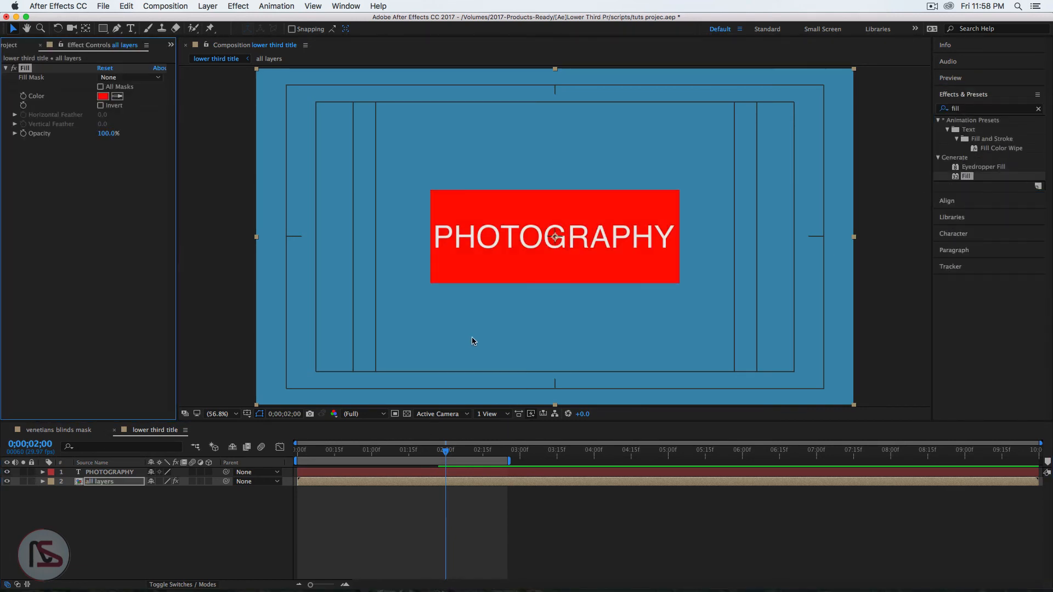
Set the Fill effect's colour to a dark magenta-red.
click(103, 96)
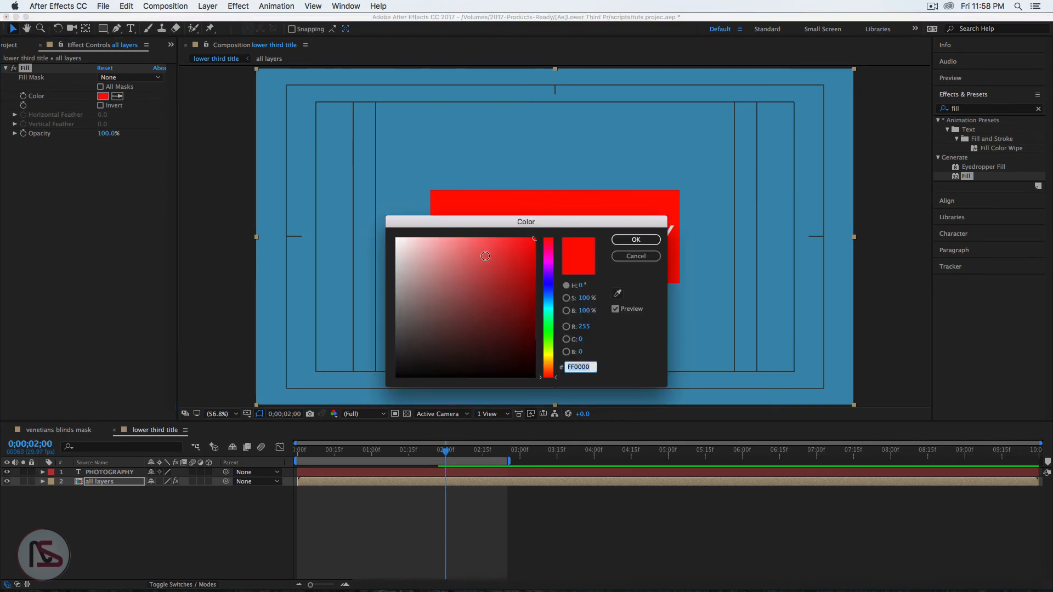
mouse_move(543, 252)
mouse_down()
mouse_move(547, 370)
mouse_move(547, 246)
mouse_up()
click(525, 269)
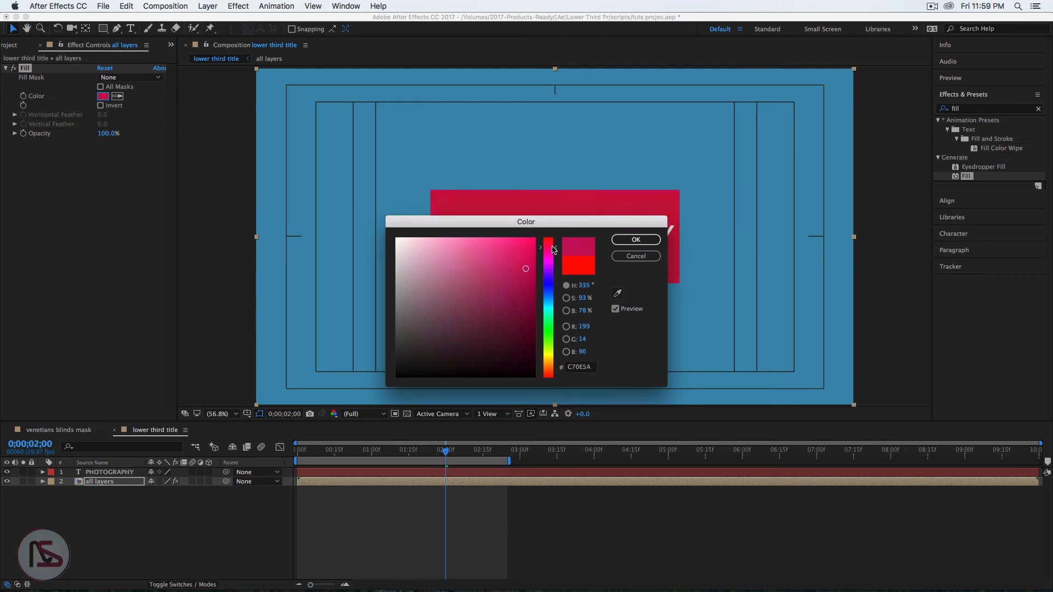
click(516, 304)
key(Return)
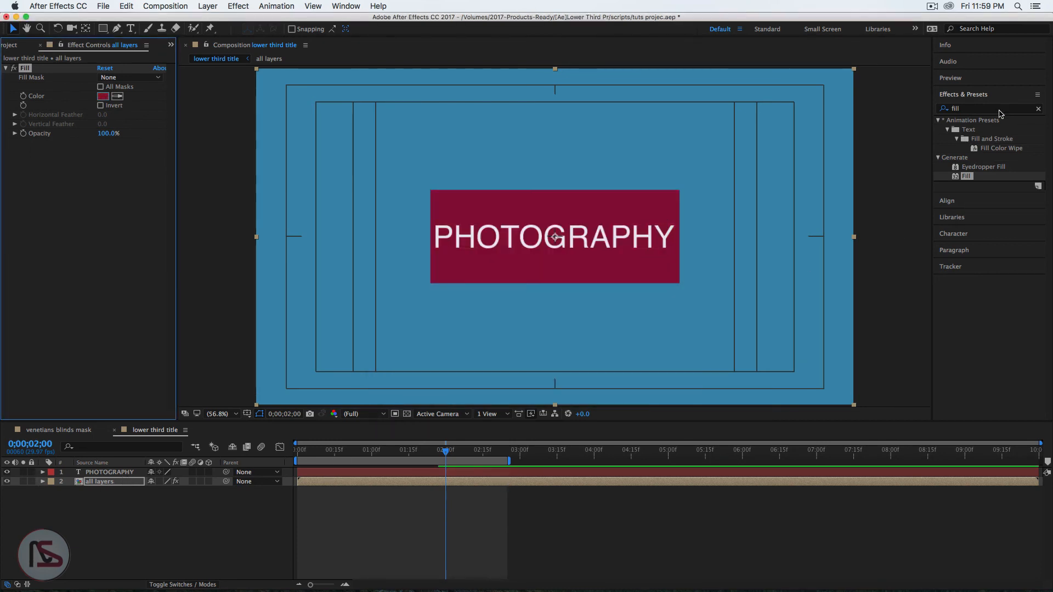
Add the Distort Transform effect to the "all layers" layer, below Fill.
click(1038, 109)
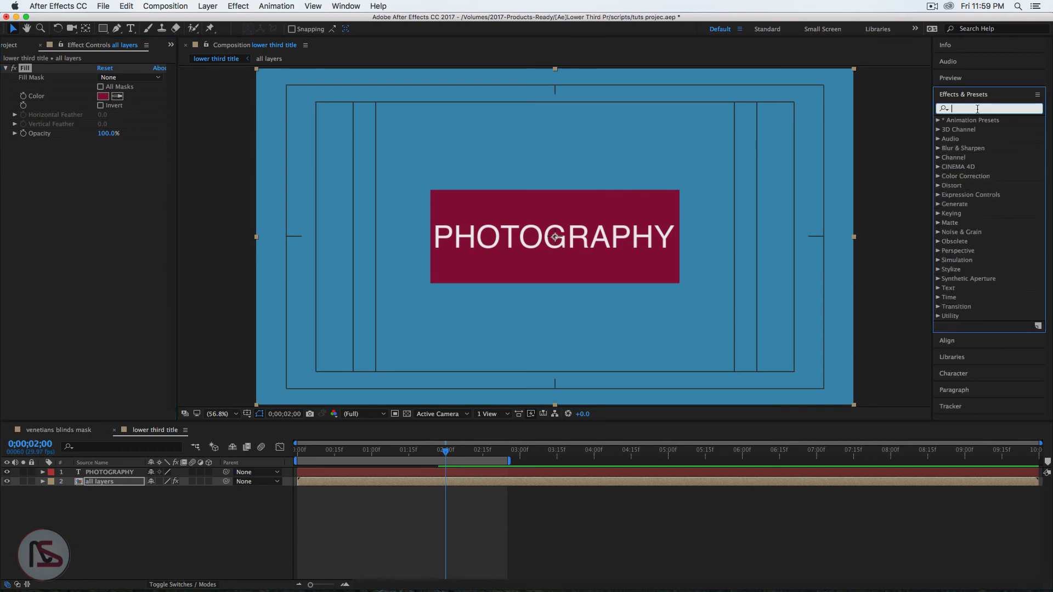
text(trans)
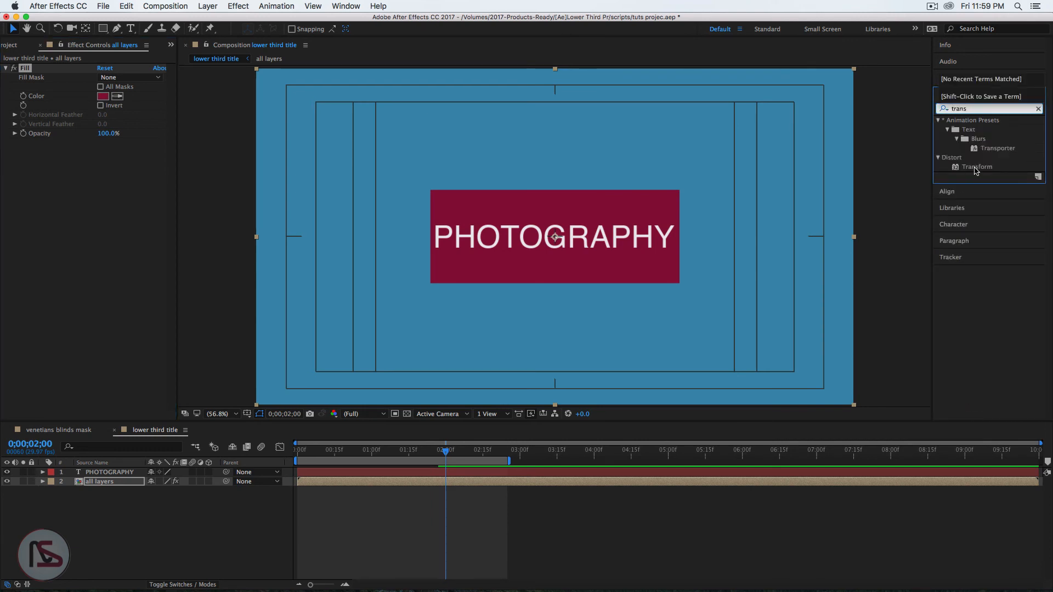
double_click(977, 167)
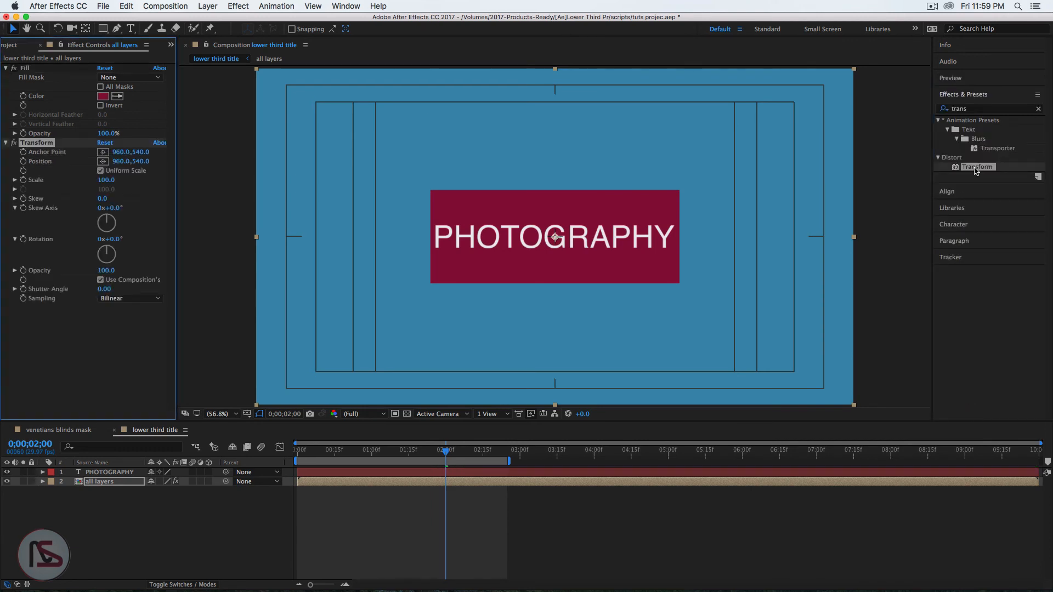
Apply the Separate XYZ Position animation preset to the "all layers" layer and keep that layer selected.
click(1038, 109)
click(991, 109)
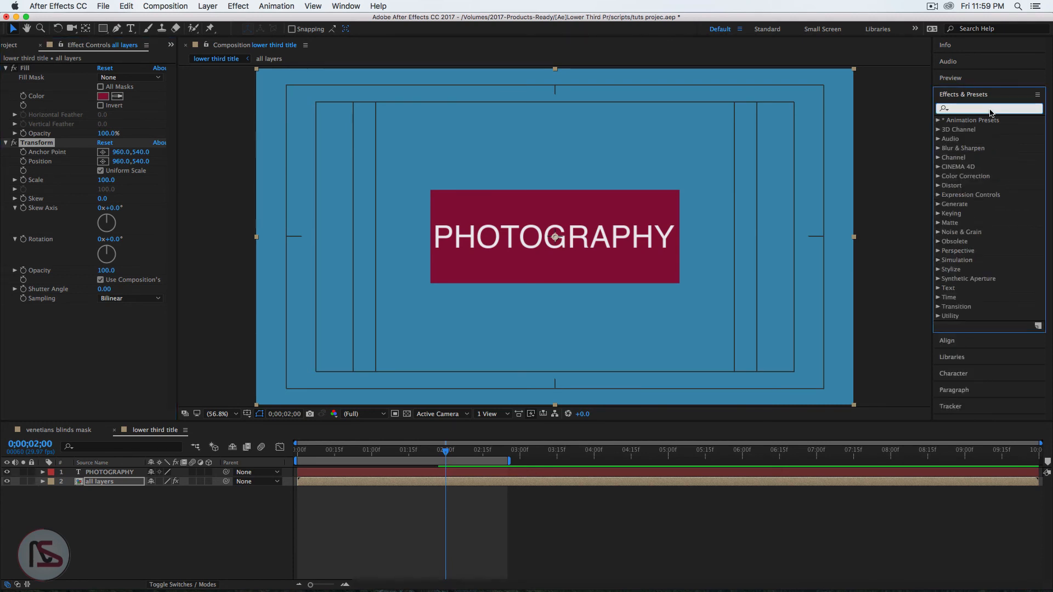
text(sep)
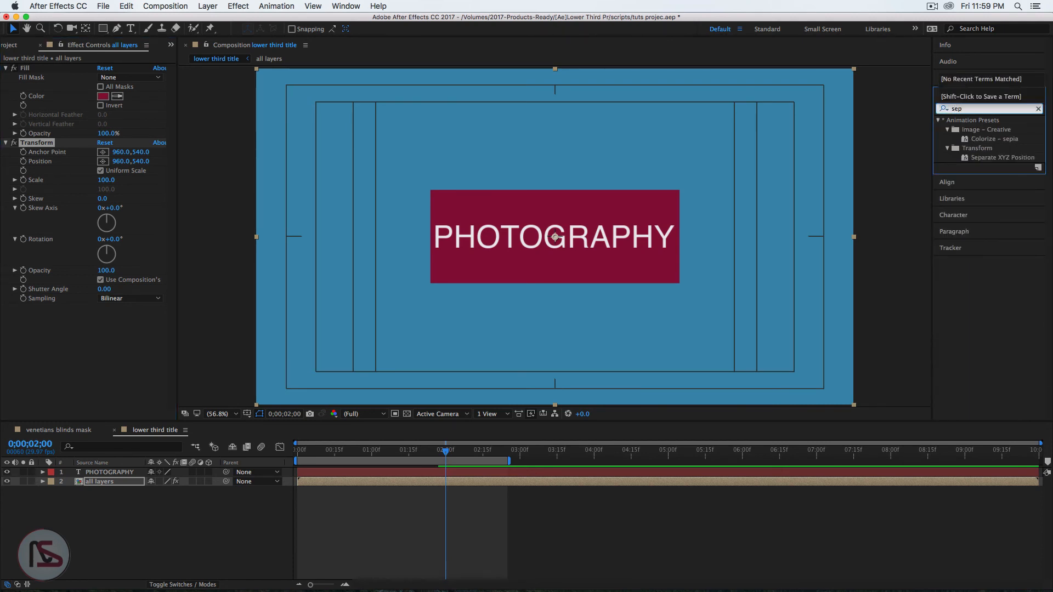
click(992, 159)
double_click(1000, 158)
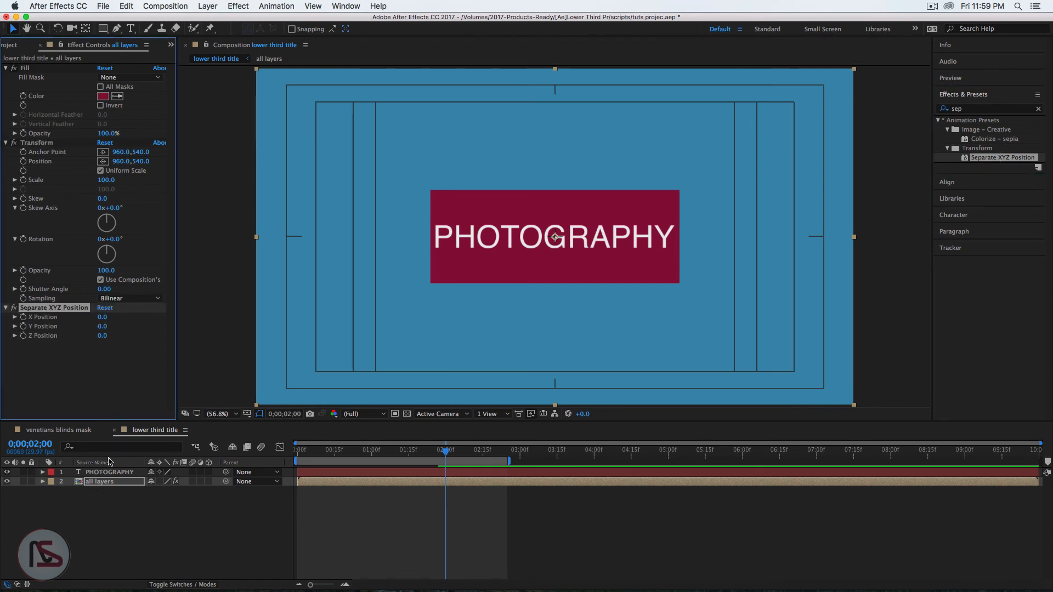
click(100, 484)
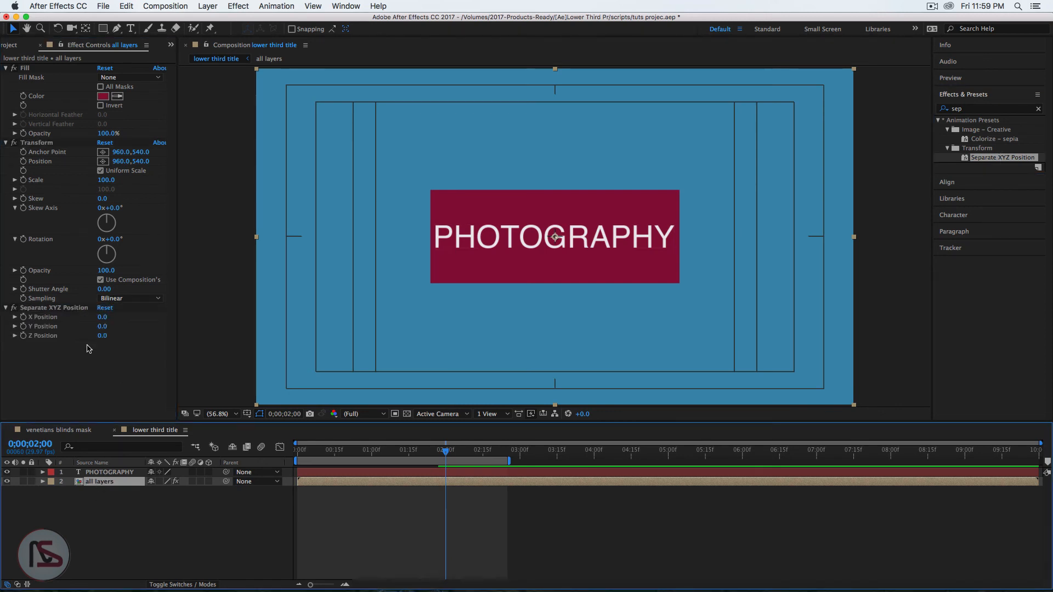
Turn off Uniform Scale in the "all layers" layer's Transform effect and add the Distort Transform effect to the PHOTOGRAPHY text layer.
click(100, 172)
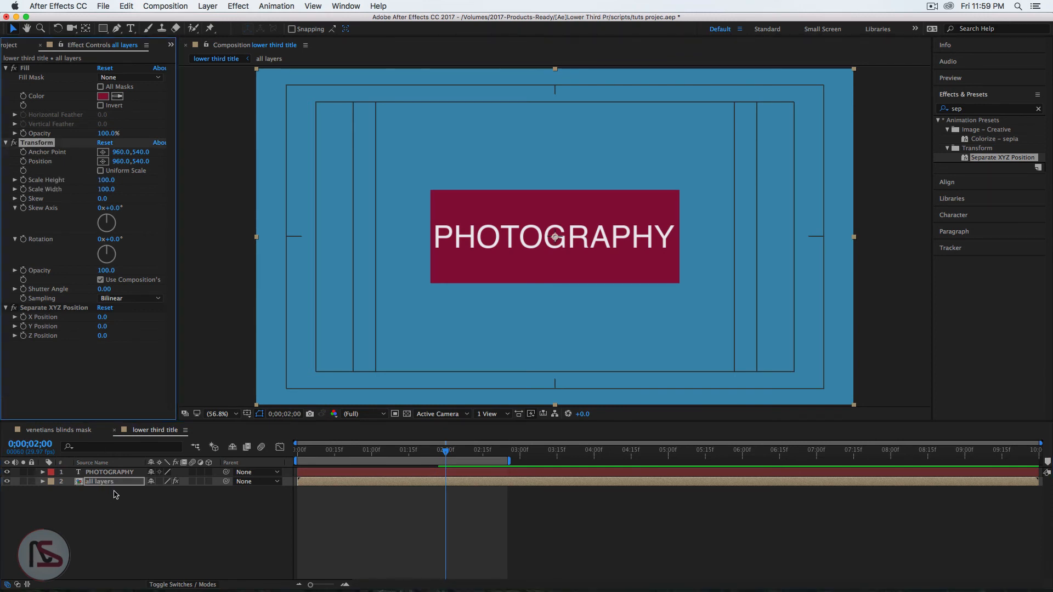
click(110, 472)
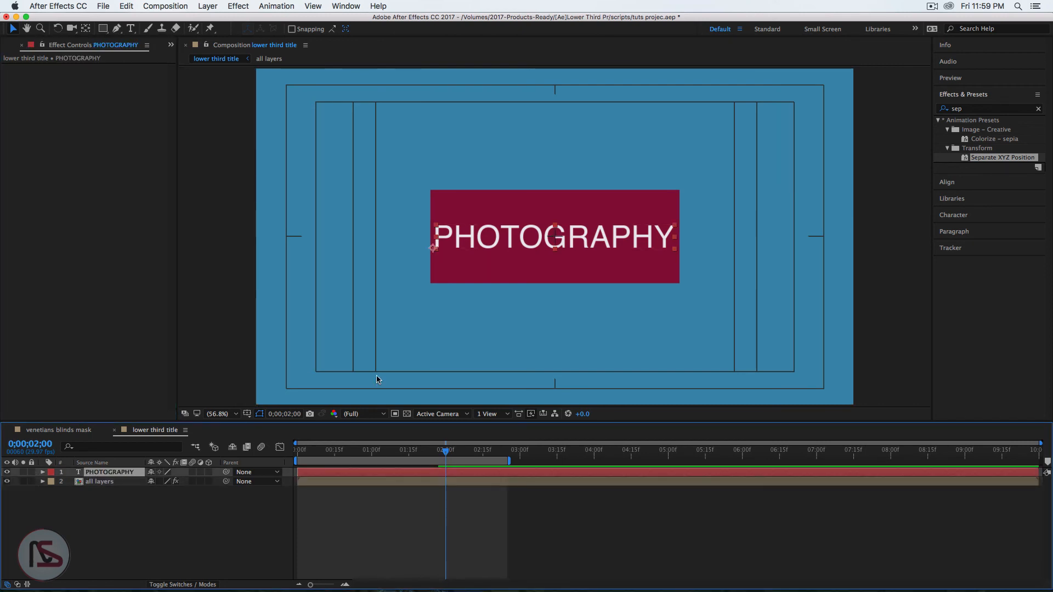
click(938, 112)
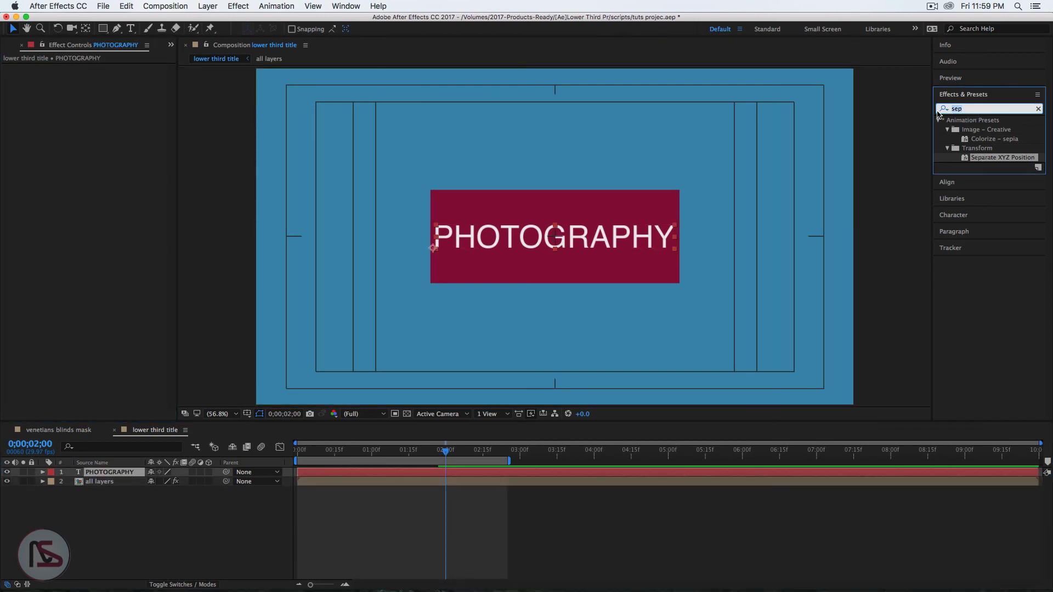
text(tra)
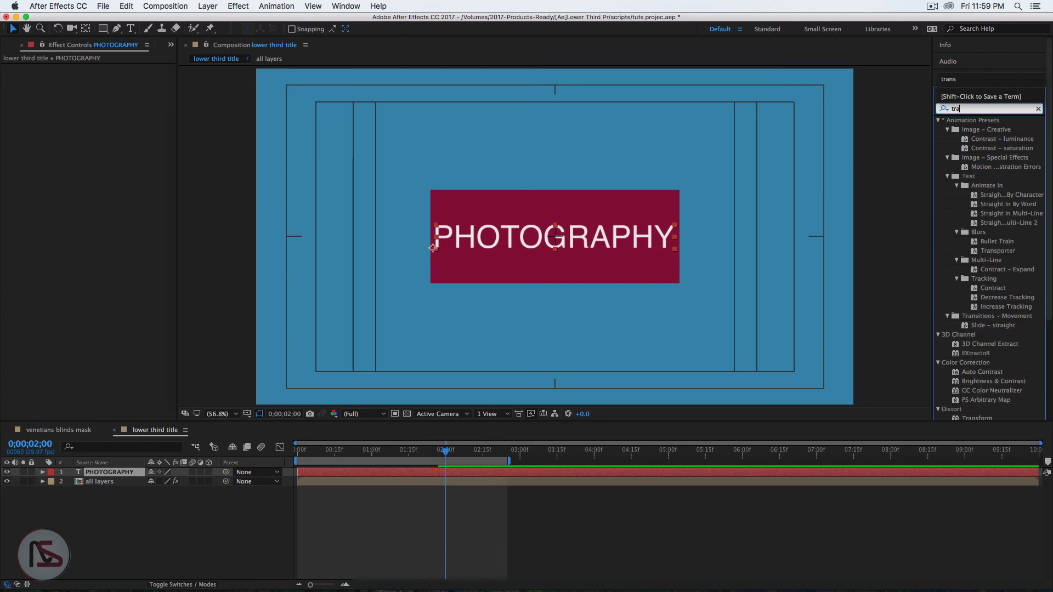
text(ns)
double_click(968, 167)
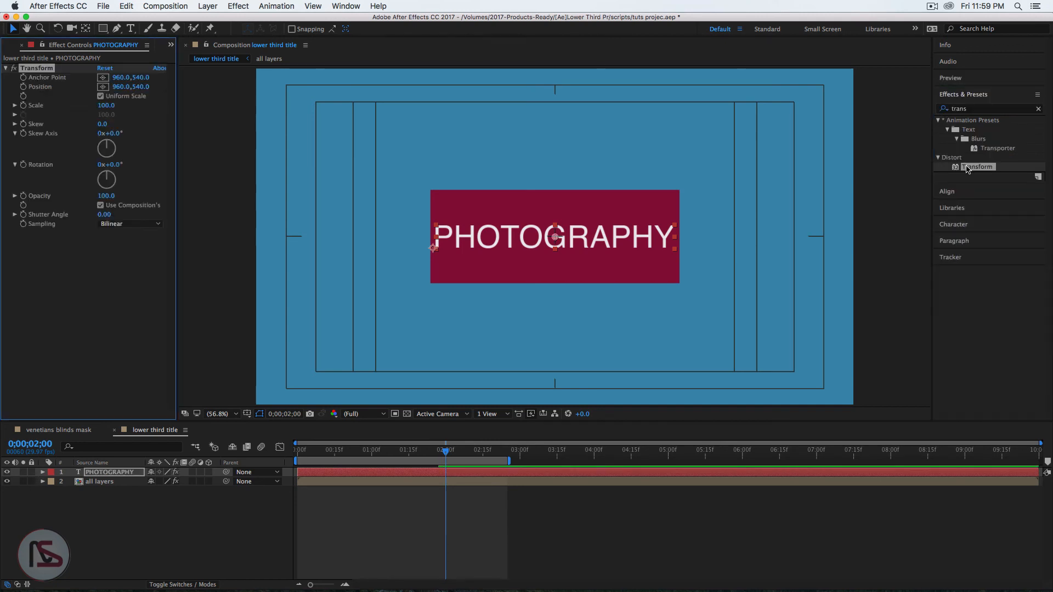
Apply the Separate XYZ Position animation preset to the PHOTOGRAPHY text layer and deselect the layer.
click(981, 111)
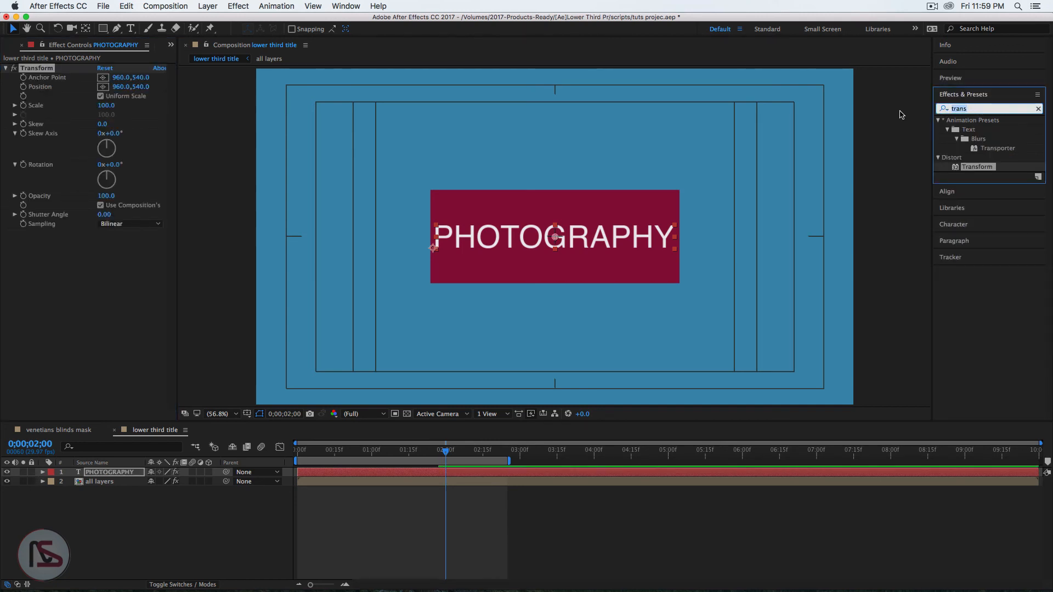
text(sep)
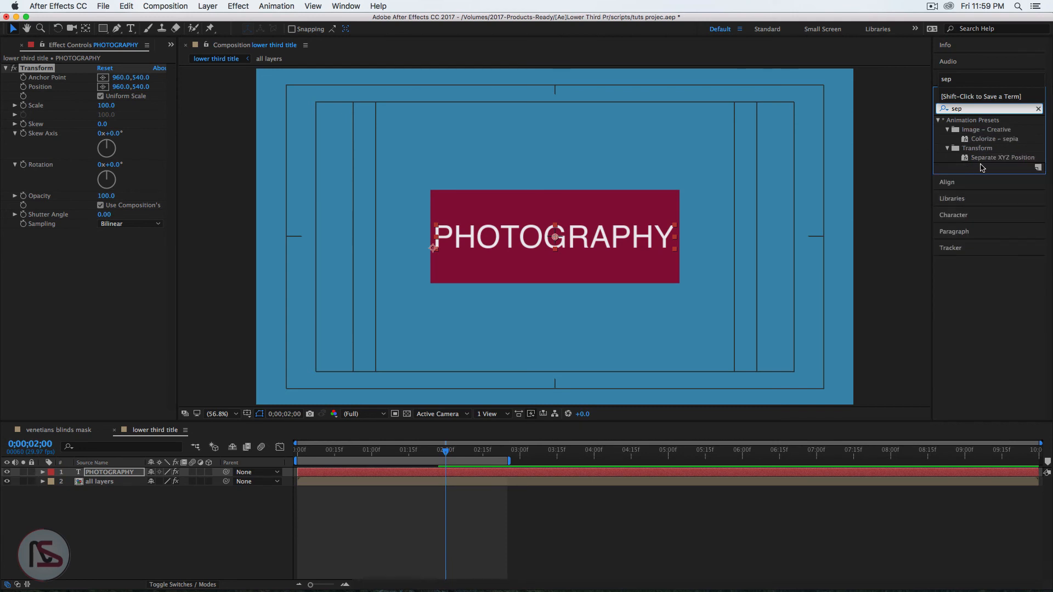
double_click(983, 158)
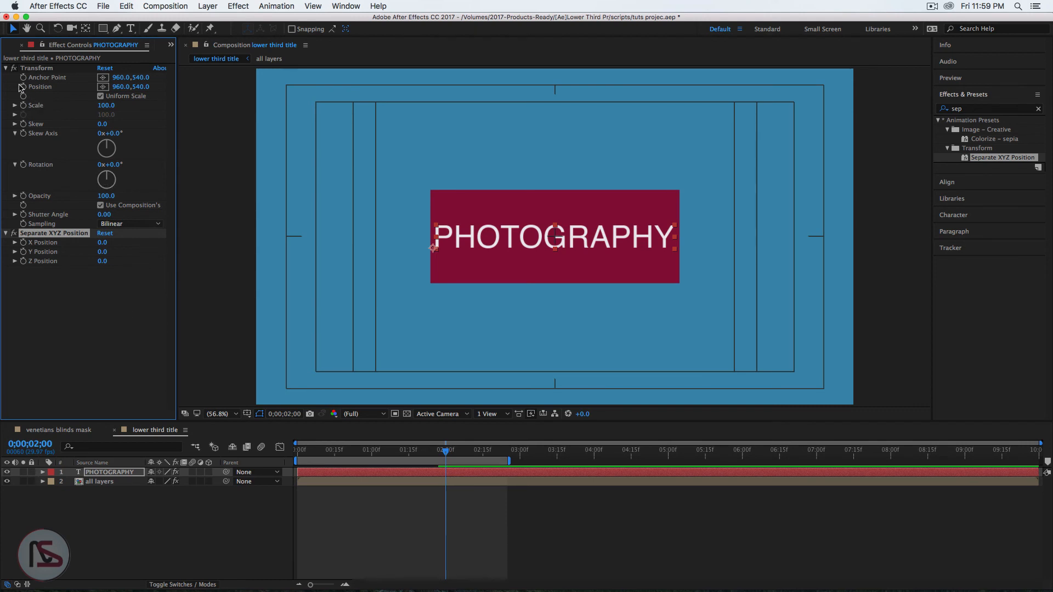
click(157, 551)
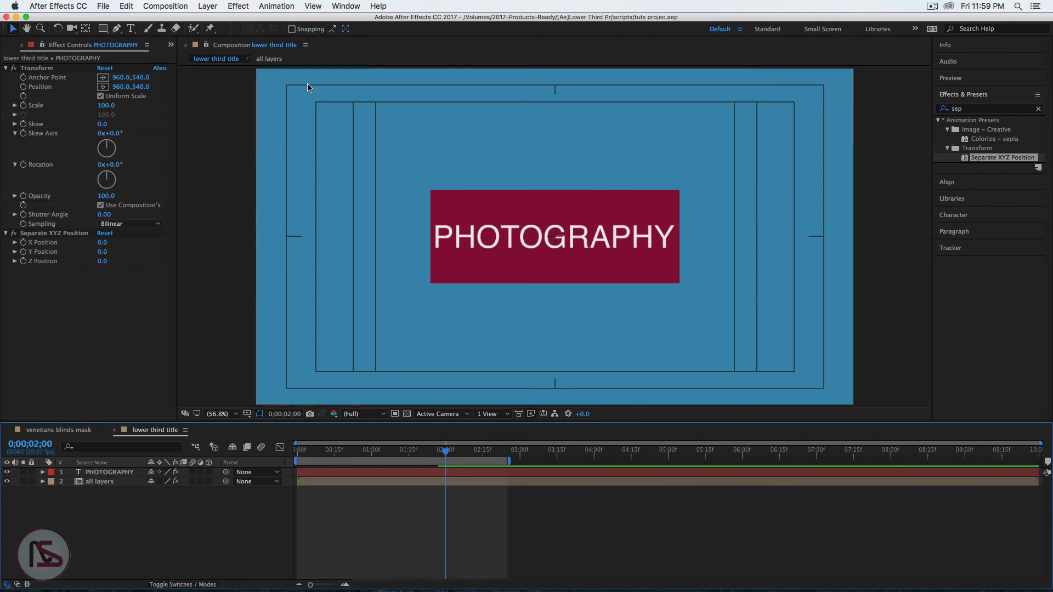
Open Essential Graphics with "lower third title" as the master composition and set its poster frame from the current frame.
click(344, 6)
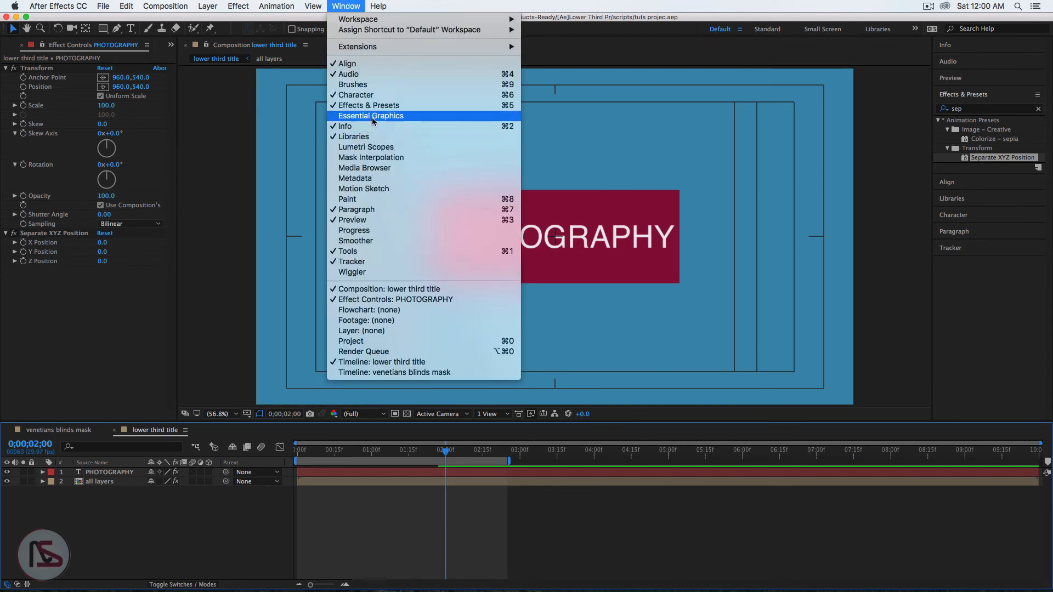
click(362, 115)
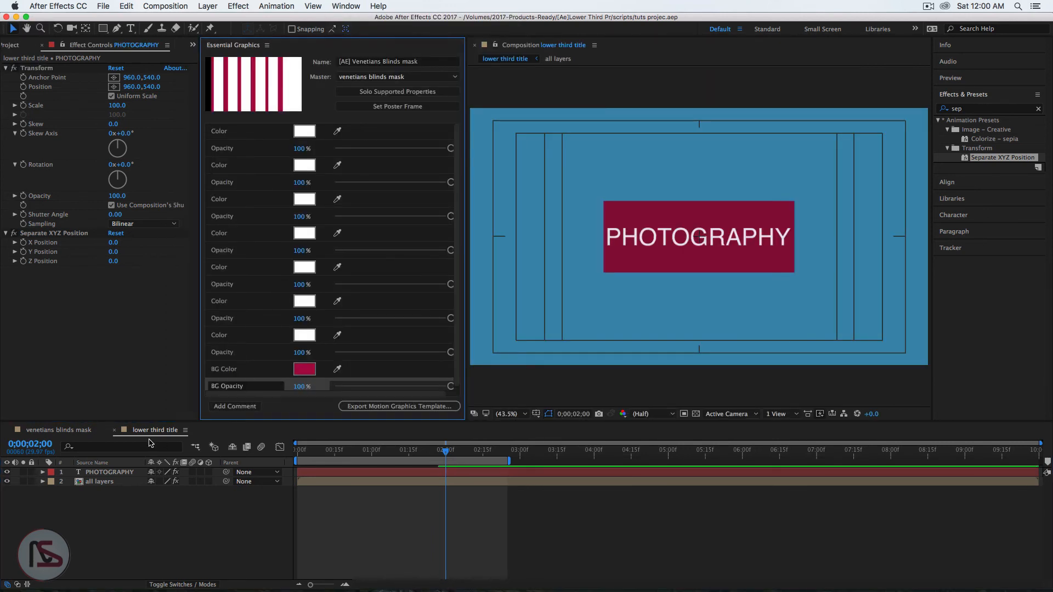
click(354, 78)
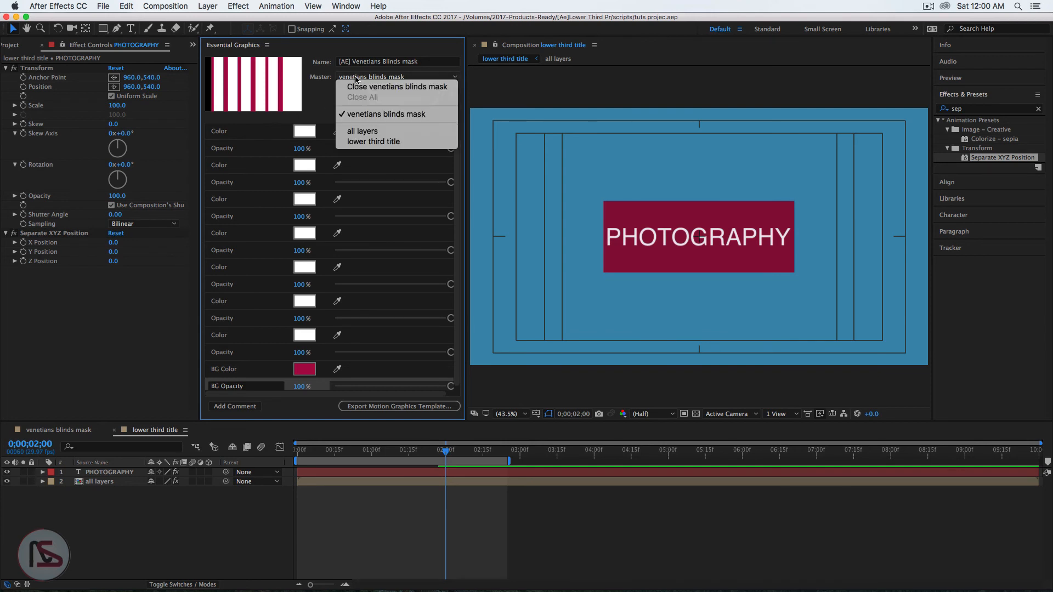
click(370, 142)
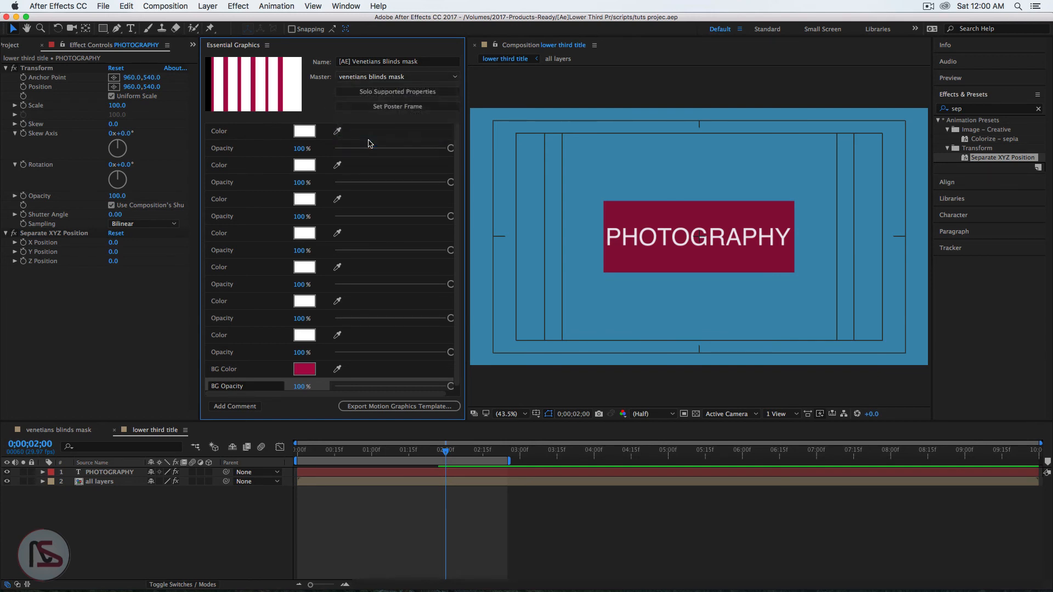
click(397, 107)
Extend the work area to the end of the composition and move the current time to 0;00;01;13.
drag(509, 461, 1041, 461)
drag(448, 453, 403, 467)
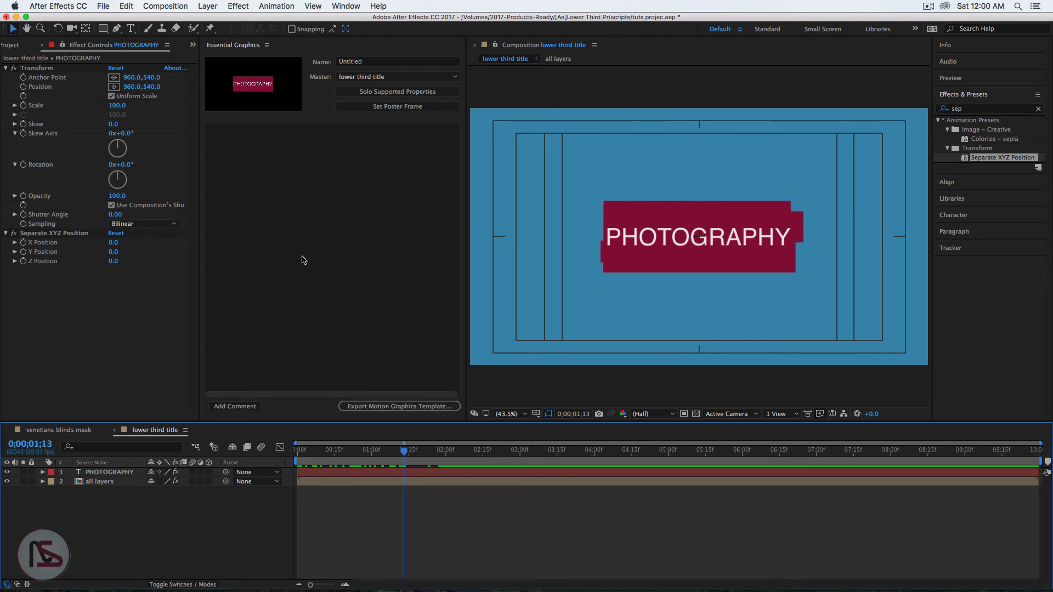
Set the "all layers" layer's track matte to Alpha Inverted Matte "PHOTOGRAPHY" and check the cut-out text at 0;00;01;11.
click(100, 482)
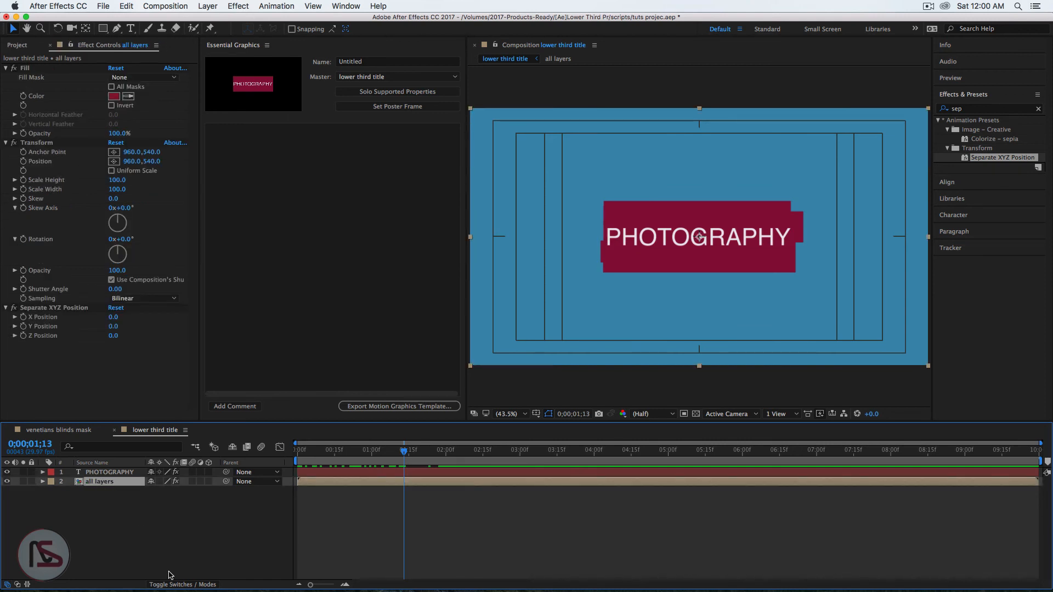
click(186, 585)
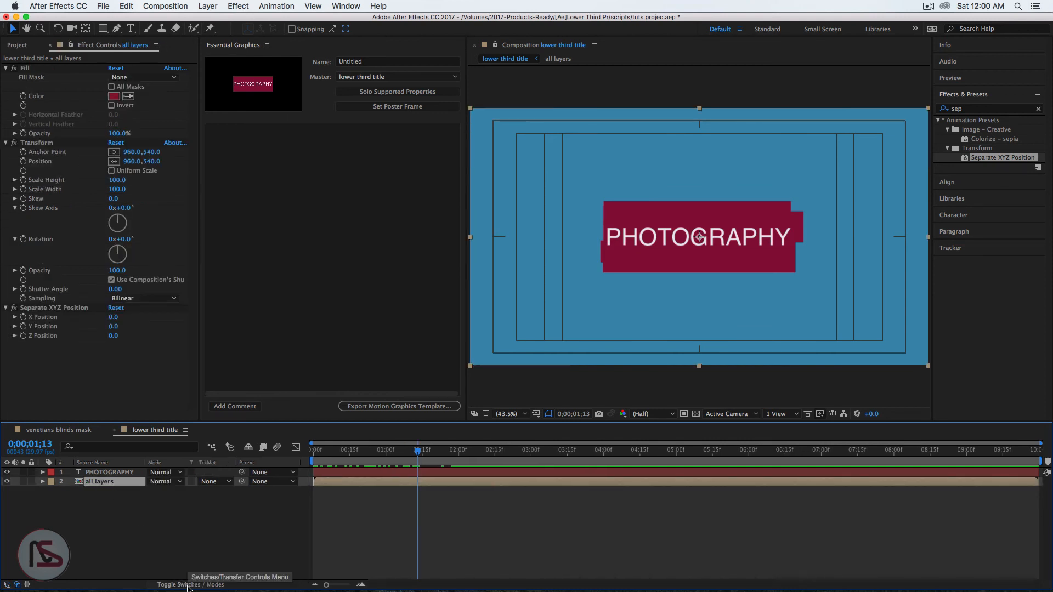
click(226, 482)
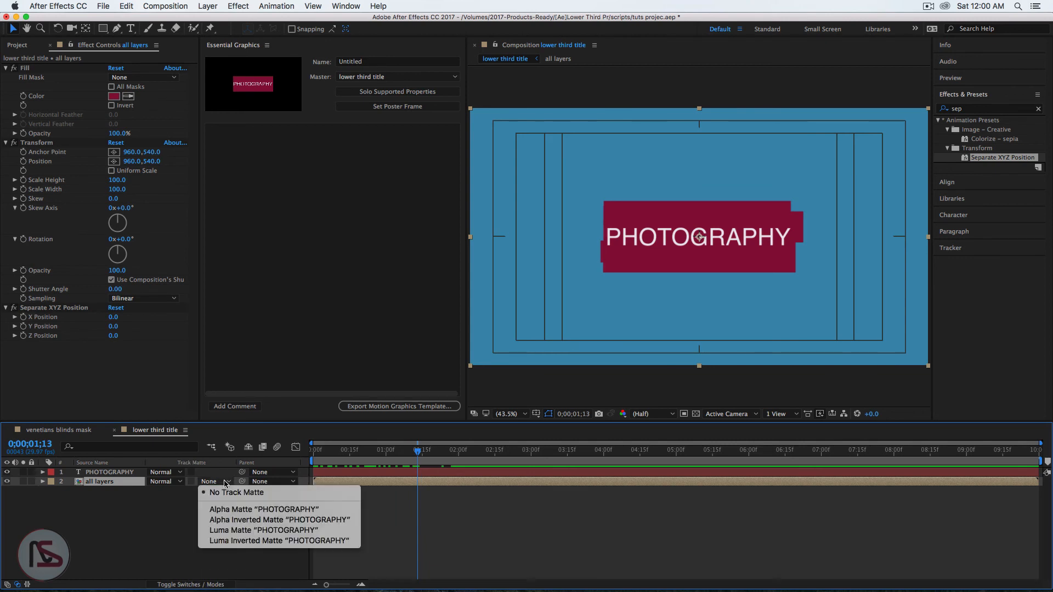
click(250, 520)
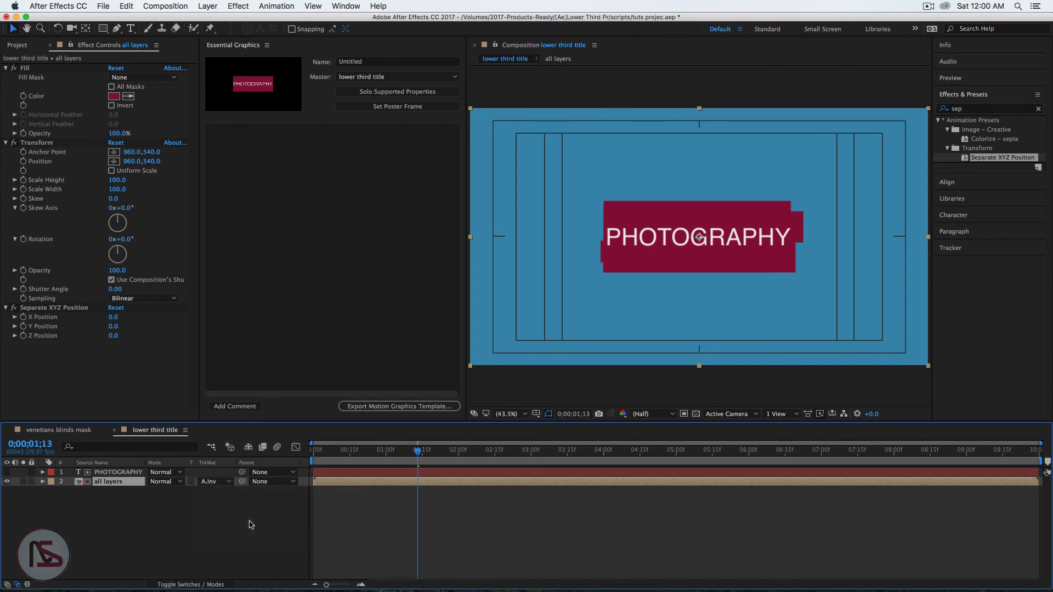
mouse_move(422, 457)
mouse_down()
mouse_move(346, 466)
mouse_move(412, 466)
mouse_up()
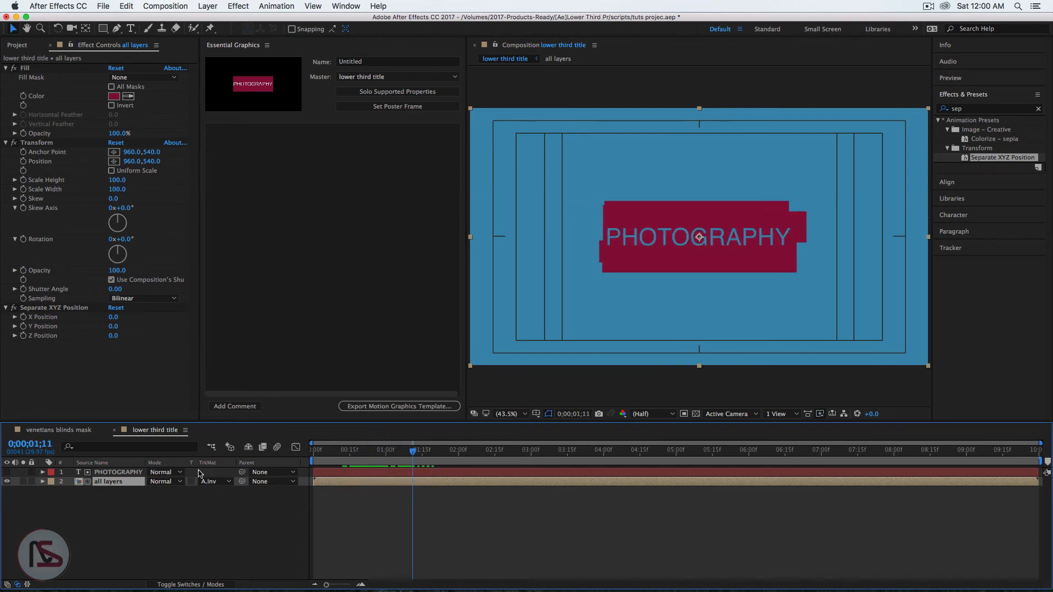
Add the PHOTOGRAPHY layer's Source Text property to the Essential Graphics controls.
click(115, 472)
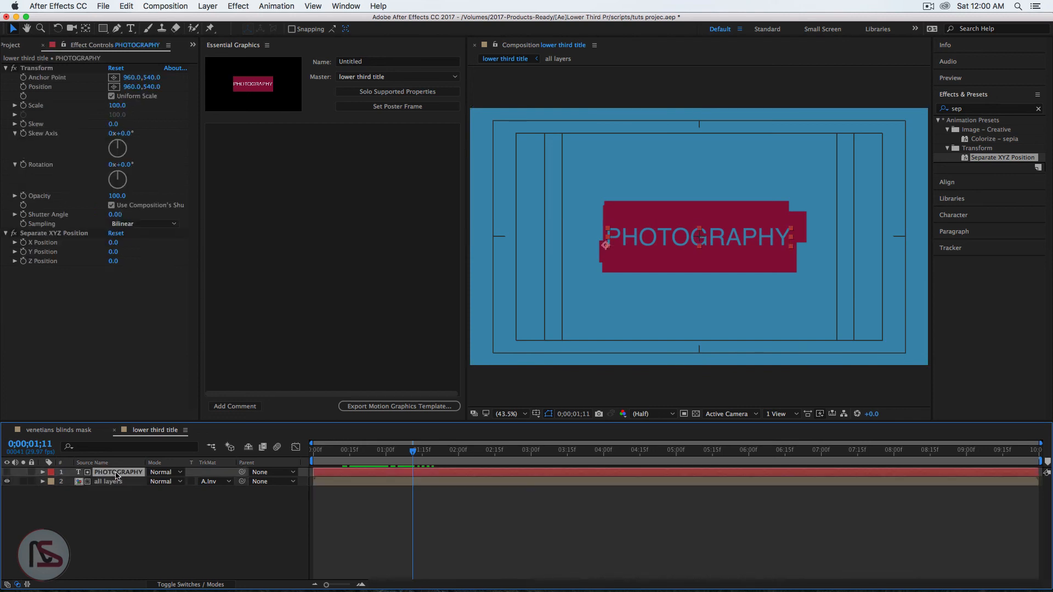
click(44, 472)
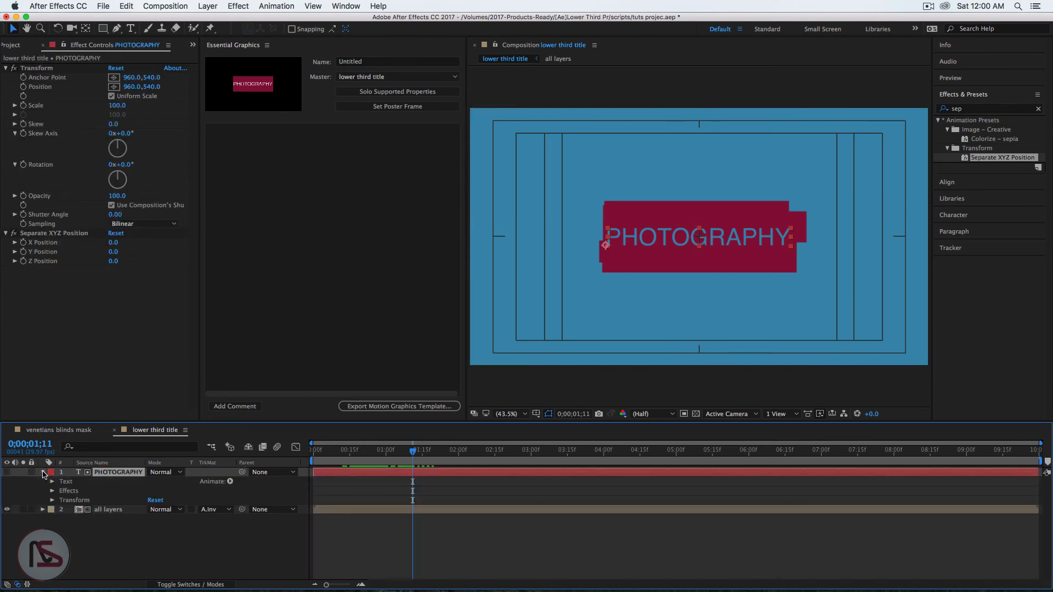
click(52, 482)
click(89, 492)
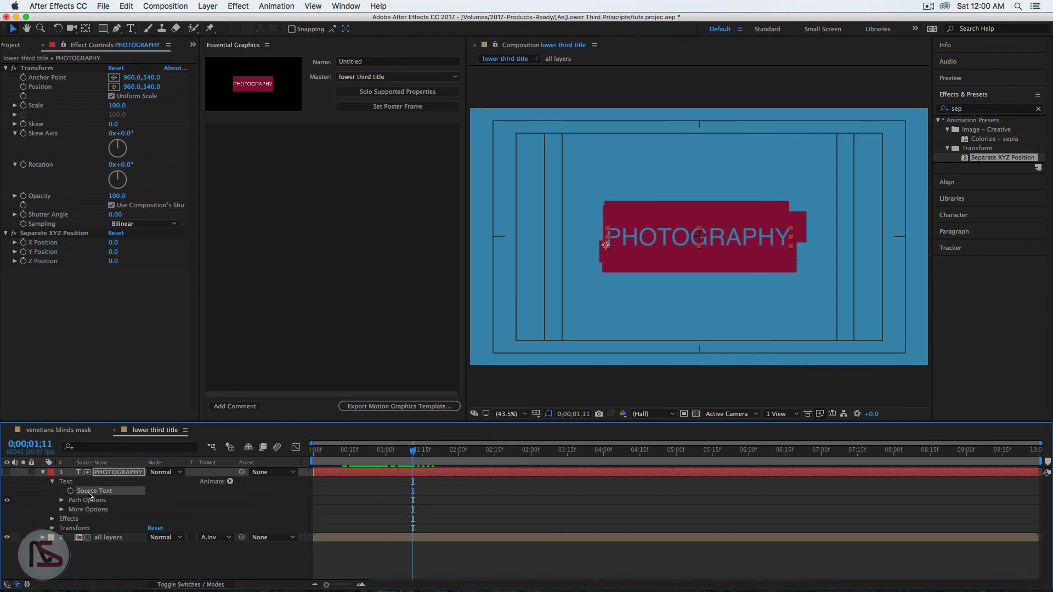
drag(86, 495, 273, 237)
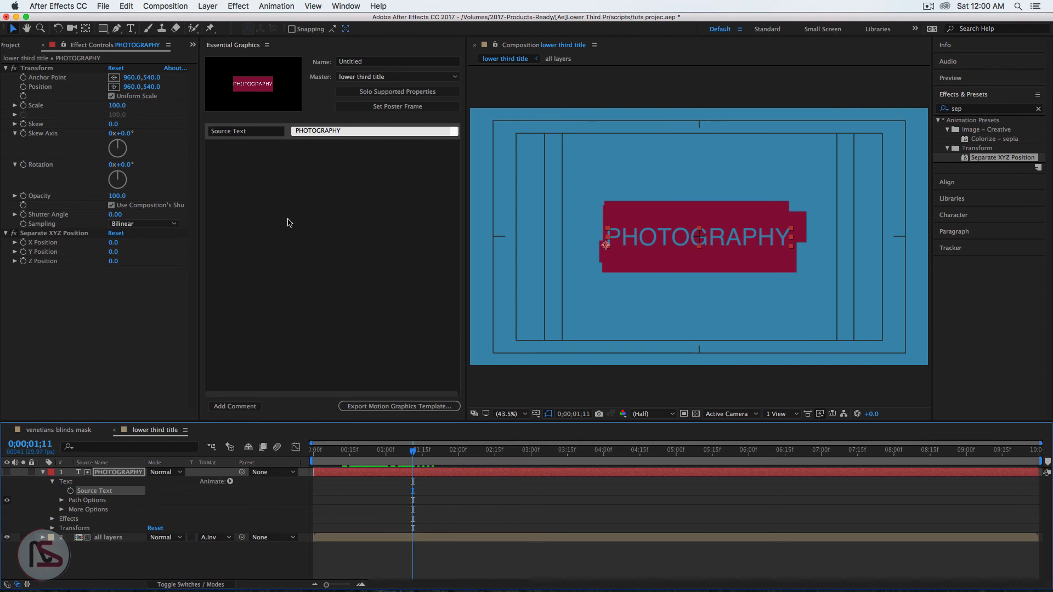
click(290, 222)
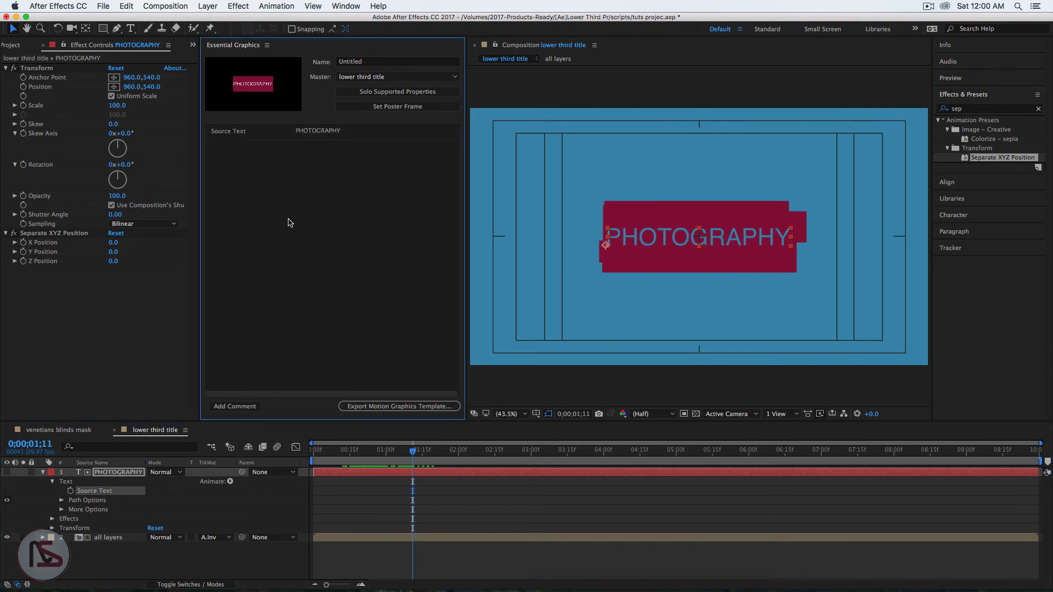
Add the Scale property of the PHOTOGRAPHY layer's Transform effect to the Essential Graphics controls and name it "Text Scale".
click(52, 481)
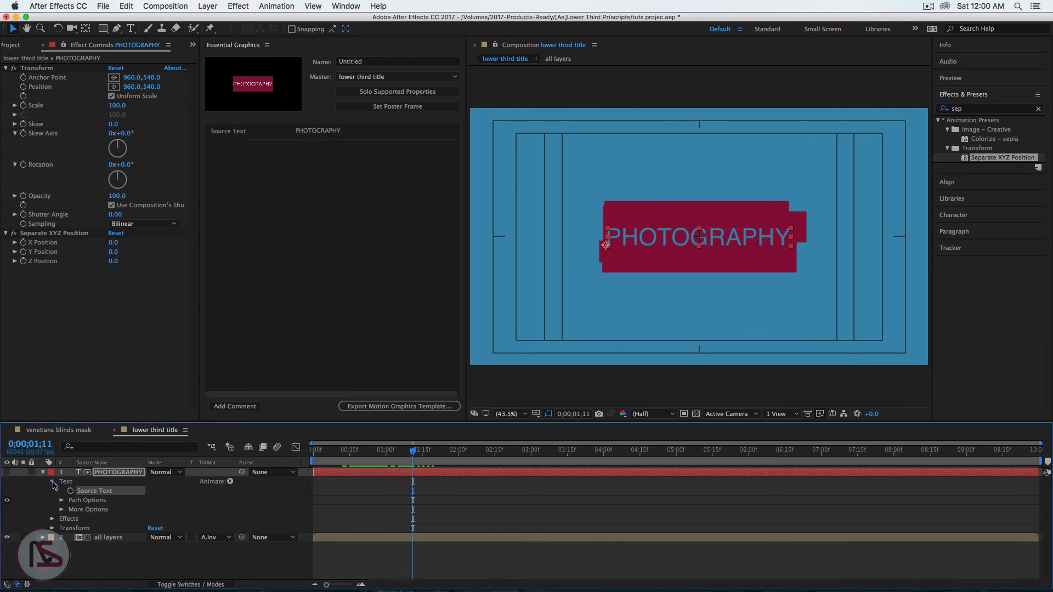
click(54, 492)
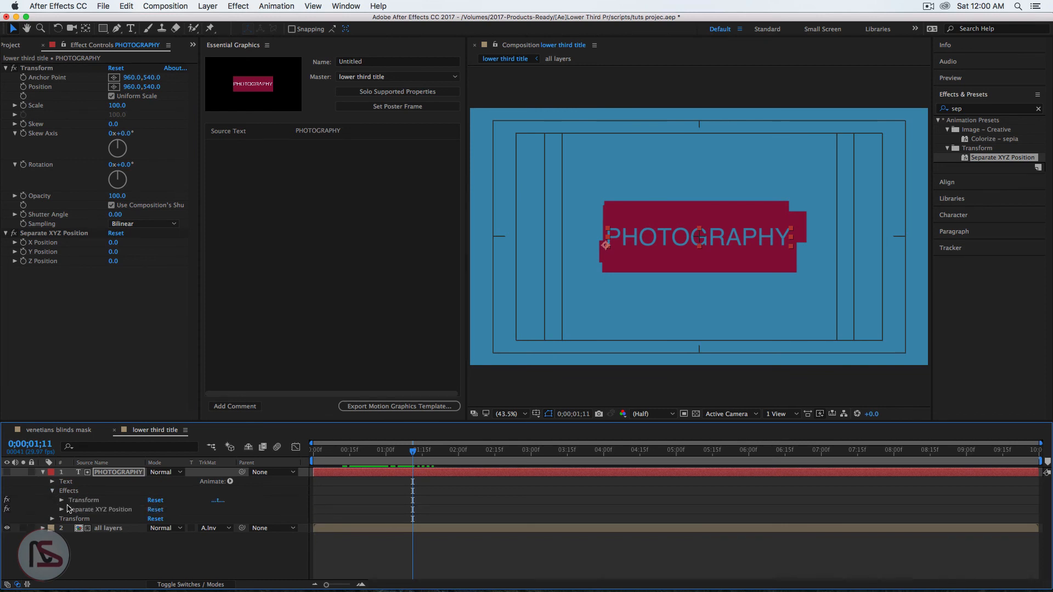
click(61, 500)
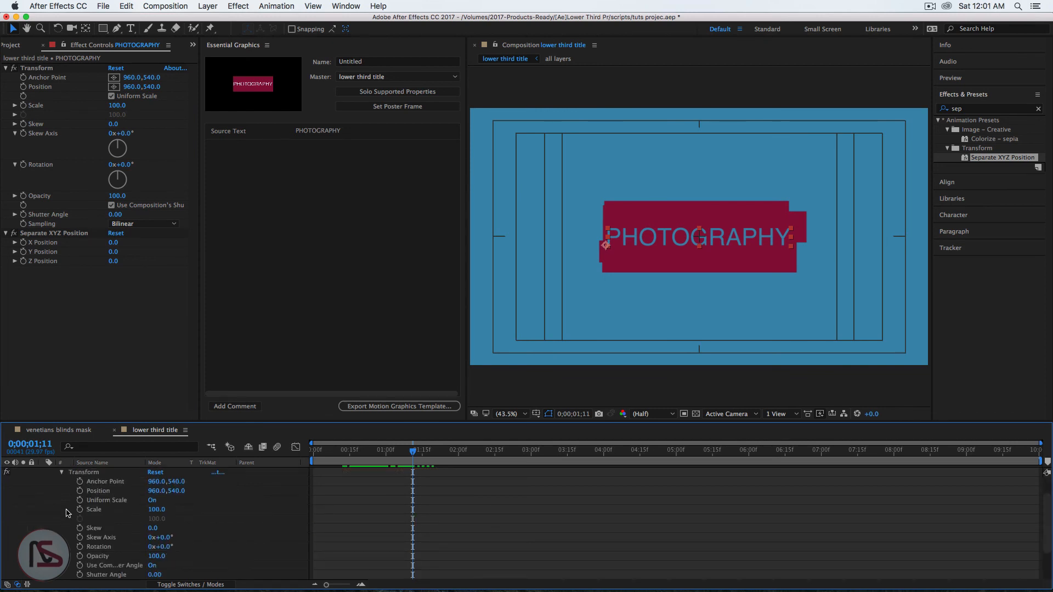
click(92, 510)
drag(88, 512, 249, 184)
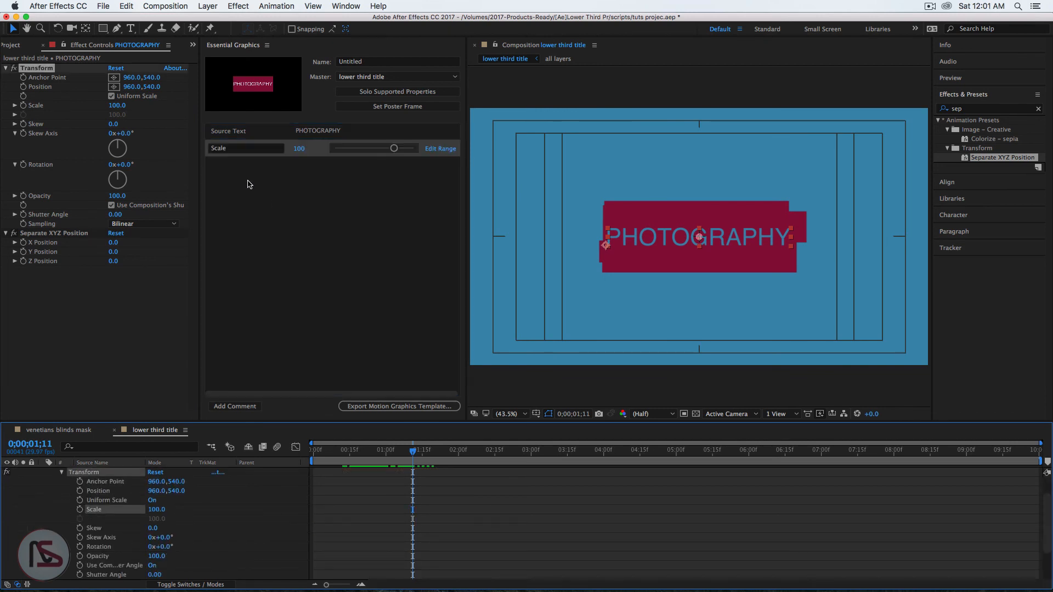
click(212, 151)
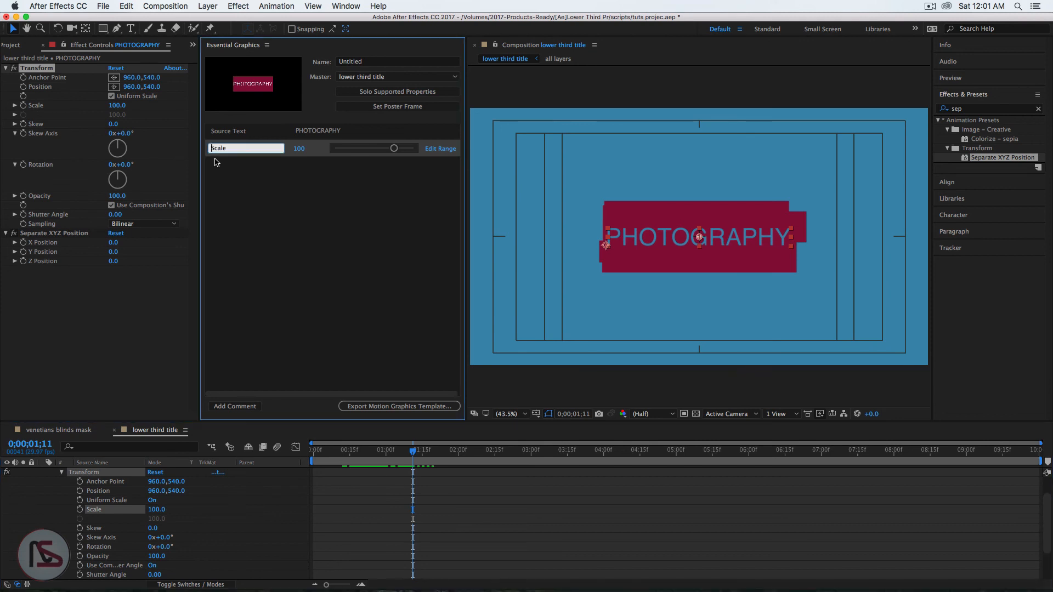
text(Text)
key(Return)
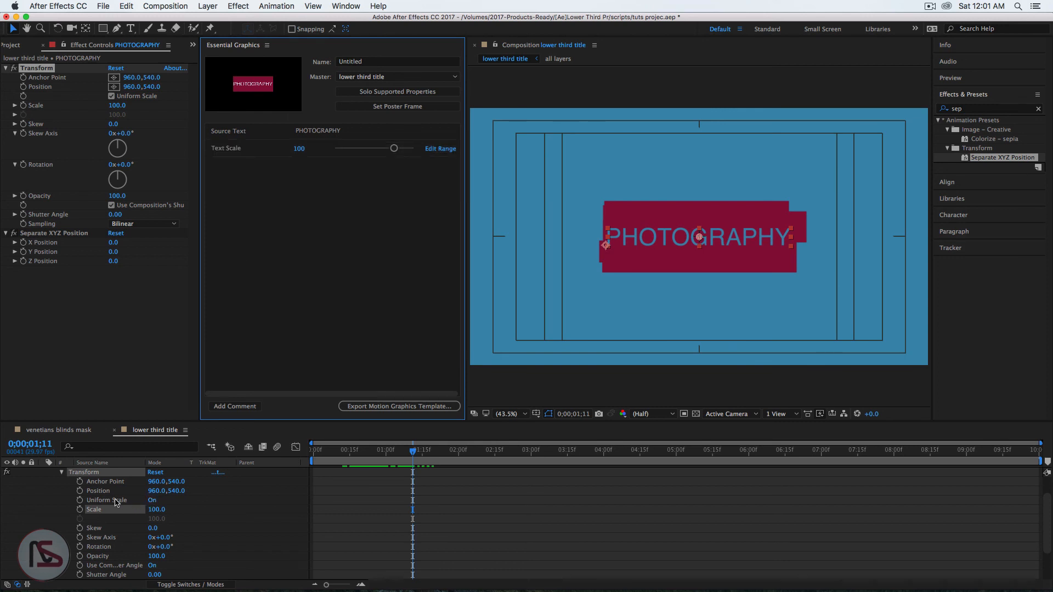
Add the X Position and Y Position of the PHOTOGRAPHY layer's Separate XYZ Position effect to the Essential Graphics controls.
click(61, 473)
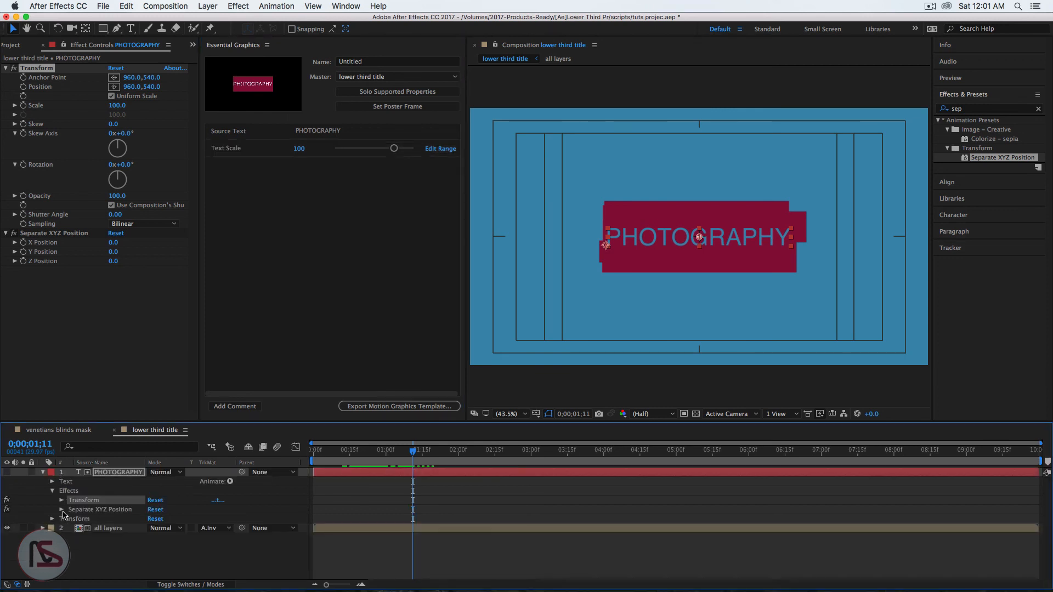
click(61, 510)
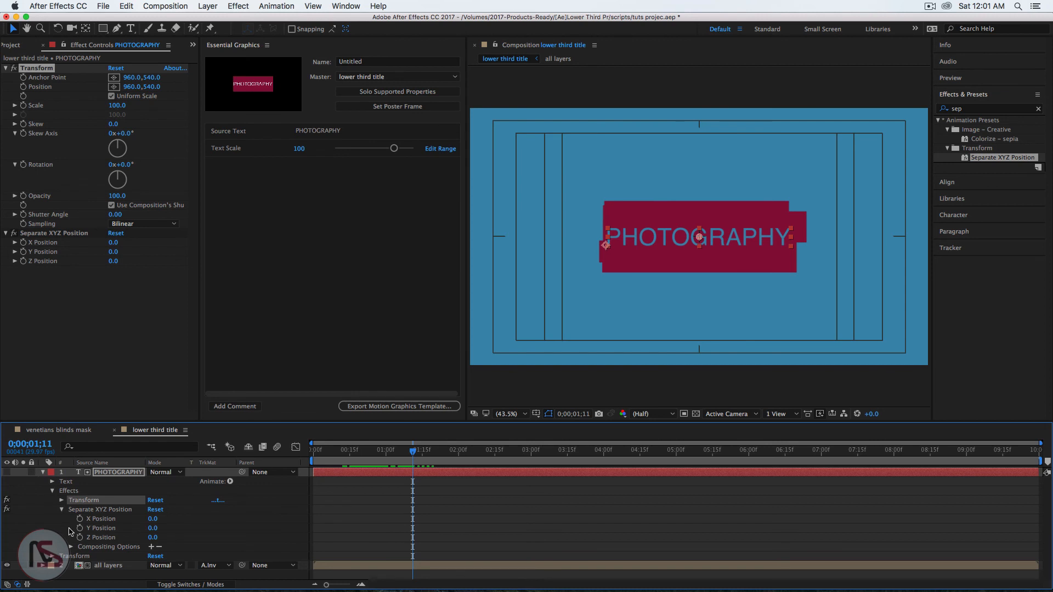
click(98, 520)
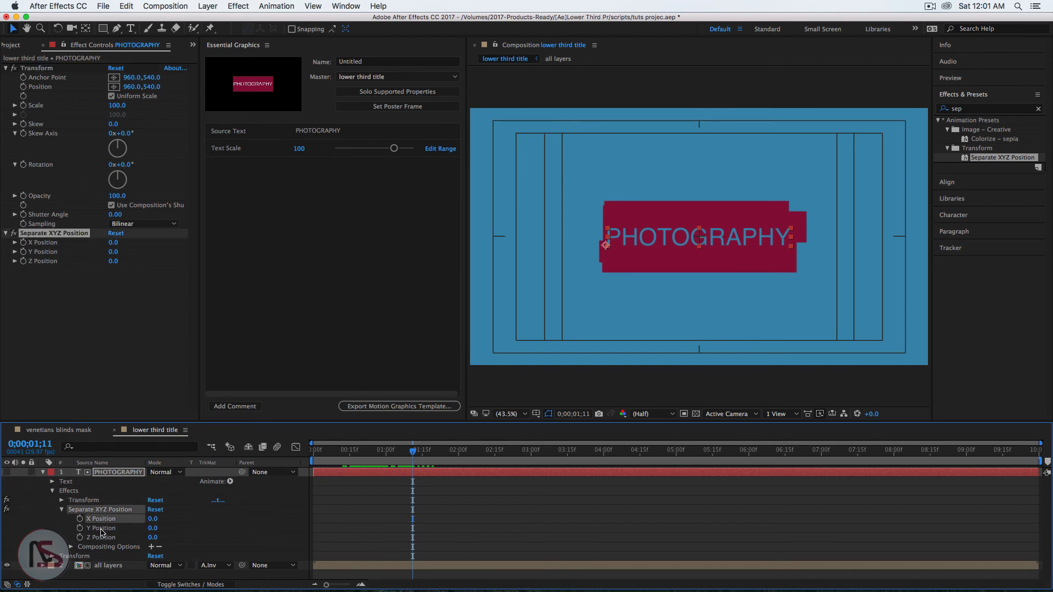
shift+click(101, 529)
drag(101, 529, 297, 244)
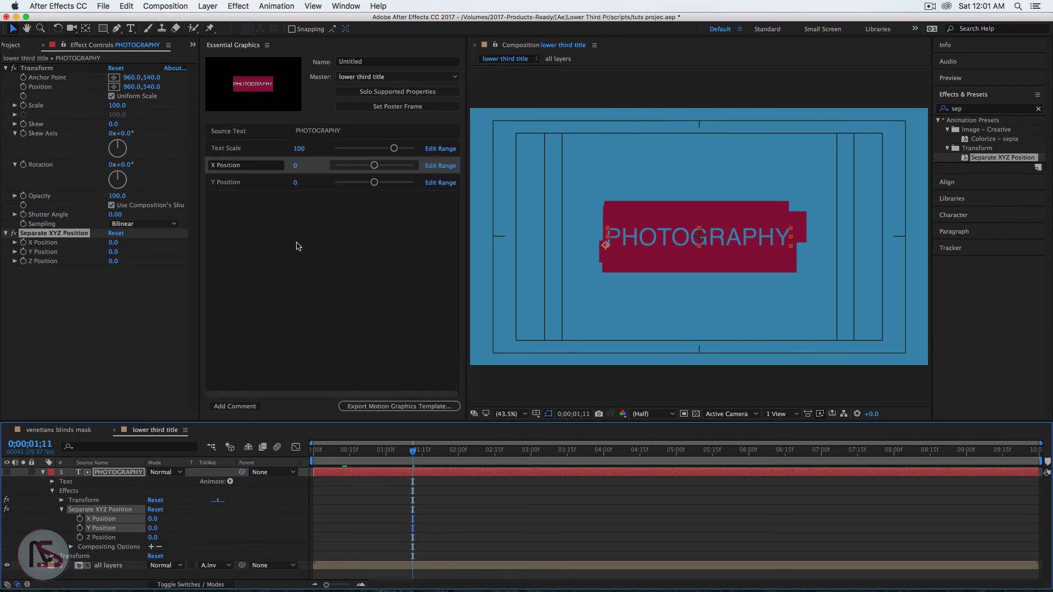
Rename the two new position controls "Text X Position" and "Text Y Position".
click(212, 166)
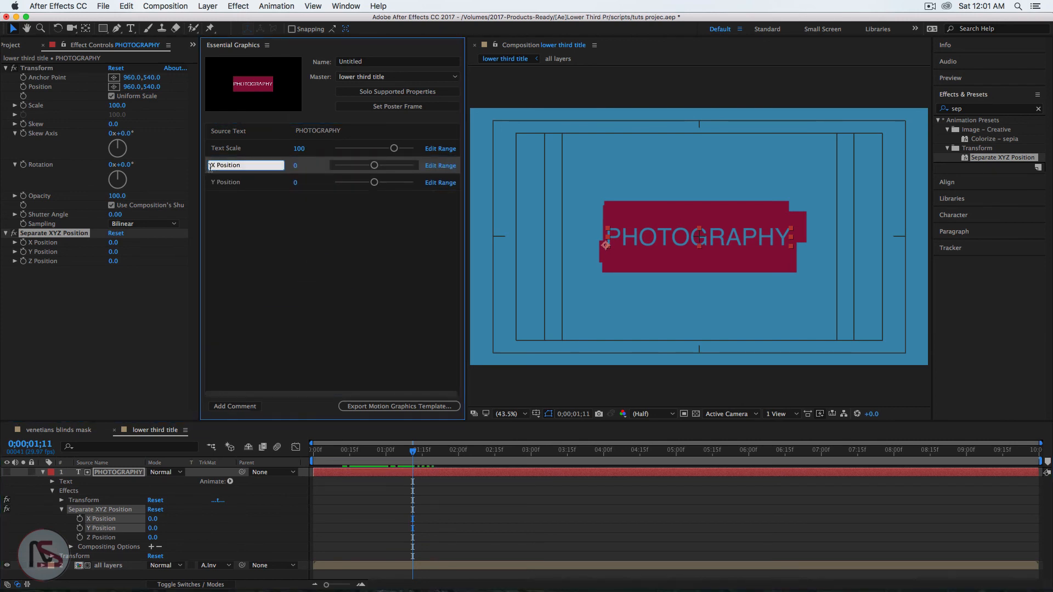
text(Text)
click(210, 185)
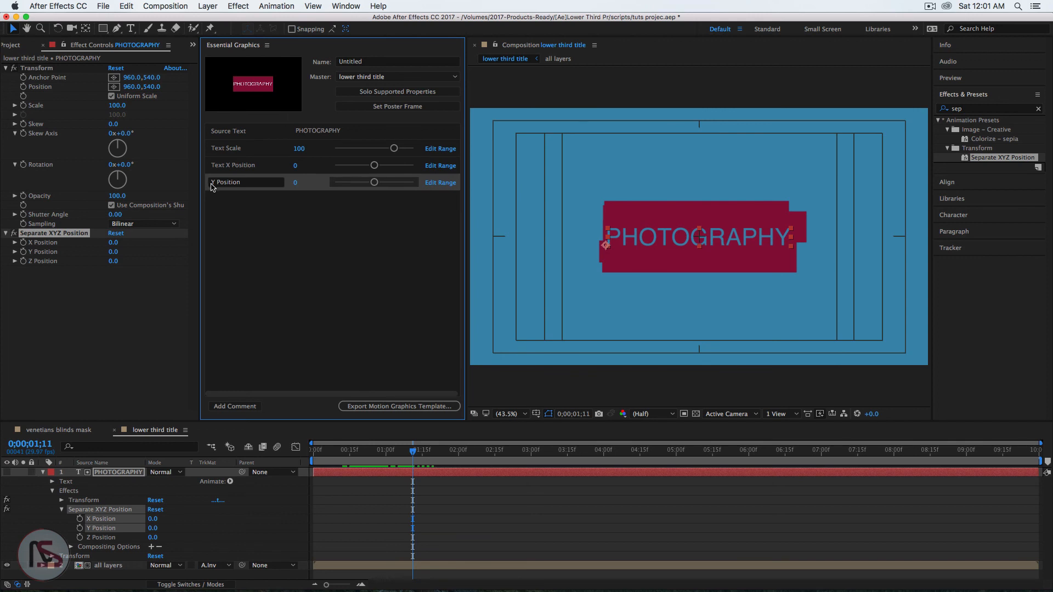
click(212, 185)
text(Text)
click(258, 223)
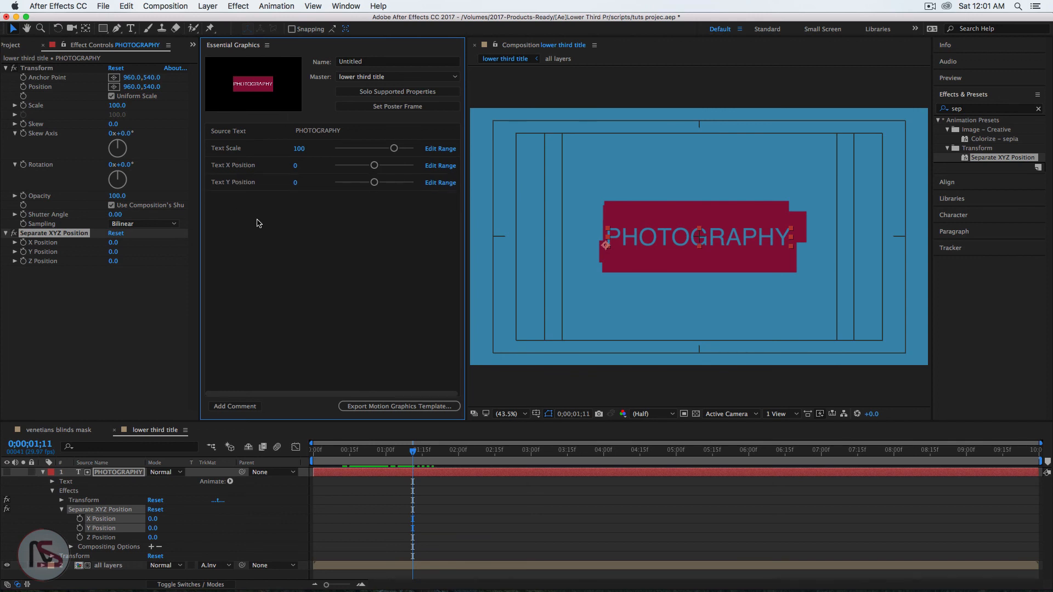
Add the Color and Opacity properties of the "all layers" layer's Fill effect to the Essential Graphics controls.
click(43, 473)
click(100, 483)
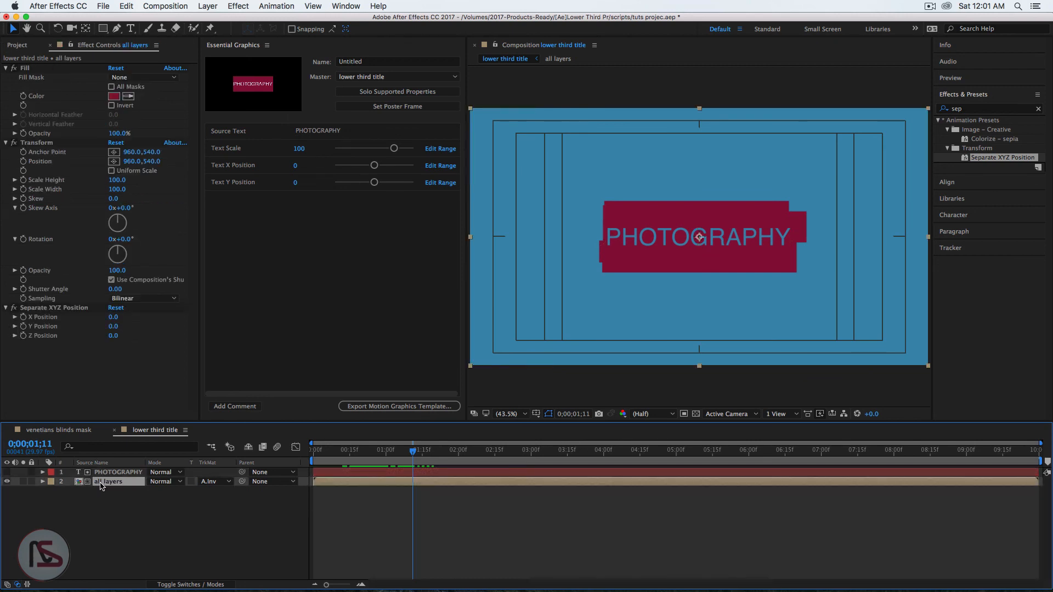
click(43, 481)
click(52, 491)
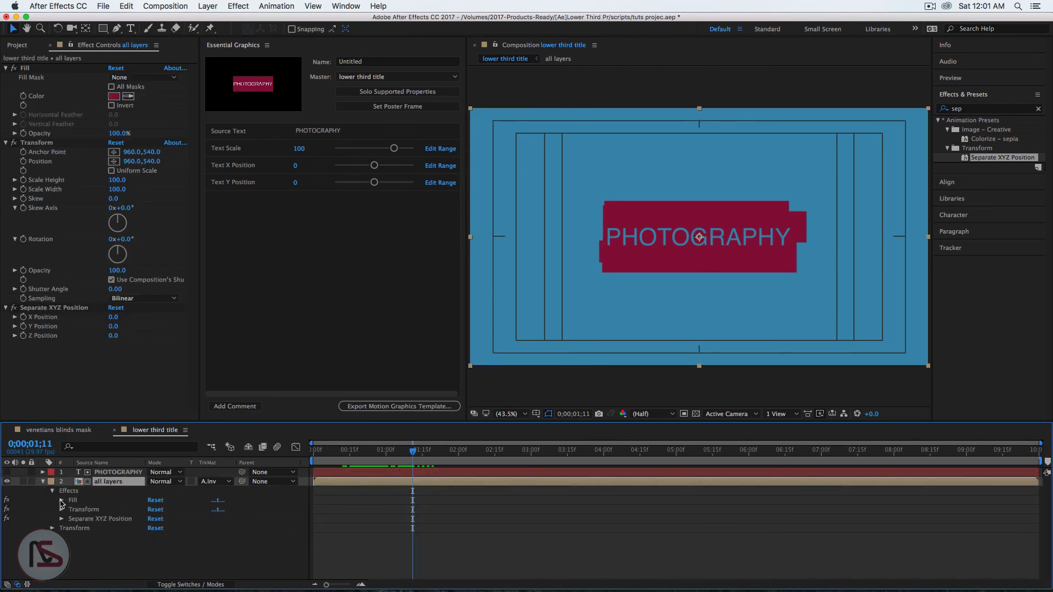
click(62, 501)
click(94, 530)
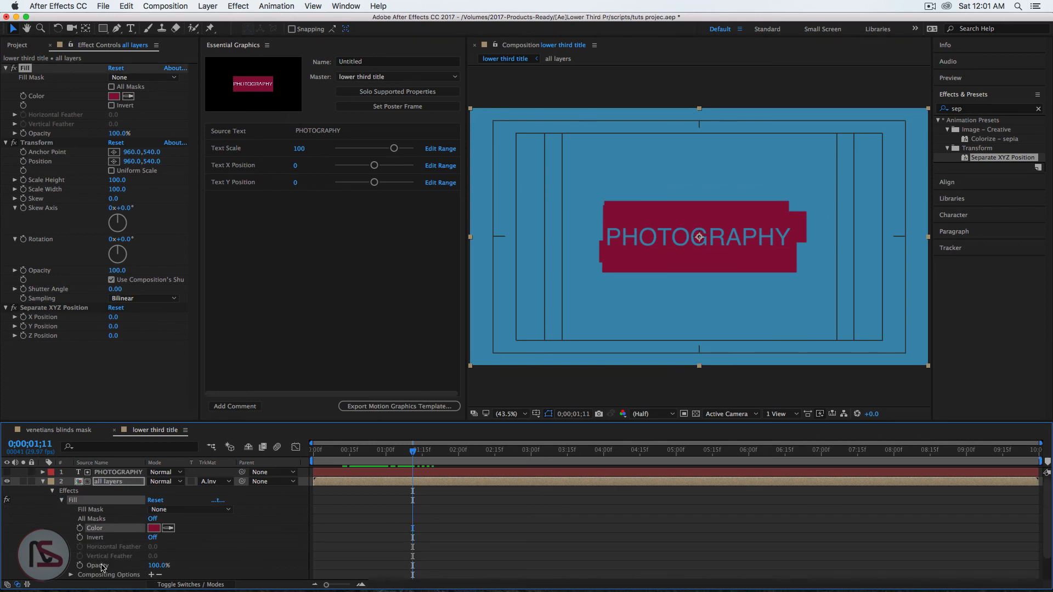
shift+click(100, 566)
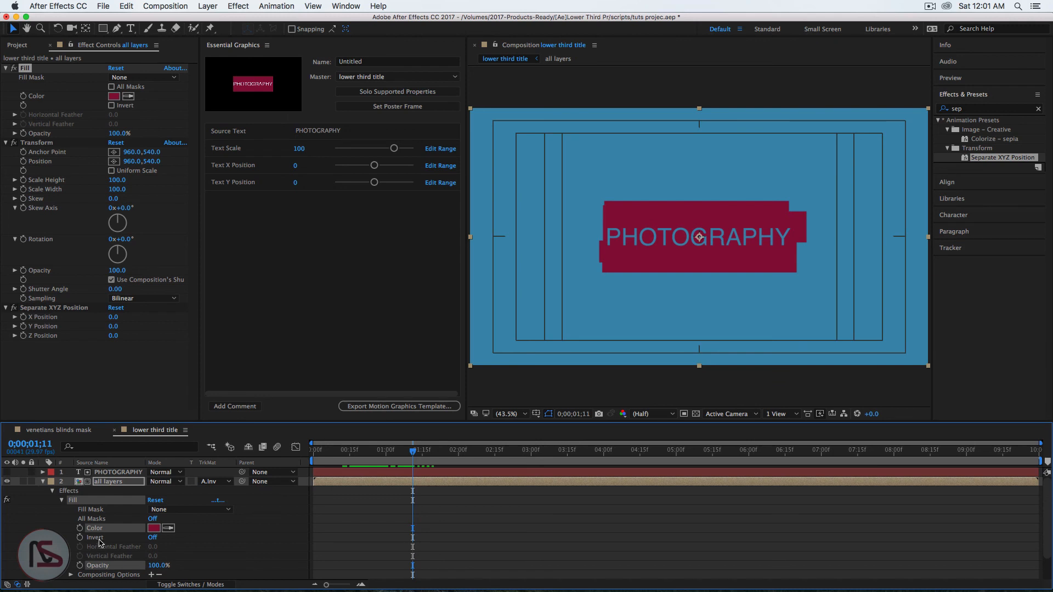
drag(102, 531, 315, 269)
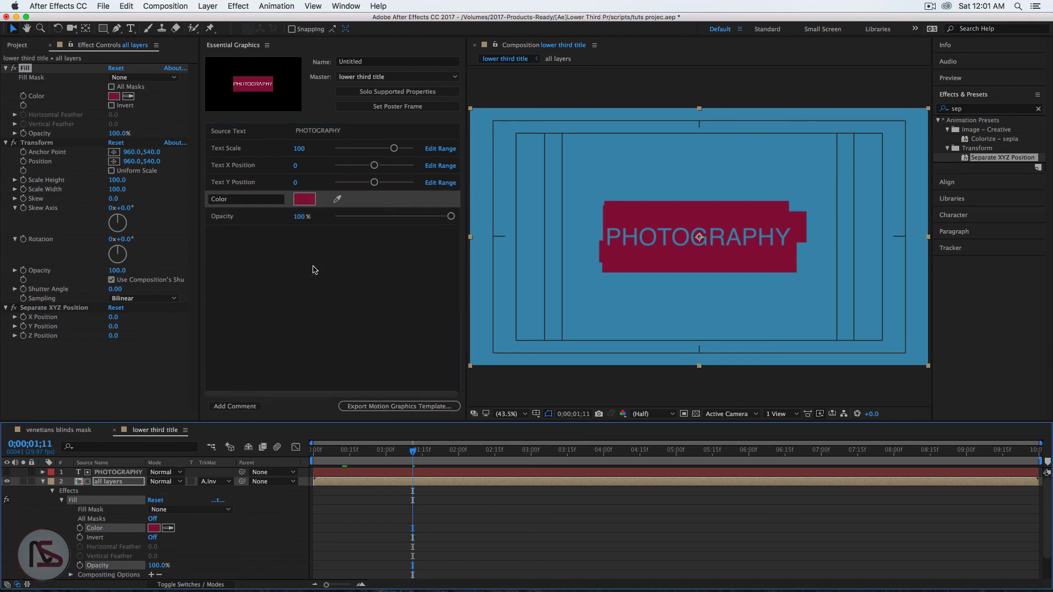
Rename the new fill controls "BG Color" and "BG Opacity".
click(212, 202)
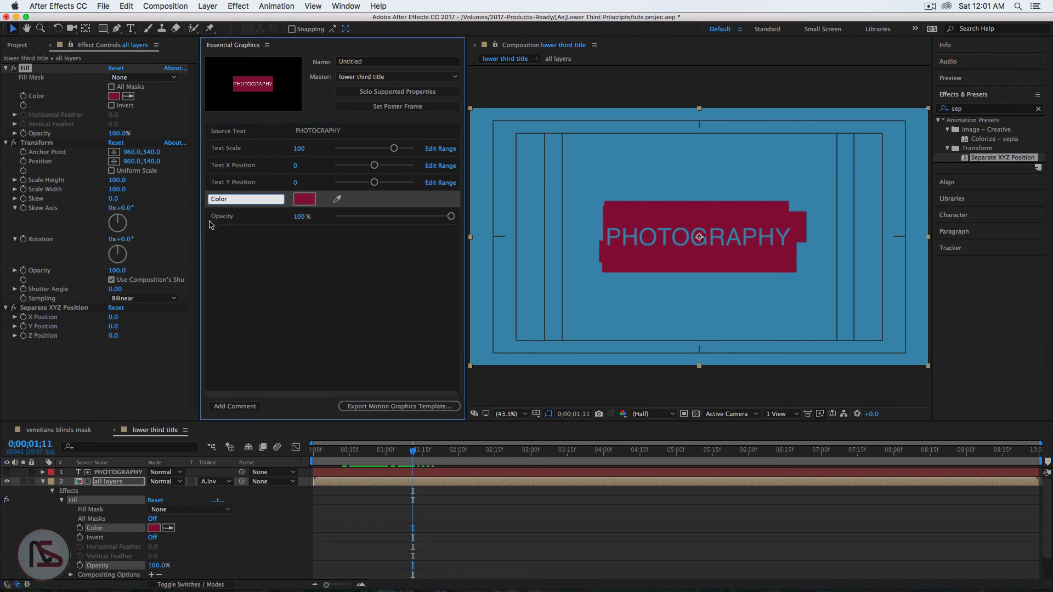
text(BG)
click(211, 217)
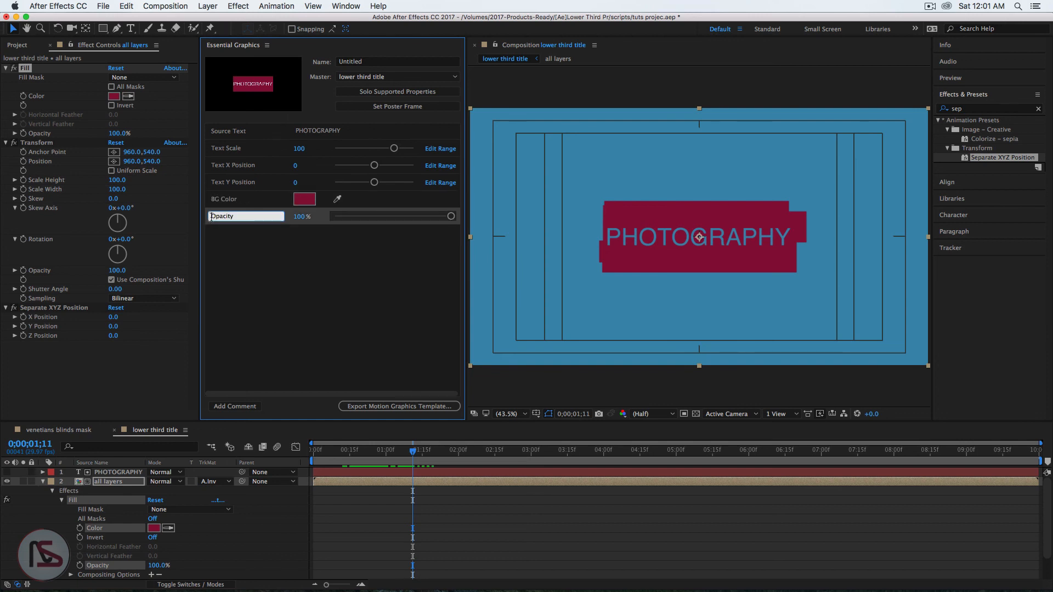
text(BG)
click(319, 242)
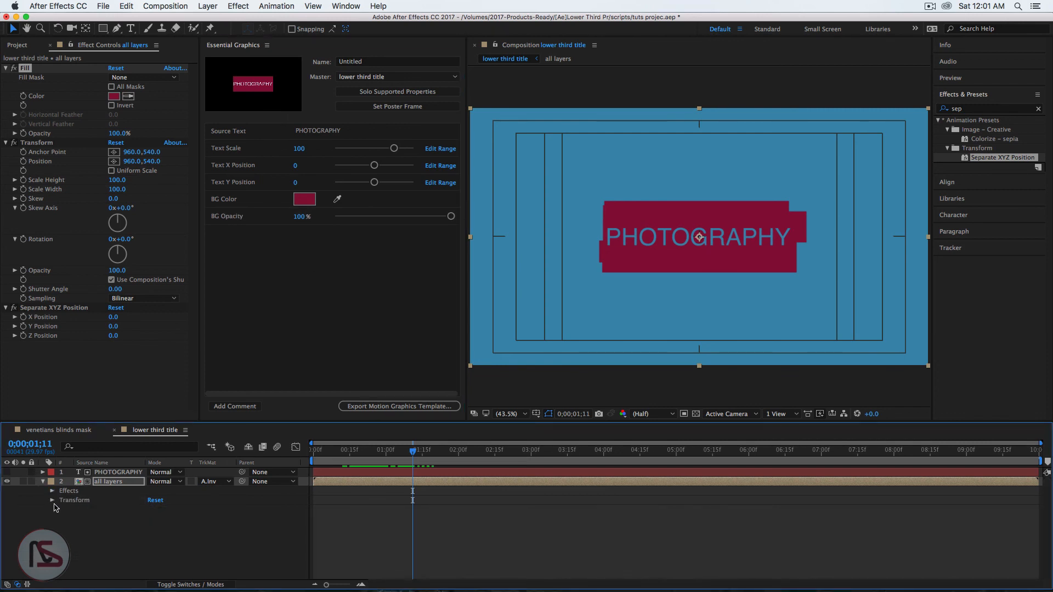
Add Scale Height and Scale Width from the "all layers" layer's Transform effect to the Essential Graphics controls.
scroll(52, 496, down, 1)
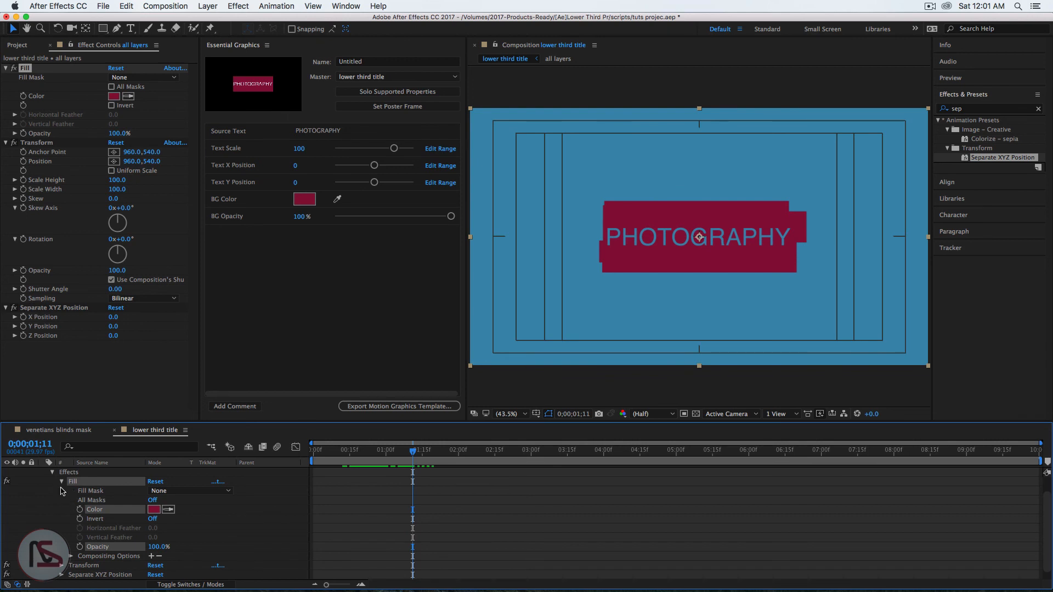
click(62, 482)
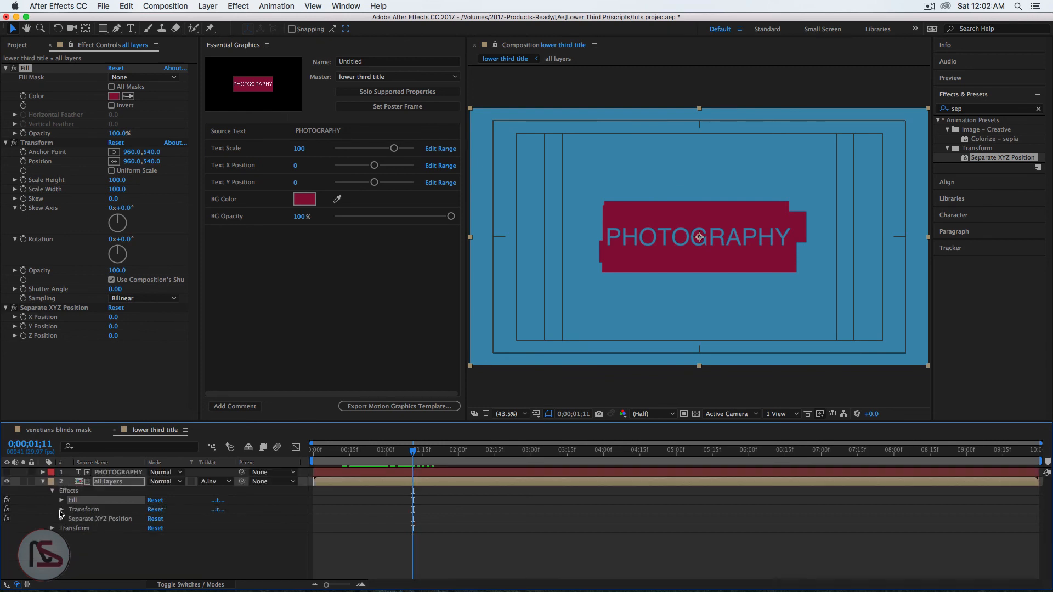
click(61, 510)
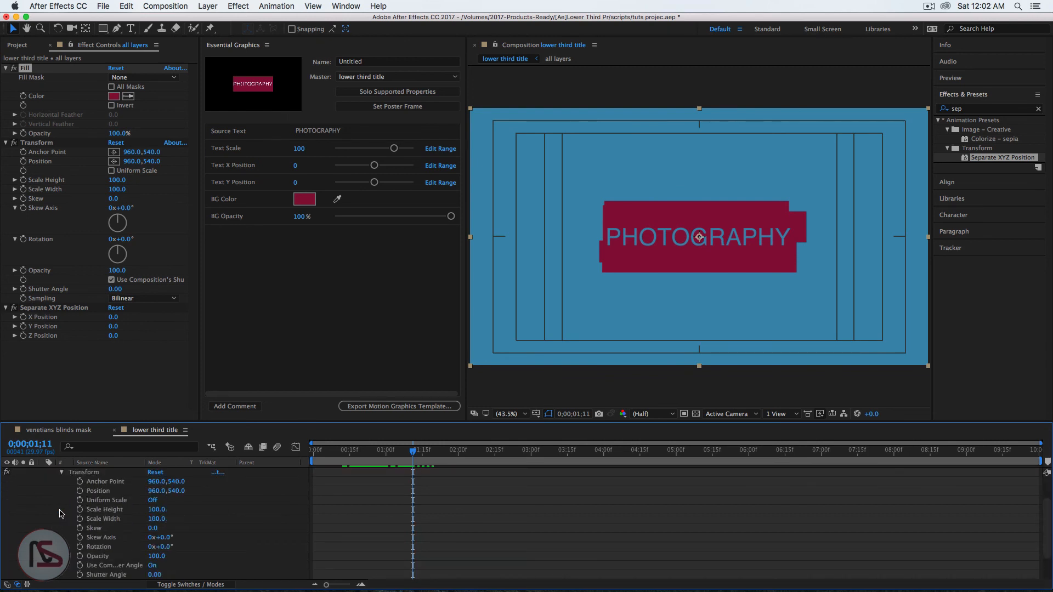
click(97, 510)
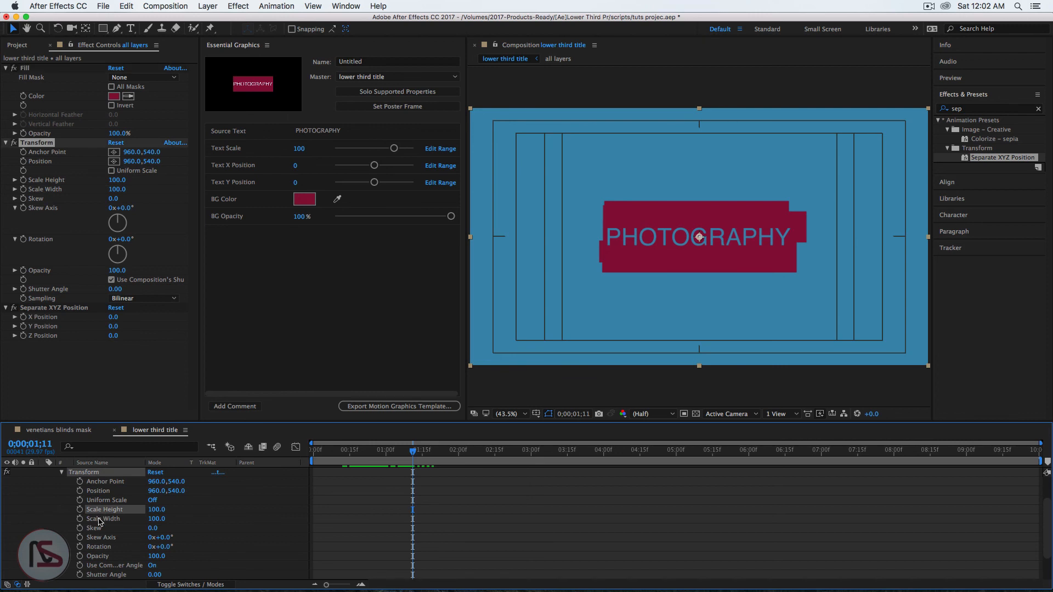
click(107, 520)
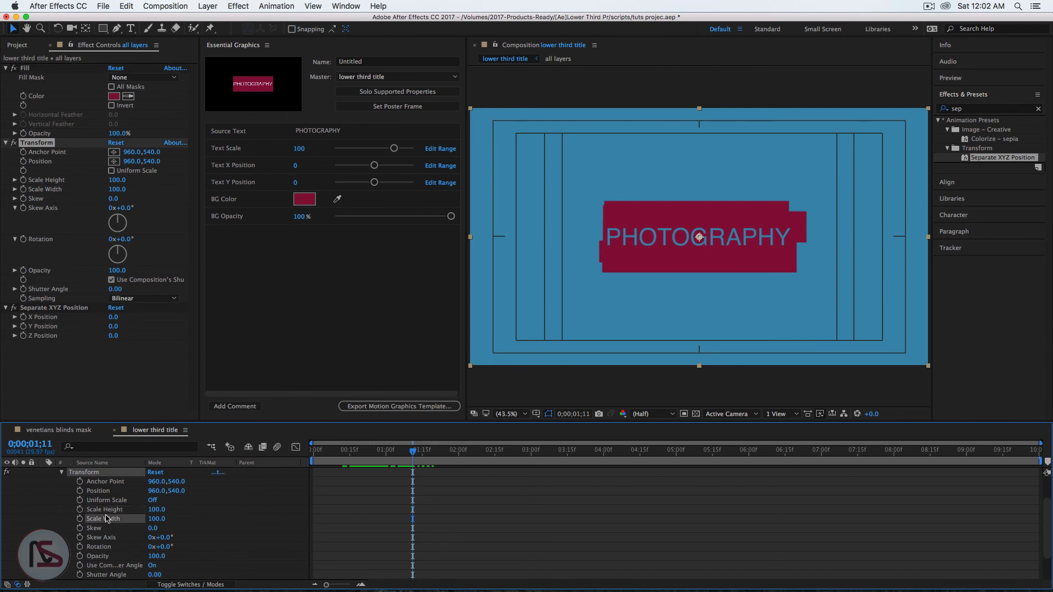
shift+click(107, 510)
drag(107, 510, 286, 274)
Rename the new scale controls "BG Scale Height" and "BG Scale Width".
click(212, 233)
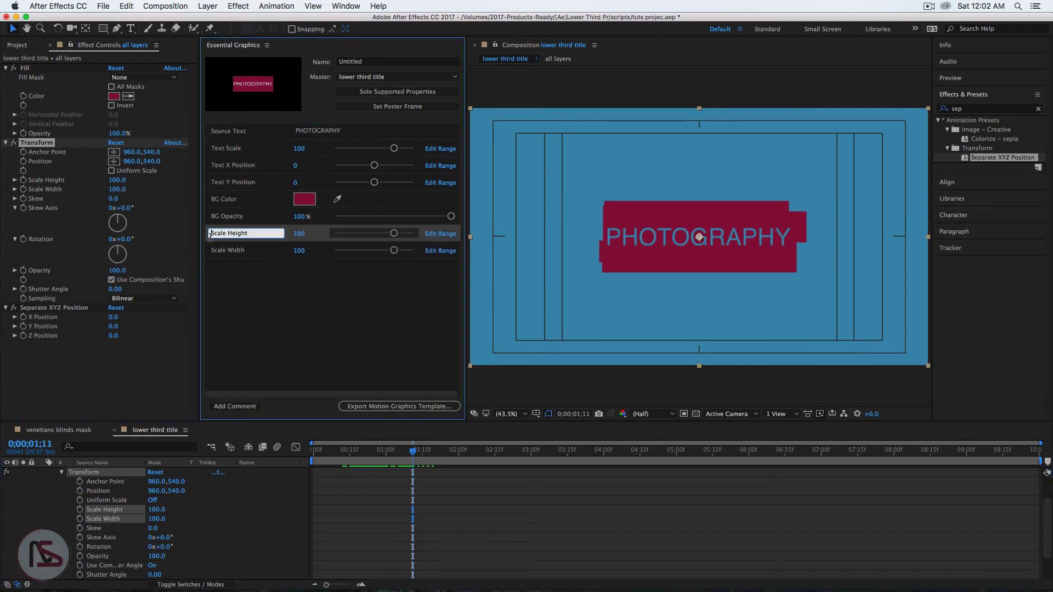
text(BG)
click(211, 251)
text(BG)
key(Return)
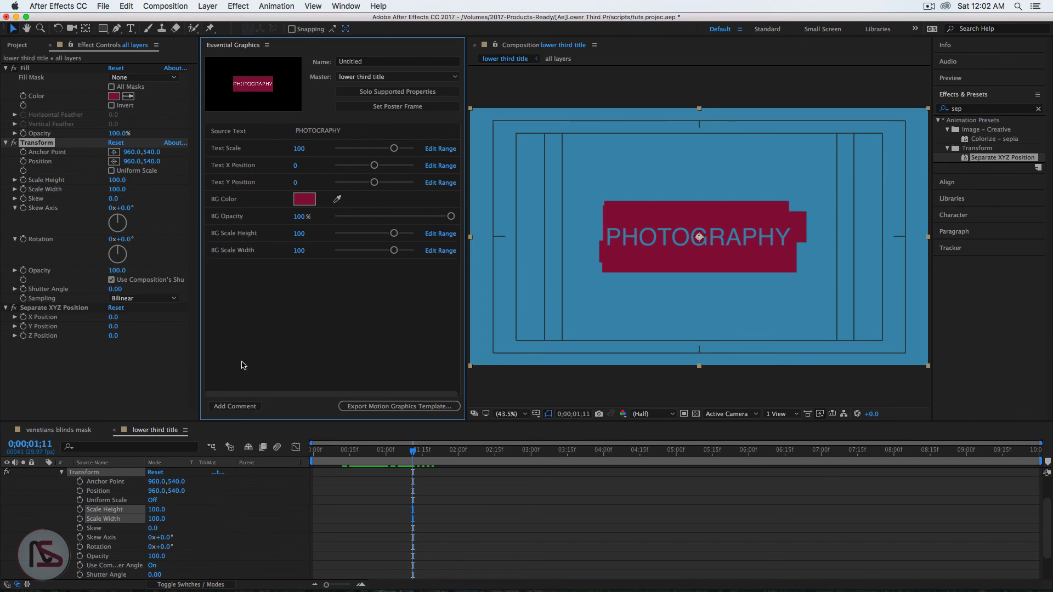
Add X Position and Y Position from the "all layers" layer's Separate XYZ Position effect to the Essential Graphics controls.
click(62, 474)
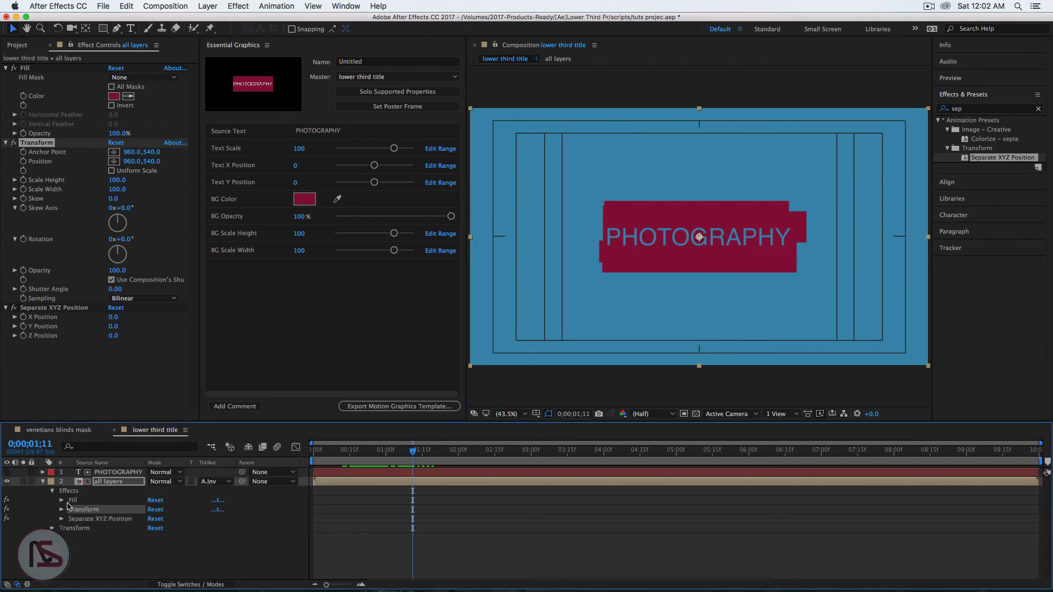
click(62, 519)
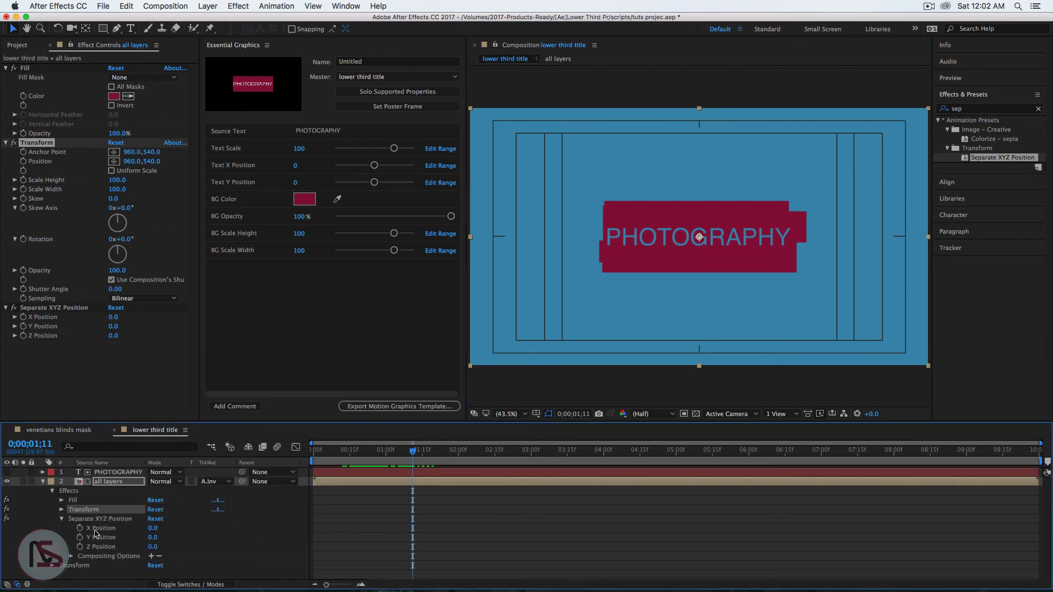
click(96, 530)
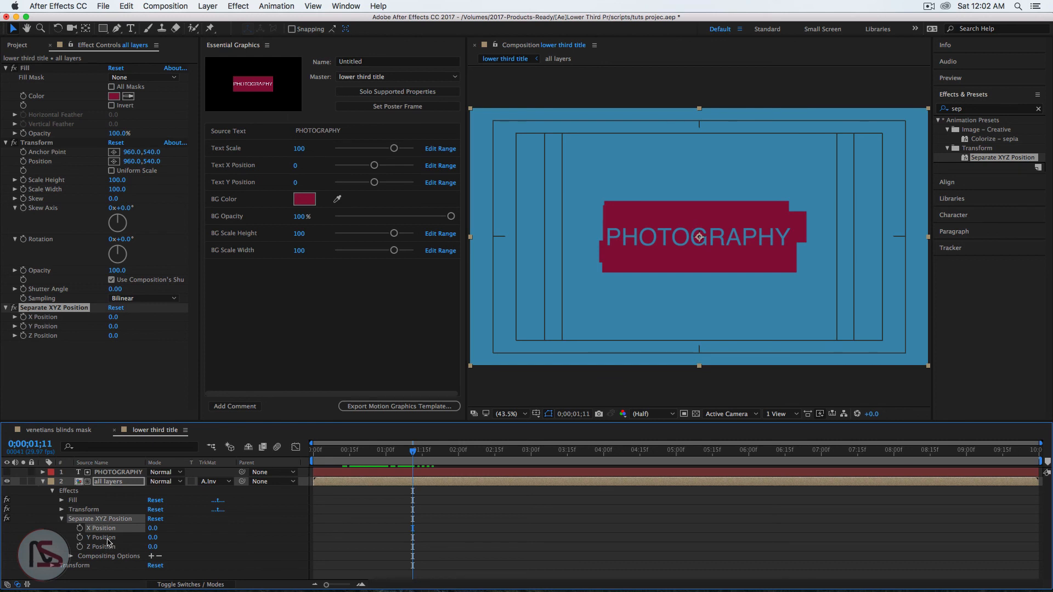
shift+click(104, 538)
drag(100, 538, 227, 289)
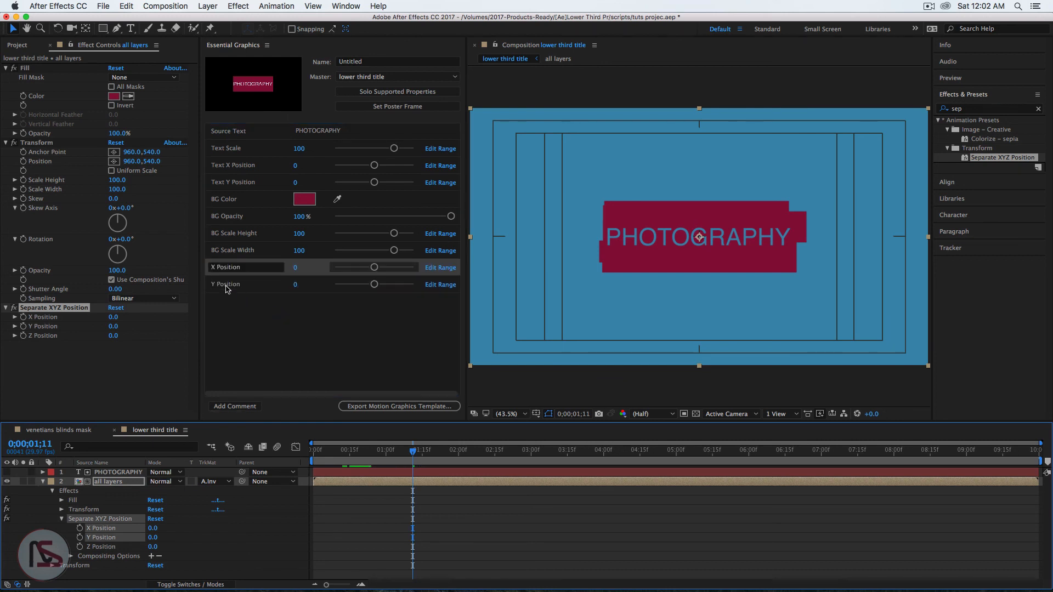
Rename the background's position controls "BG X Position" and "BG Y Position" and save the project.
click(213, 268)
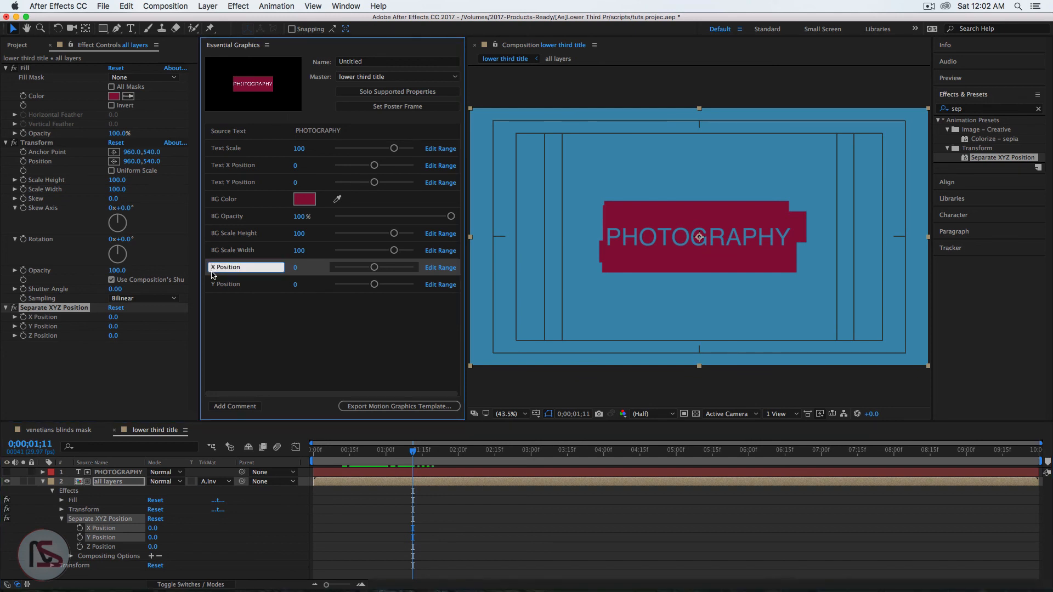
text(BG)
click(215, 286)
text(BG)
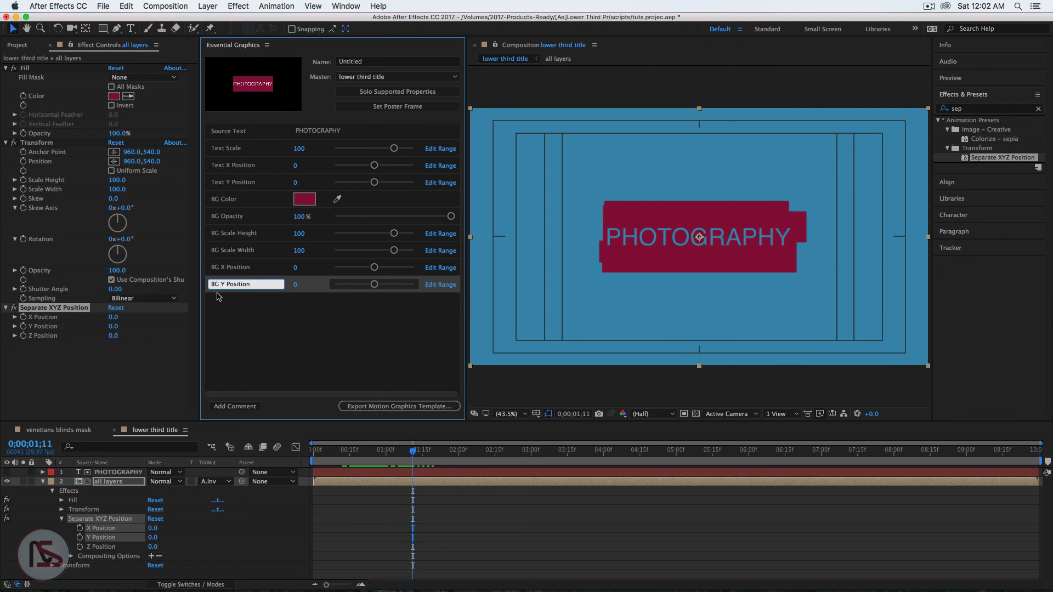
click(276, 334)
key(super+s)
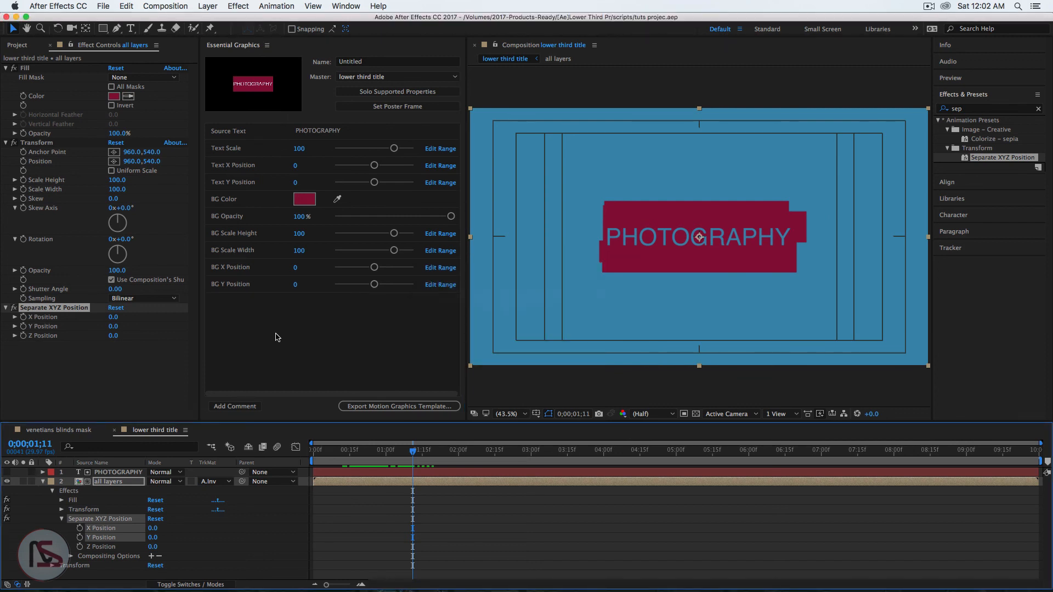
Name the motion graphics template "[AE] Lower third title sliced" and collapse the "all layers" layer's properties.
click(377, 62)
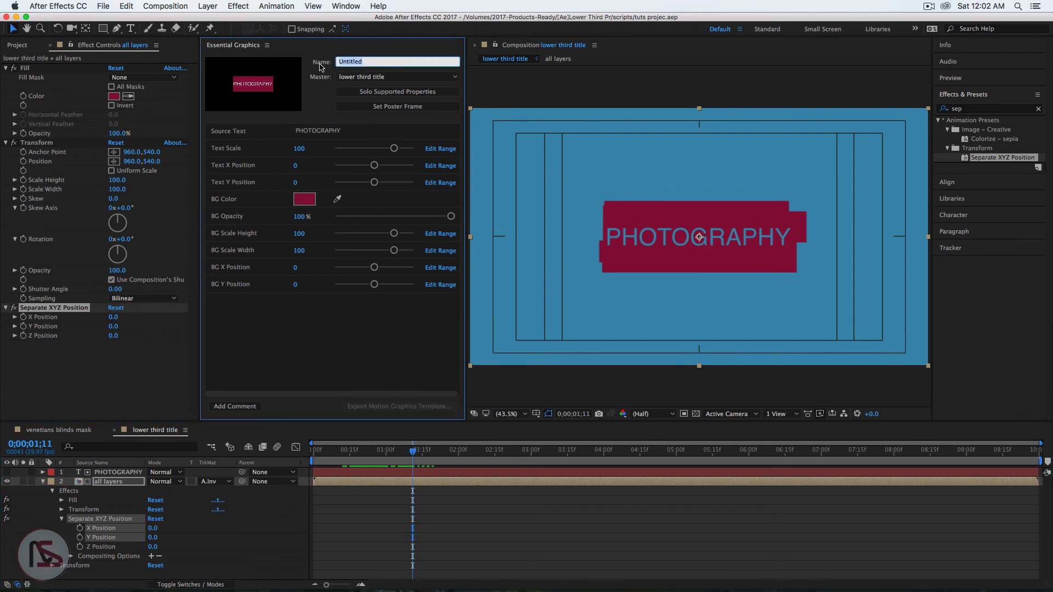
text([AE] Lower third title sliced)
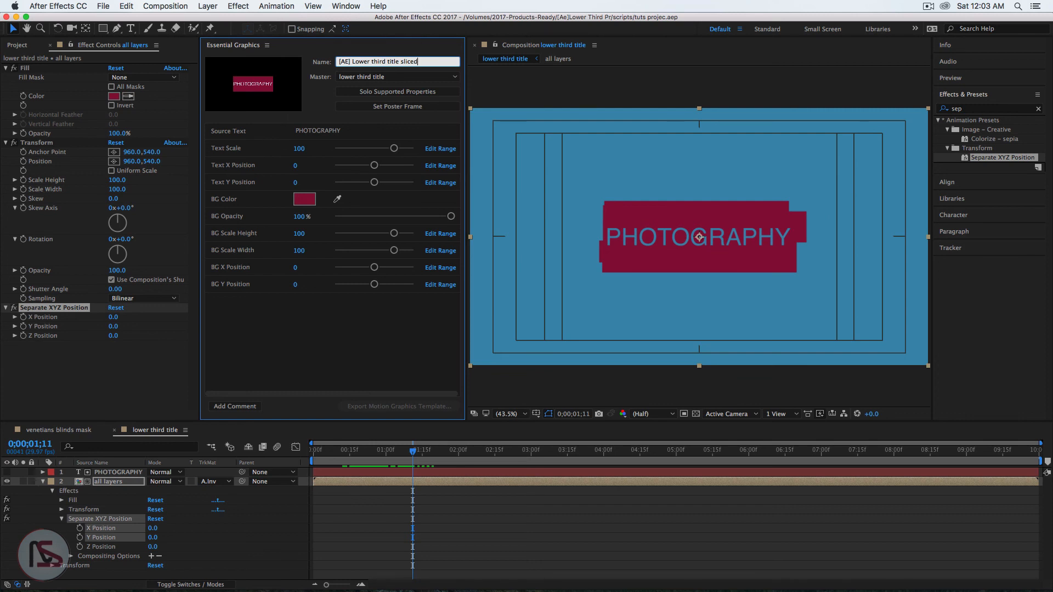
click(43, 482)
click(357, 312)
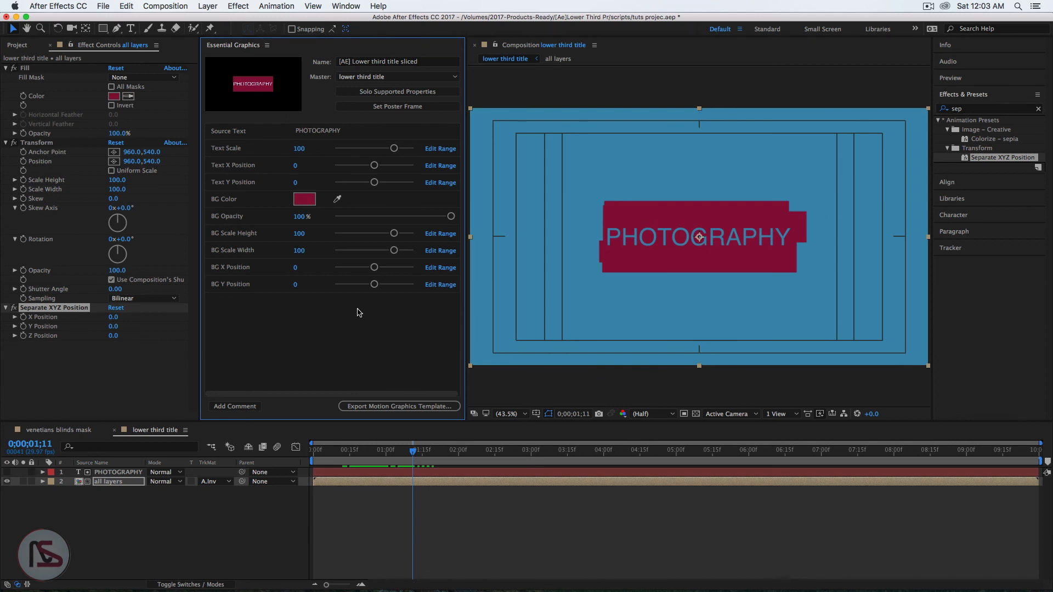
Export the motion graphics template to the local drive in the project's scripts folder, saving the project when required.
click(399, 406)
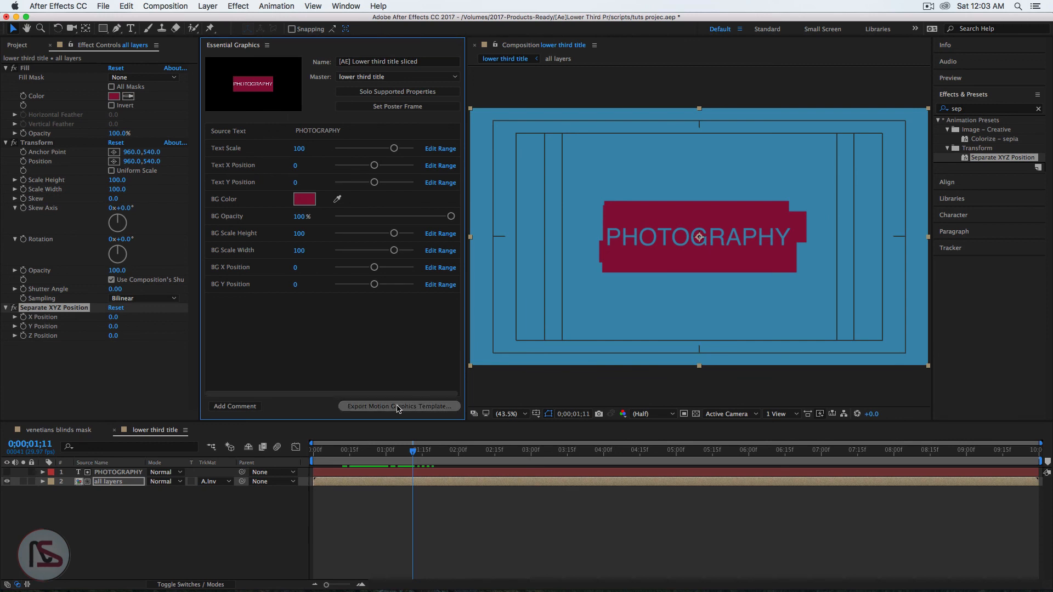
click(616, 320)
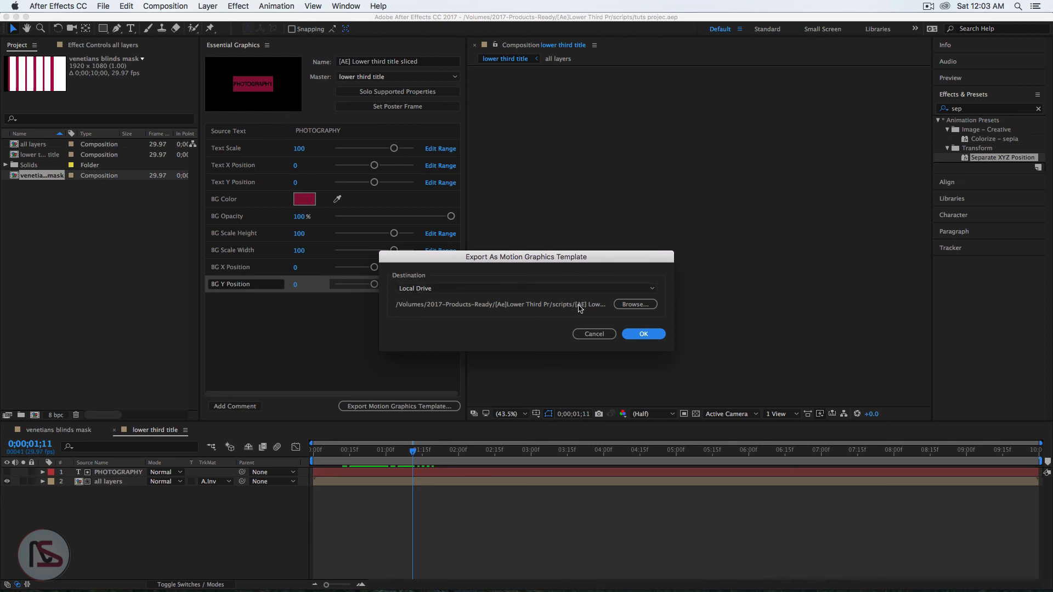
click(644, 335)
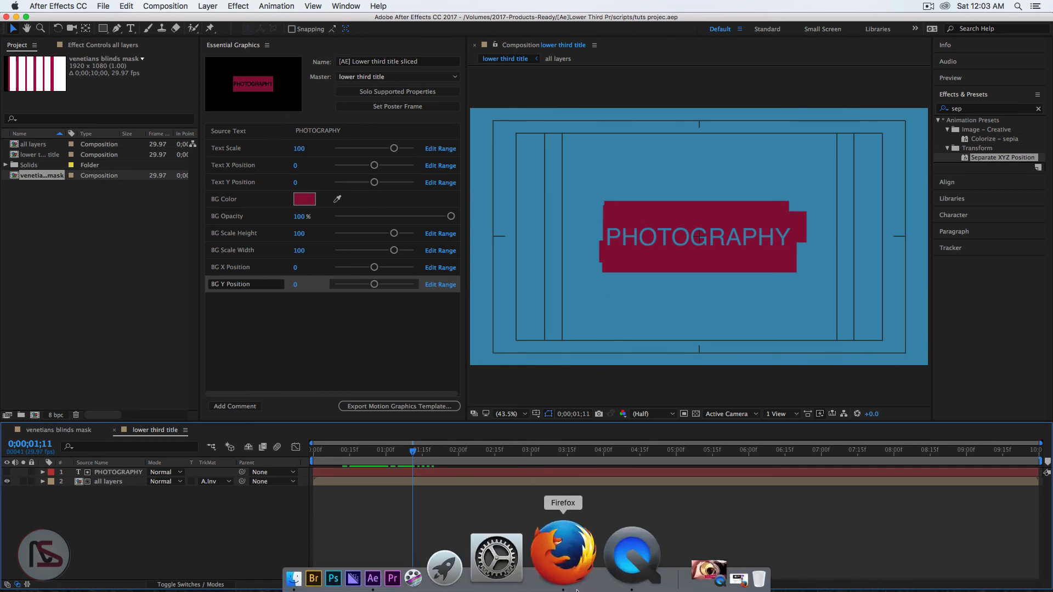
Switch to Firefox and look through the product information and description on Nera Studio's Motion Templates page.
click(576, 589)
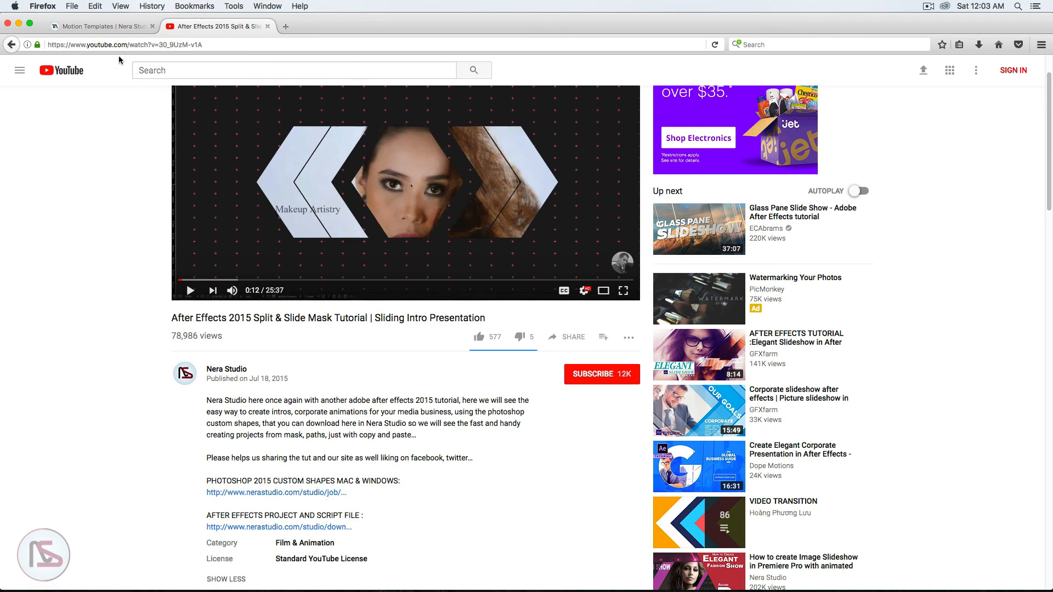
click(91, 24)
scroll(196, 344, down, 3)
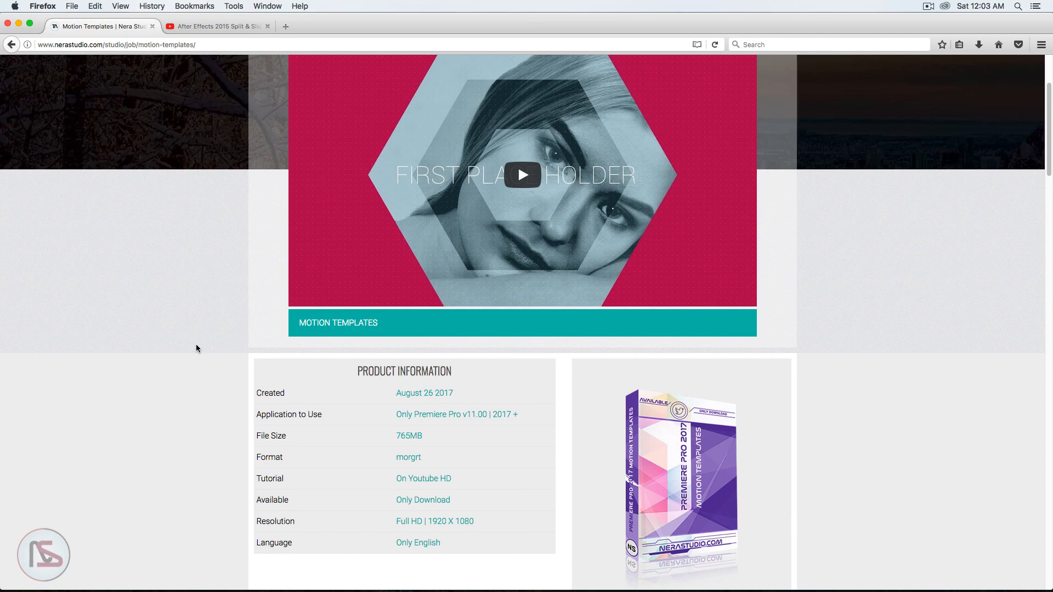
scroll(189, 363, down, 3)
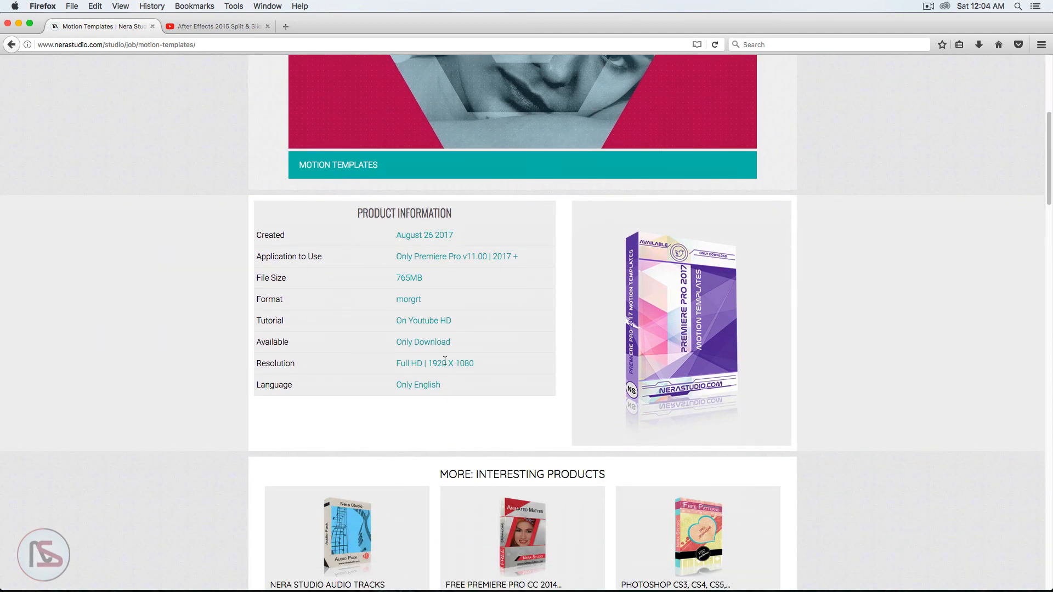
scroll(444, 359, down, 15)
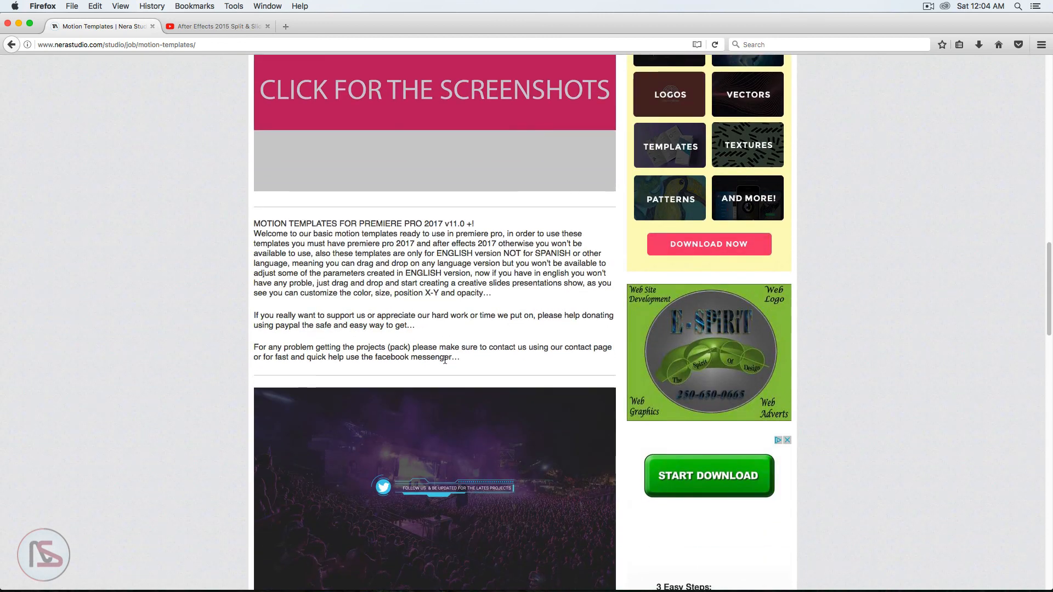
scroll(444, 362, up, 10)
scroll(446, 365, up, 1)
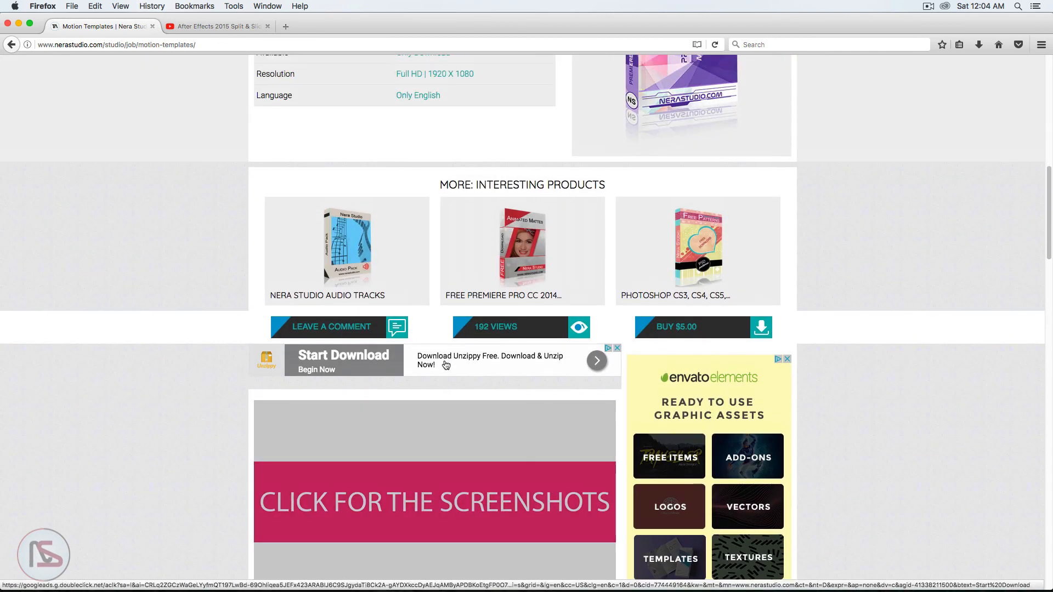